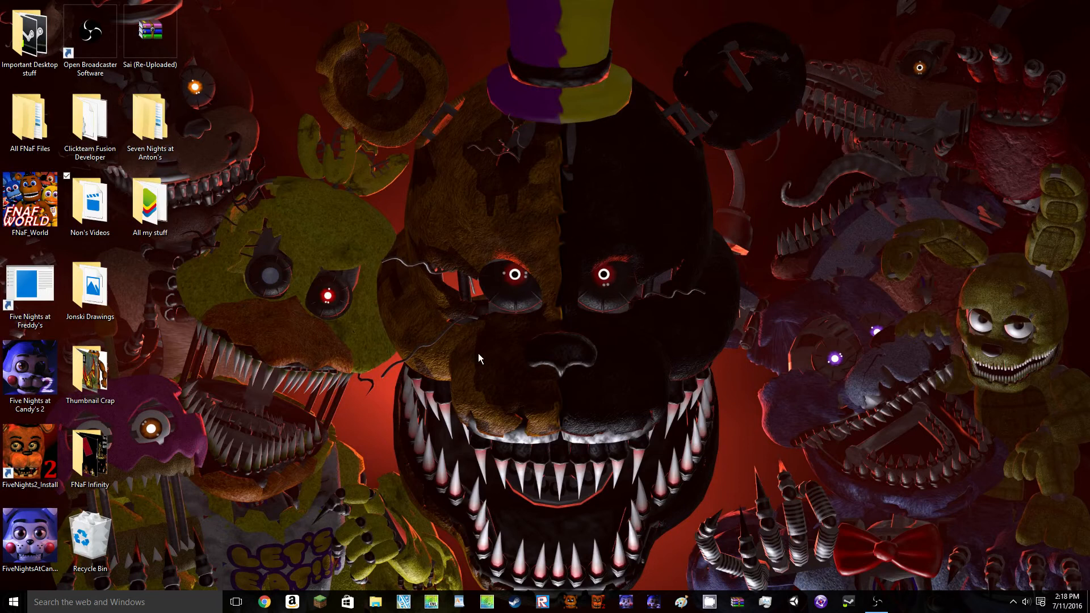
Examine the images in the Textures folder of Five Nights at Freddy's Files within All FNaF Files, and close the folder window
double_click(30, 122)
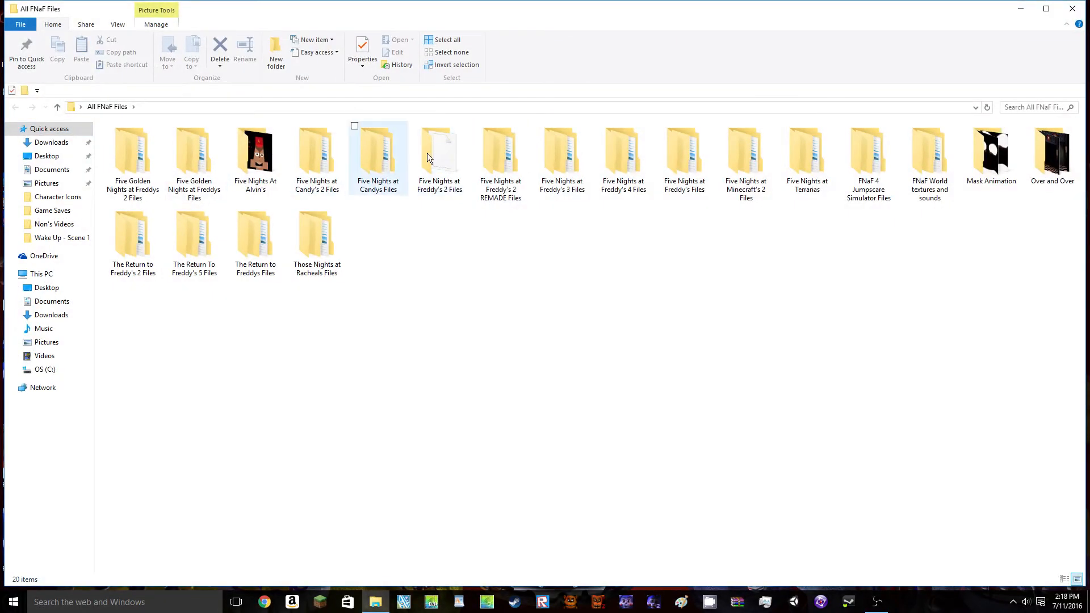
left_click(444, 150)
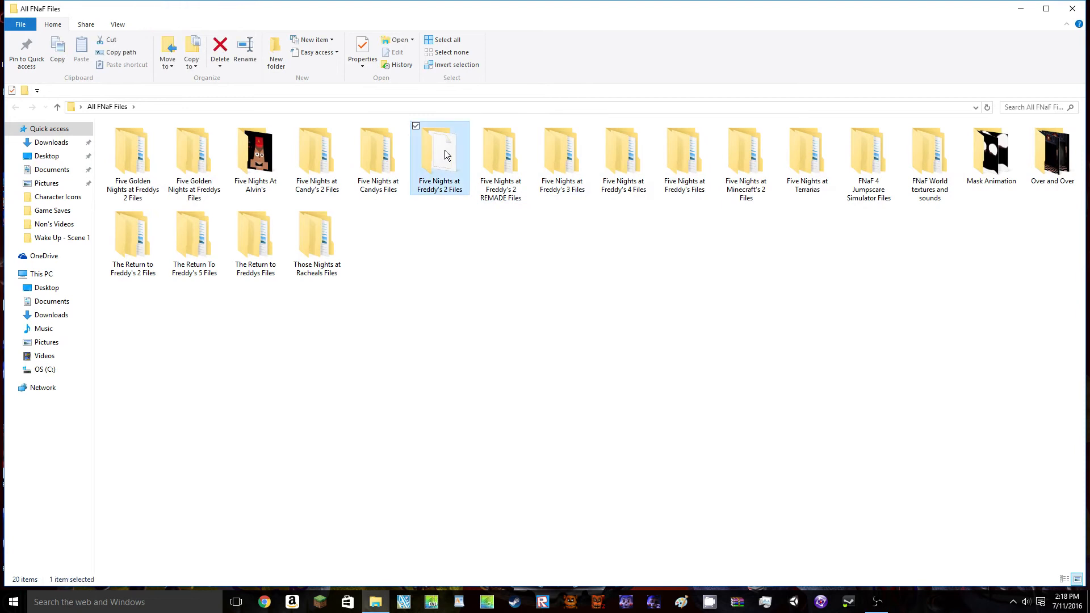
double_click(686, 152)
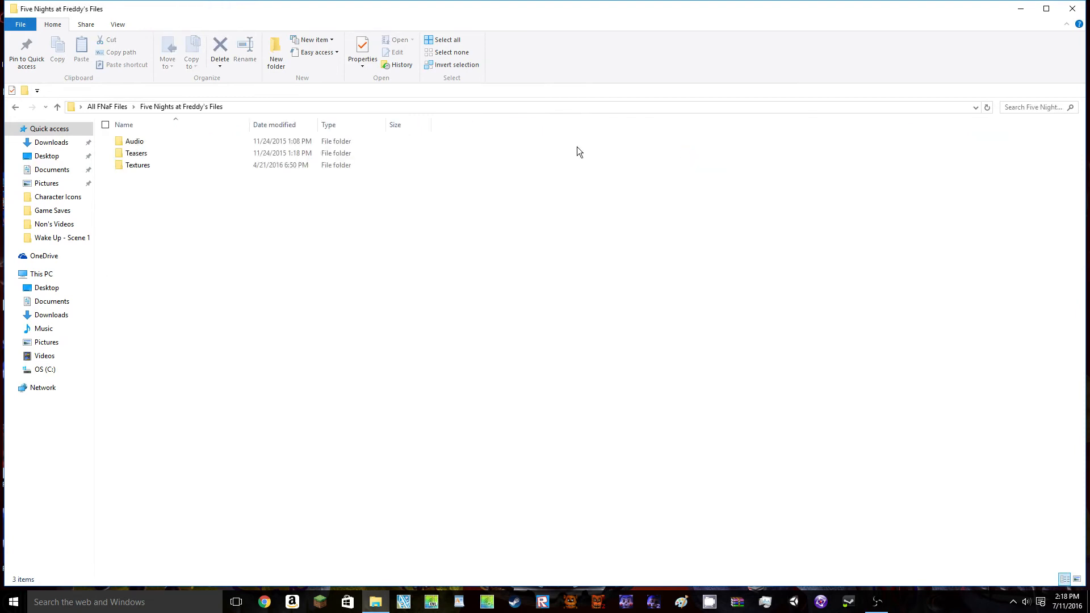
double_click(187, 166)
scroll(486, 434, "down", 15)
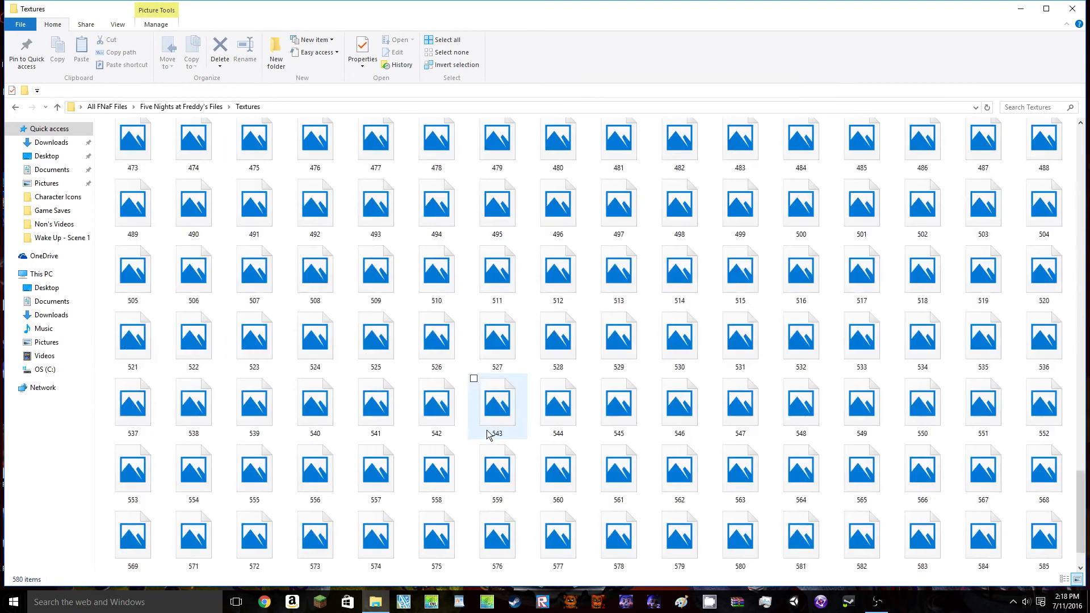
scroll(486, 434, "down", 10)
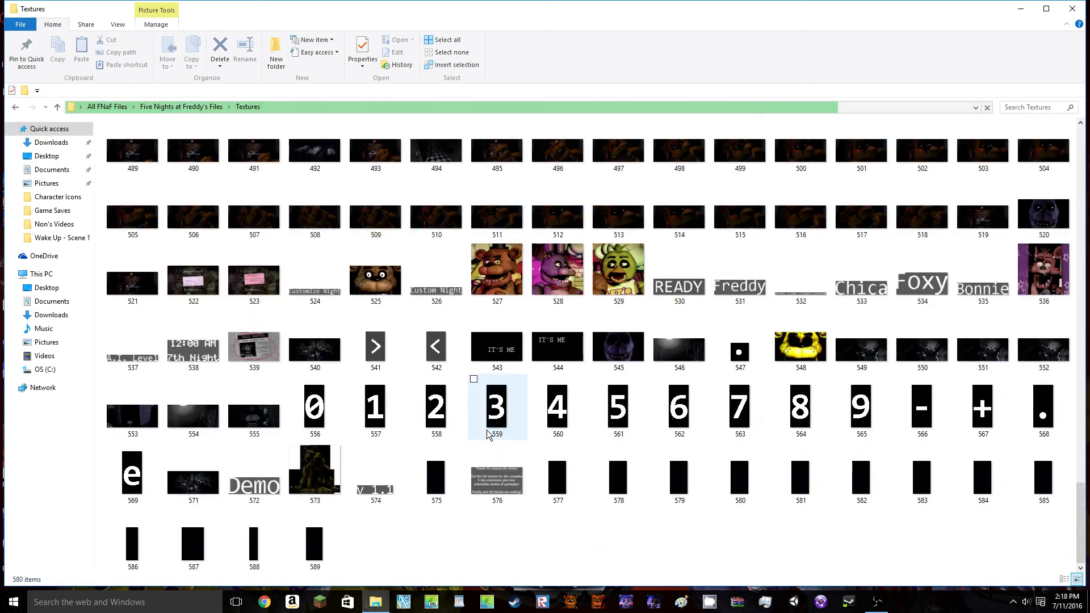
scroll(571, 452, "up", 5)
scroll(571, 452, "up", 12)
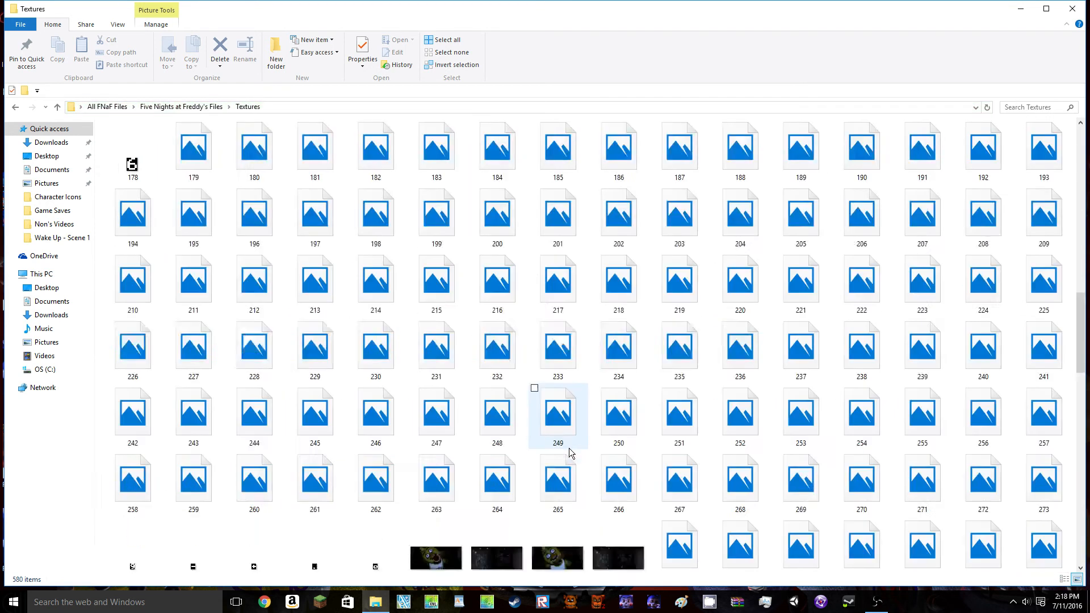
scroll(569, 448, "up", 10)
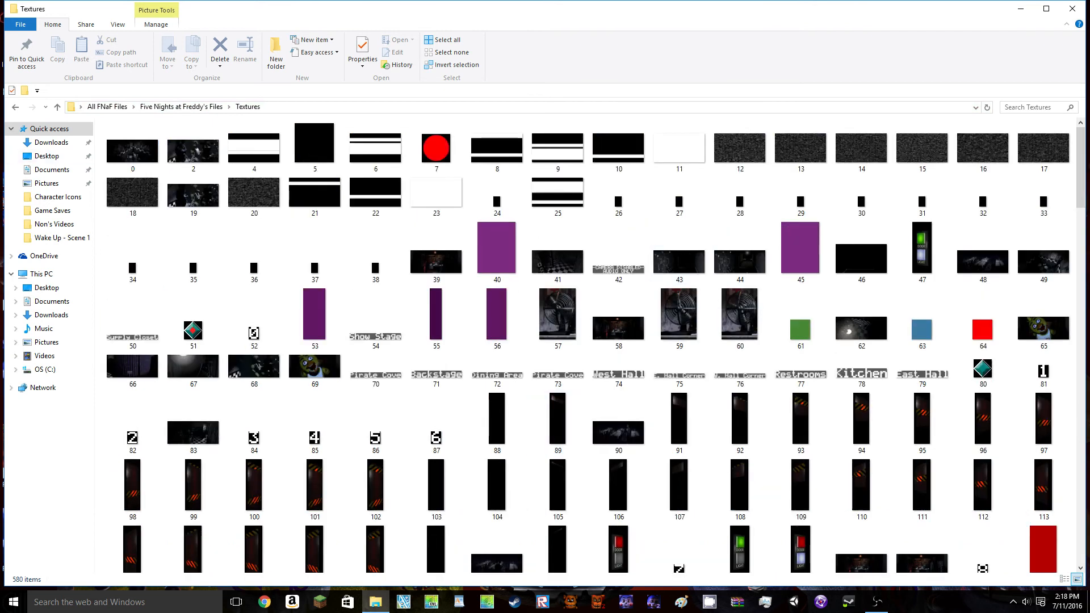
left_click(13, 108)
left_click(13, 108)
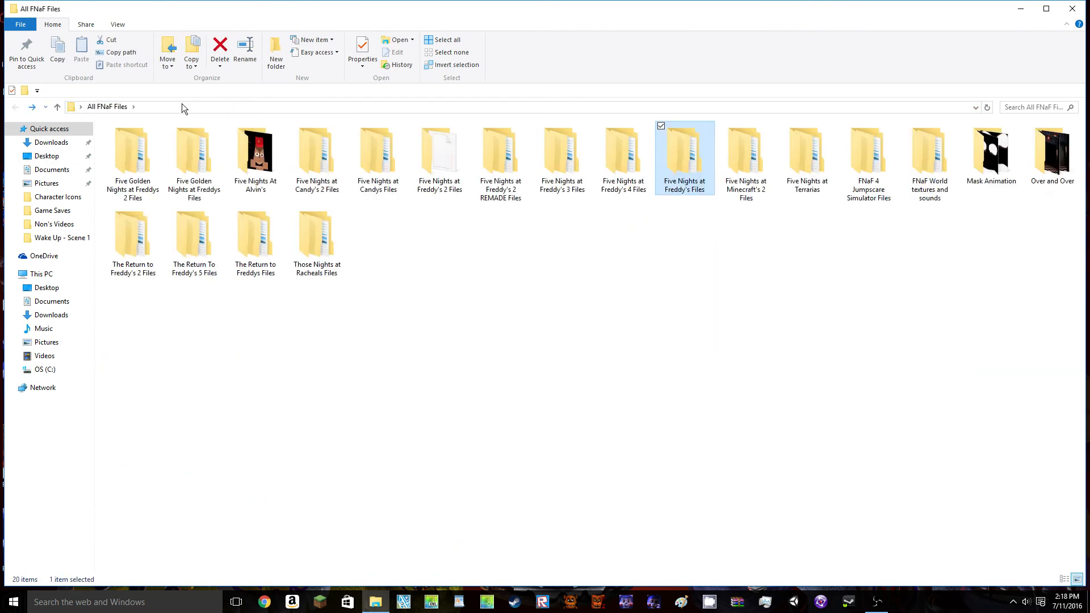
left_click(1071, 9)
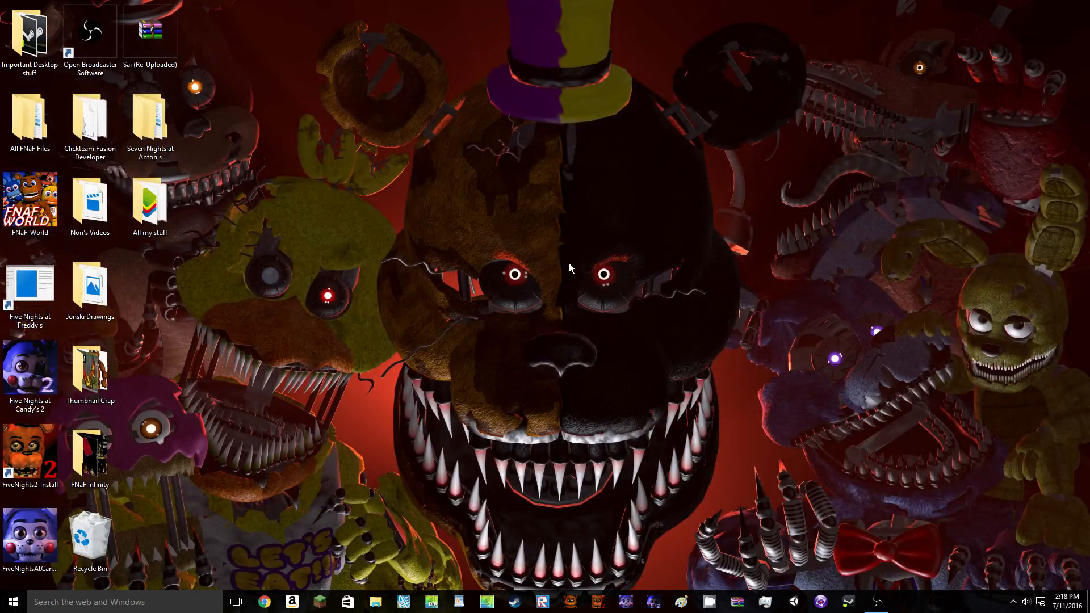
Examine the images in the Textures folder of Five Nights at Freddy's 3 Files within All FNaF Files, and close the folder window
double_click(30, 121)
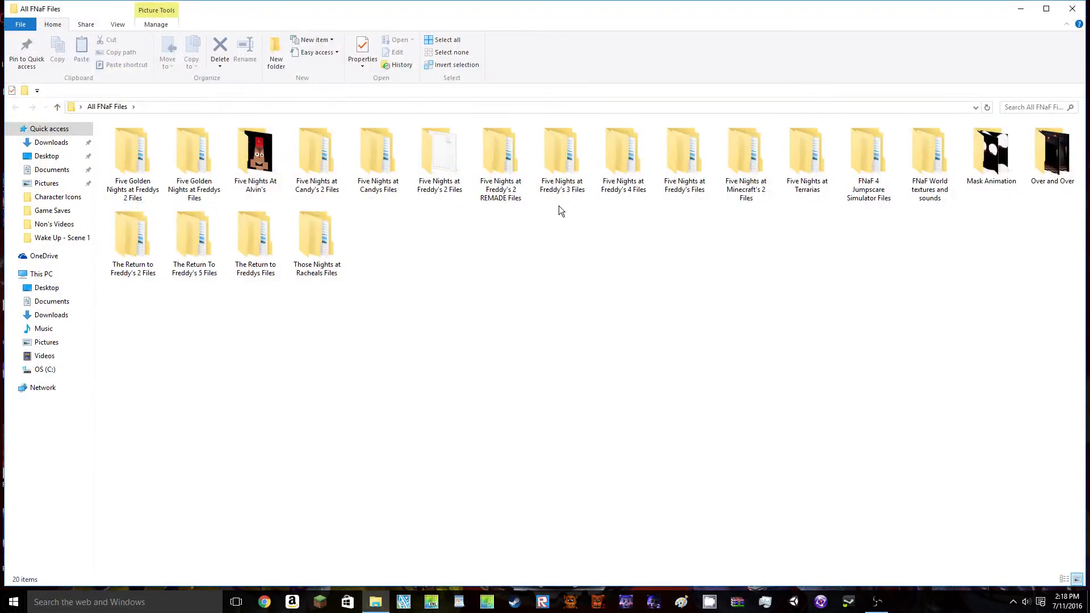
double_click(570, 145)
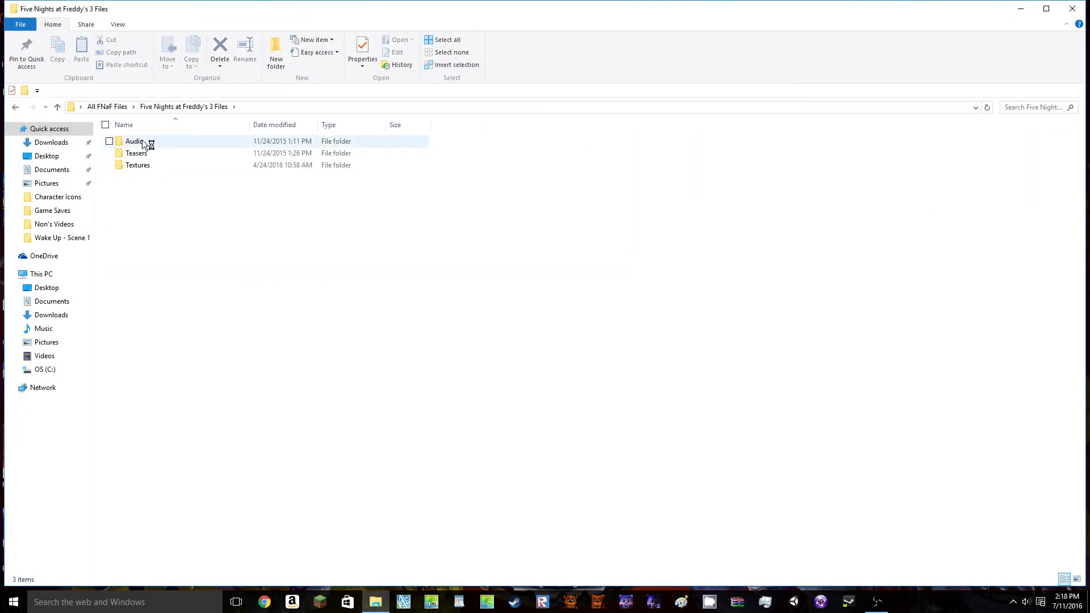
double_click(150, 167)
scroll(454, 260, "down", 10)
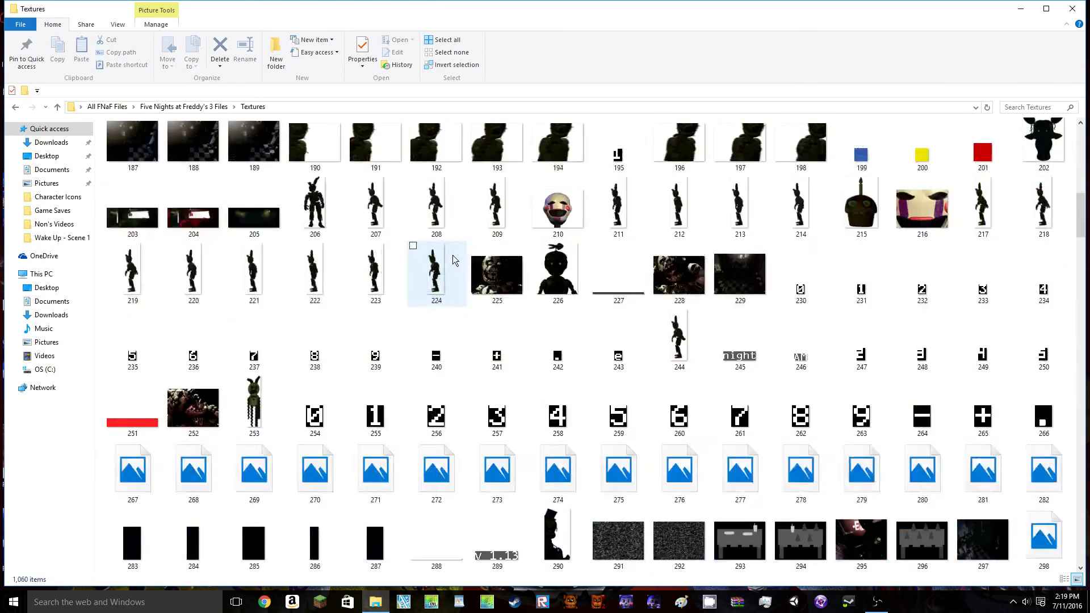
scroll(453, 260, "down", 15)
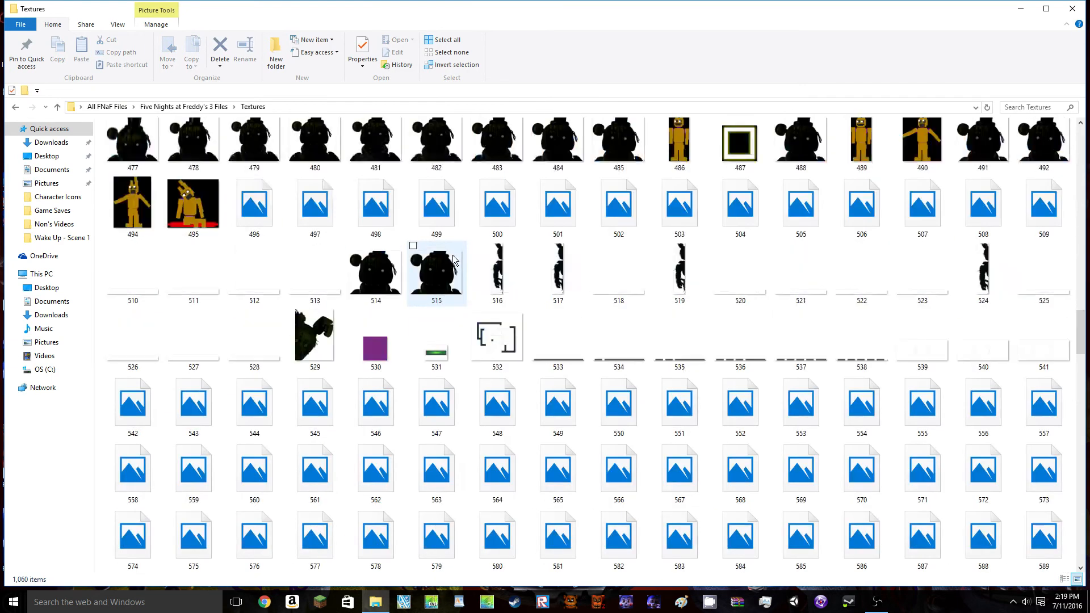
scroll(451, 254, "down", 10)
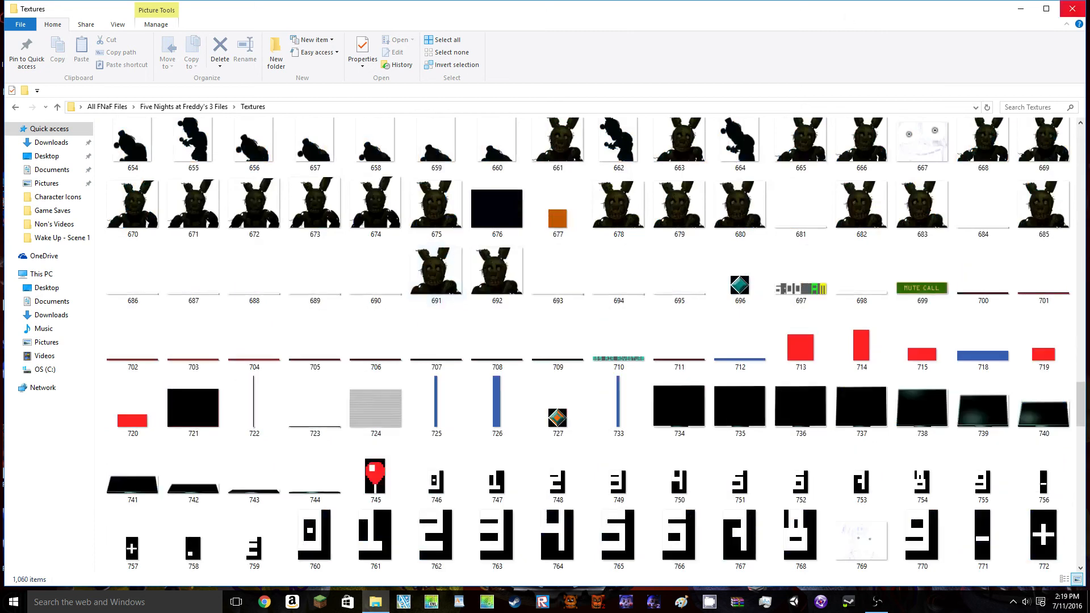
left_click(1072, 8)
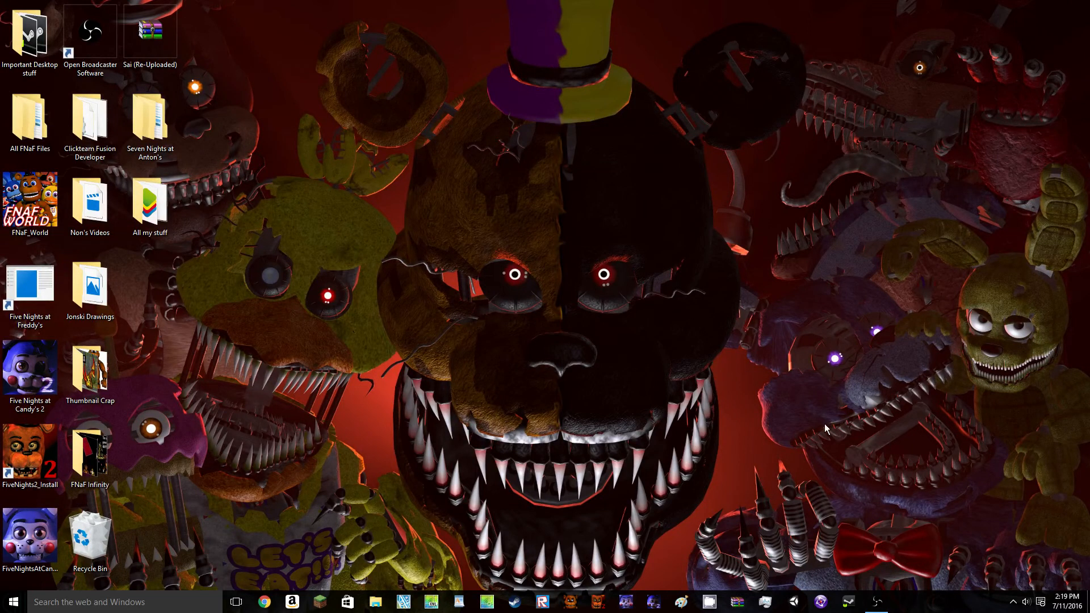
Switch to Clickteam Fusion Developer 2.5 and create a new application with its first frame titled "Warning!"
left_click(848, 602)
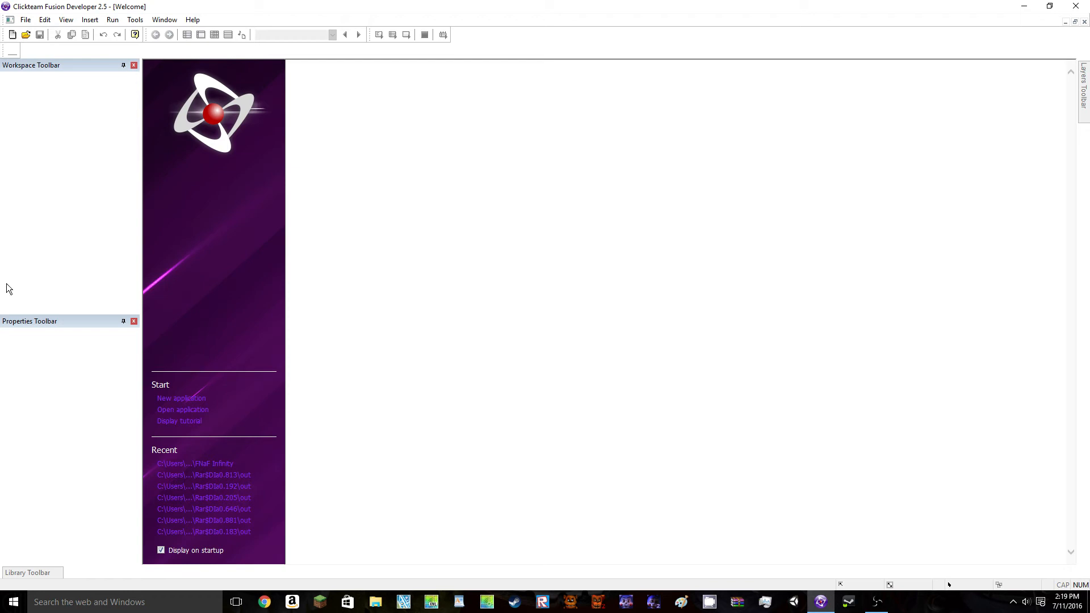
left_click(177, 398)
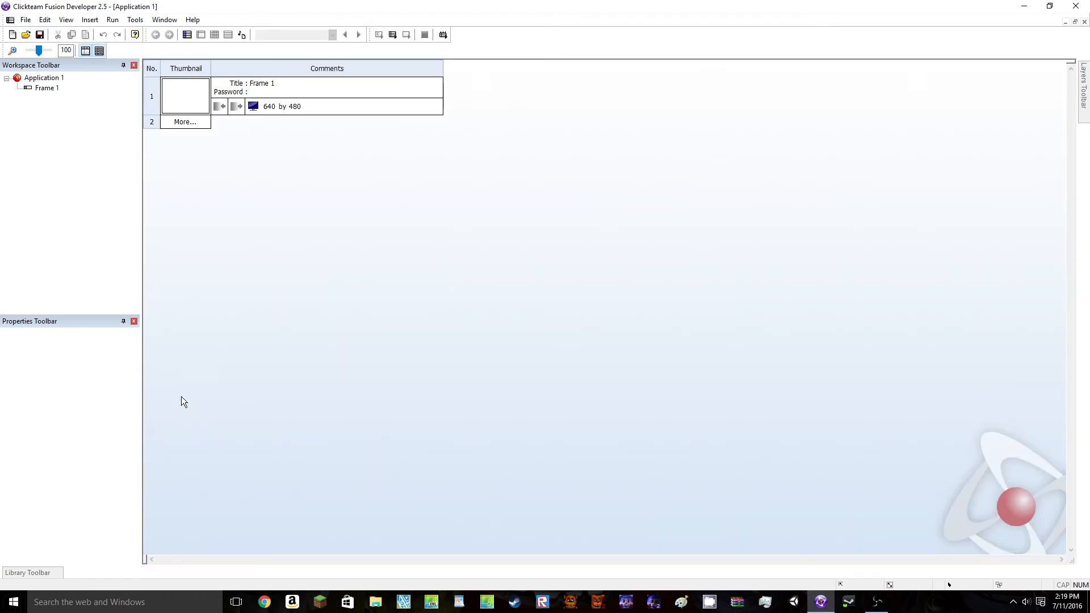
left_click(289, 84)
key("BackSpace")
key("BackSpace")
key("BackSpace")
key("BackSpace")
key("BackSpace")
key("BackSpace")
key("BackSpace")
type("Warning!")
left_click(130, 134)
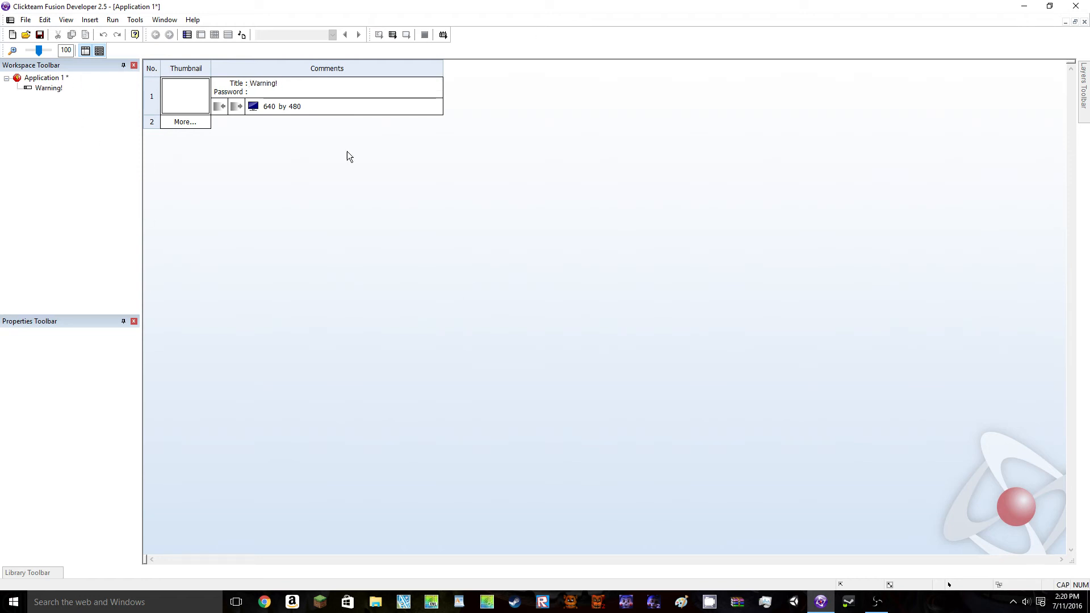
Set the Warning! frame's size to 1280 by 720 and open the frame for editing
left_click(278, 109)
key("BackSpace")
key("BackSpace")
key("BackSpace")
type("1280")
left_click(304, 108)
key("BackSpace")
key("BackSpace")
key("BackSpace")
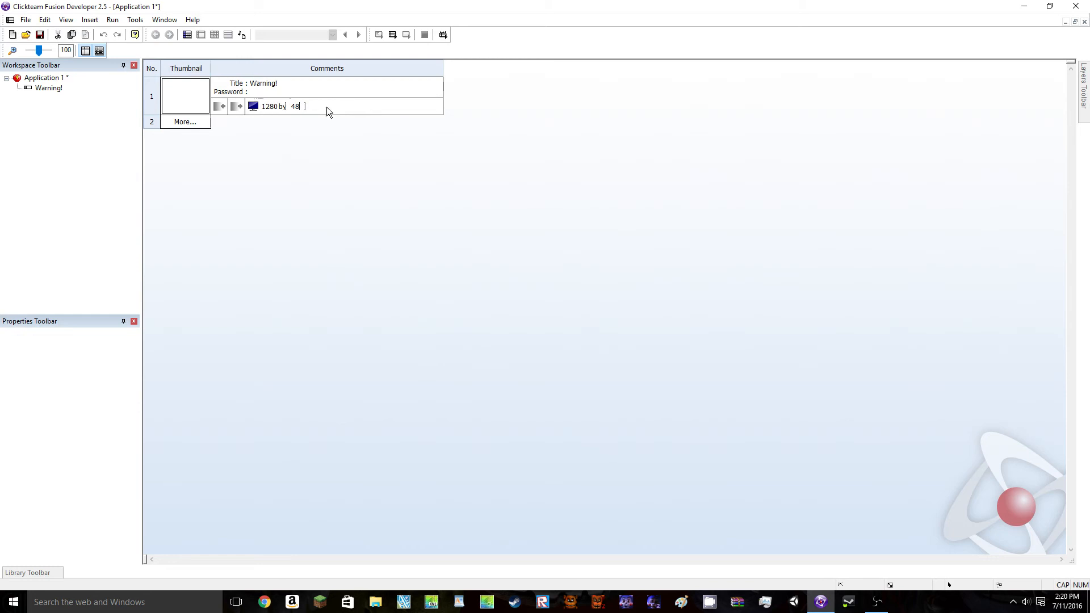
type("720")
key("Return")
double_click(51, 88)
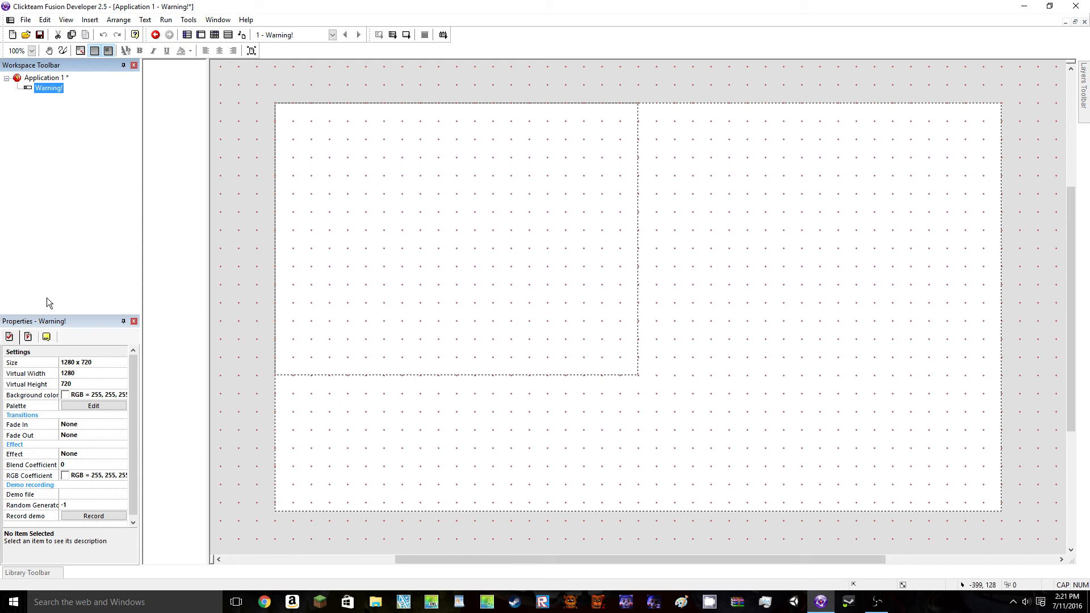
Set the window size of Application 1 to 1280 x 720 in its window properties
left_click(54, 78)
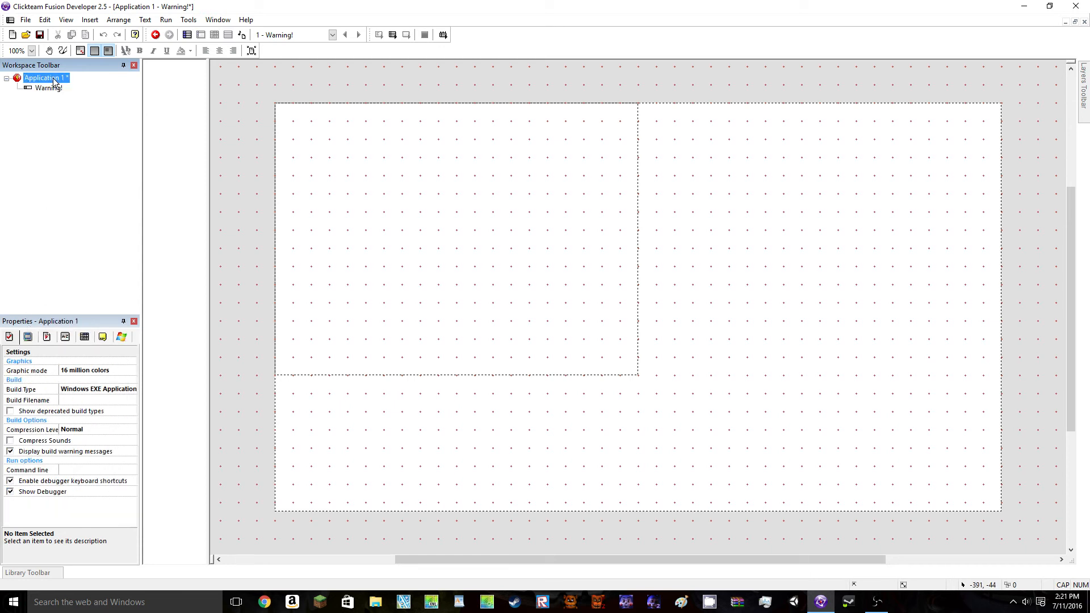
left_click(11, 343)
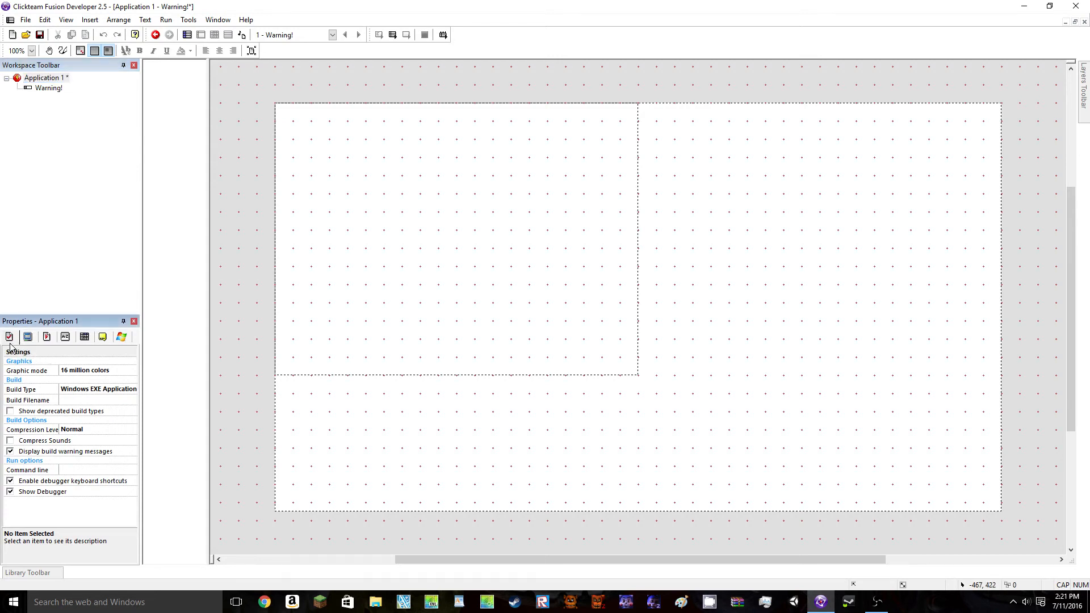
left_click(28, 337)
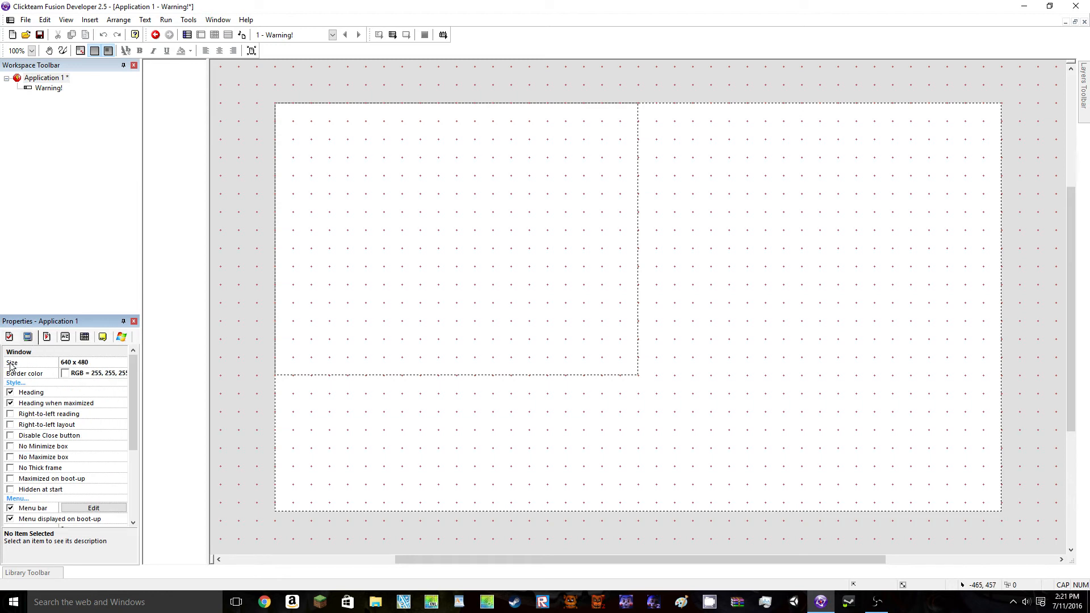
left_click(94, 363)
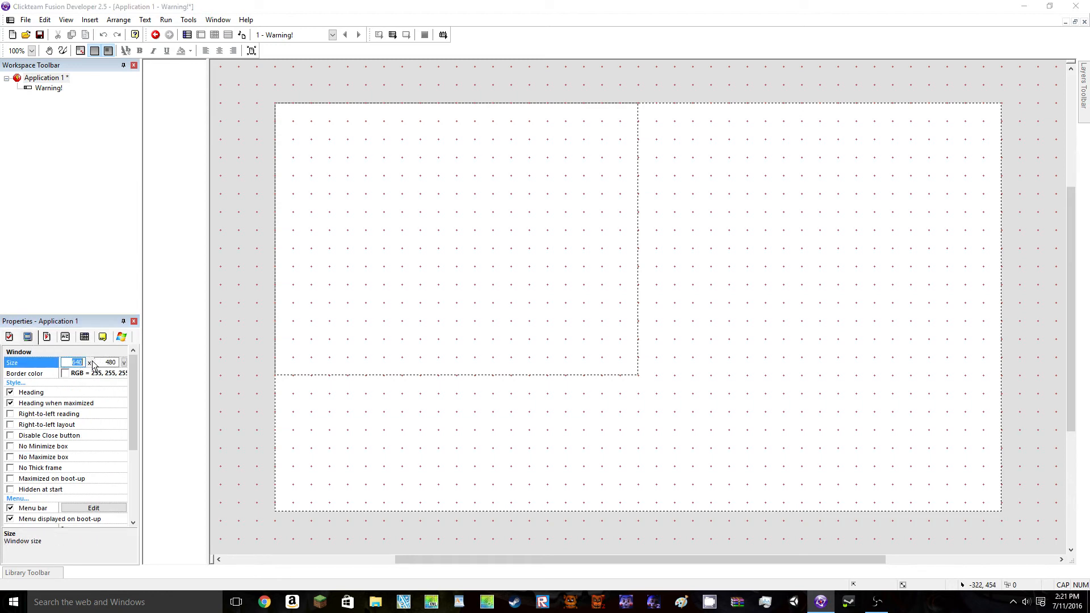
left_click(123, 363)
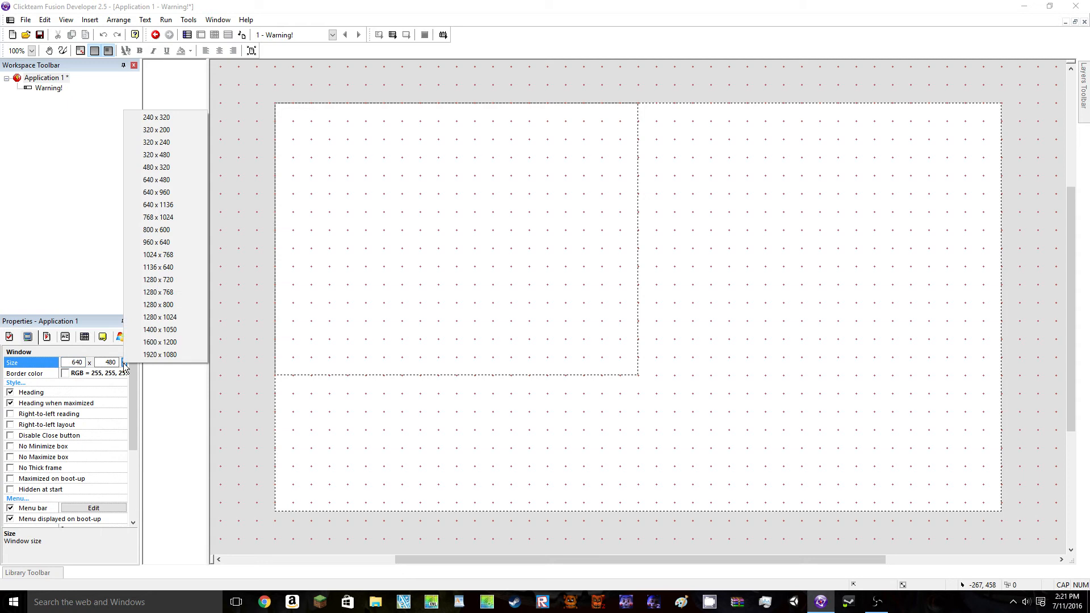
left_click(237, 400)
left_click(35, 80)
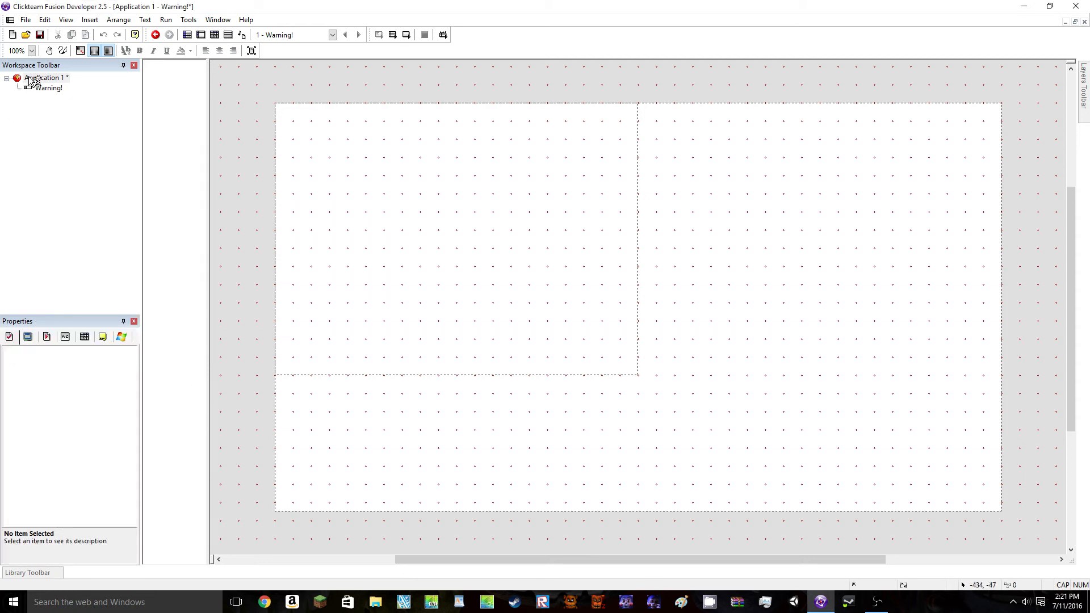
left_click(77, 362)
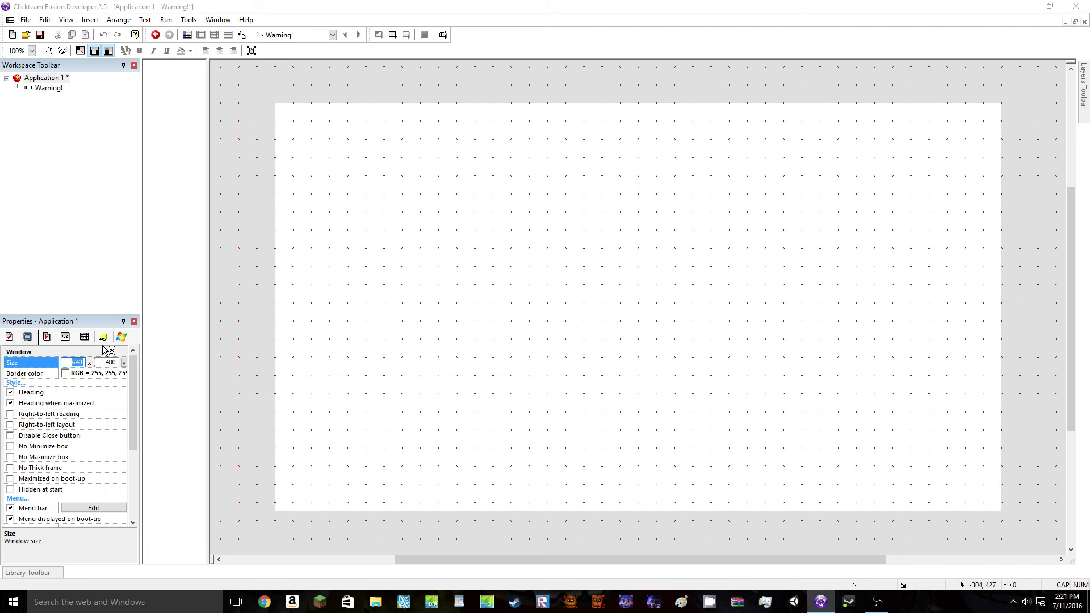
type("1280")
left_click(114, 362)
left_click_drag(118, 362, 85, 362)
type("720")
left_click(243, 336)
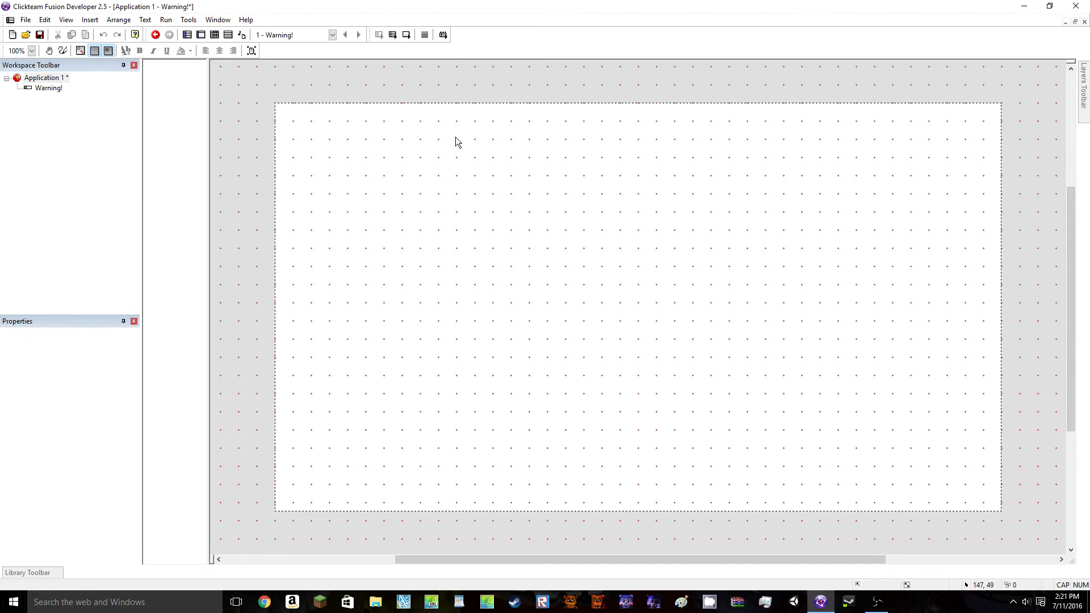
Examine the preset window sizes available for Application 1 without choosing another one
left_click(42, 78)
left_click(89, 358)
left_click(110, 372)
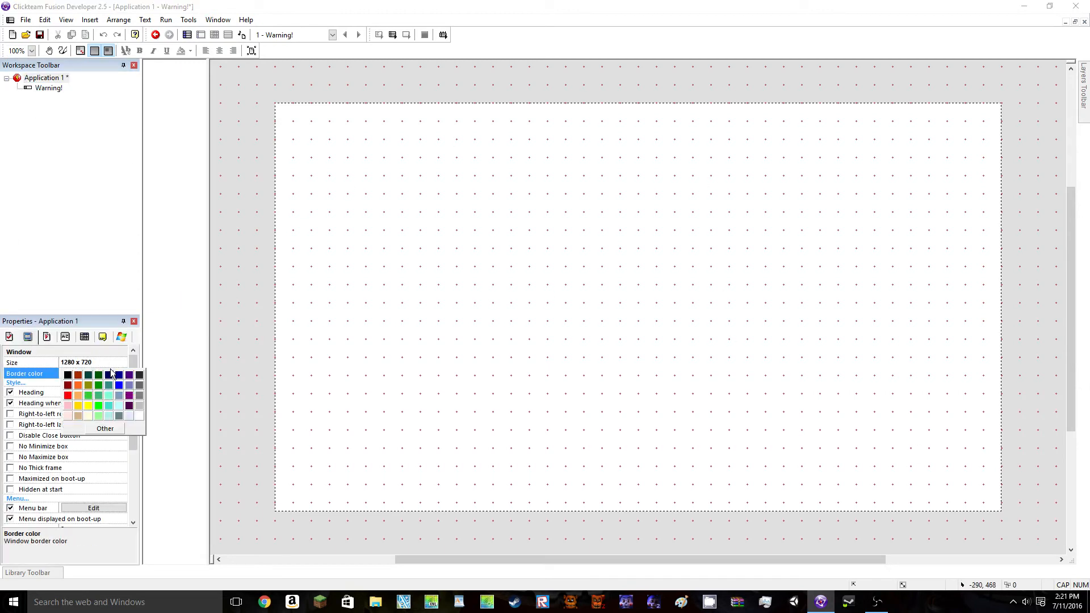
left_click(115, 362)
left_click(115, 362)
left_click(124, 363)
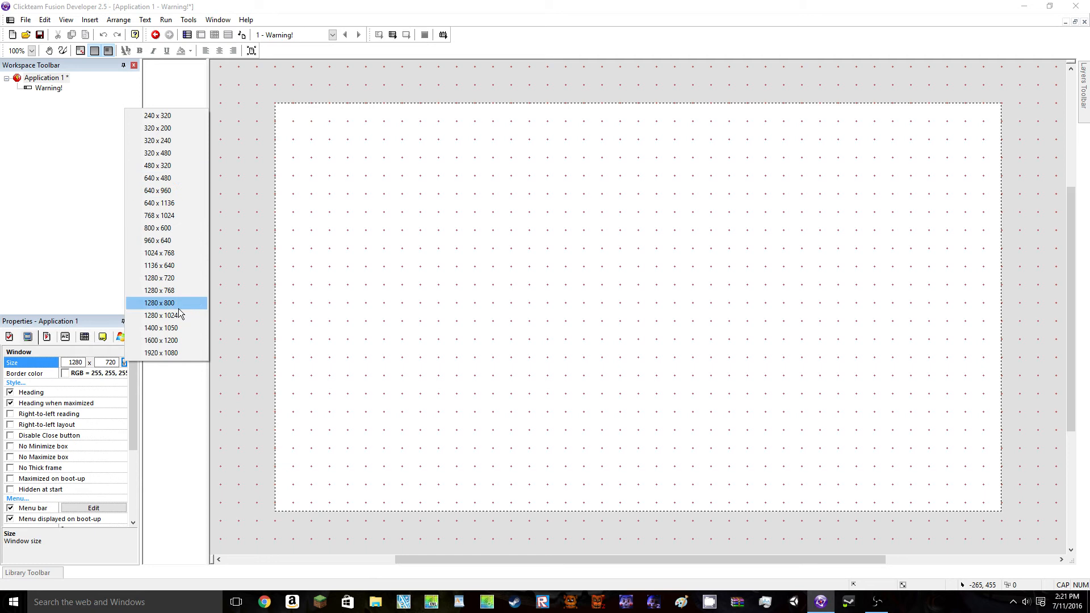
left_click(56, 164)
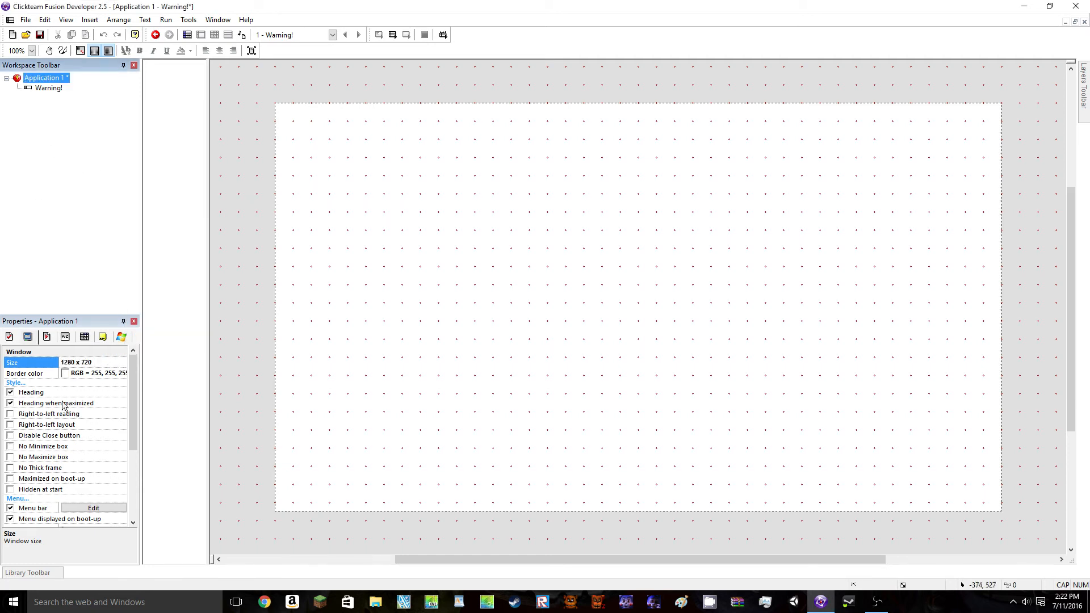
Try black as the window border color of Application 1 and set it back to white
left_click(67, 378)
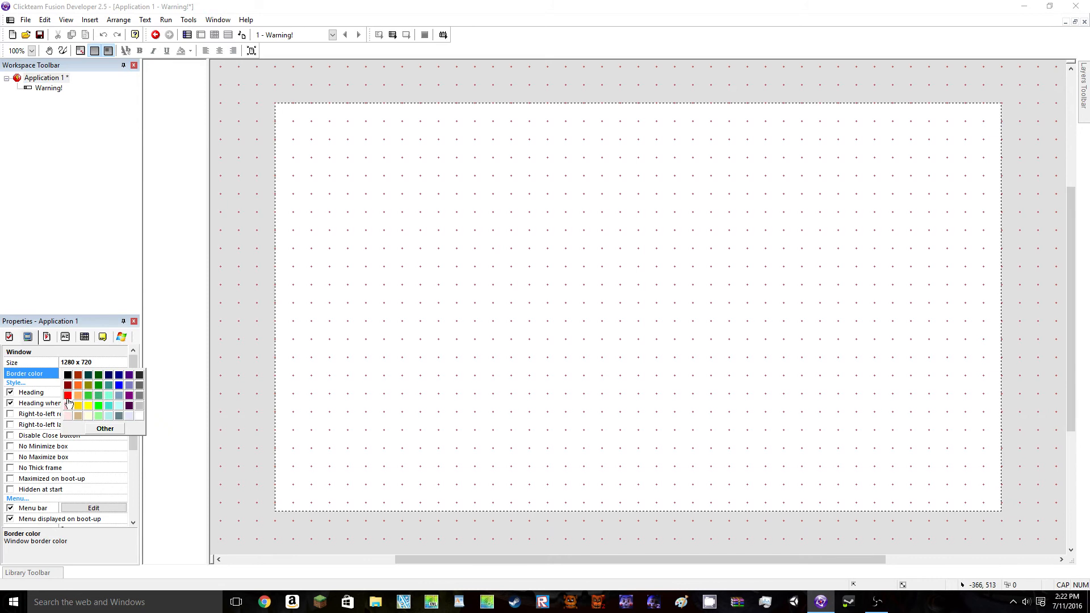
left_click(69, 399)
left_click(65, 378)
left_click(67, 375)
left_click(77, 289)
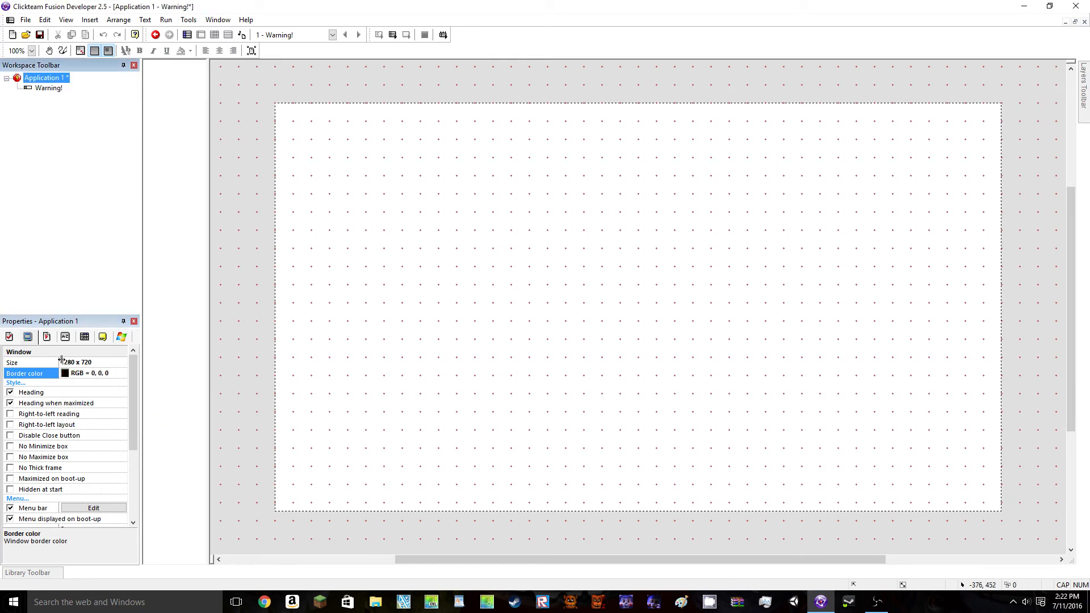
left_click(66, 375)
left_click(139, 415)
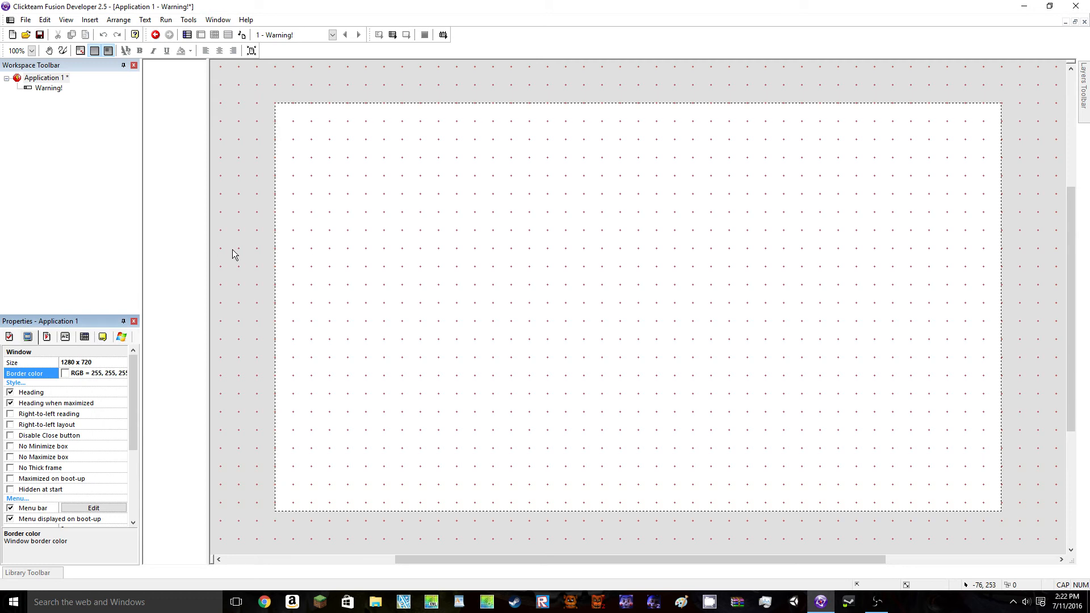
Look through Application 1's remaining properties: runtime options, global values and strings, events, about information and Windows settings
left_click_drag(132, 433, 134, 398)
left_click(47, 337)
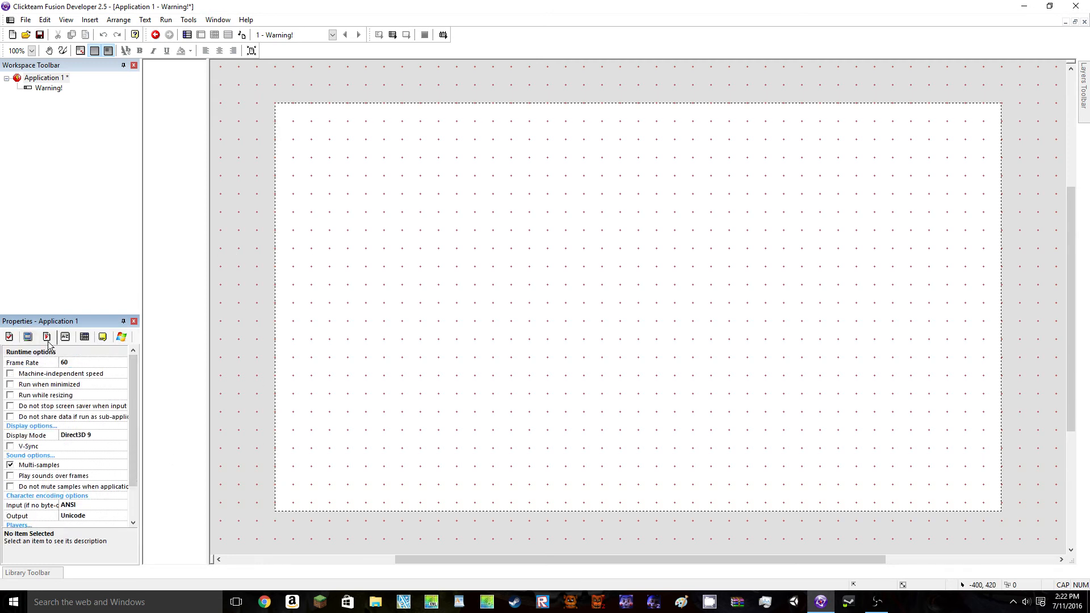
left_click(65, 337)
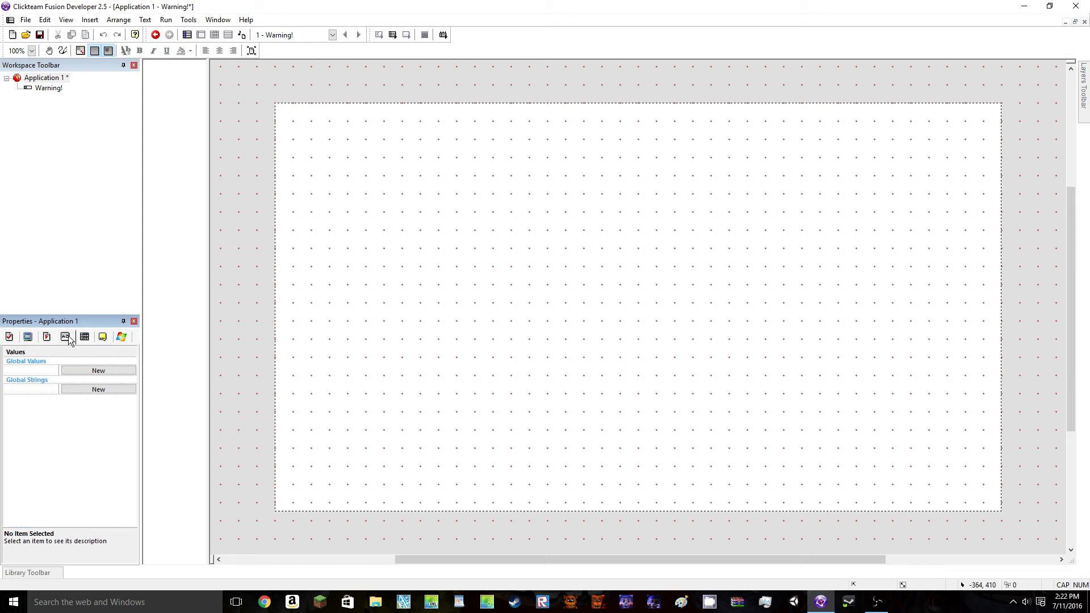
left_click(84, 338)
left_click(102, 338)
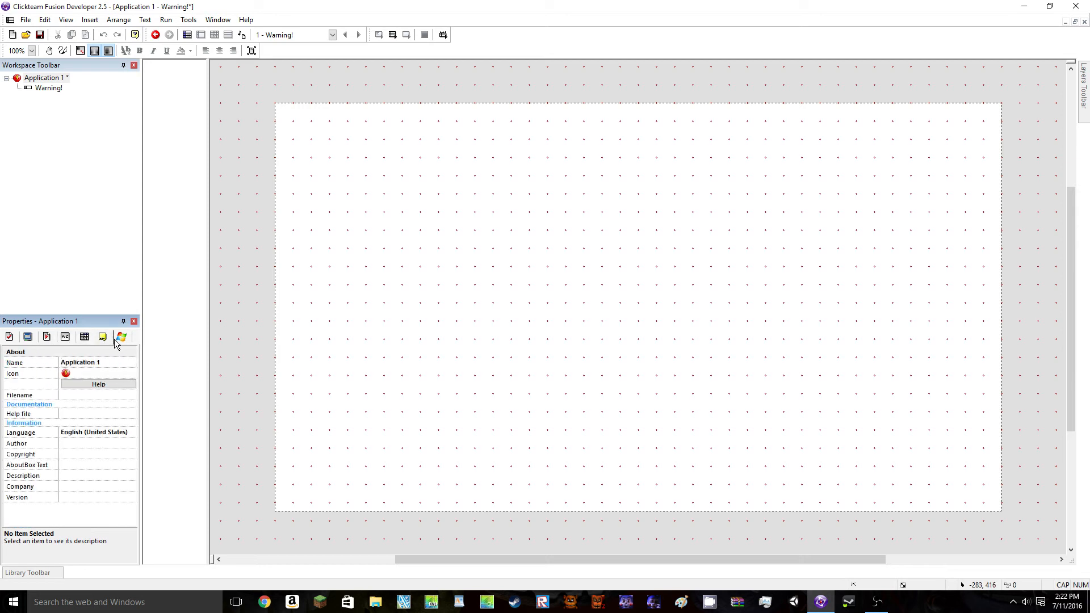
left_click(117, 340)
left_click(255, 279)
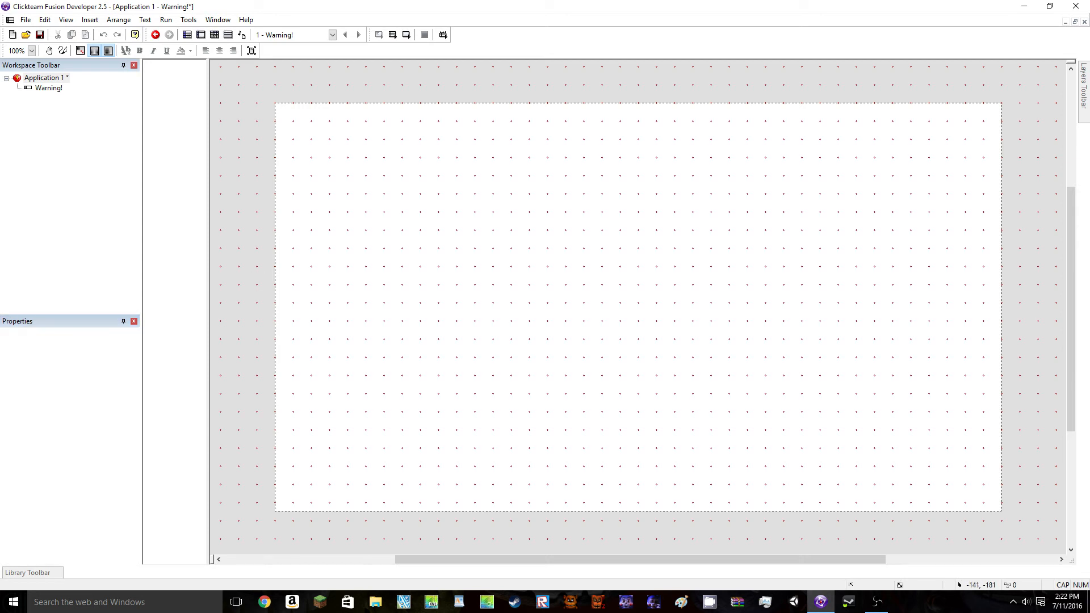
Set the background color of the Warning! frame to black
left_click(48, 88)
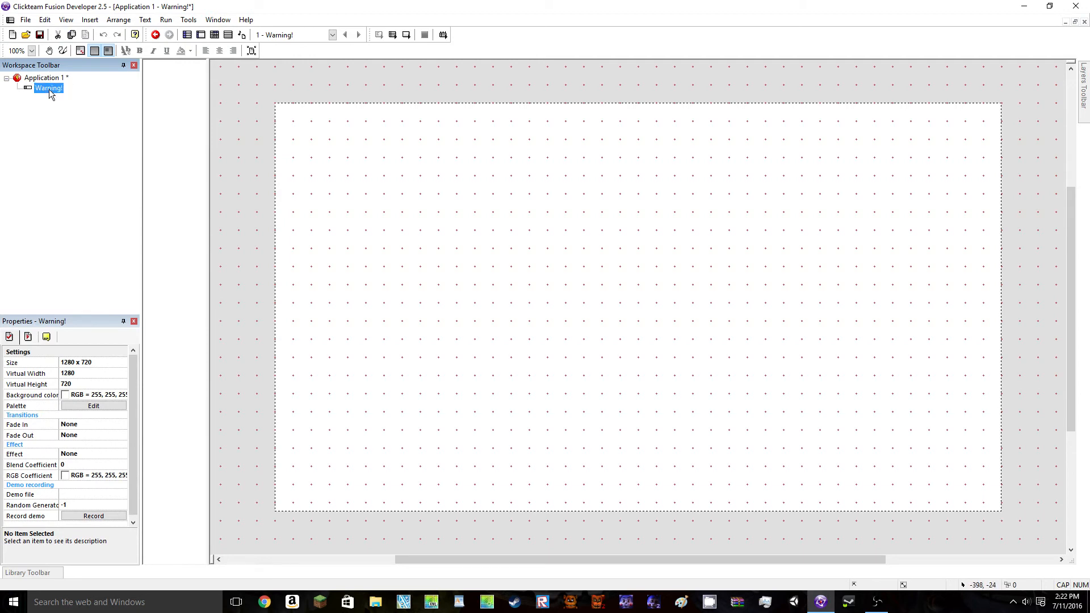
left_click(67, 397)
left_click(68, 397)
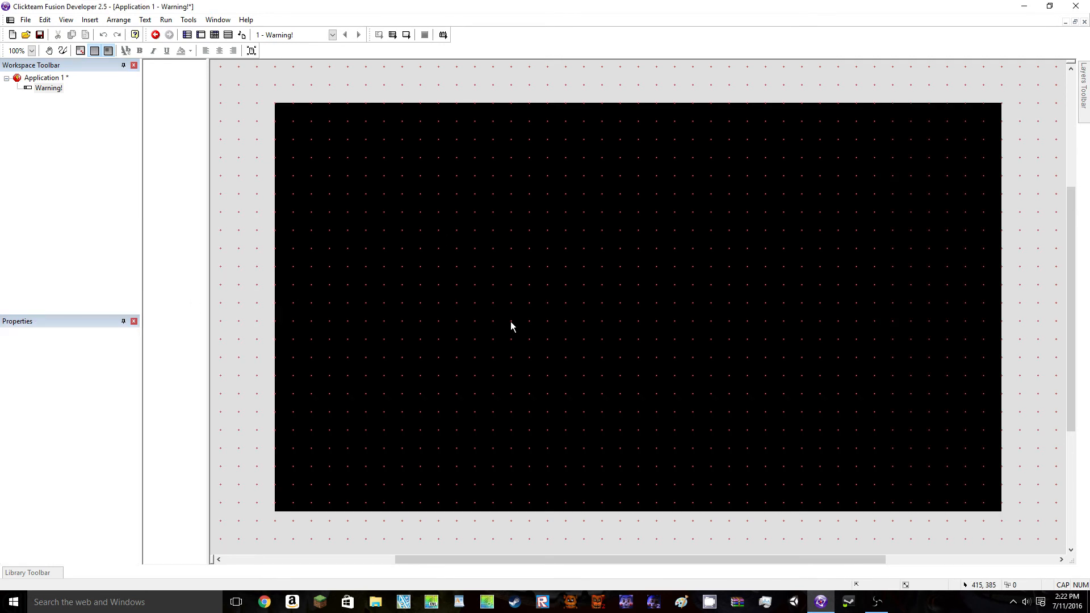
right_click(614, 288)
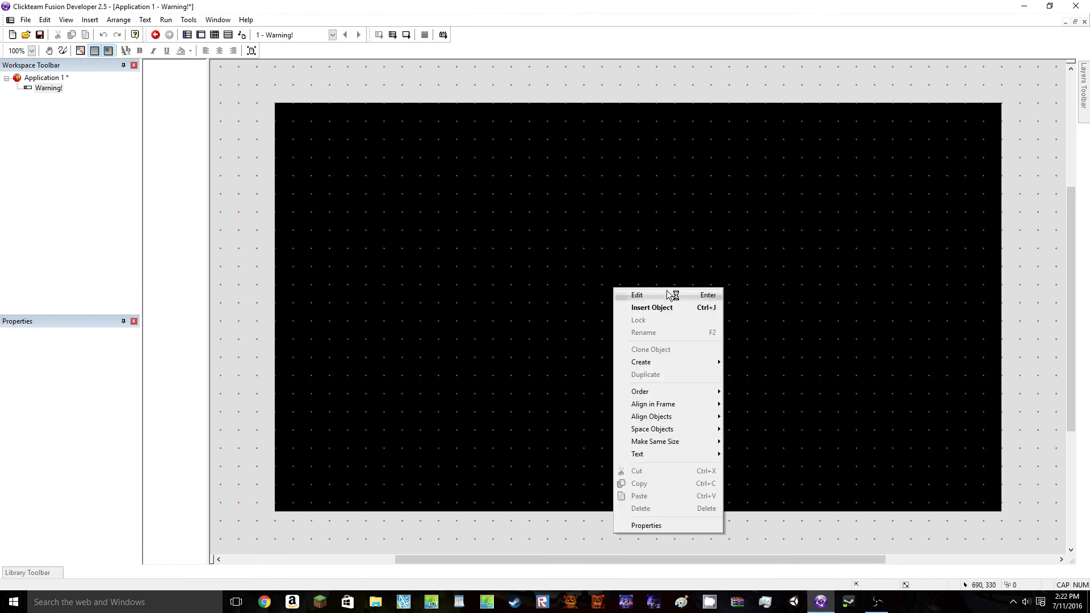
left_click(658, 307)
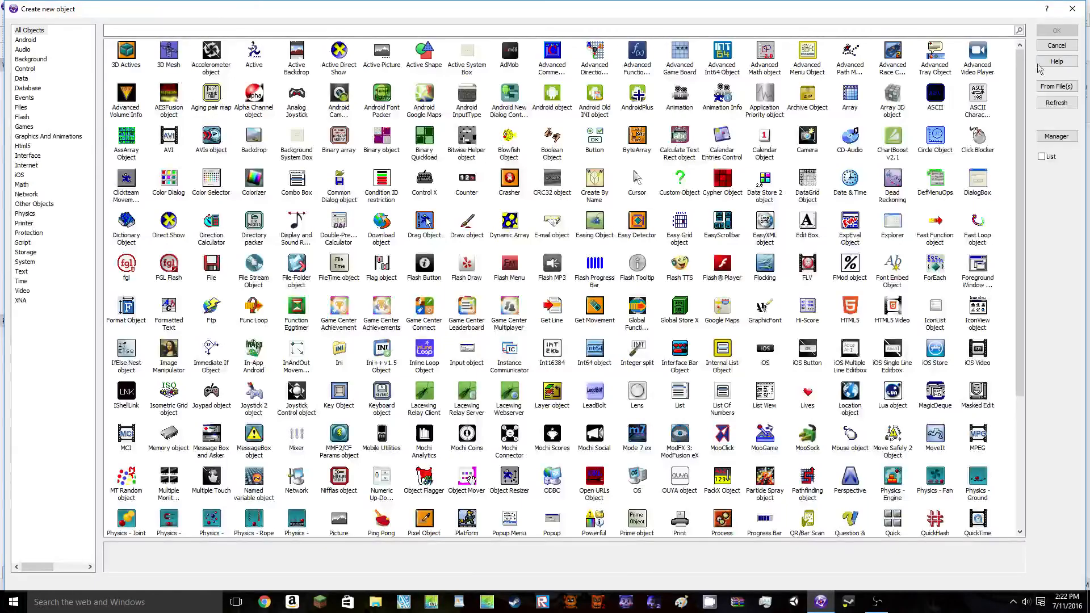
left_click(1056, 46)
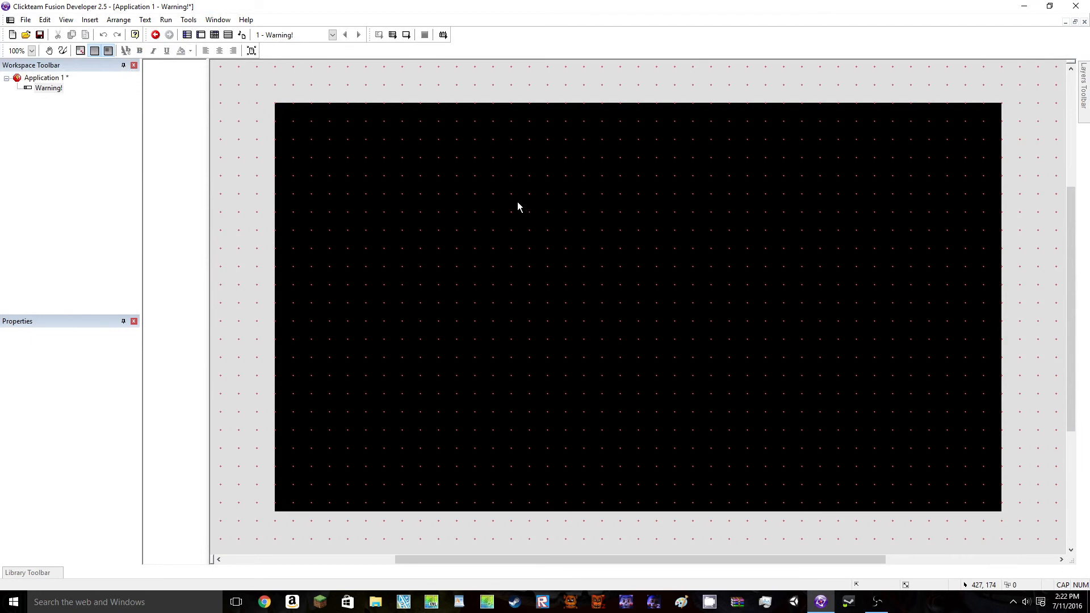
Start inserting a new object into the Warning! frame and look through all available object types
right_click(594, 268)
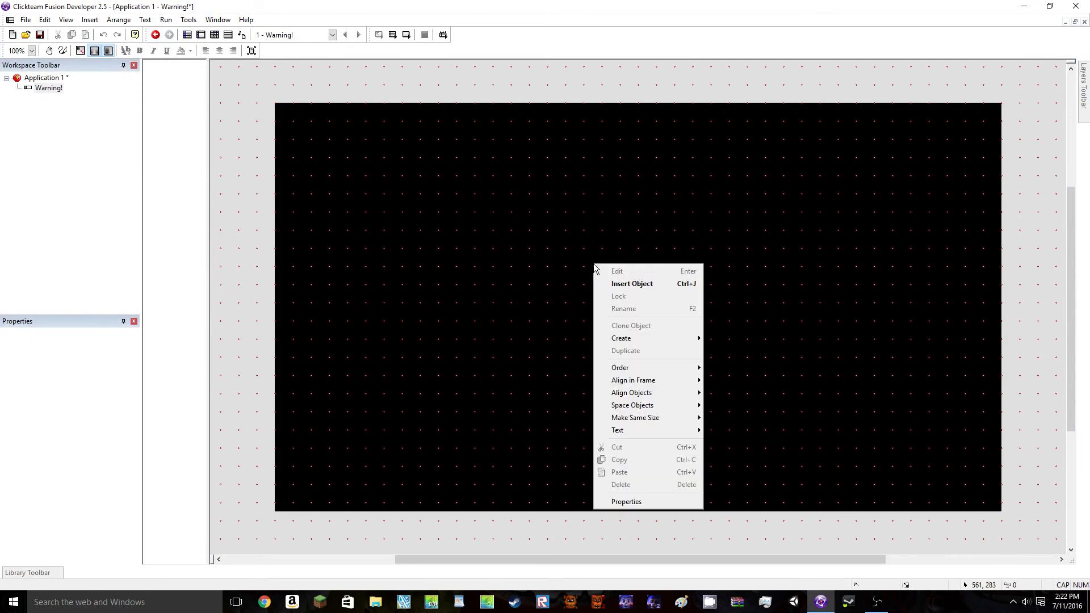
left_click(649, 285)
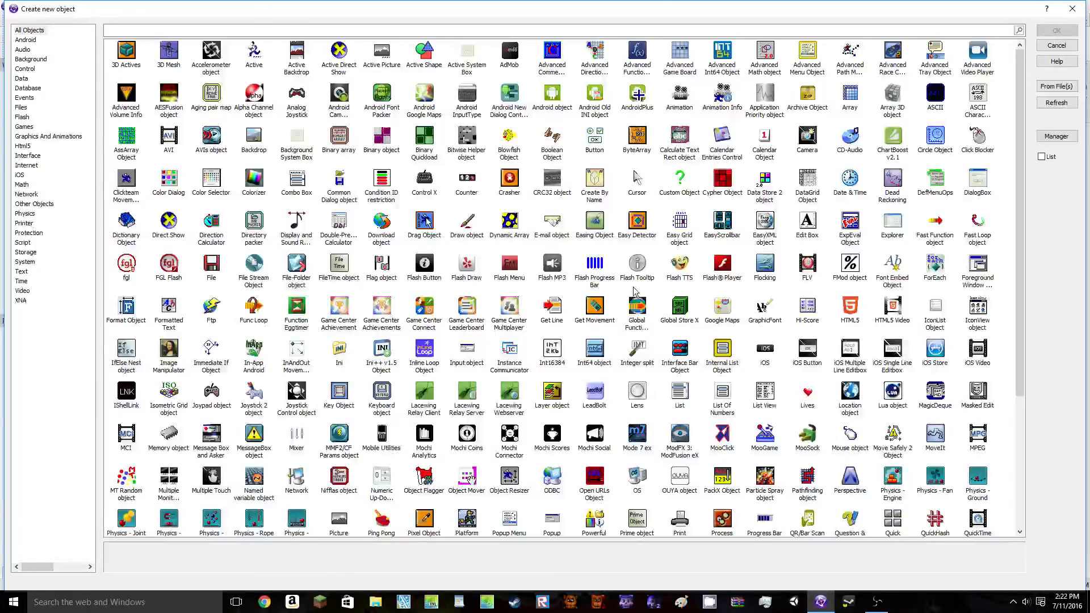
scroll(635, 291, "up", 5)
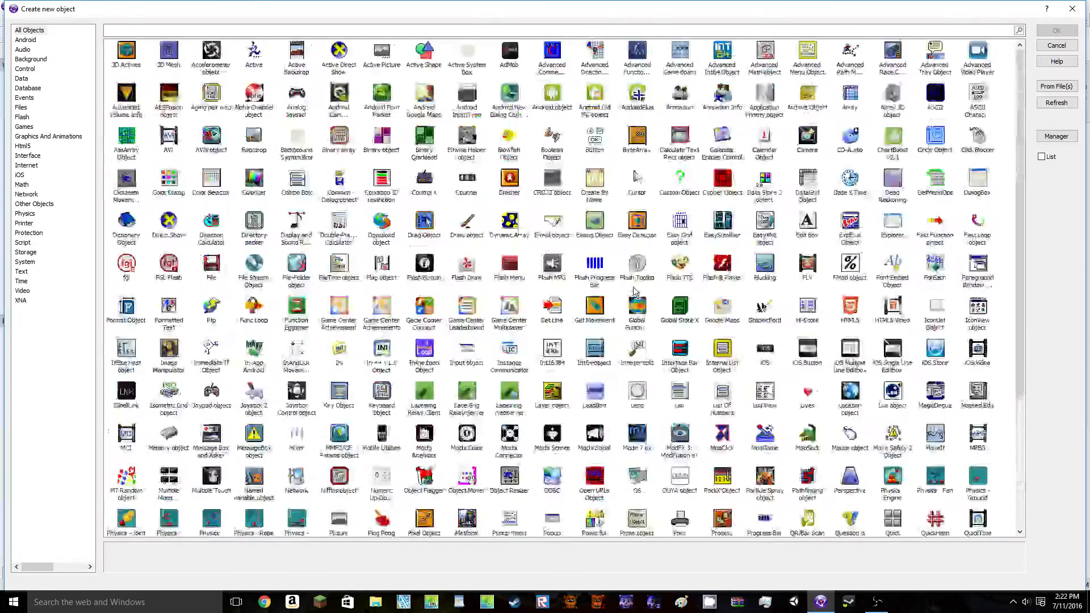
scroll(634, 291, "down", 5)
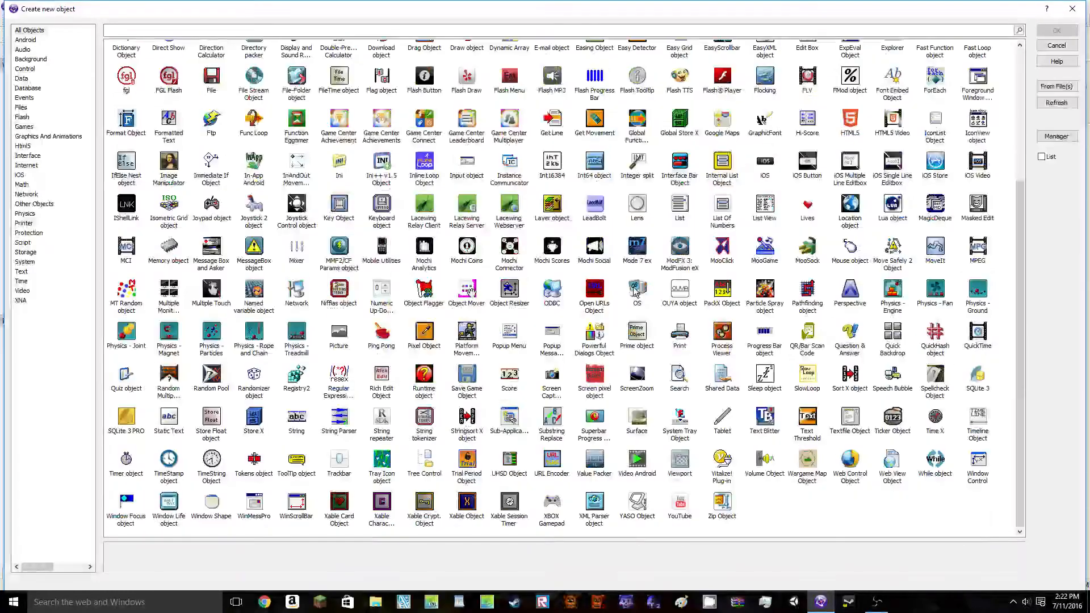
scroll(636, 291, "up", 5)
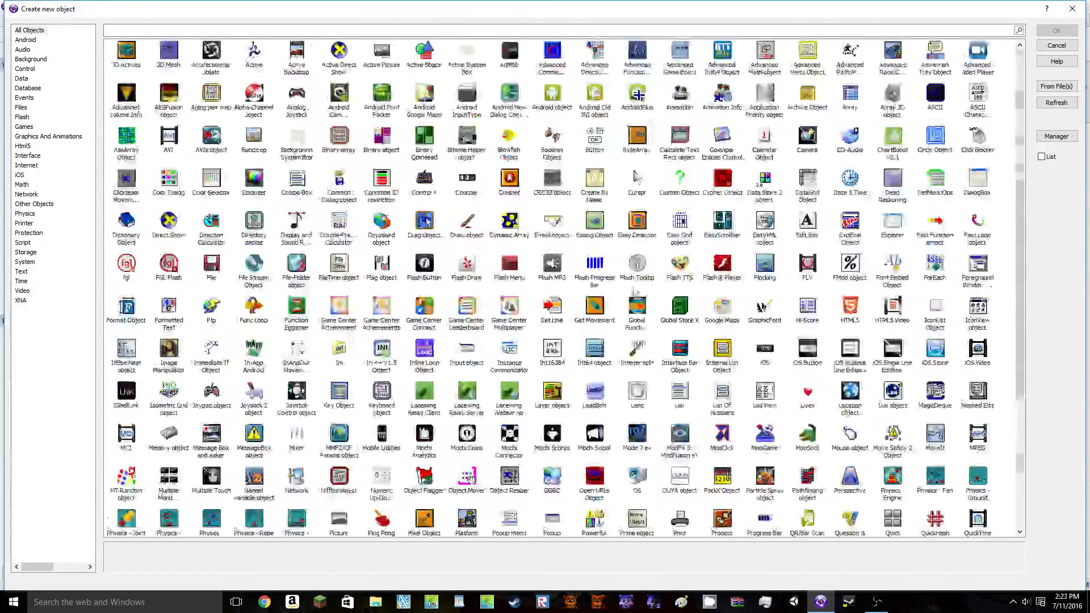
Open the extension manager and examine the not installed, outdated and up-to-date extensions
left_click(1055, 137)
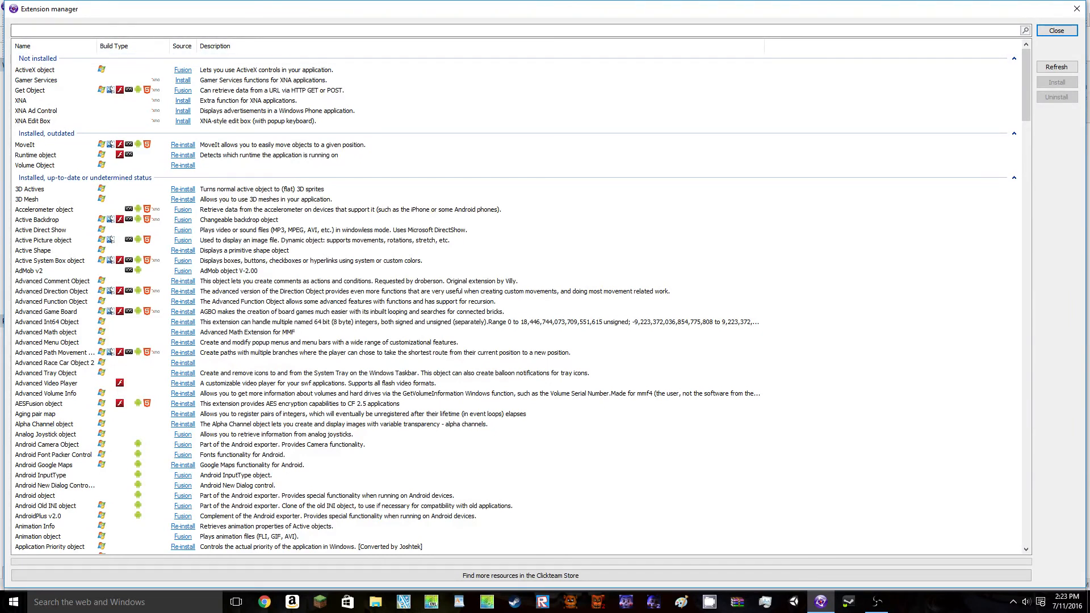
scroll(88, 283, "down", 15)
scroll(87, 282, "up", 10)
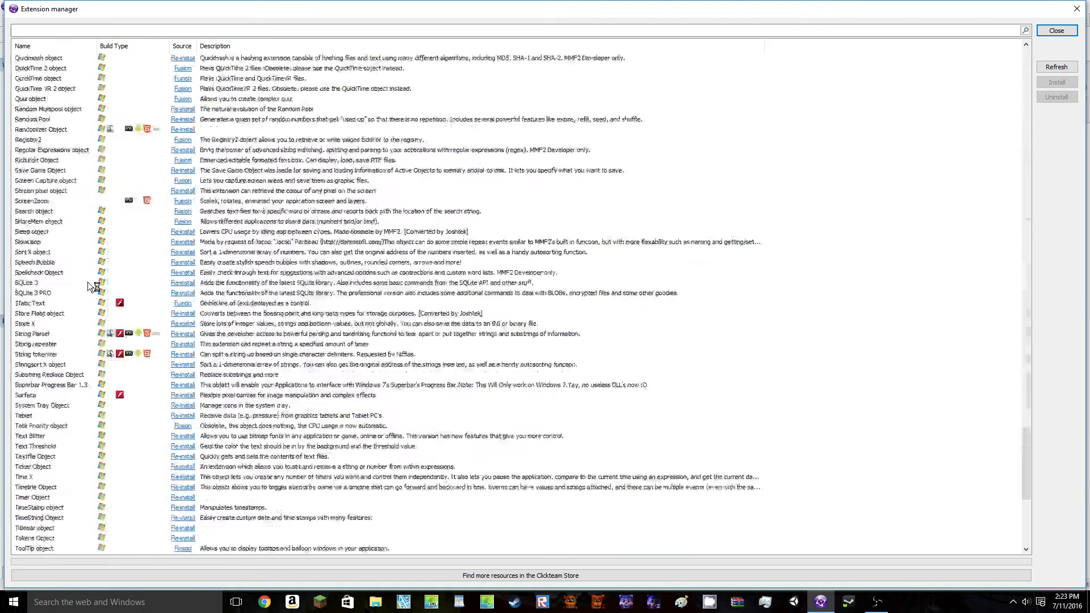
scroll(87, 282, "up", 10)
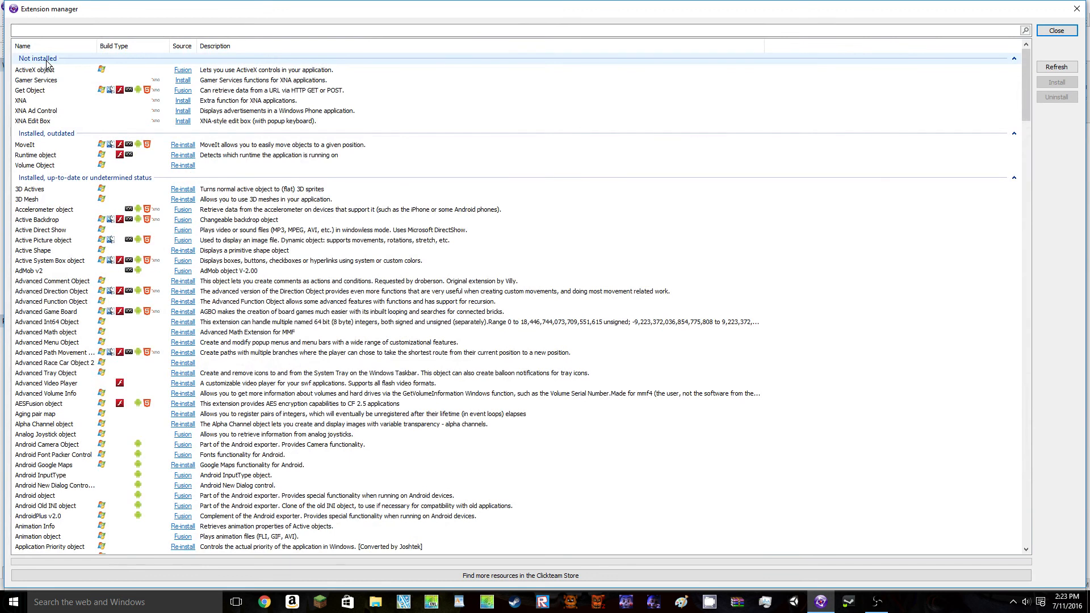
scroll(41, 414, "down", 20)
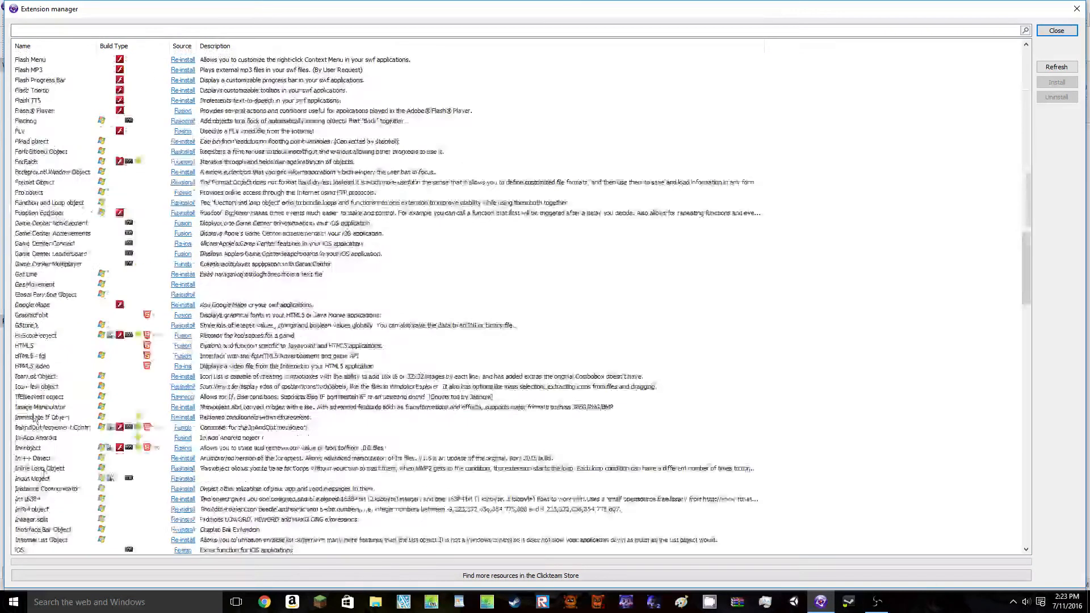
scroll(68, 167, "up", 20)
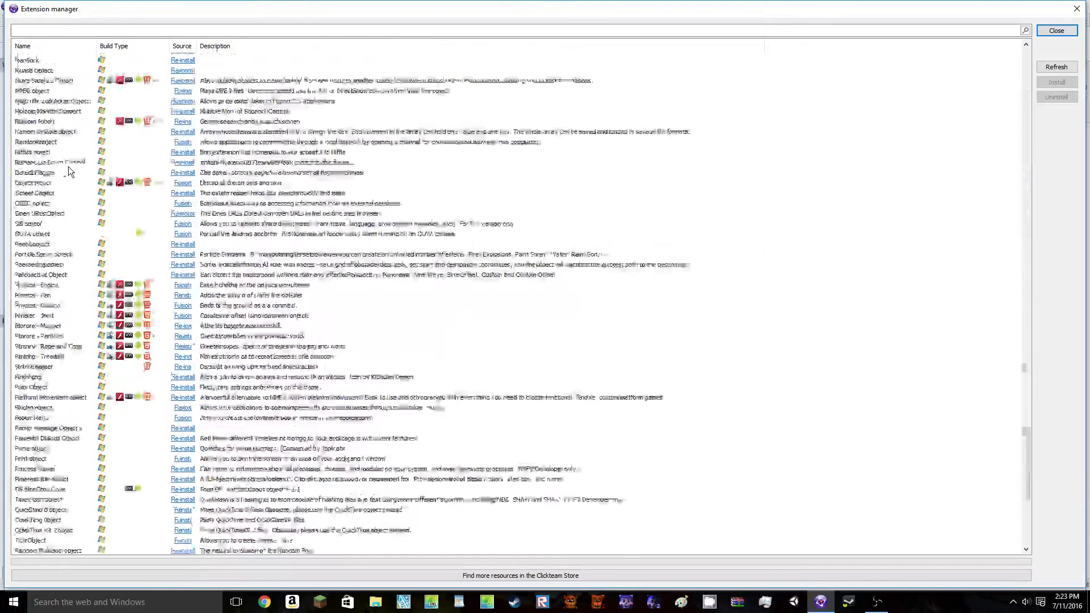
scroll(69, 167, "up", 20)
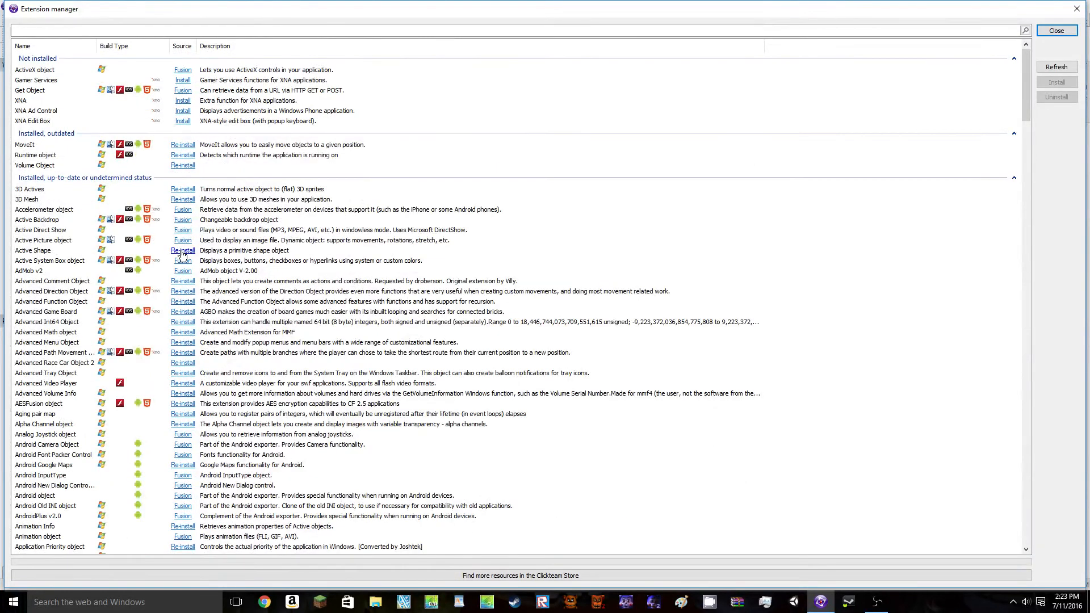
Try to install the XNA extension, then close the extension manager
left_click(182, 101)
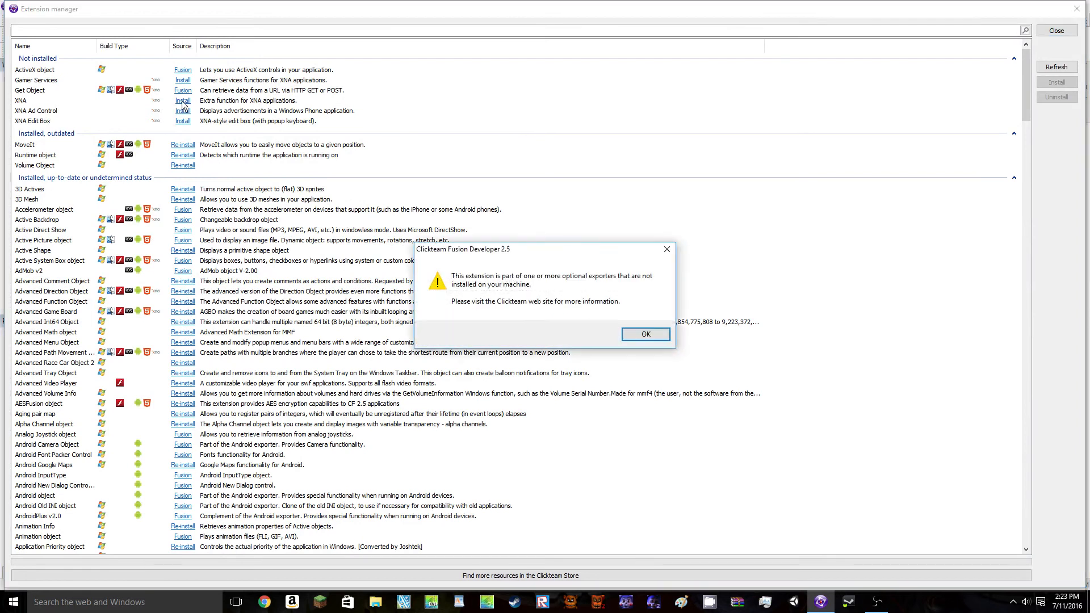
left_click(645, 333)
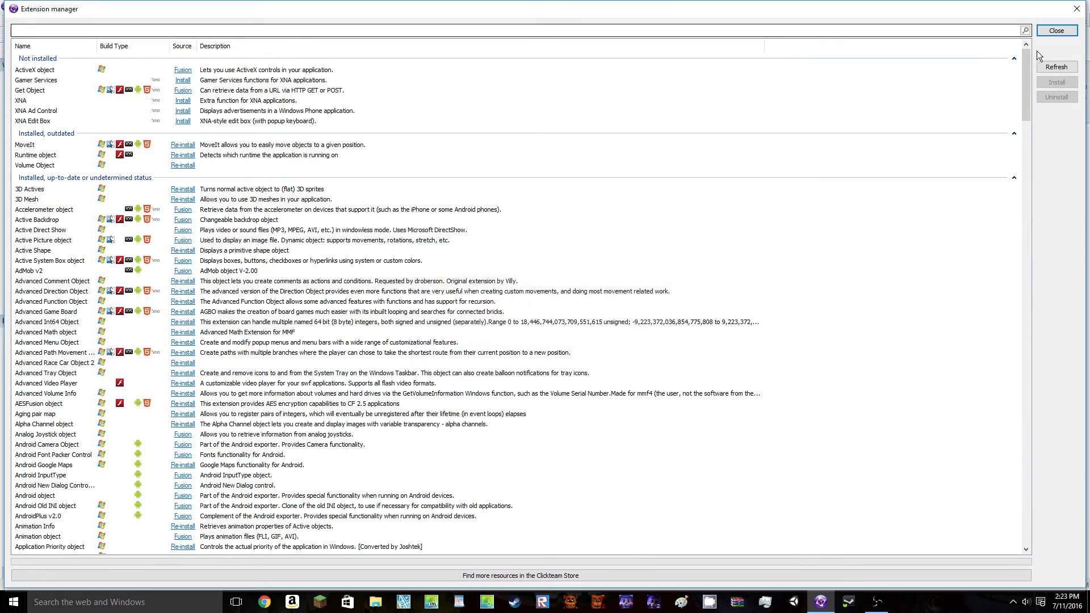
left_click(1076, 9)
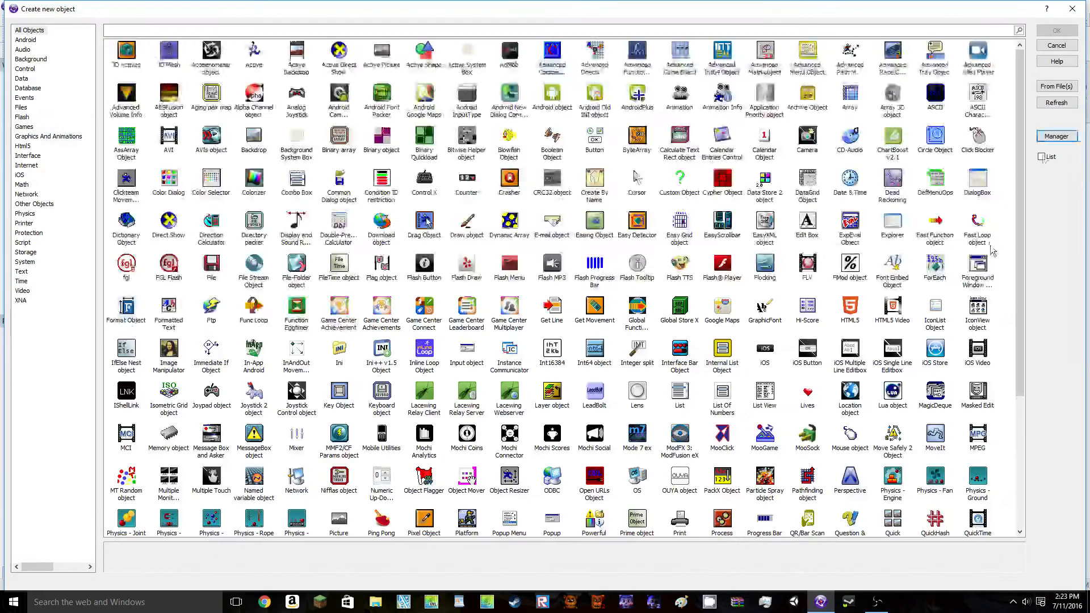
Refresh the list of available objects and look through it again
left_click(1054, 103)
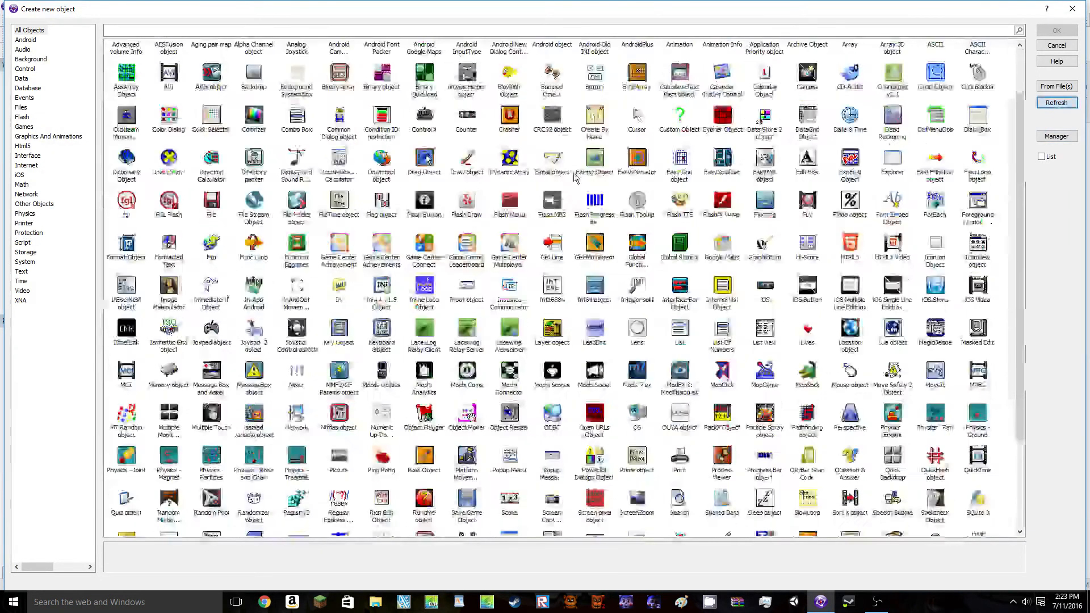
scroll(674, 188, "down", 5)
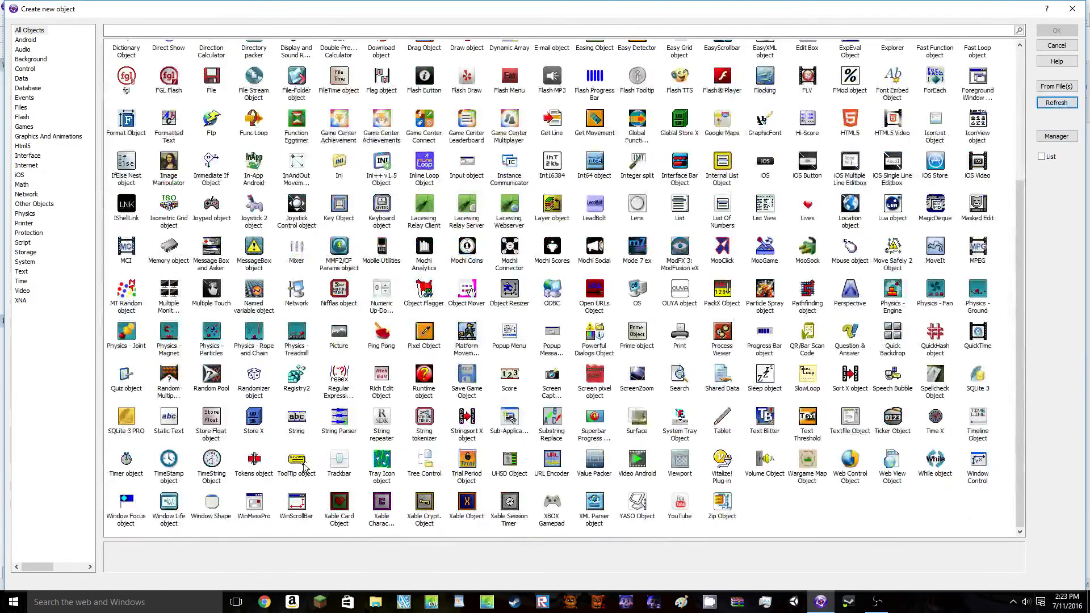
scroll(754, 383, "up", 3)
scroll(753, 383, "down", 4)
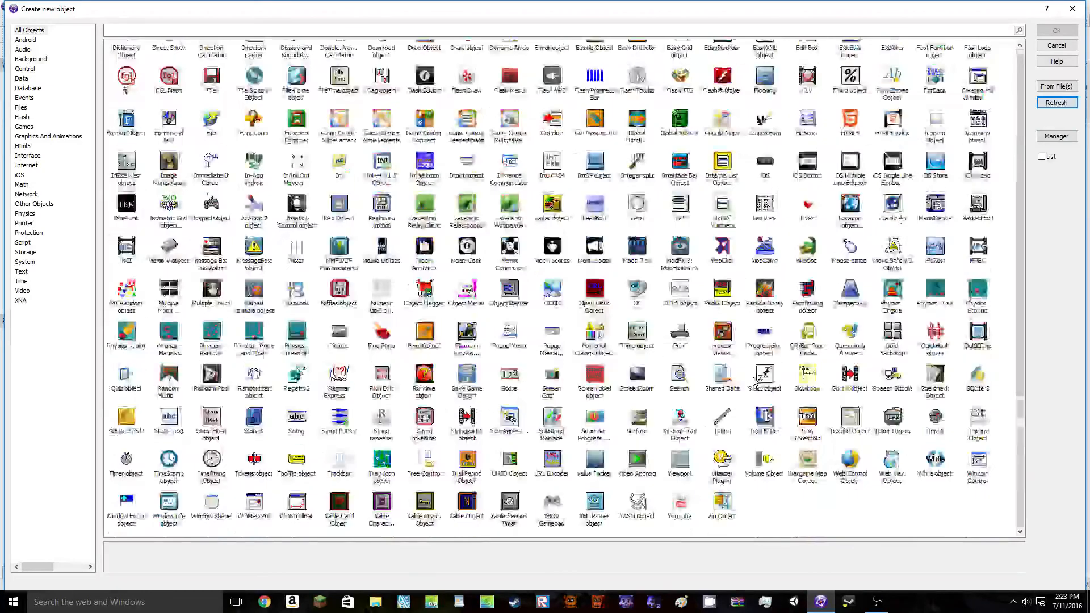
scroll(753, 382, "up", 4)
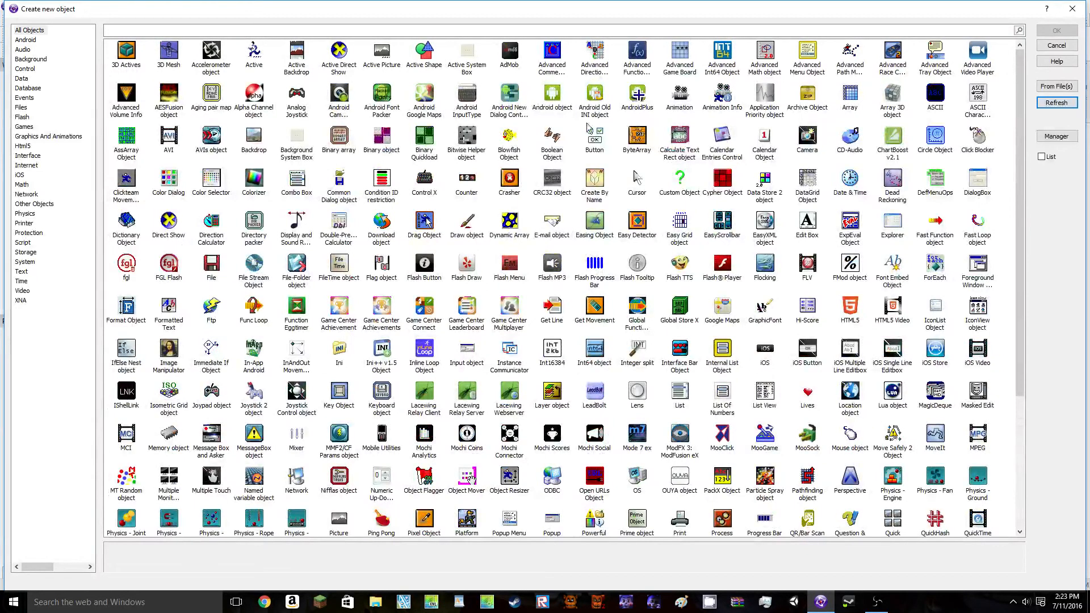
Look through object categories such as Android, Internet, XNA, Physics and Graphics And Animations, and return to All Objects
left_click(24, 40)
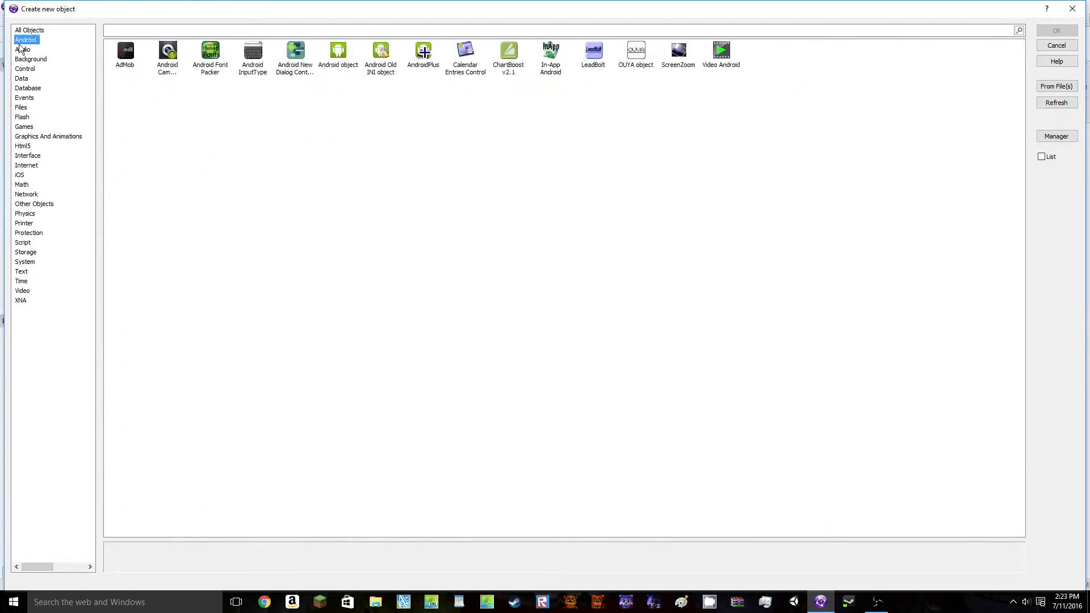
left_click(24, 69)
left_click(25, 165)
left_click(37, 243)
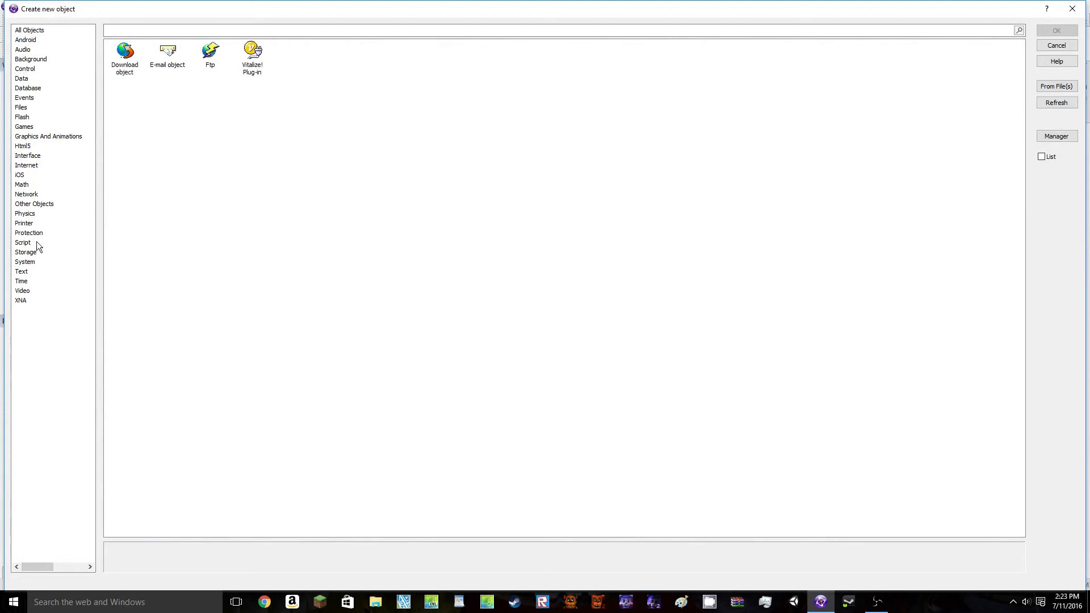
left_click(18, 272)
left_click(19, 301)
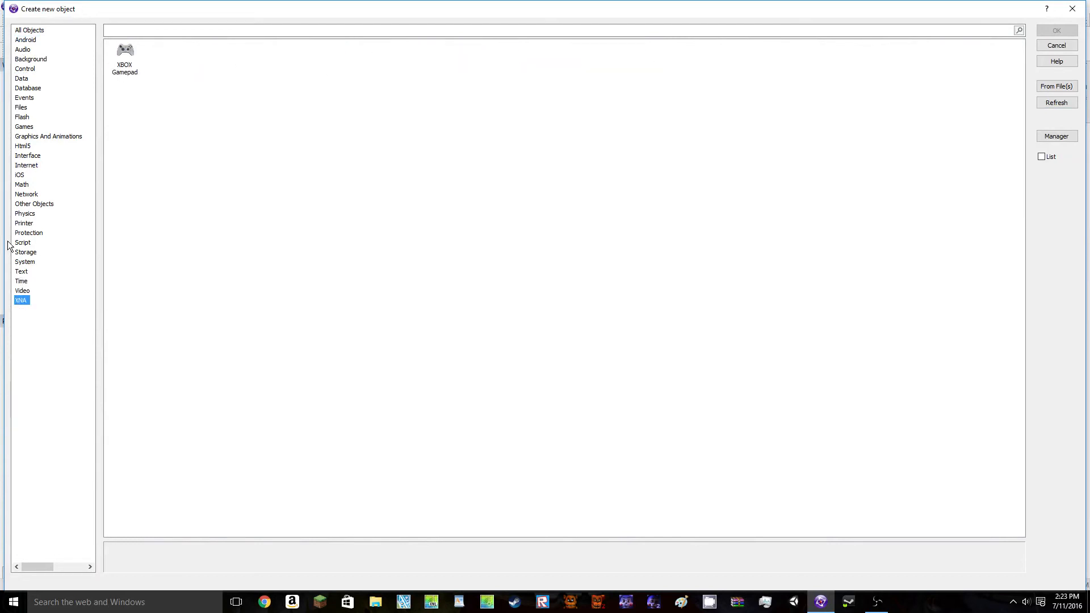
left_click(24, 223)
left_click(25, 213)
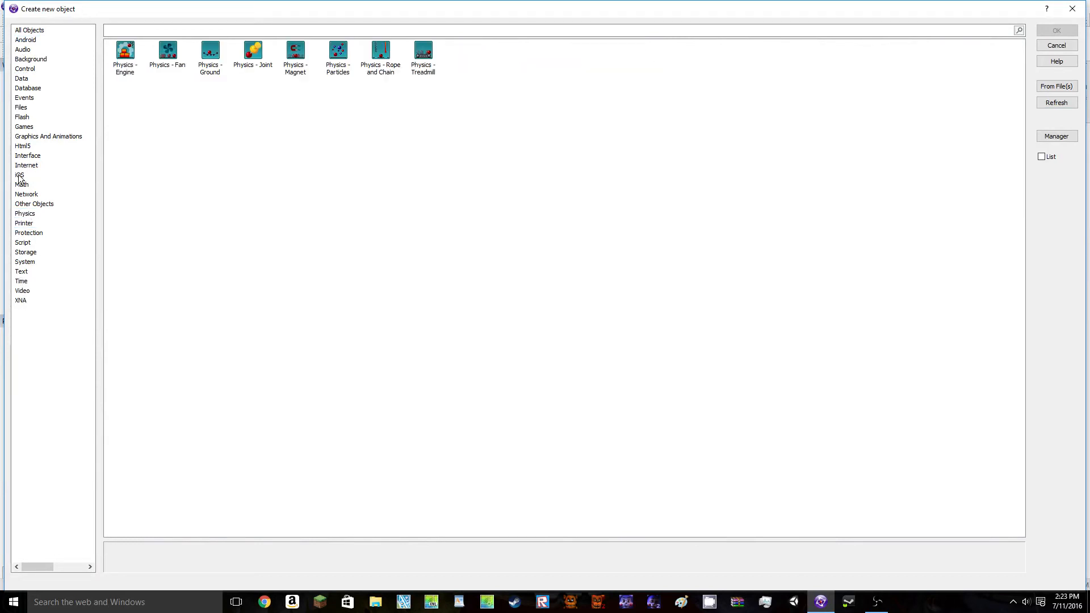
left_click(59, 136)
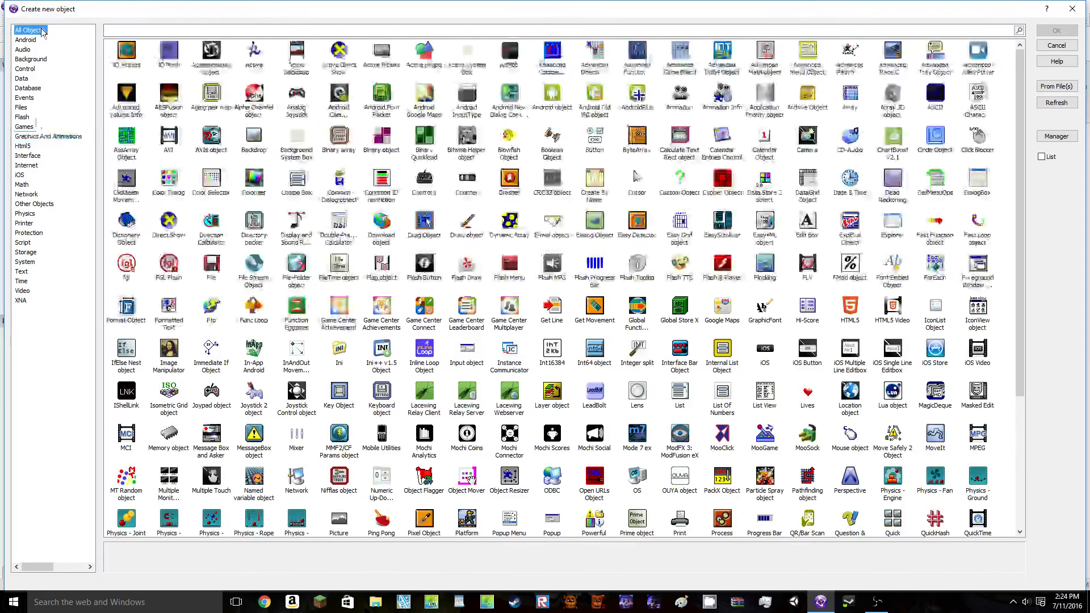
Insert an Active object near the black frame's upper-left corner at about 81, 81, and move it slightly down and right
double_click(253, 49)
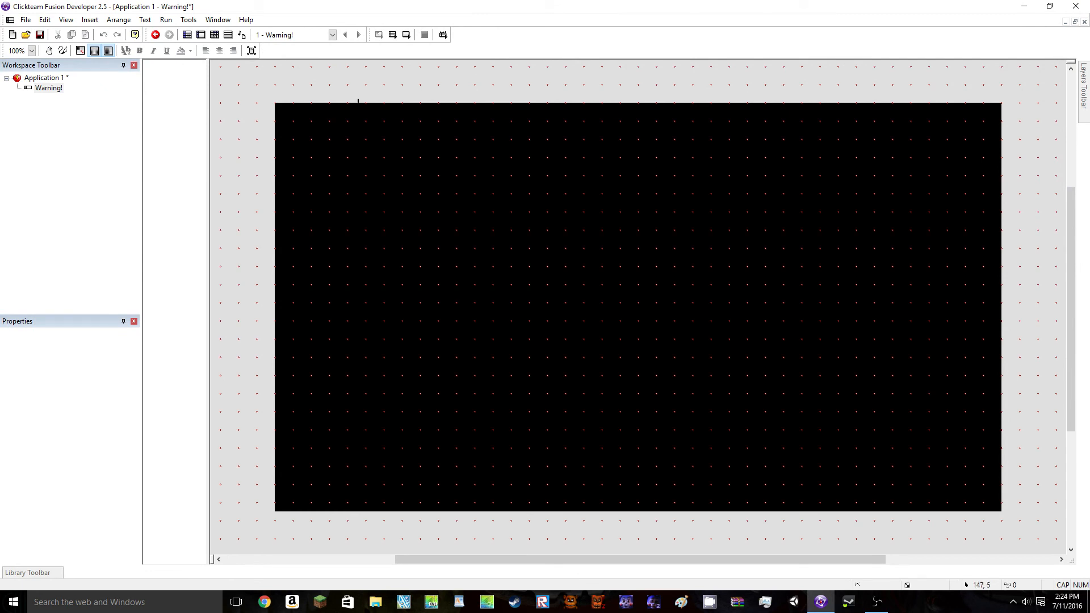
left_click(343, 169)
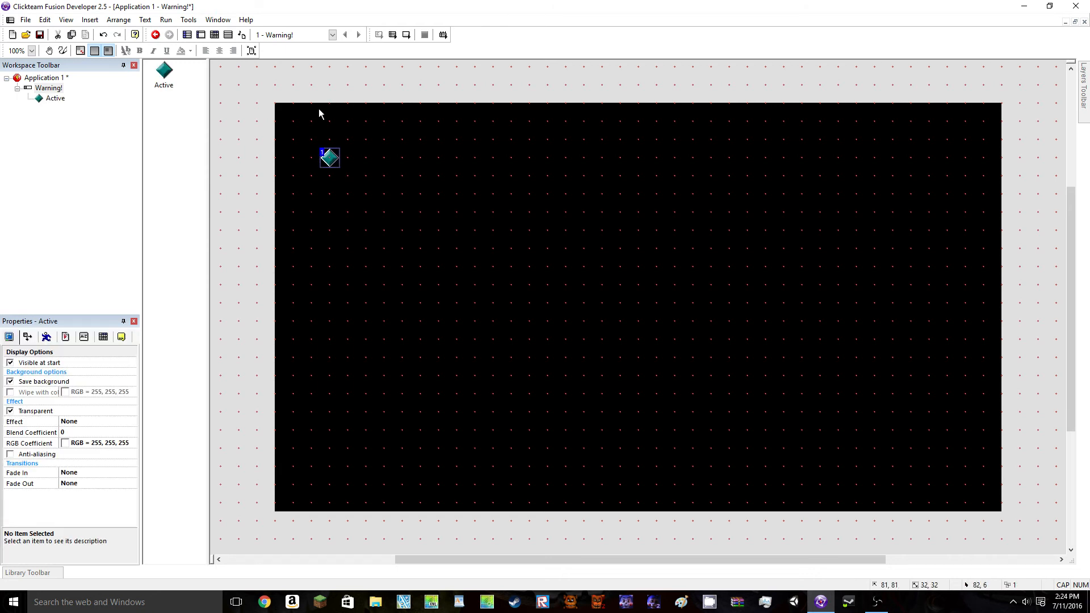
left_click(258, 169)
left_click_drag(326, 156, 344, 169)
left_click(382, 96)
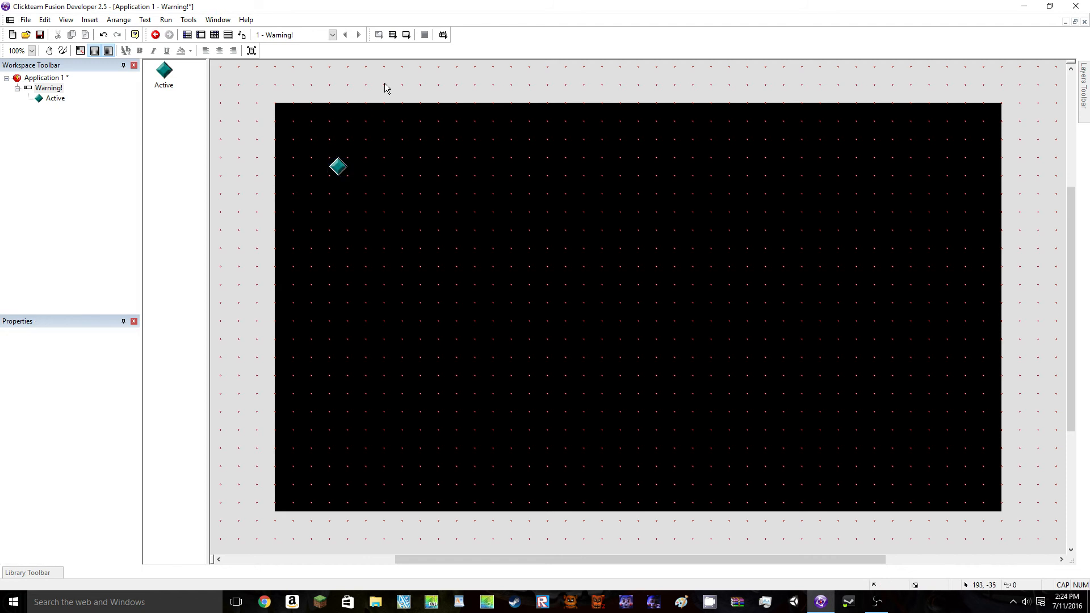
Move the Active object freely with grid snapping off, re-enable snapping, and place it on the grid at 64, 64
left_click(108, 51)
left_click_drag(333, 163, 518, 249)
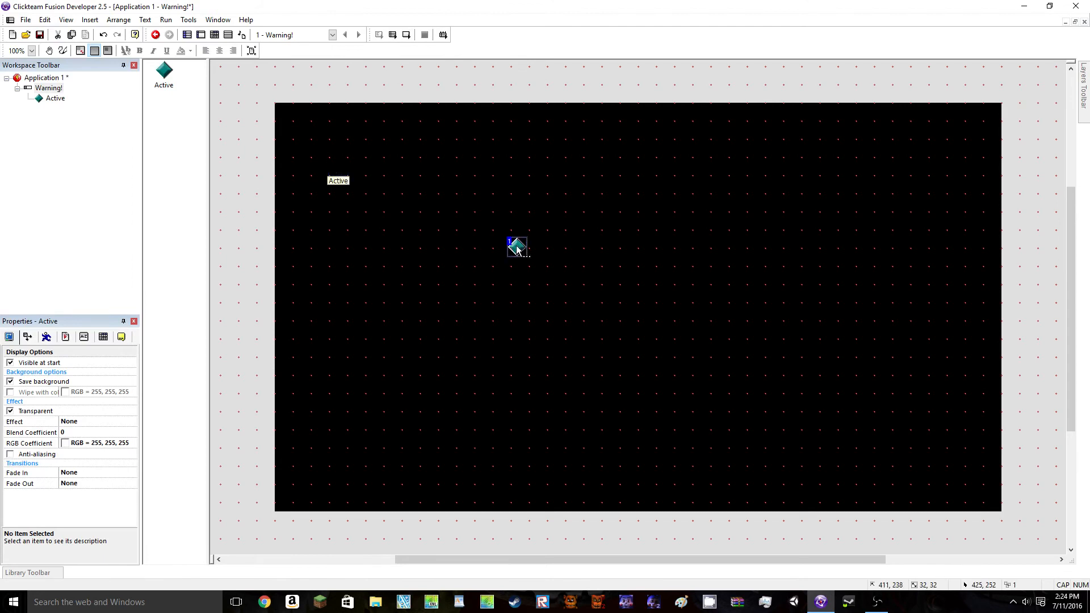
left_click(106, 52)
left_click_drag(520, 250, 321, 151)
left_click(313, 68)
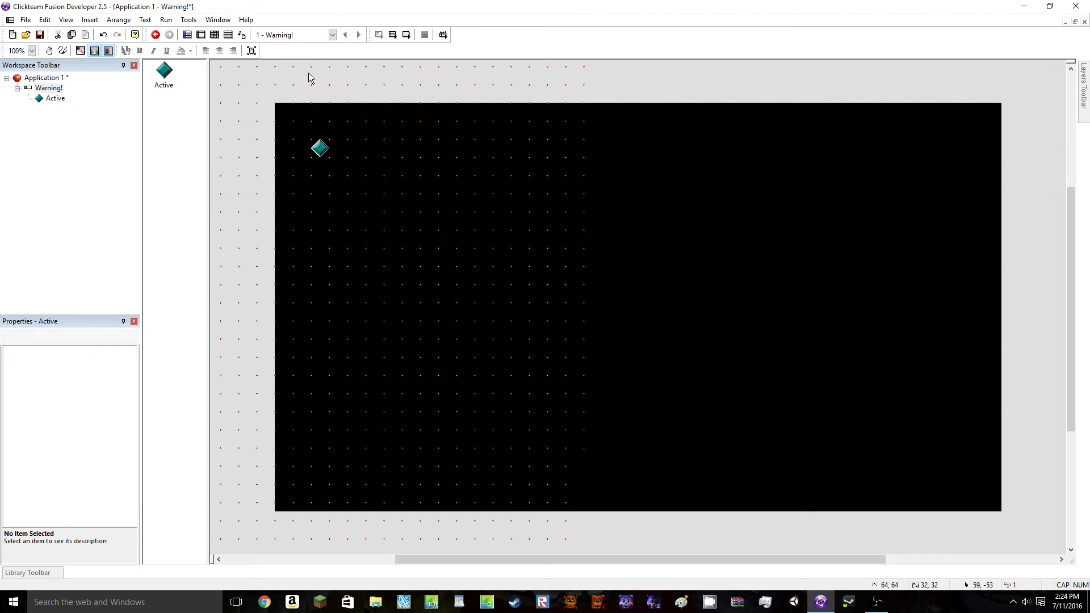
left_click(98, 54)
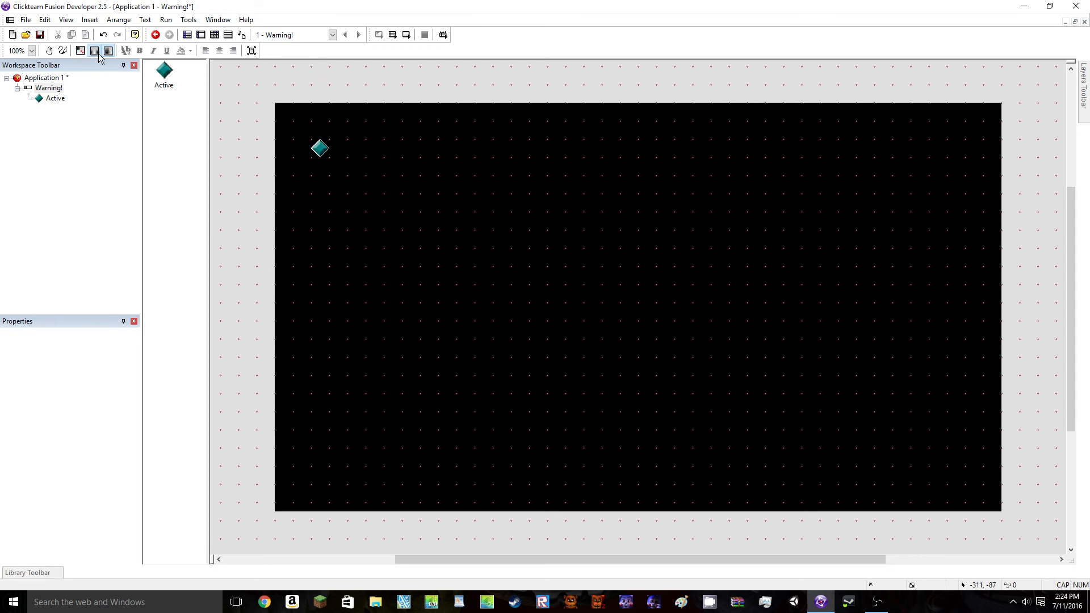
left_click(97, 53)
Open the Active object's image for editing and try out different zoom levels on the diamond
double_click(321, 151)
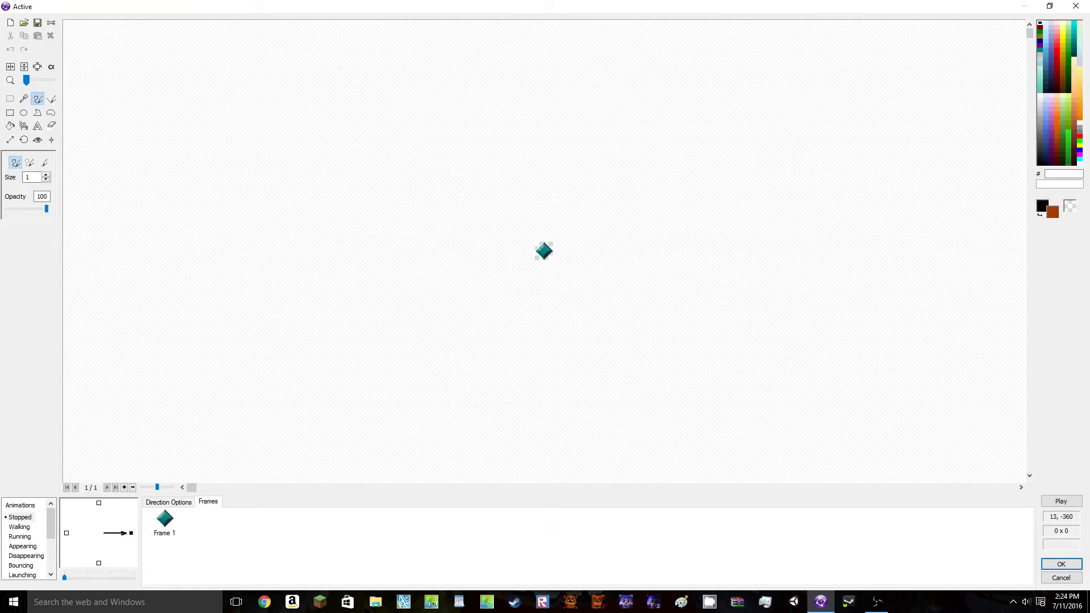
scroll(707, 316, "up", 3)
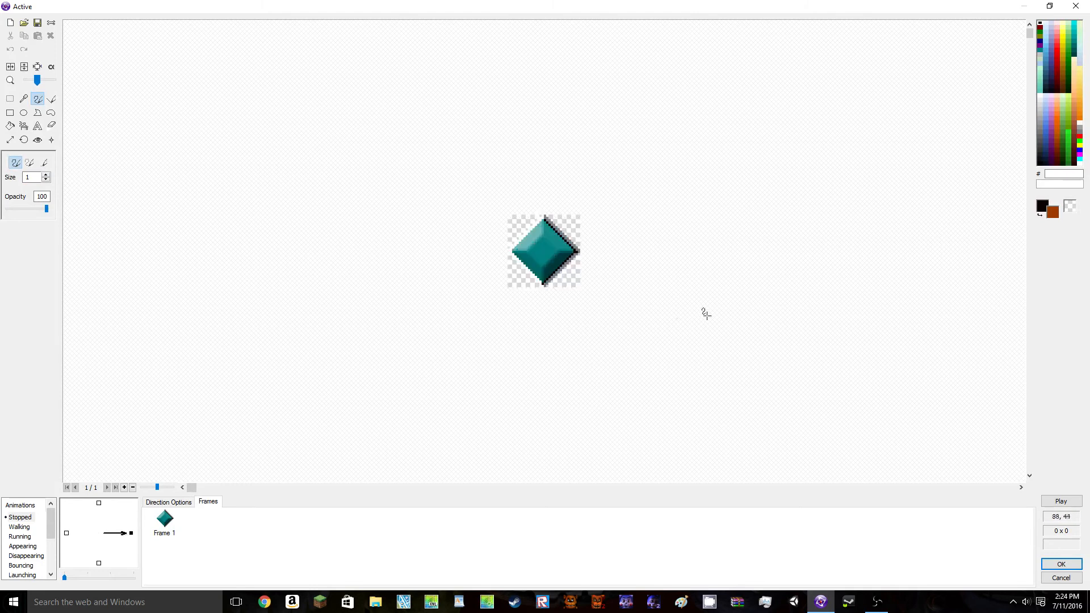
scroll(706, 315, "up", 3)
scroll(506, 207, "down", 6)
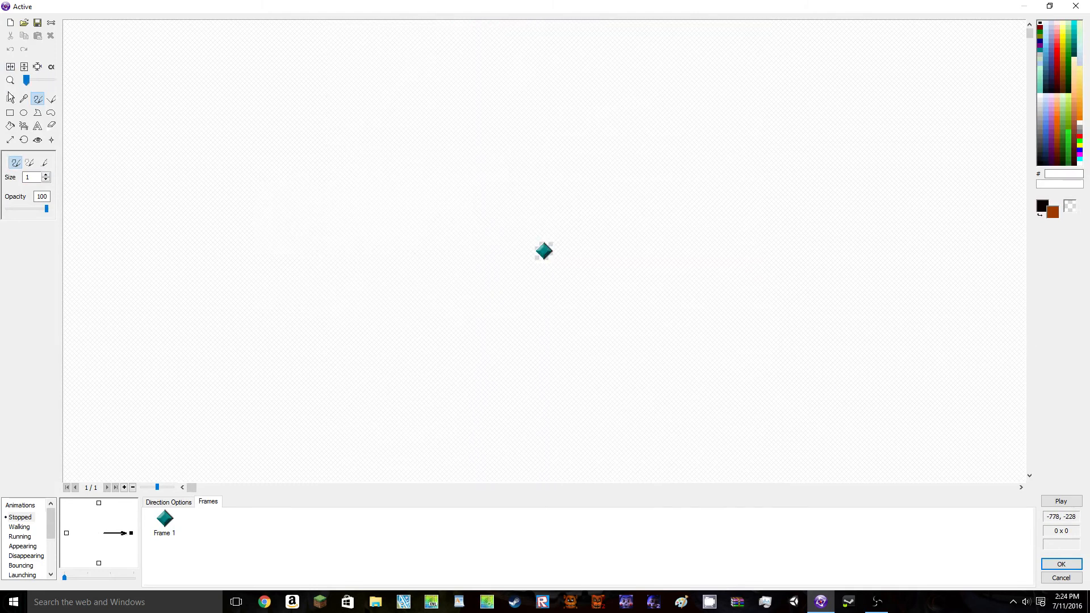
scroll(394, 161, "up", 3)
scroll(396, 162, "down", 3)
scroll(396, 161, "up", 3)
scroll(396, 161, "down", 3)
scroll(394, 160, "up", 3)
scroll(394, 160, "down", 3)
mouse_move(27, 80)
left_mouse_down()
mouse_move(57, 81)
mouse_move(23, 85)
mouse_move(42, 80)
left_mouse_up()
Scribble freehand over the diamond in red CB0000 and undo the scribble
right_click(1052, 39)
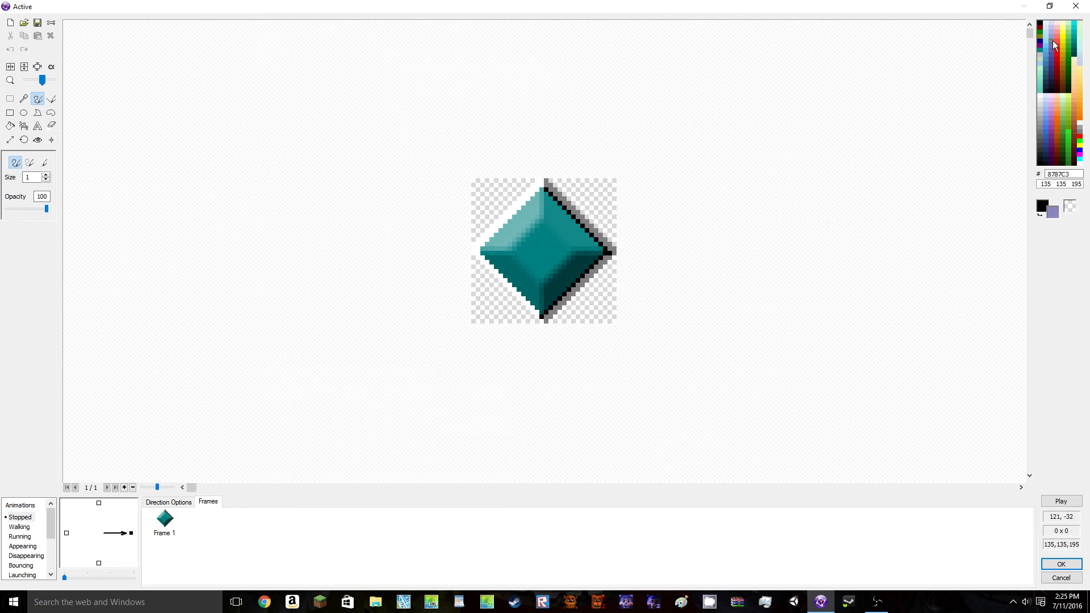
right_click(1056, 41)
right_click(1056, 59)
mouse_move(537, 258)
right_mouse_down()
mouse_move(516, 298)
mouse_move(519, 377)
mouse_move(676, 267)
mouse_move(627, 191)
mouse_move(502, 303)
mouse_move(484, 336)
mouse_move(477, 256)
mouse_move(573, 234)
right_mouse_up()
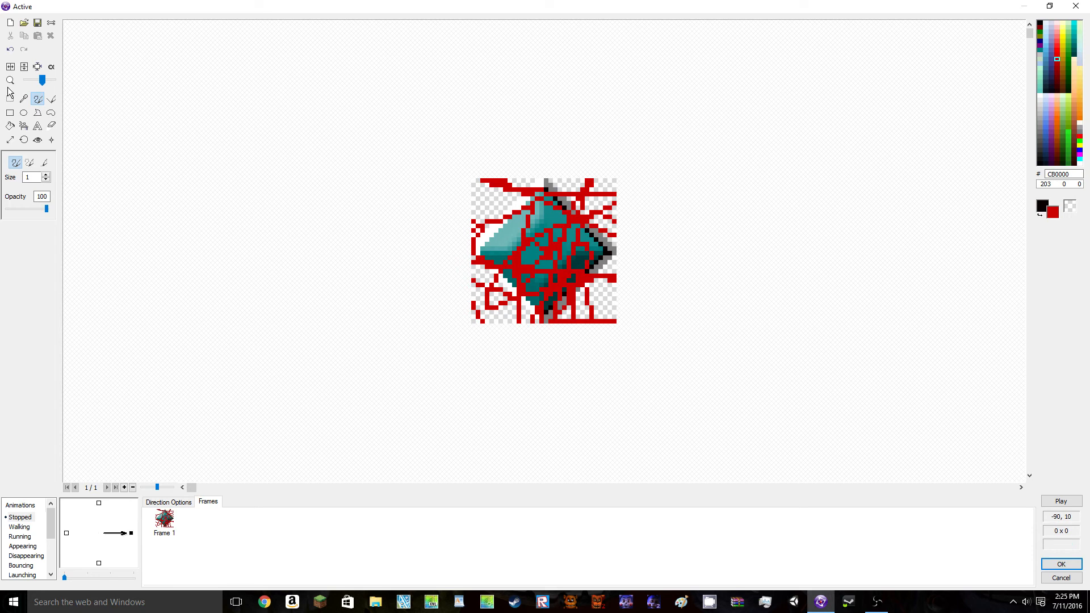
key("ctrl+z")
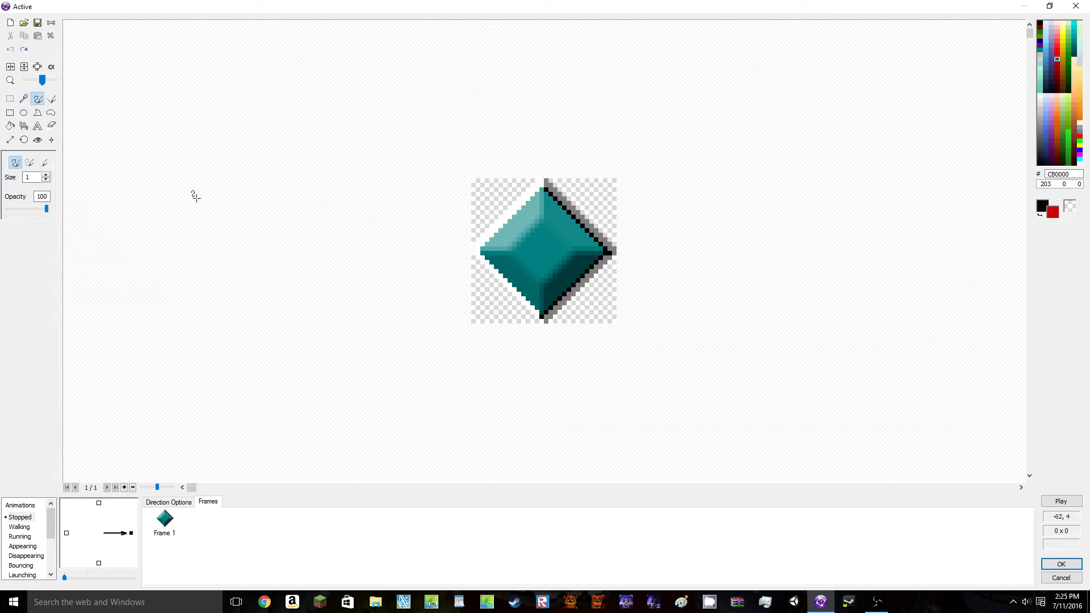
Add a new animation named Animation 12 after Stand up in the animations list and delete it again
scroll(494, 262, "down", 3)
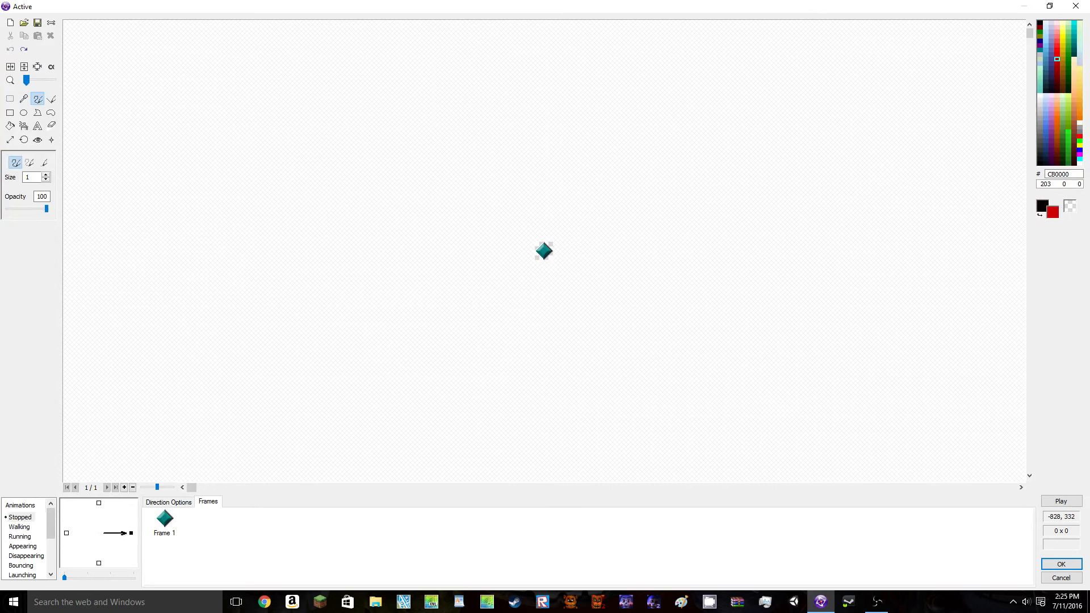
scroll(29, 532, "down", 3)
scroll(29, 532, "up", 3)
scroll(21, 522, "down", 3)
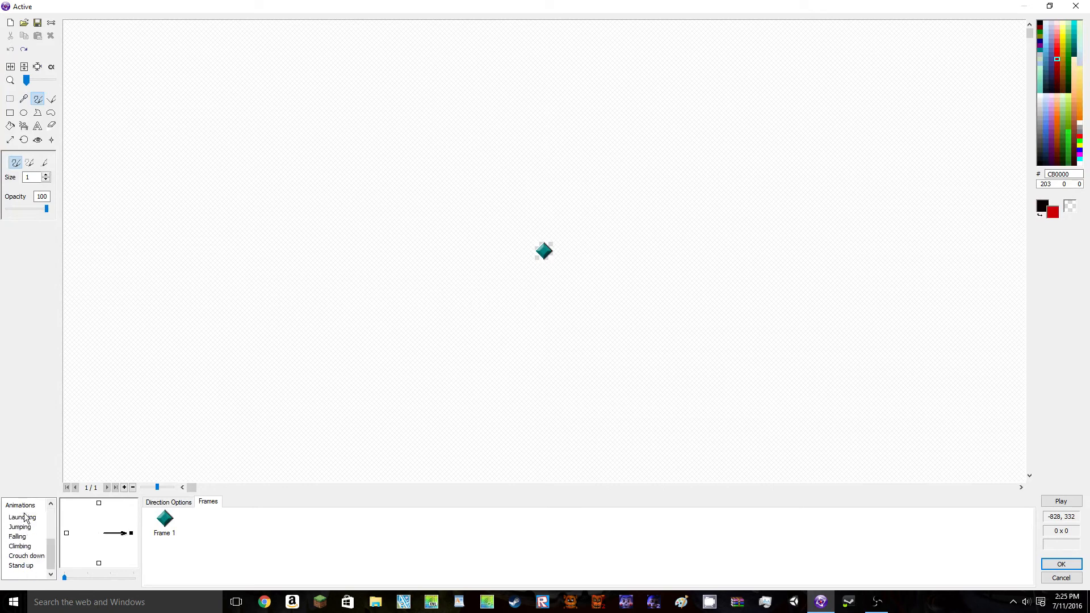
right_click(21, 574)
left_click(64, 499)
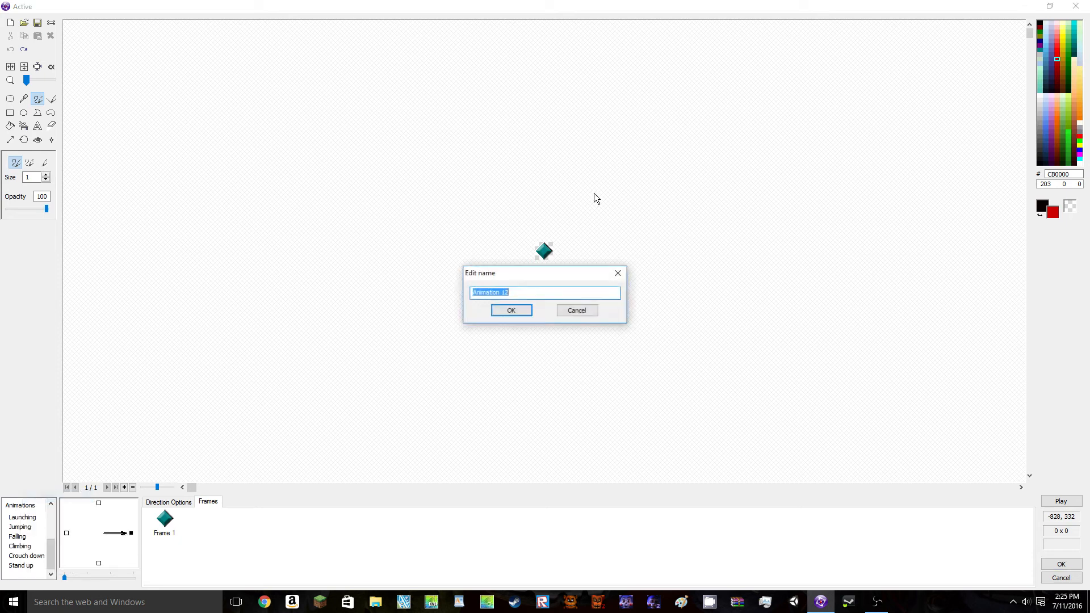
left_click(511, 311)
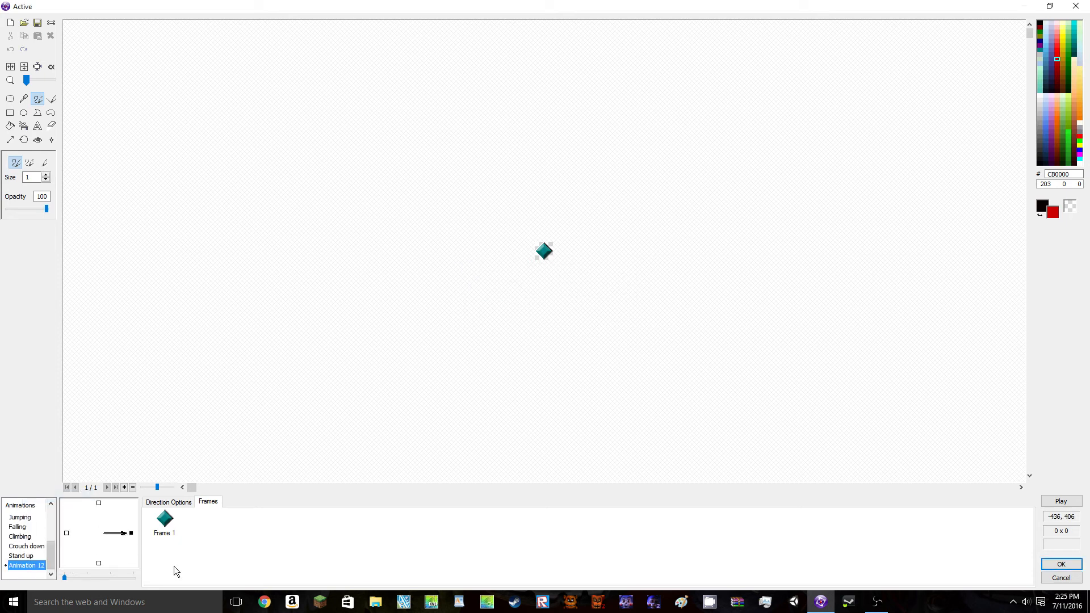
right_click(29, 572)
left_click(57, 544)
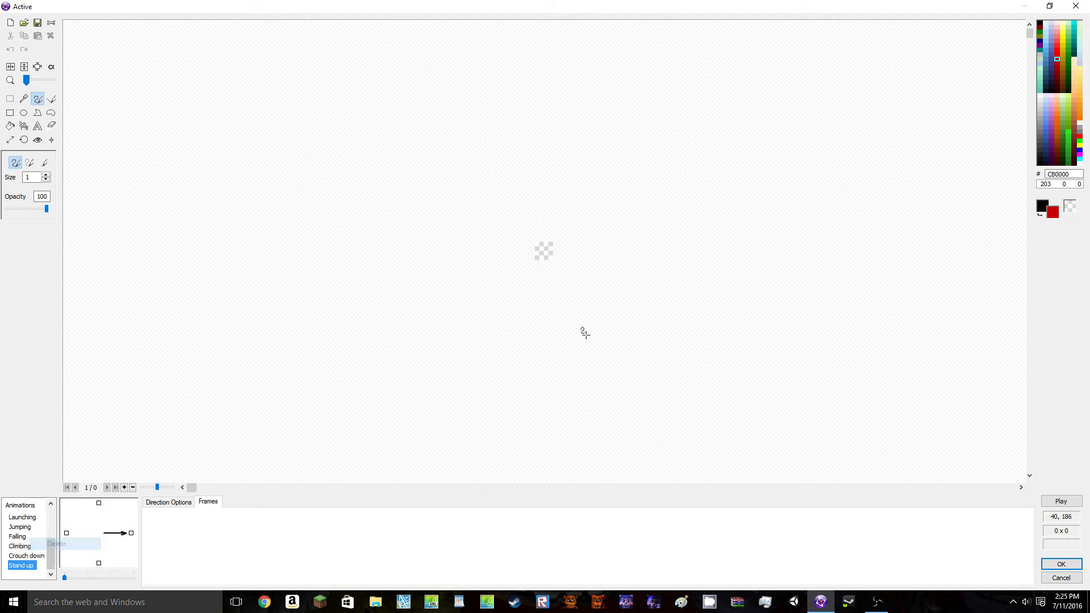
Look at the Walking animation and return to the Stopped animation
scroll(29, 548, "up", 2)
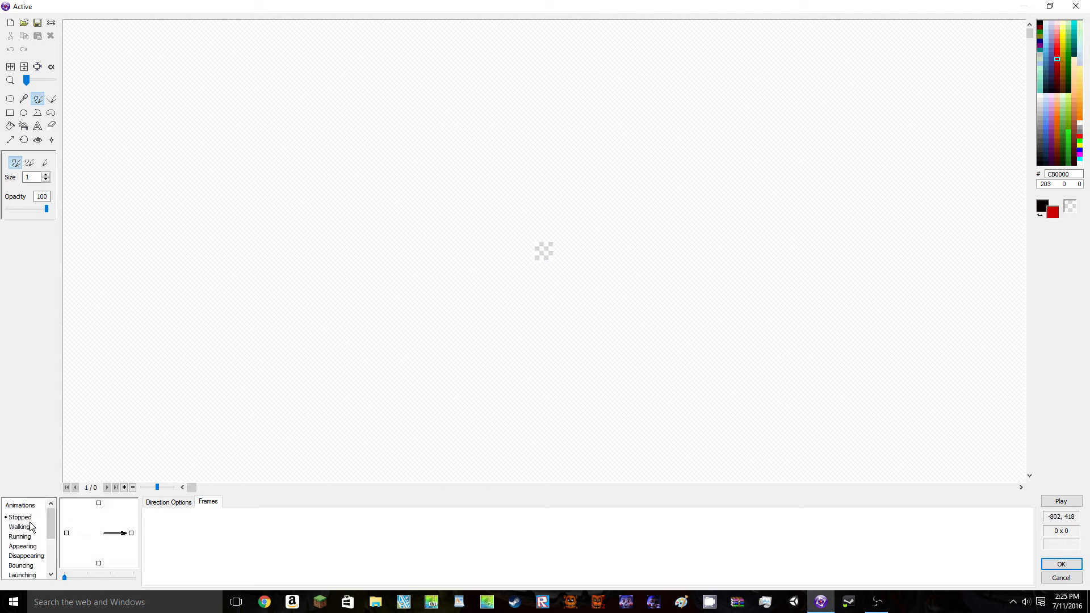
left_click(19, 526)
left_click(19, 517)
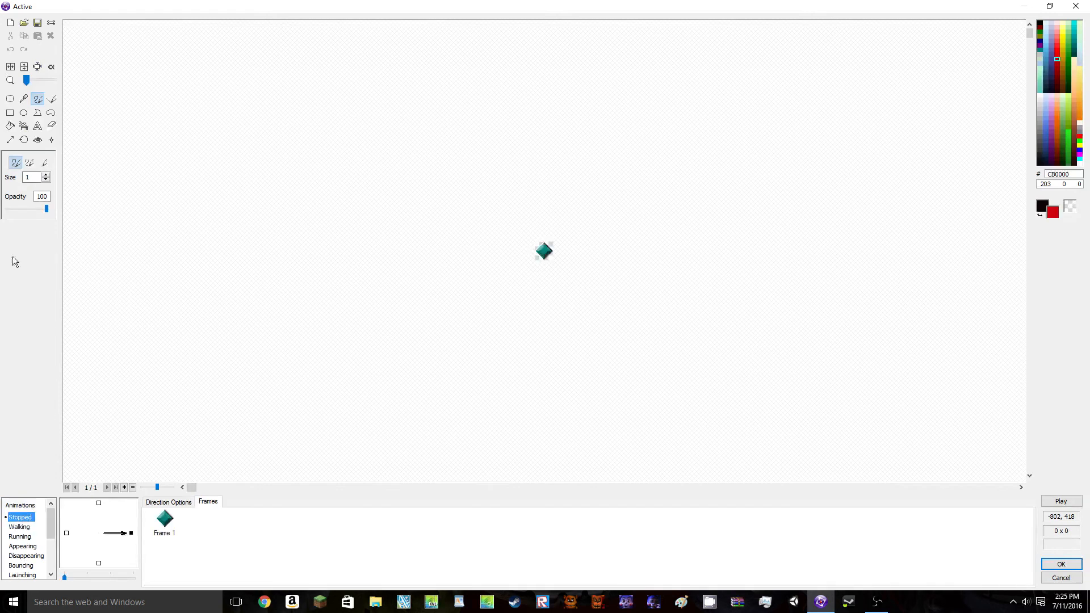
Open the image import dialog and dismiss it, and clear the frame's picture and undo the clearing
left_click(23, 28)
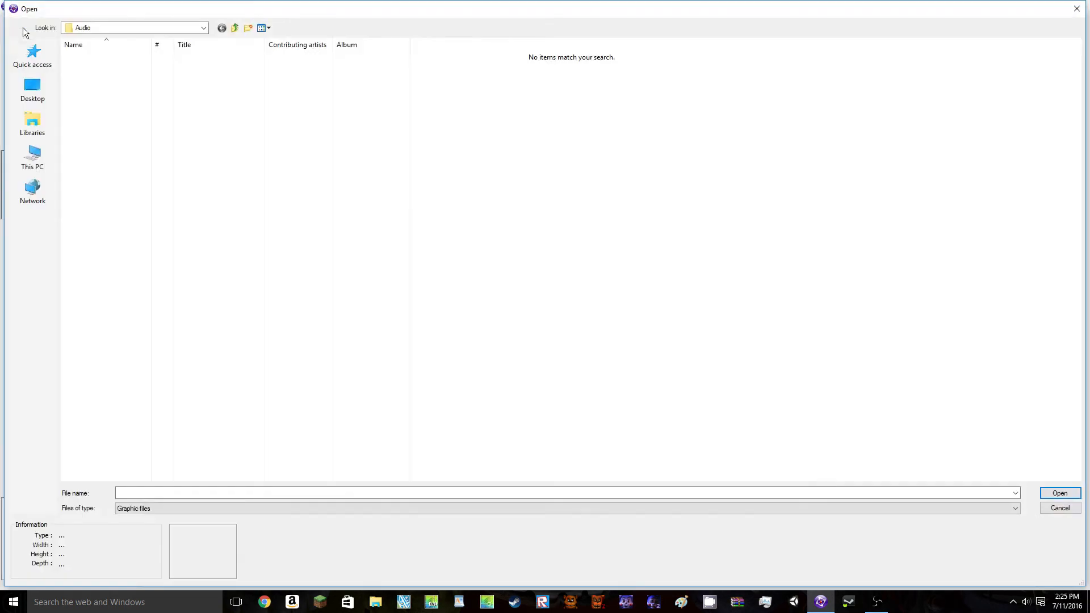
left_click(1076, 9)
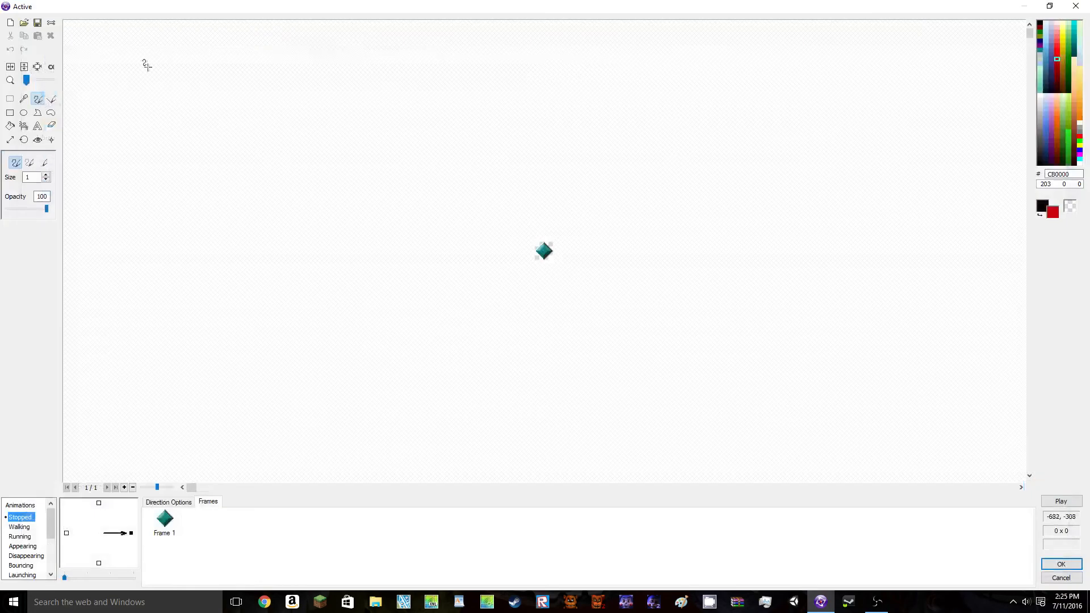
left_click(10, 23)
left_click(12, 50)
Look at the image export options and the Picture Editor Preferences, closing both without changing anything
left_click(36, 23)
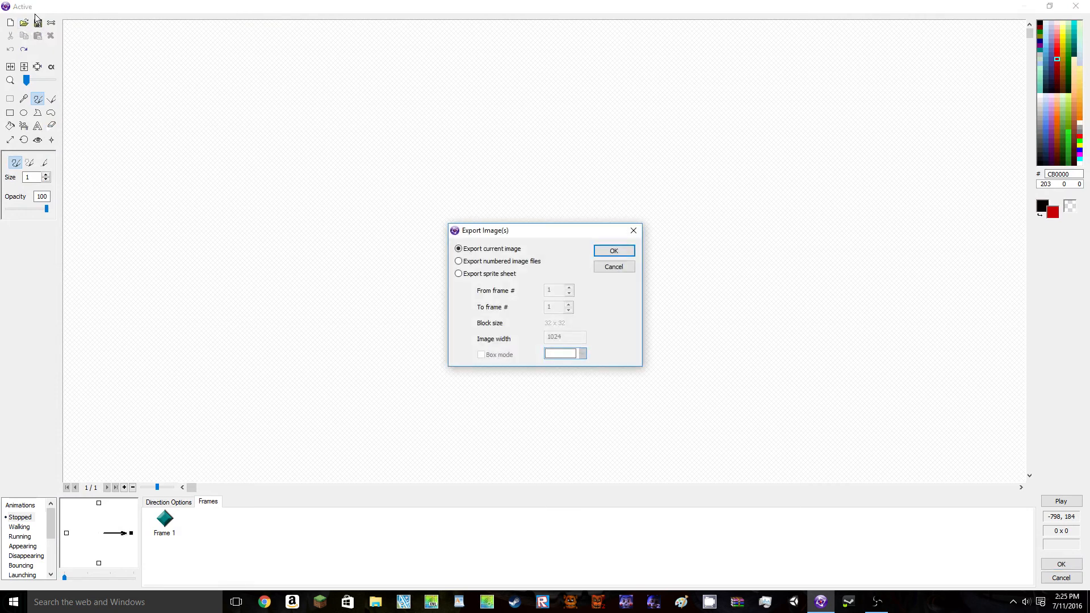
left_click(633, 230)
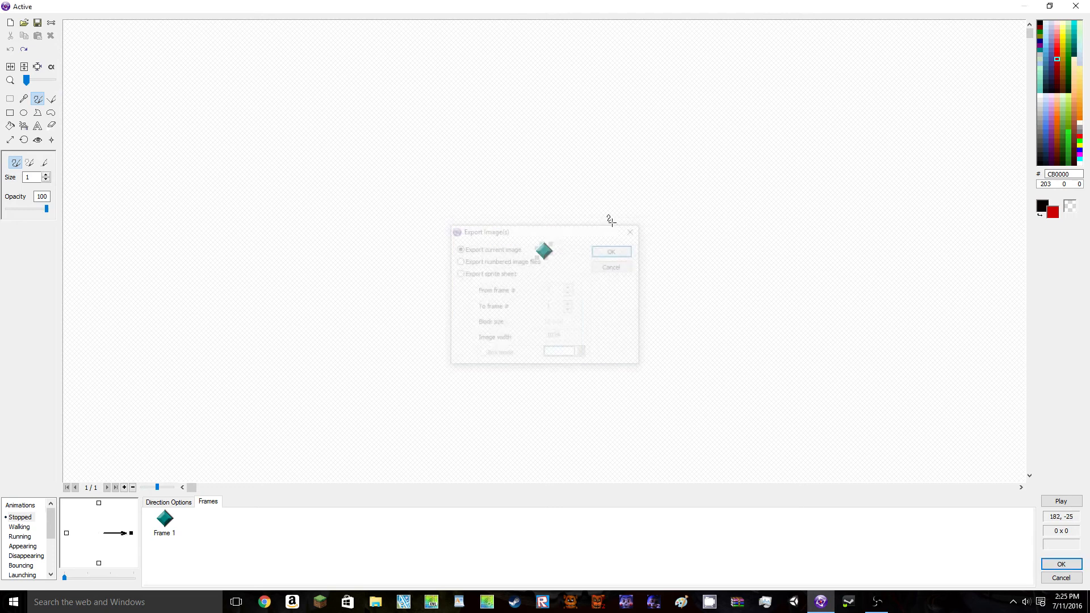
left_click(55, 25)
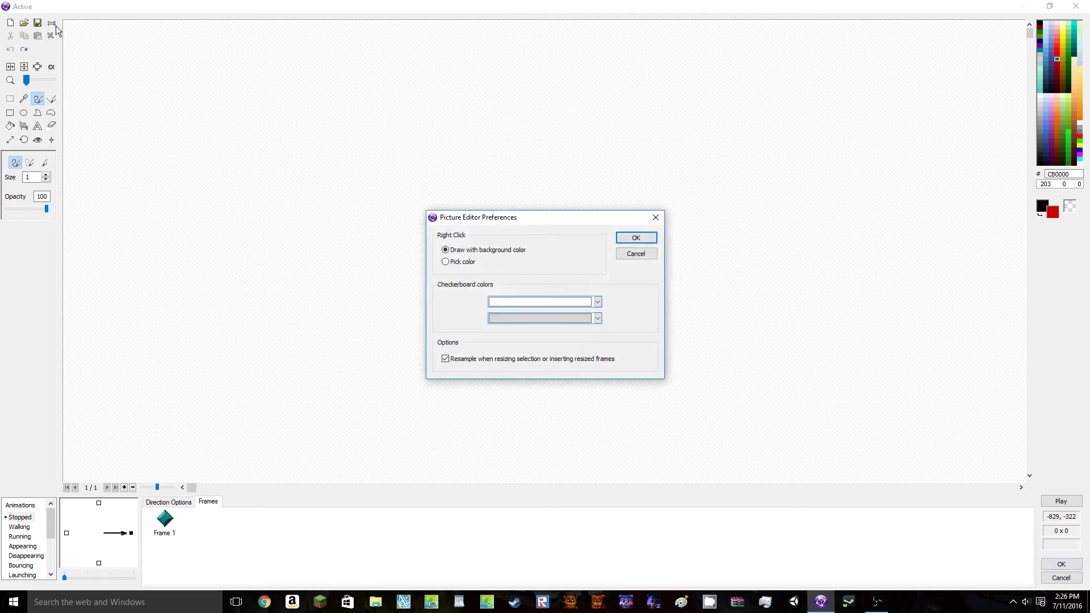
left_click(656, 218)
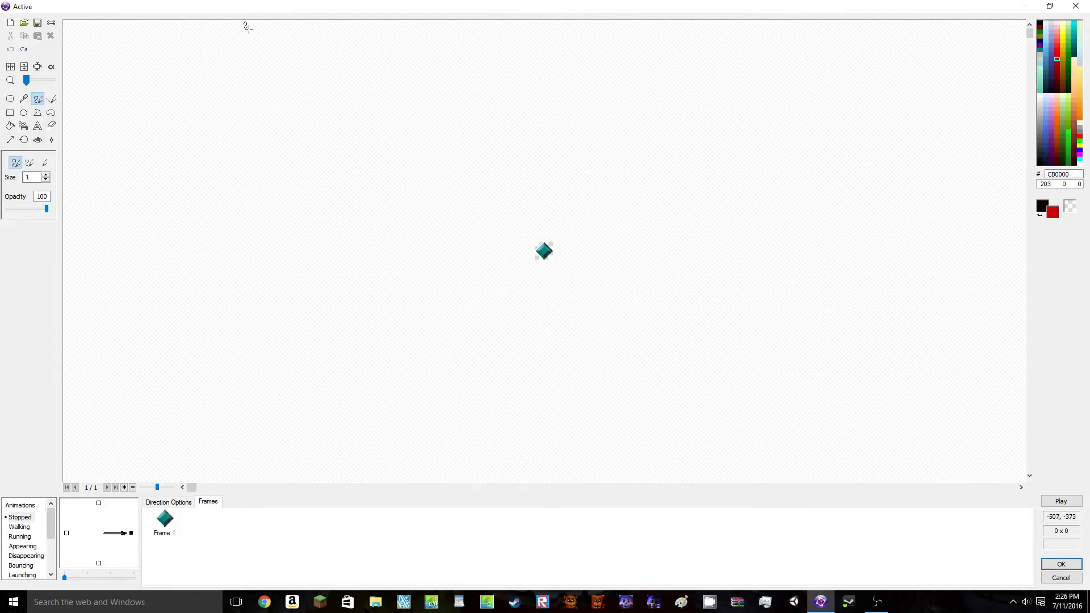
Flip the diamond image horizontally and vertically several times, ending in its original orientation
left_click(11, 68)
left_click(22, 68)
left_click(10, 67)
left_click(11, 67)
left_click(24, 67)
Toggle the display of the diamond's transparent color on and off, leaving it hidden
left_click(52, 67)
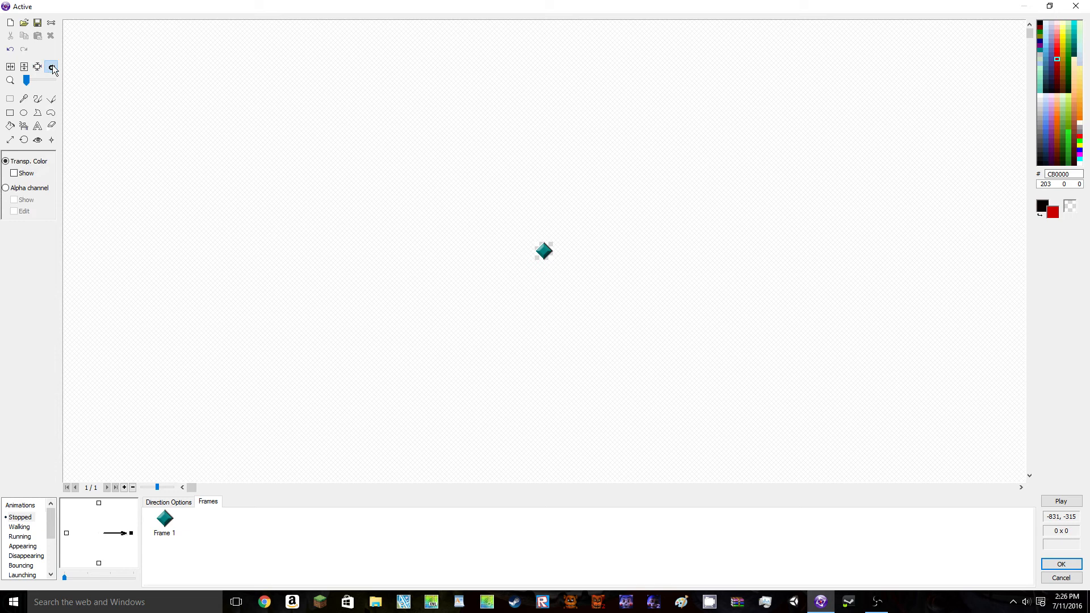
left_click(14, 174)
left_click(15, 173)
left_click(14, 174)
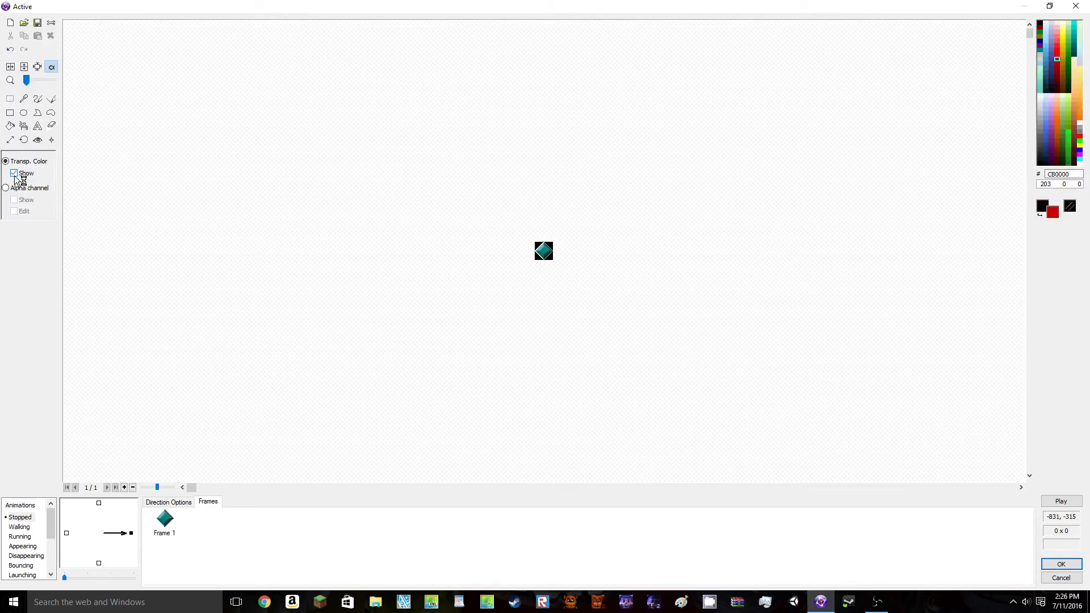
left_click(14, 174)
left_click(14, 173)
left_click(14, 173)
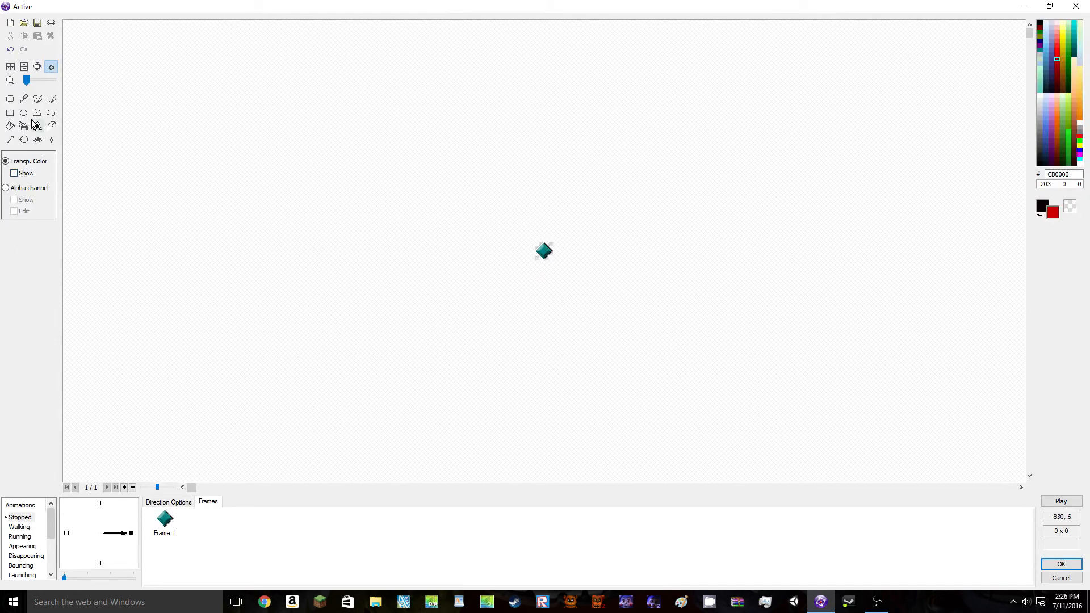
Select the whole diamond image with the Selection tool and clear the selection
left_click(11, 99)
scroll(528, 273, "up", 5)
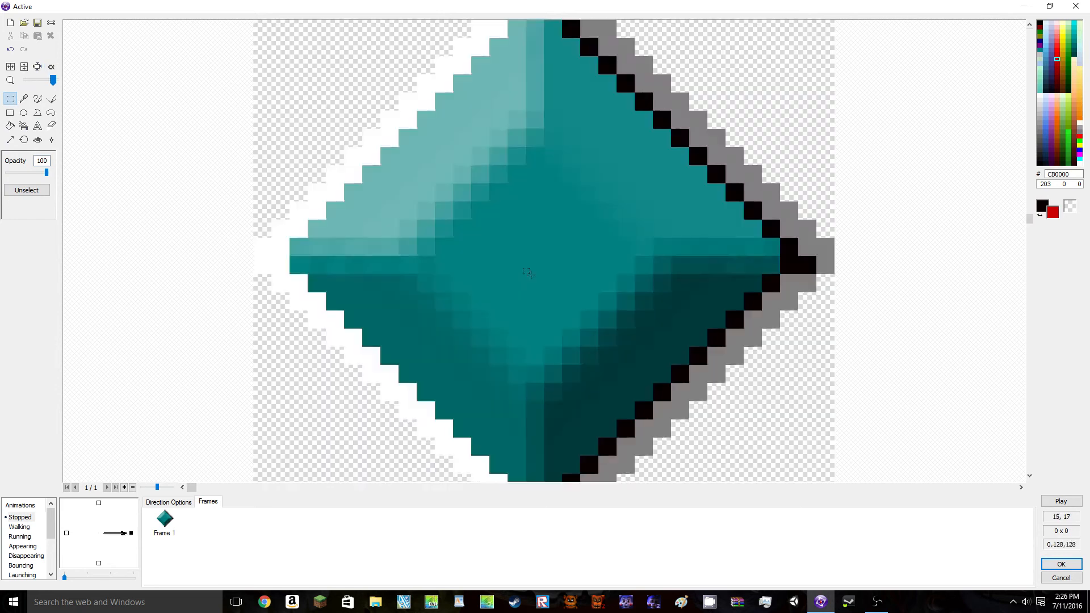
scroll(528, 273, "down", 5)
left_click_drag(452, 159, 669, 374)
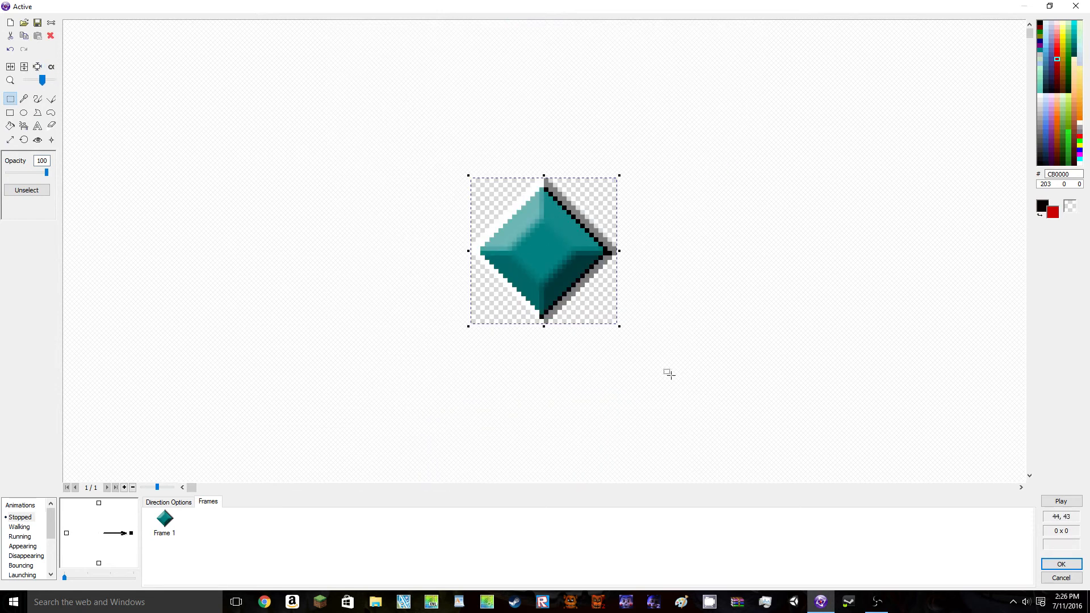
left_click(164, 167)
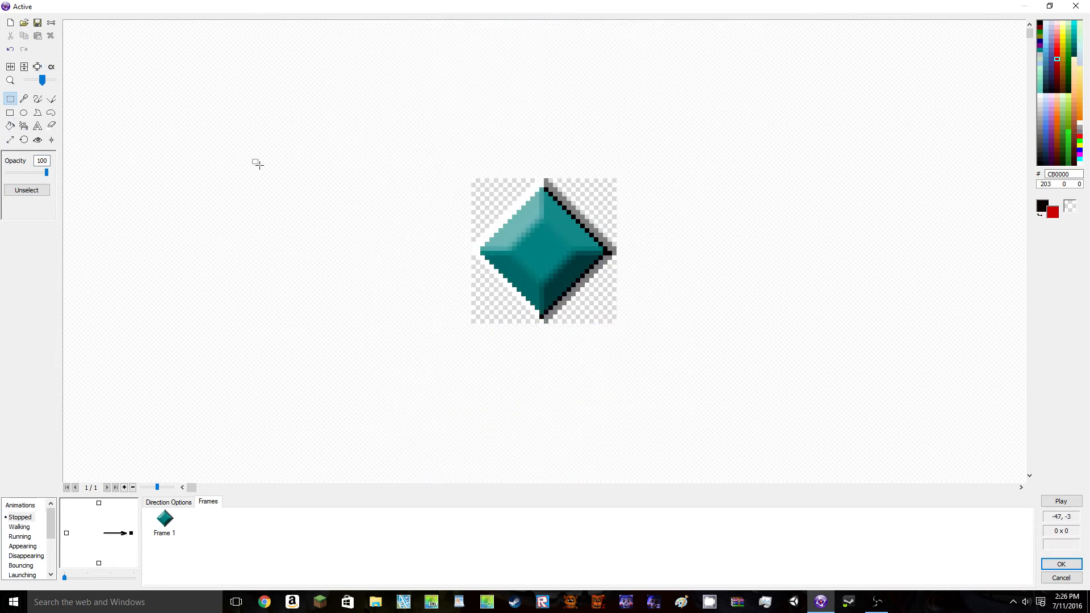
Sample several shades from the diamond with the color picker, ending on dark teal 003737
left_click(23, 99)
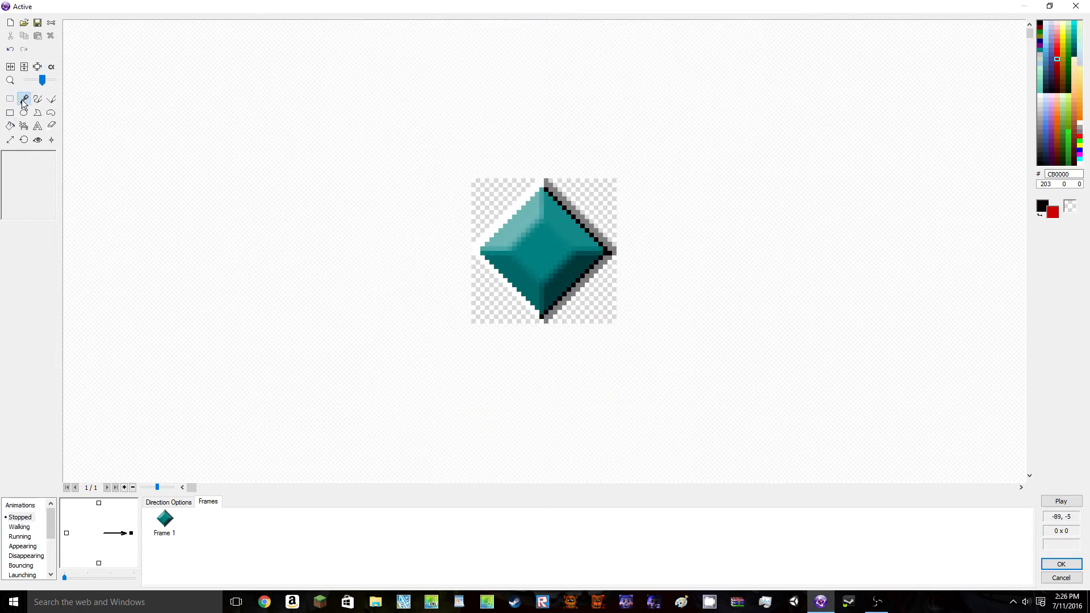
left_click(530, 241)
left_click(513, 266)
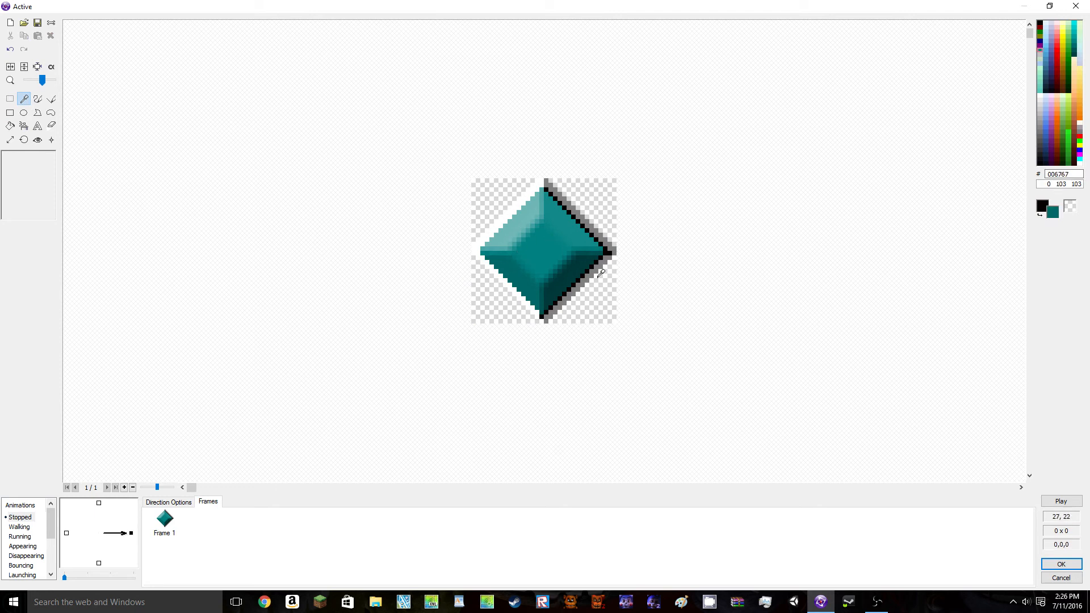
left_click(564, 277)
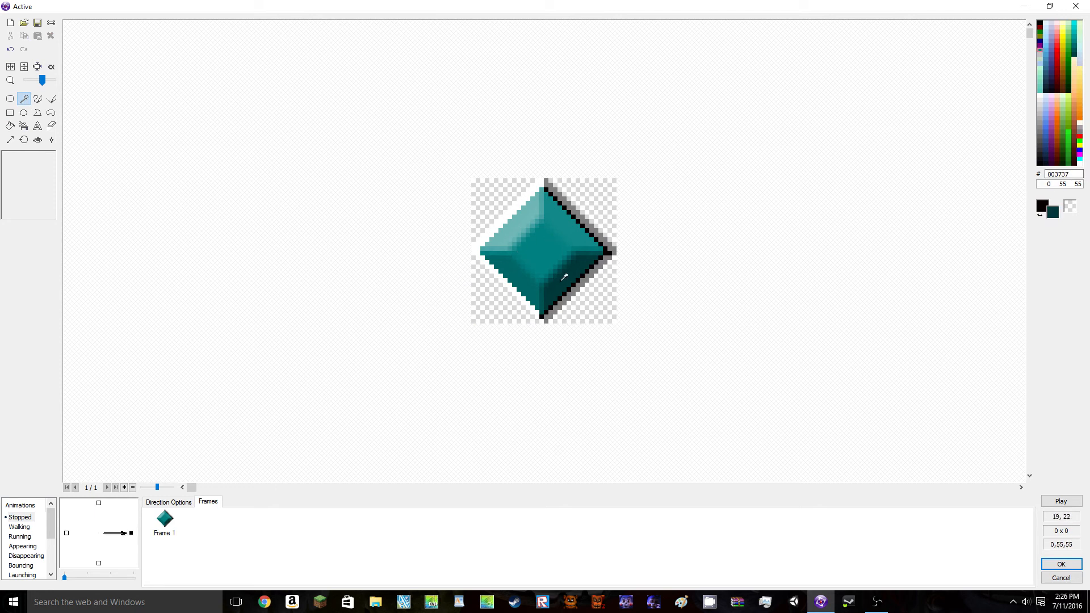
Draw a one-pixel diagonal line from the image's upper-left to lower-right corner with the Line tool and undo it
left_click(37, 99)
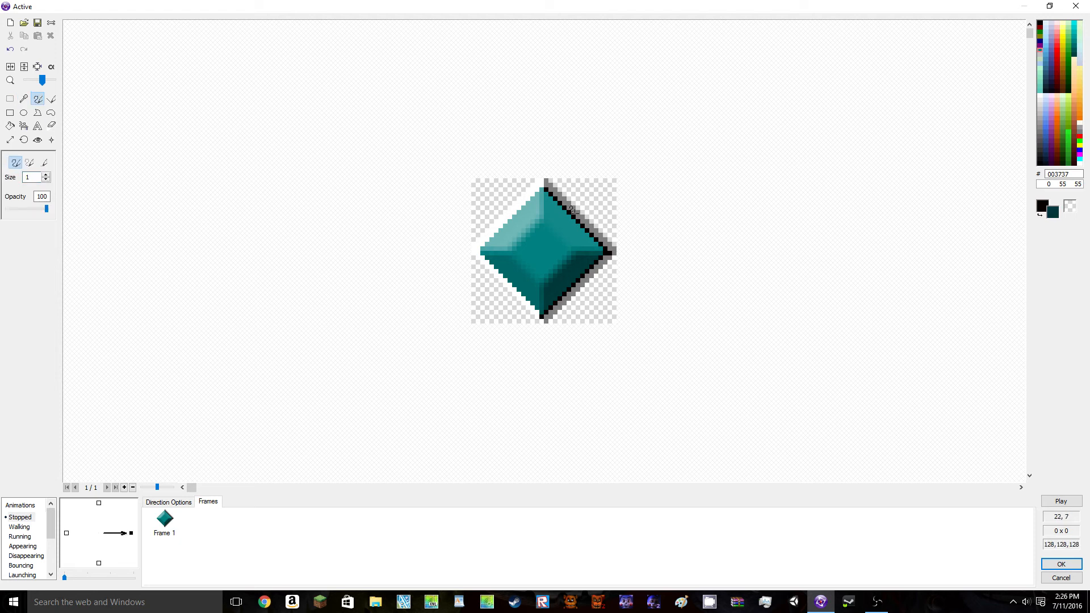
left_click(52, 98)
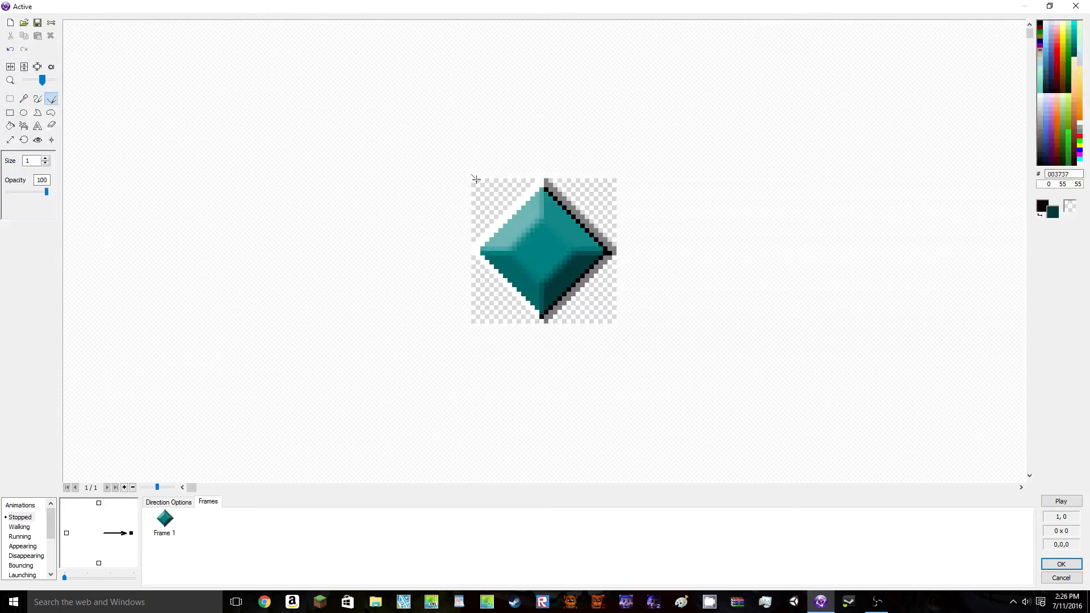
left_click_drag(469, 178, 625, 336)
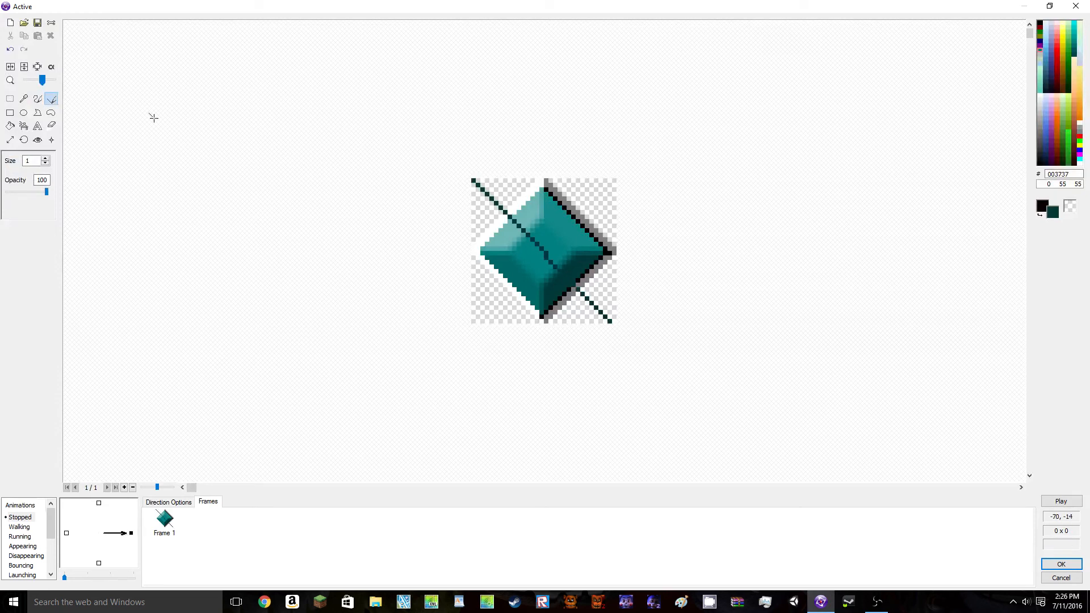
left_click(10, 49)
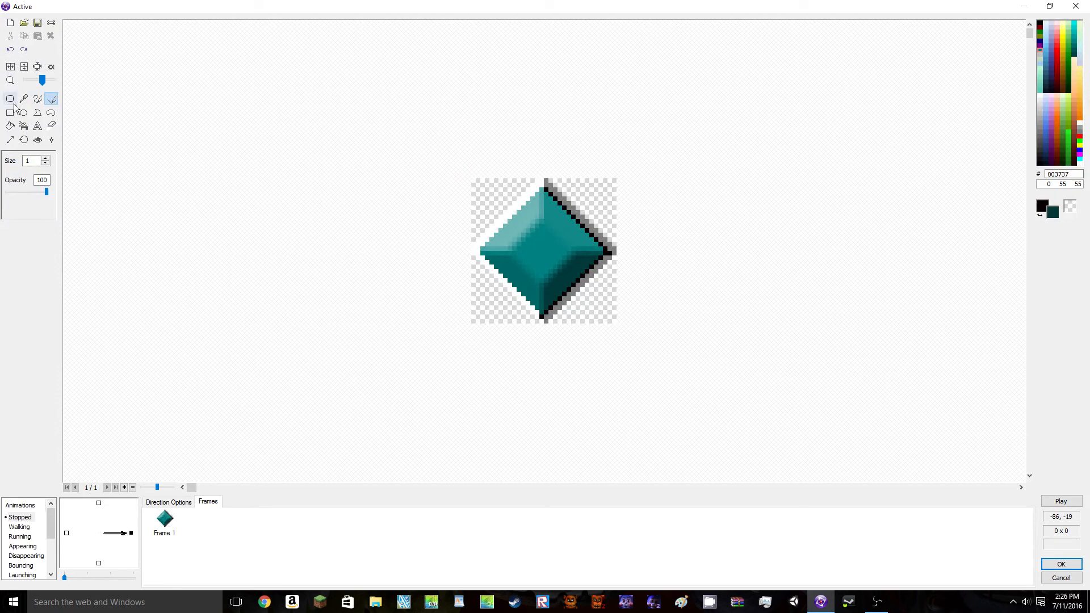
Draw a one-pixel dark teal rectangle outline across the diamond image with the Rectangle tool and undo it
left_click(10, 113)
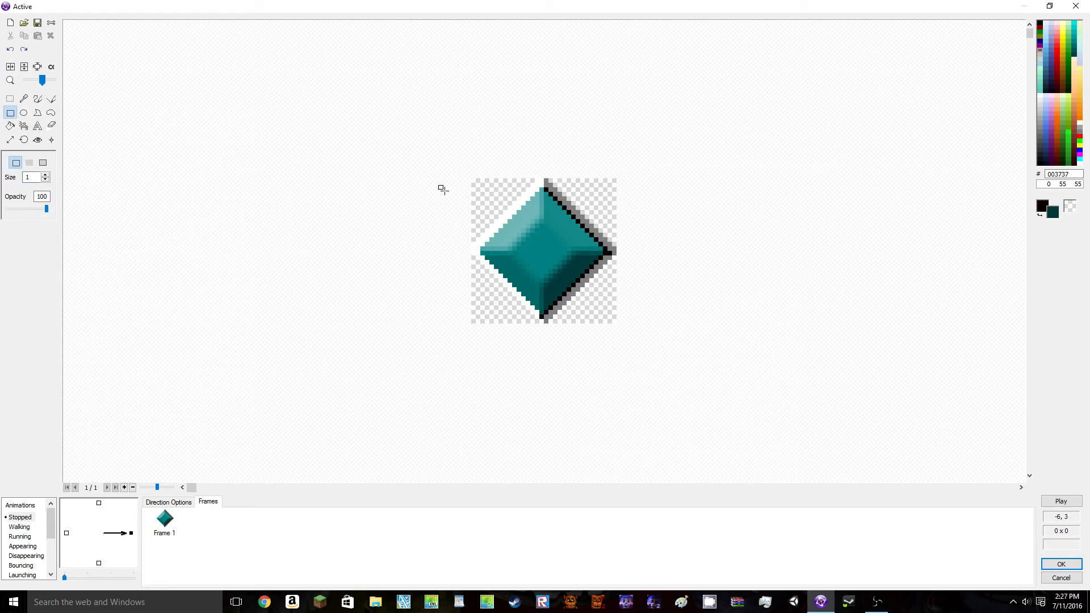
left_click_drag(441, 186, 627, 318)
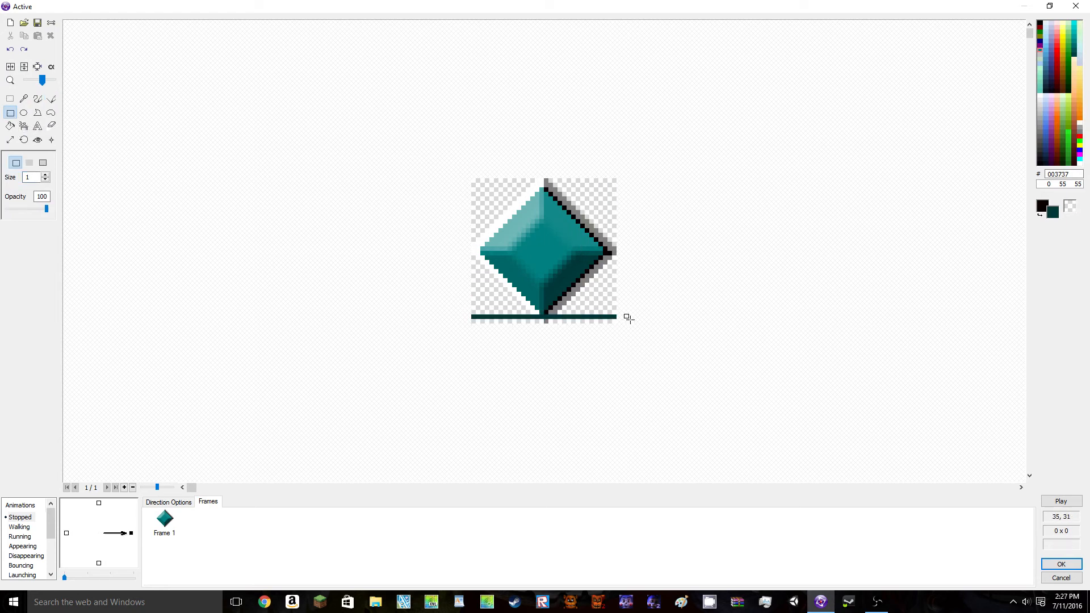
key("Escape")
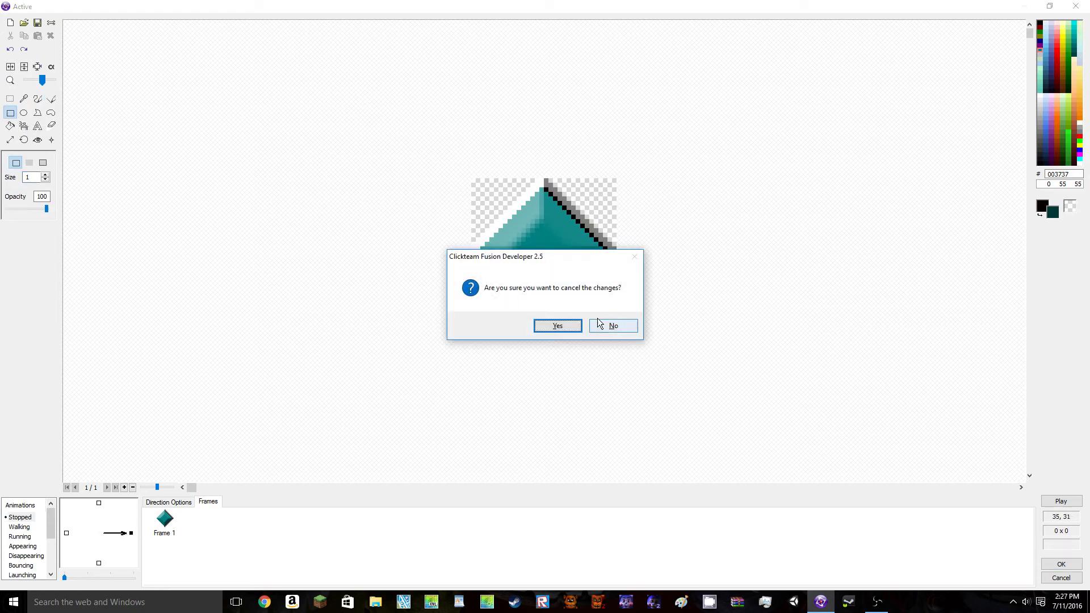
left_click(613, 325)
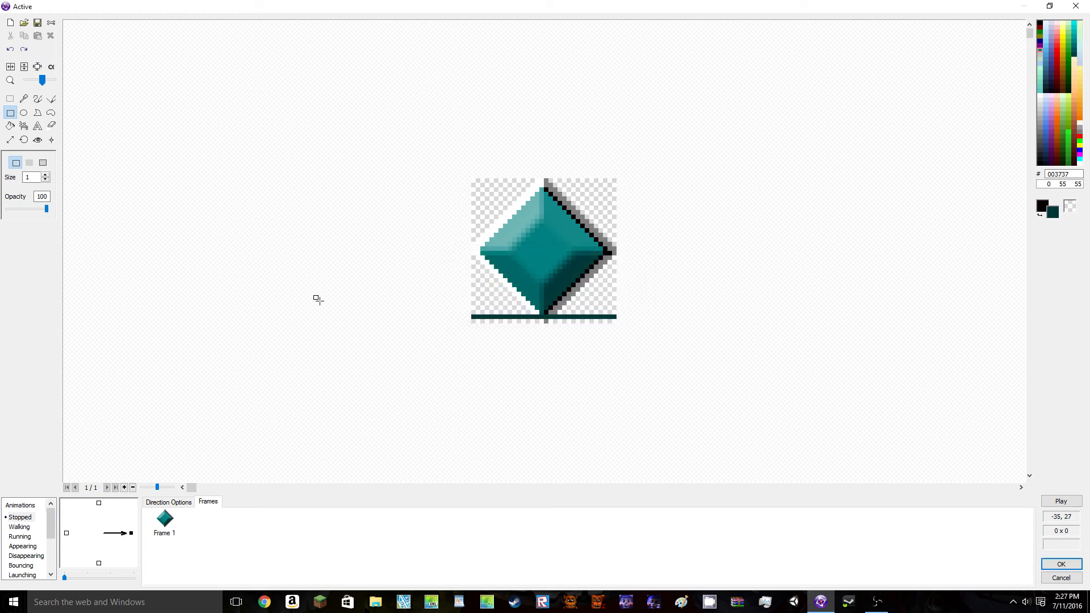
left_click(10, 49)
Look through the options of the Ellipse, Polygon and Shape tools without drawing anything
left_click(25, 113)
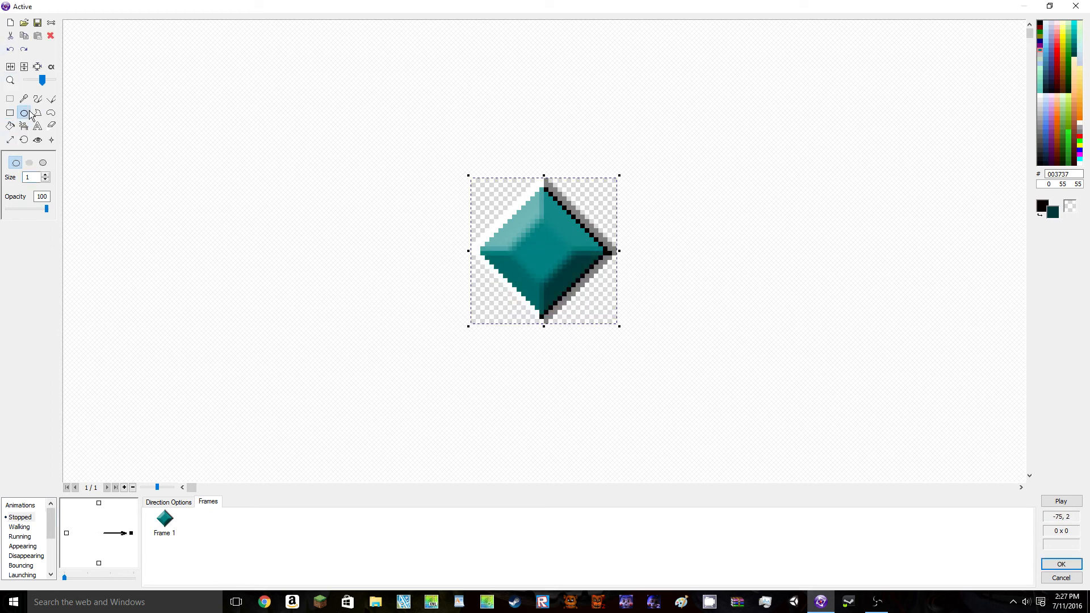
left_click(38, 112)
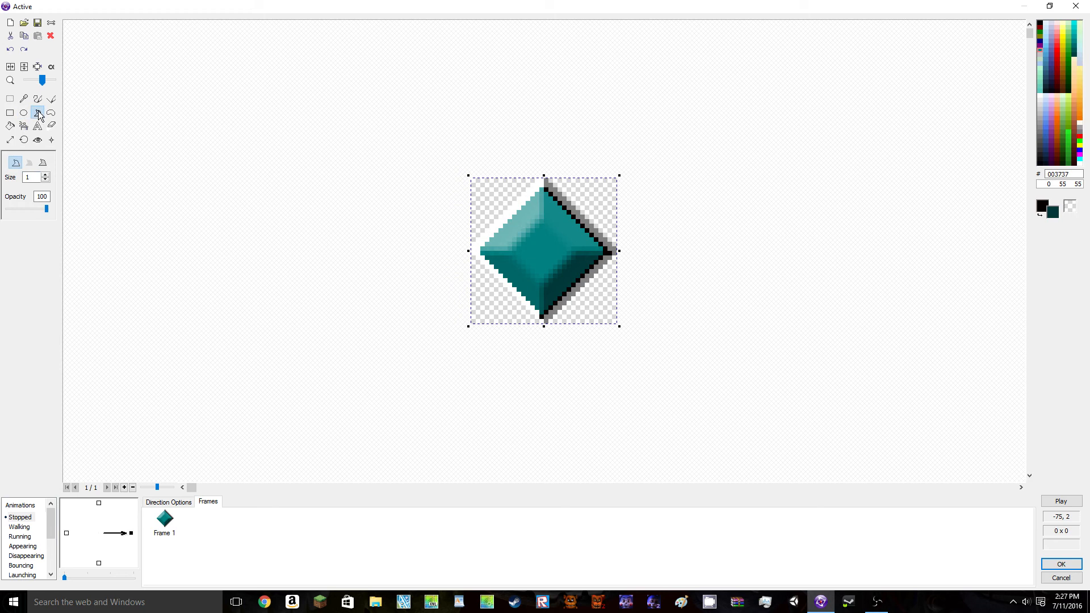
left_click(43, 164)
left_click(409, 157)
left_click(51, 113)
Fill several of the diamond's facets and the four surrounding transparent corners with dark teal 003737 at tolerance 0
left_click(11, 125)
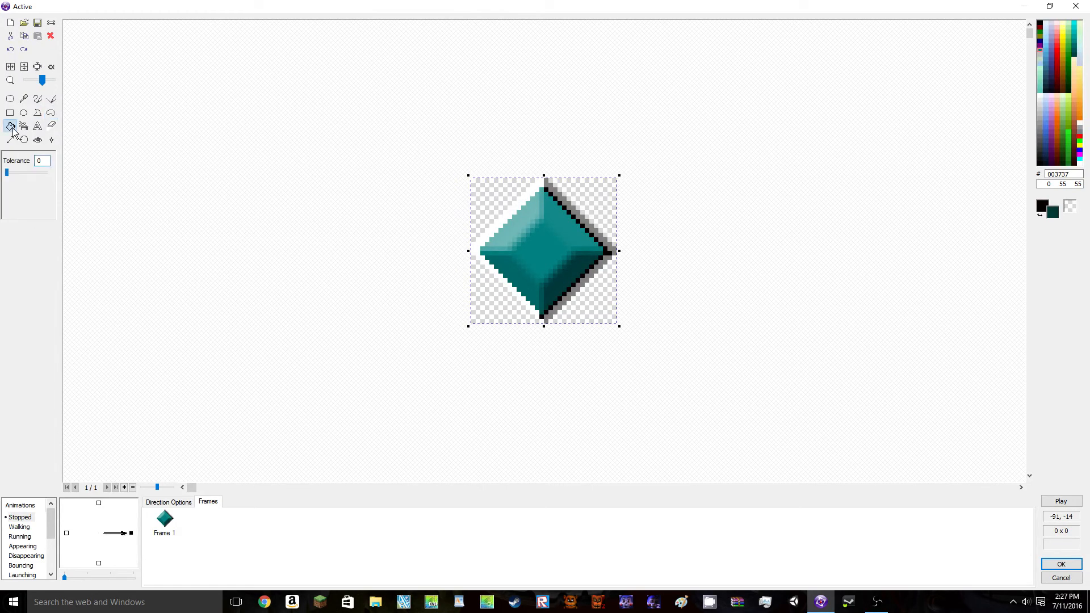
left_click(510, 220)
left_click(535, 246)
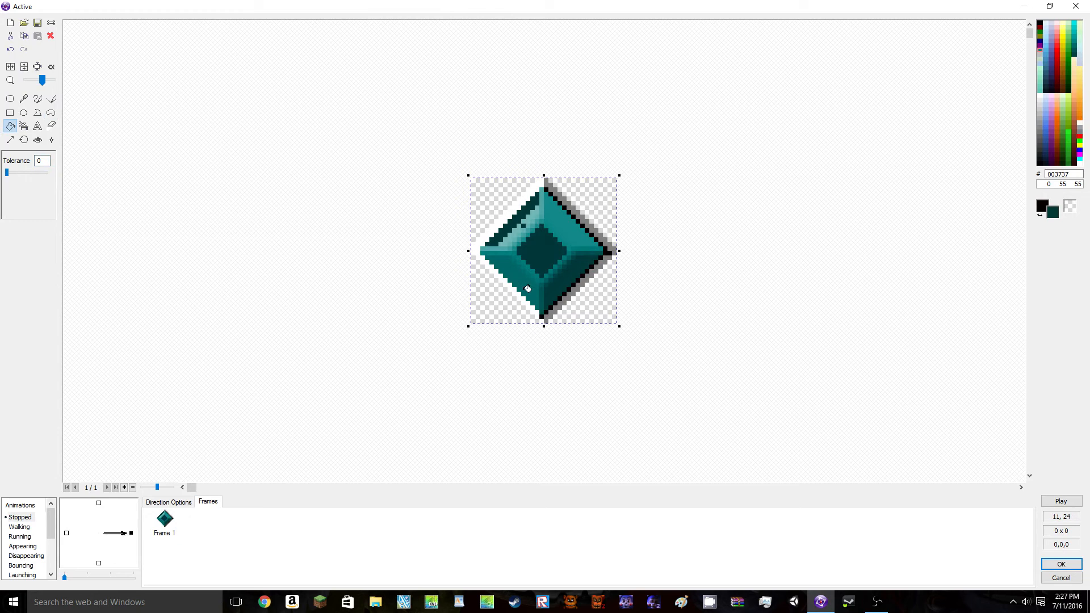
left_click(546, 296)
left_click(588, 314)
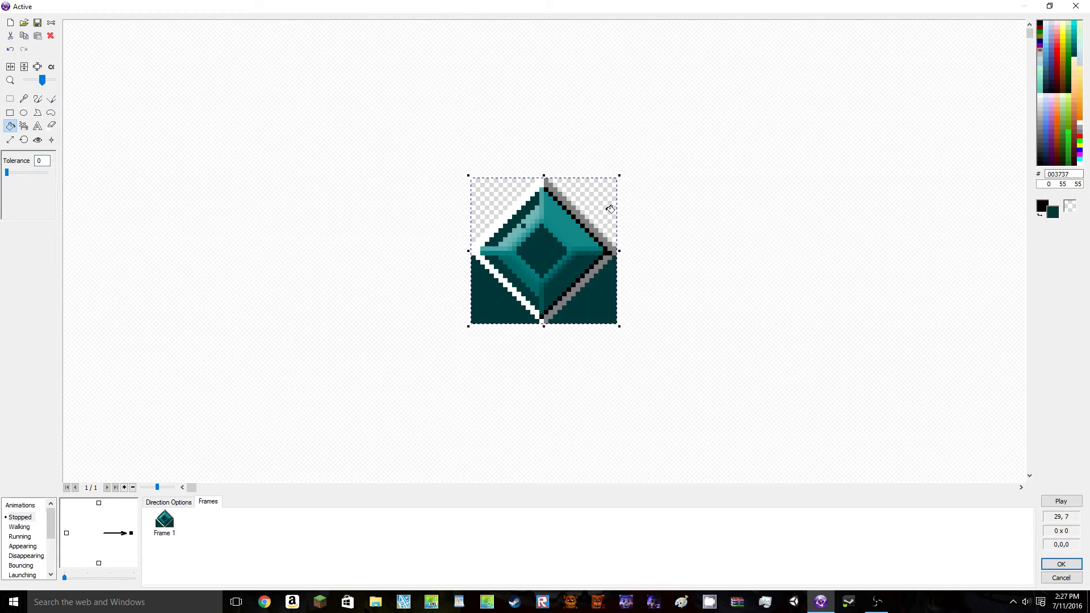
left_click(608, 207)
left_click(499, 202)
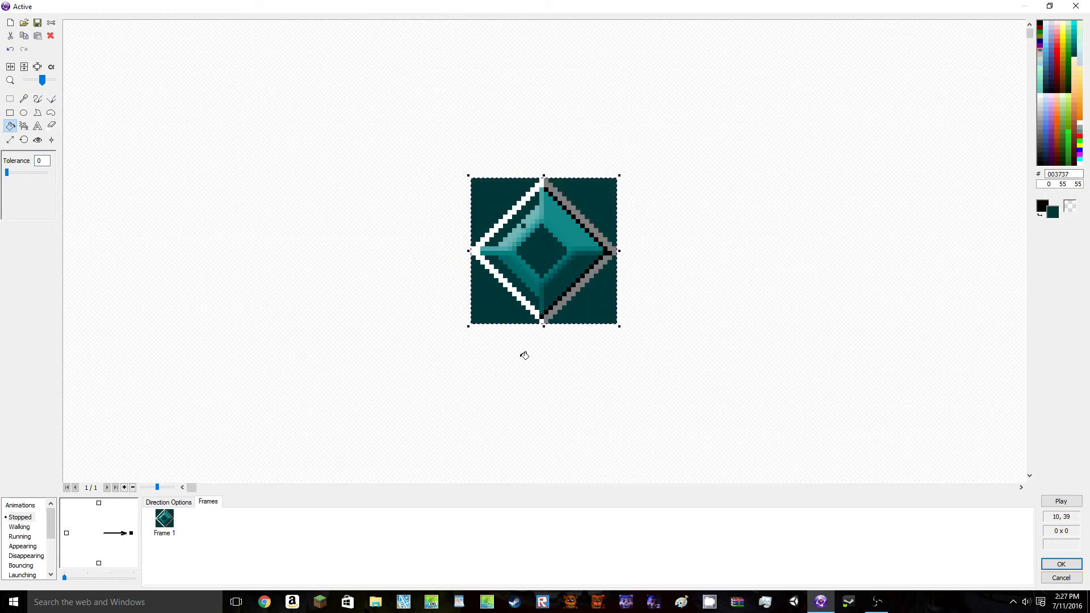
Undo the dark teal fills and all earlier edits to the diamond image as far back as possible
left_click(11, 50)
left_click(11, 50)
left_click(11, 50)
left_click(10, 50)
left_click(11, 50)
left_click(11, 50)
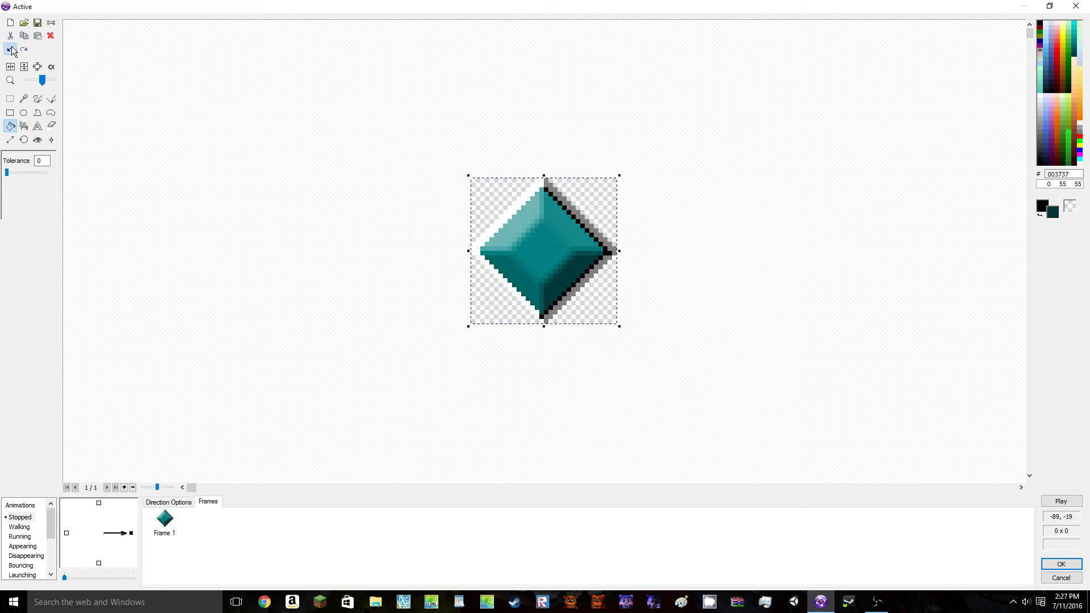
left_click(11, 50)
left_click(11, 50)
left_click(11, 50)
left_click(10, 50)
left_click(11, 50)
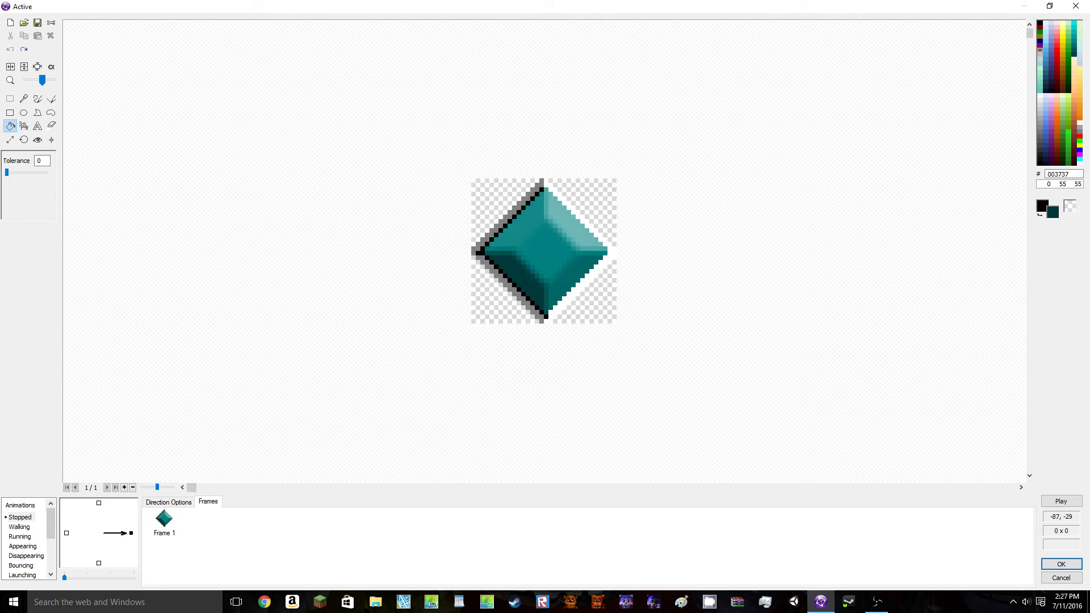
Redo the earlier flips and edits until the unpainted diamond has its highlight on the upper-left facet
left_click(23, 50)
left_click(23, 51)
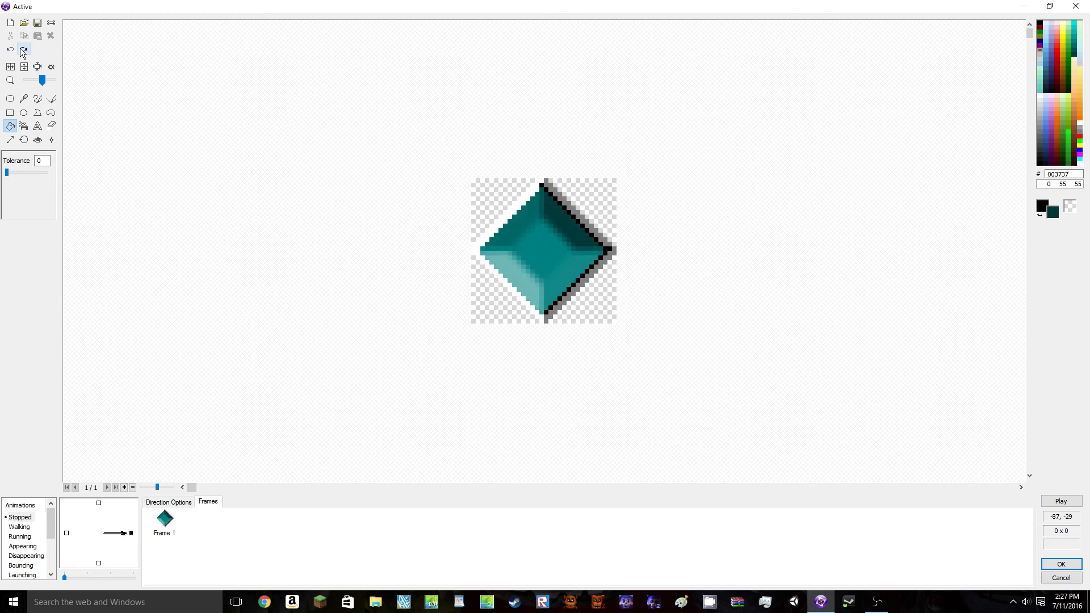
left_click(23, 50)
left_click(24, 50)
left_click(23, 51)
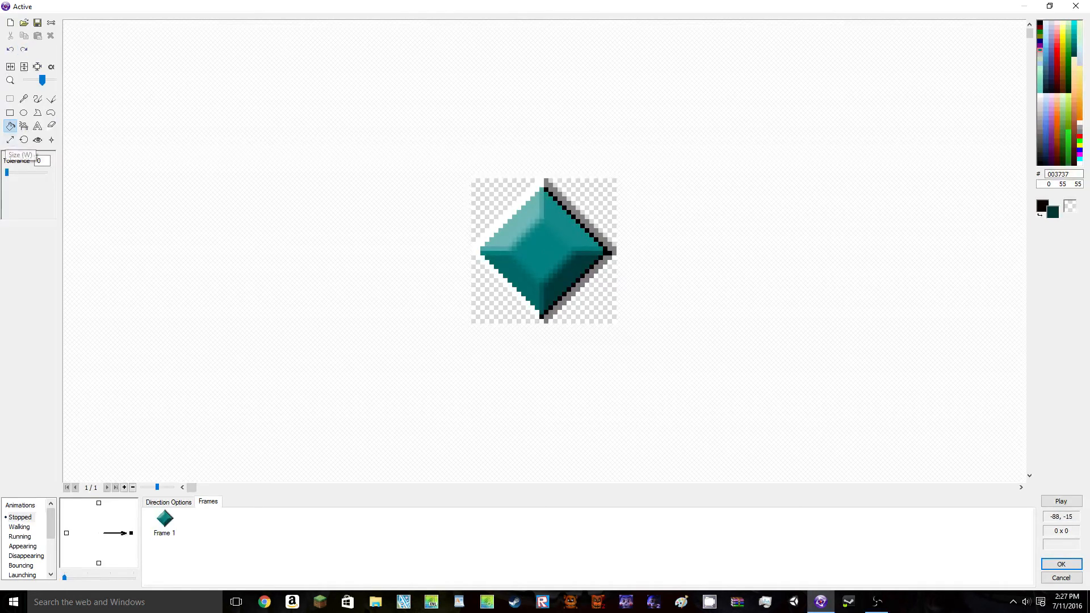
Spray dark teal over the diamond with the Spray tool at size 1 and pressure 50, and undo it
left_click(23, 126)
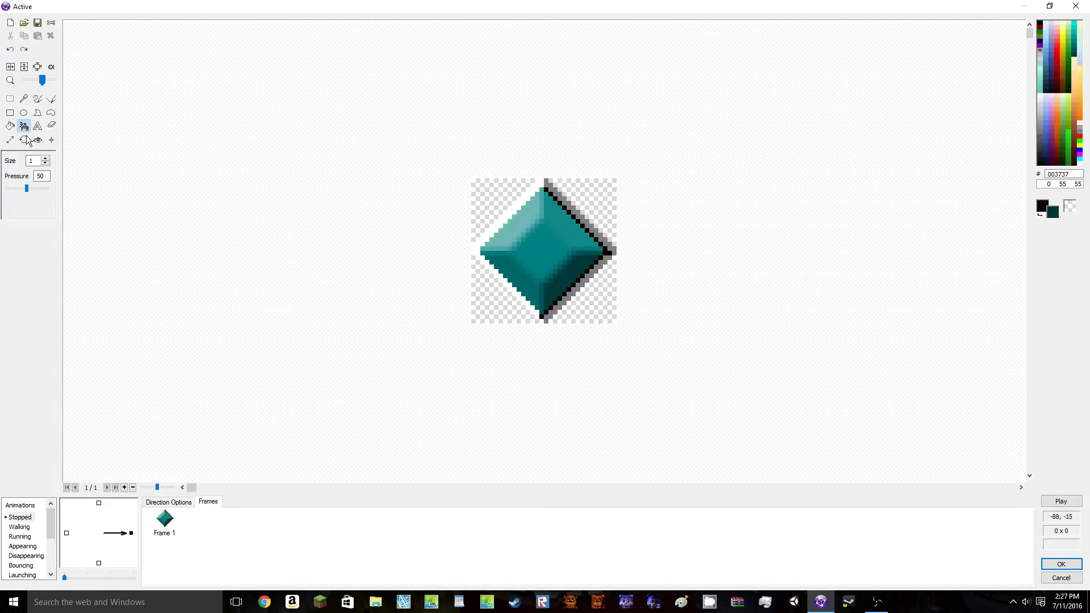
left_click_drag(504, 222, 558, 266)
mouse_move(597, 311)
left_mouse_down()
mouse_move(703, 320)
mouse_move(591, 245)
mouse_move(622, 182)
mouse_move(435, 237)
mouse_move(562, 258)
mouse_move(418, 324)
mouse_move(542, 244)
mouse_move(422, 341)
mouse_move(713, 221)
mouse_move(591, 221)
mouse_move(336, 178)
left_mouse_up()
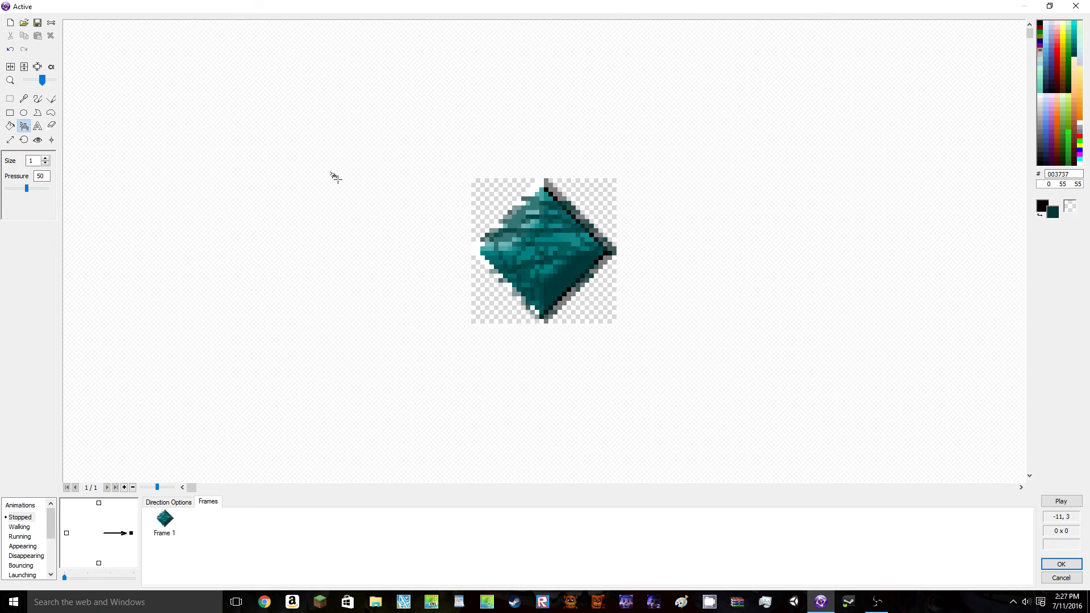
left_click(10, 50)
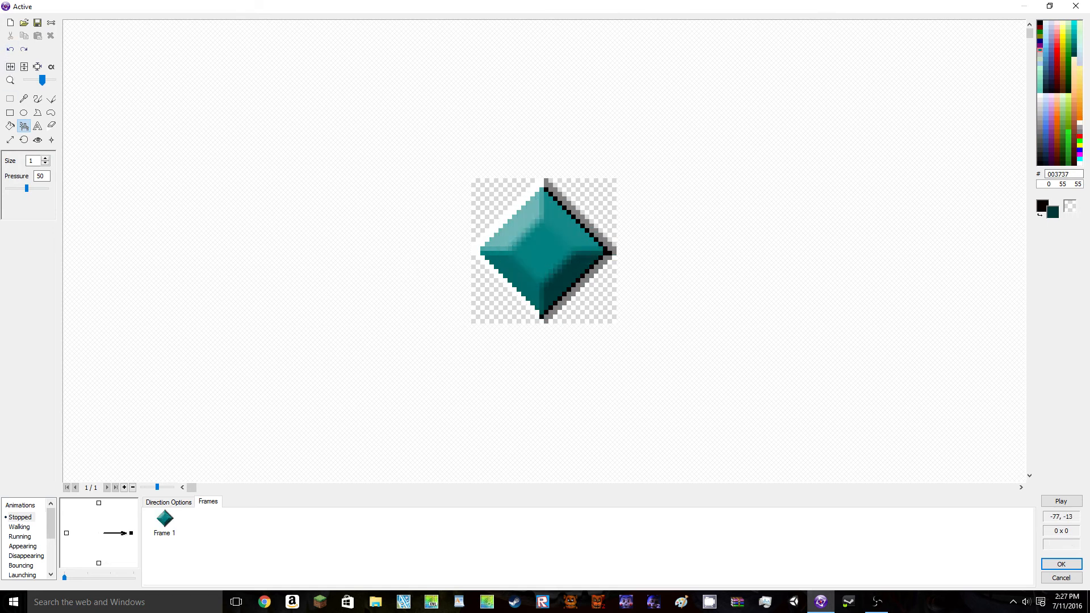
View the Text tool's options, and erase the whole diamond with the Eraser at size 8 before undoing it
left_click(37, 127)
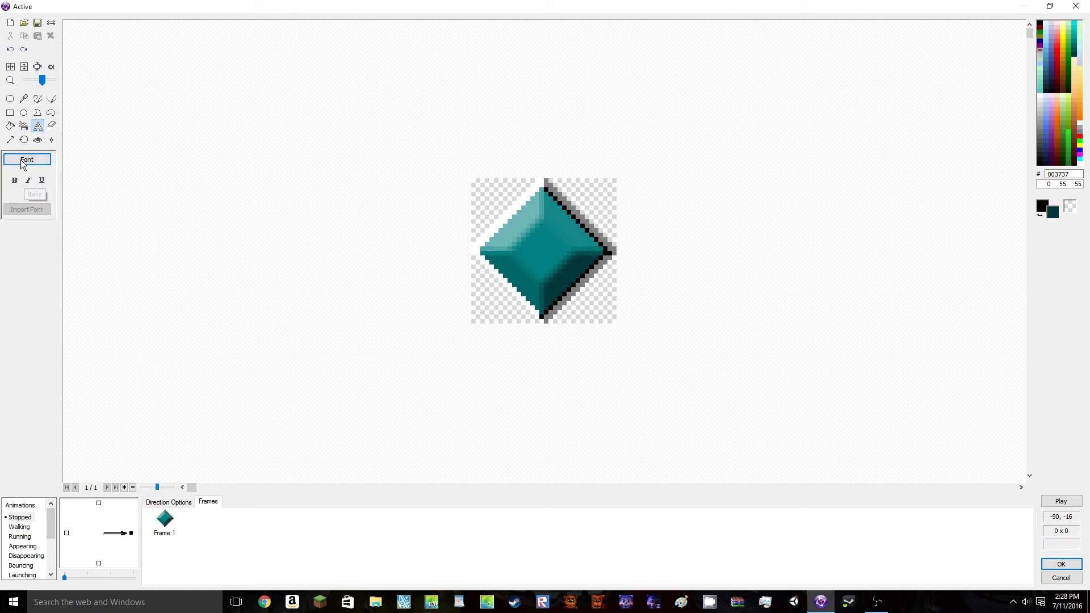
left_click(51, 126)
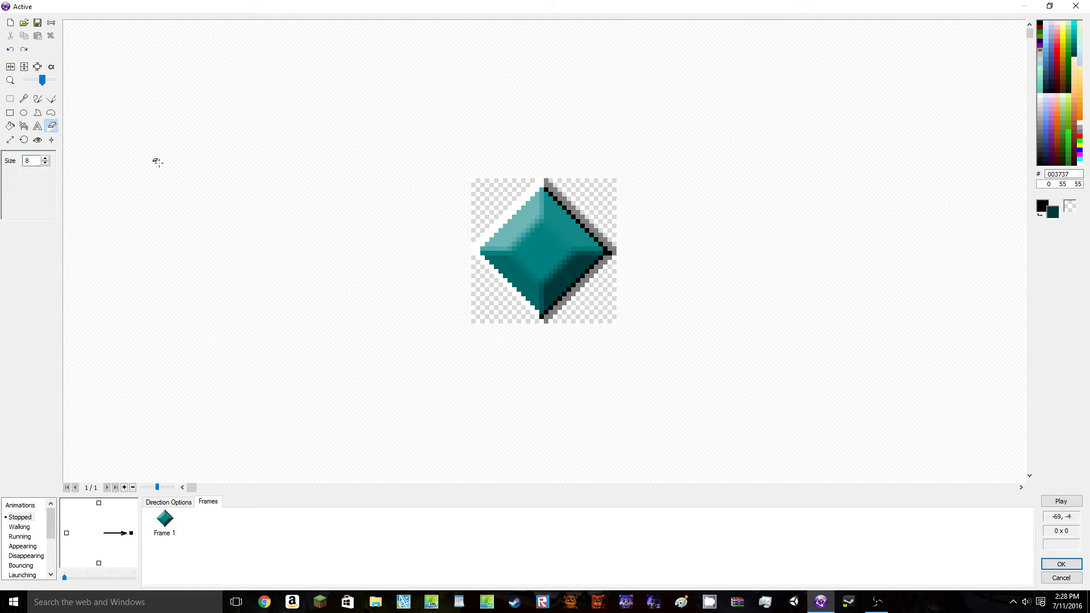
mouse_move(535, 213)
left_mouse_down()
mouse_move(516, 281)
mouse_move(576, 250)
mouse_move(595, 210)
left_mouse_up()
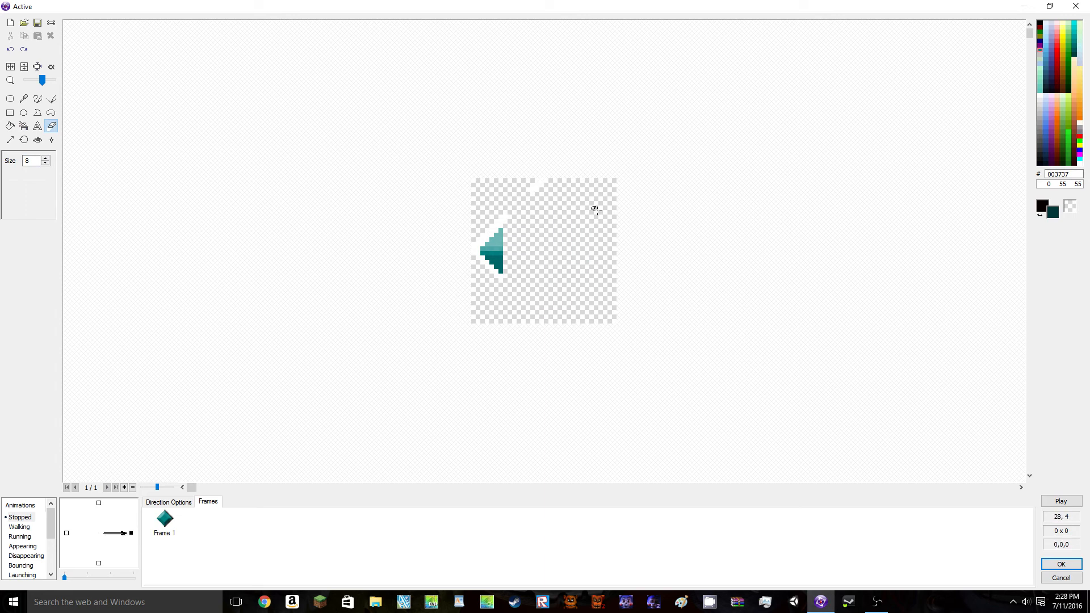
mouse_move(546, 173)
left_mouse_down()
mouse_move(511, 312)
mouse_move(500, 236)
left_mouse_up()
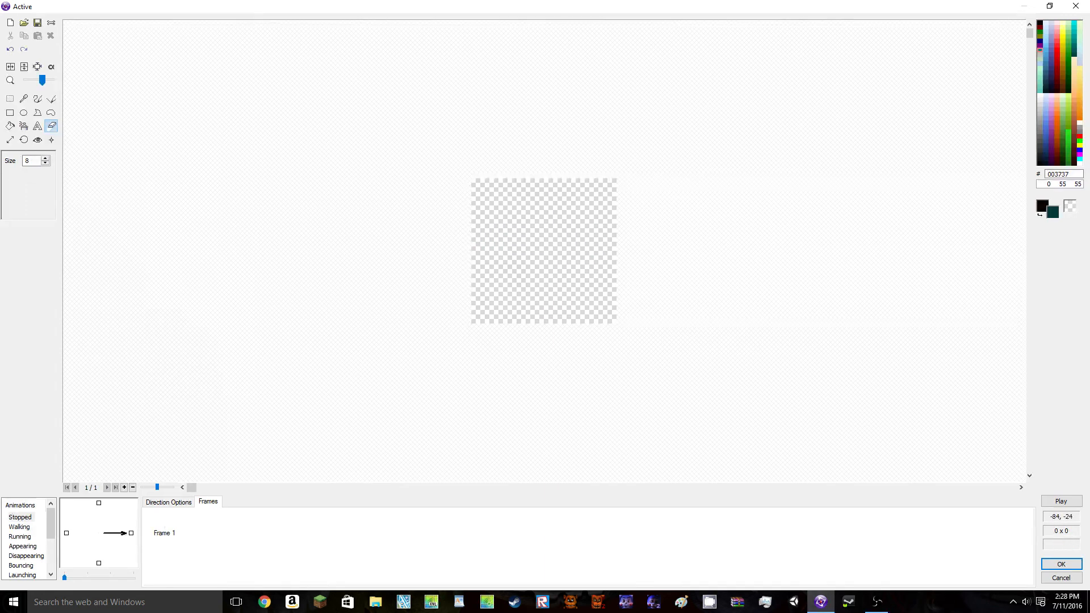
left_click(10, 49)
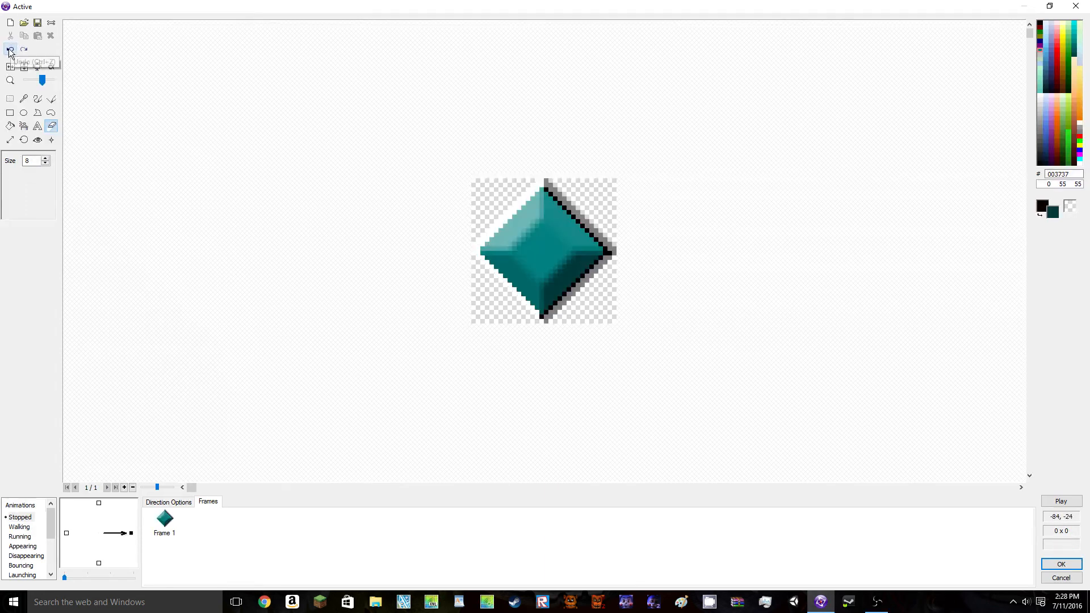
View the Size tool's options, and rotate the diamond 90 degrees clockwise and back again
left_click(10, 140)
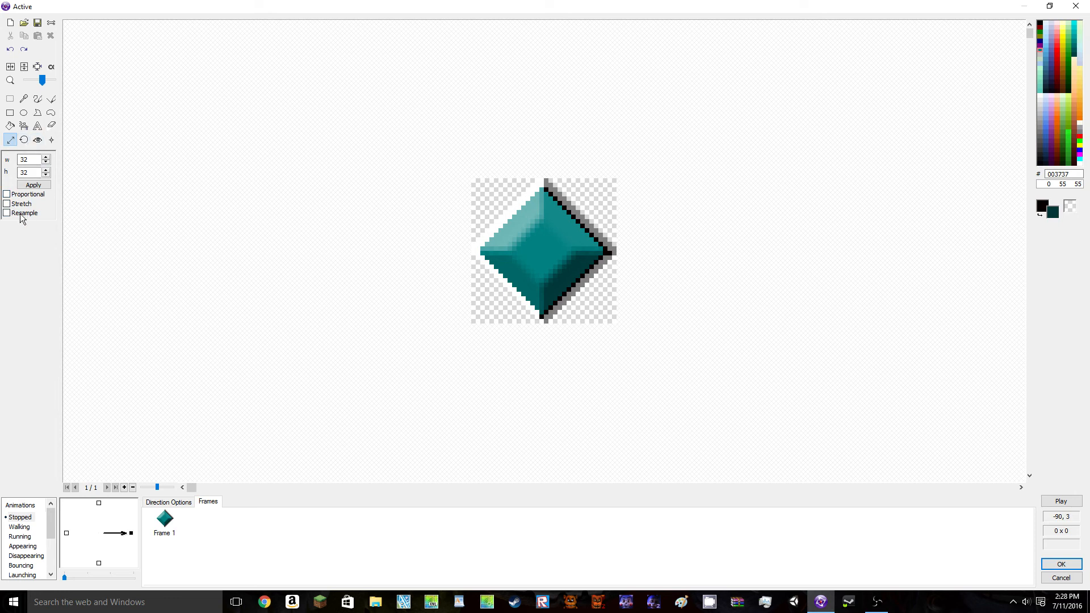
left_click(23, 140)
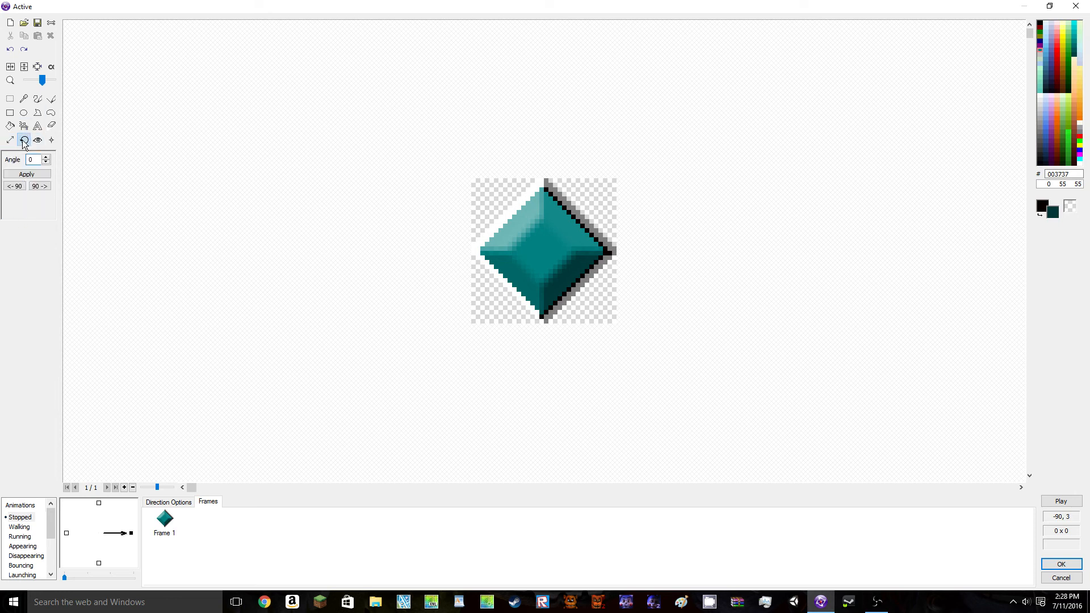
left_click(40, 186)
left_click(16, 187)
Show the hot spot, and move the action point outside the image to X -54, Y -6 before reverting it
left_click(38, 140)
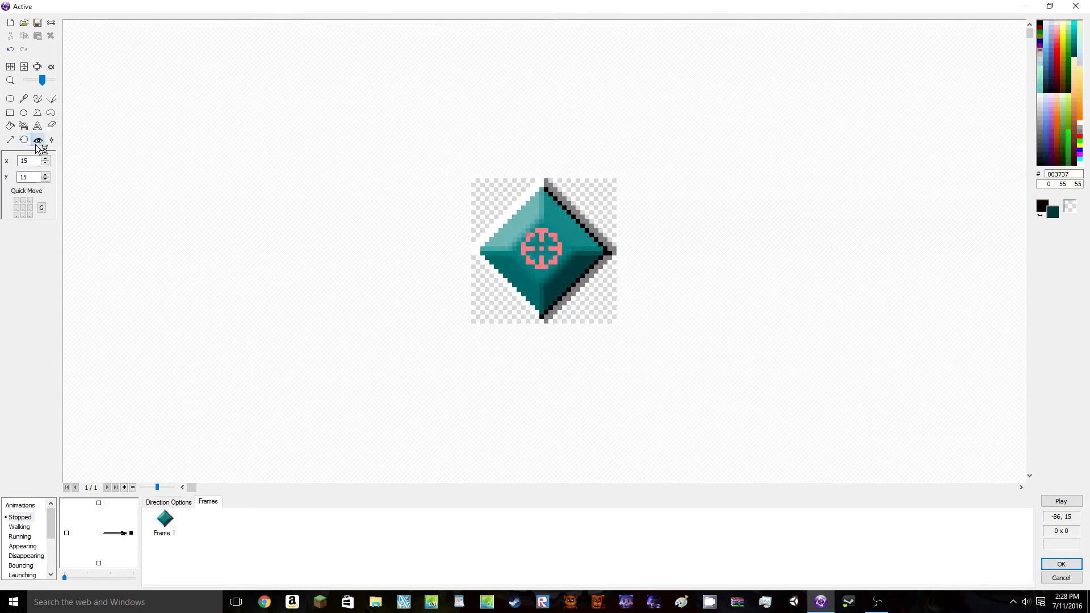
left_click(51, 141)
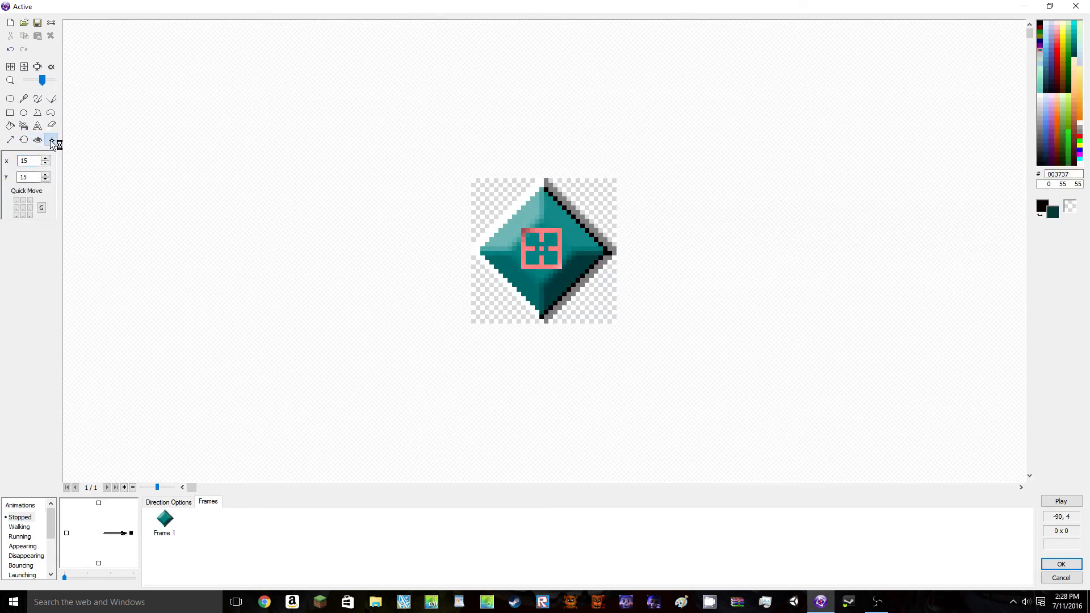
left_click(228, 153)
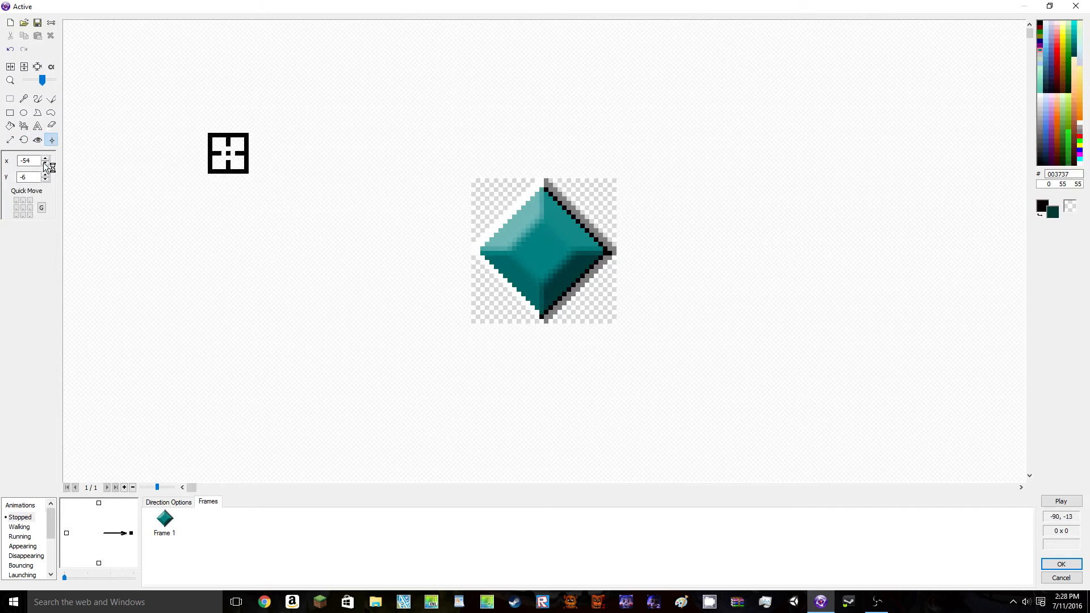
left_click(10, 50)
left_click(10, 50)
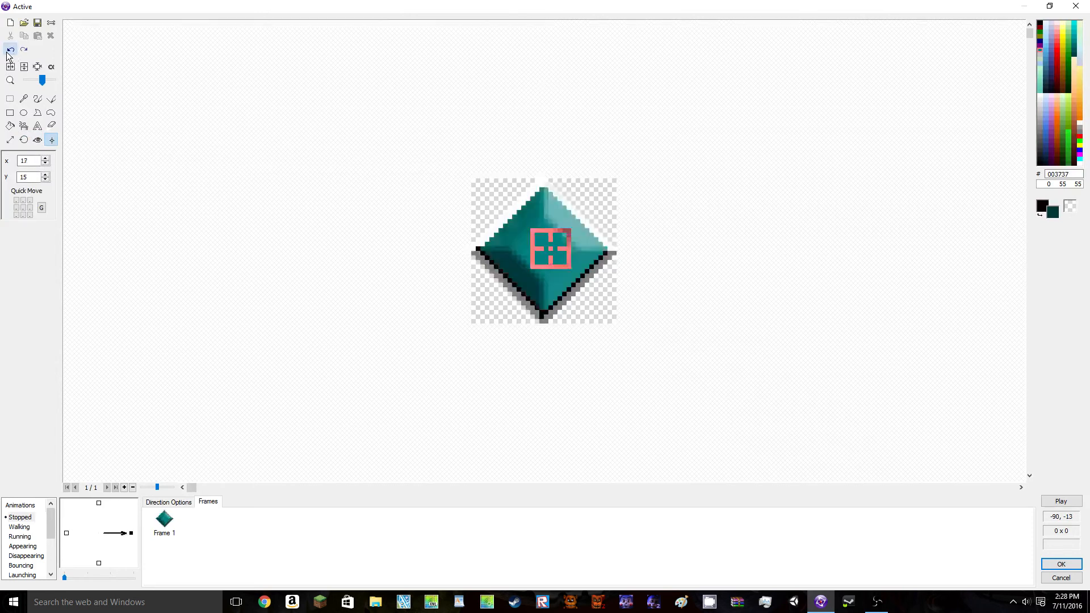
left_click(10, 50)
left_click(10, 49)
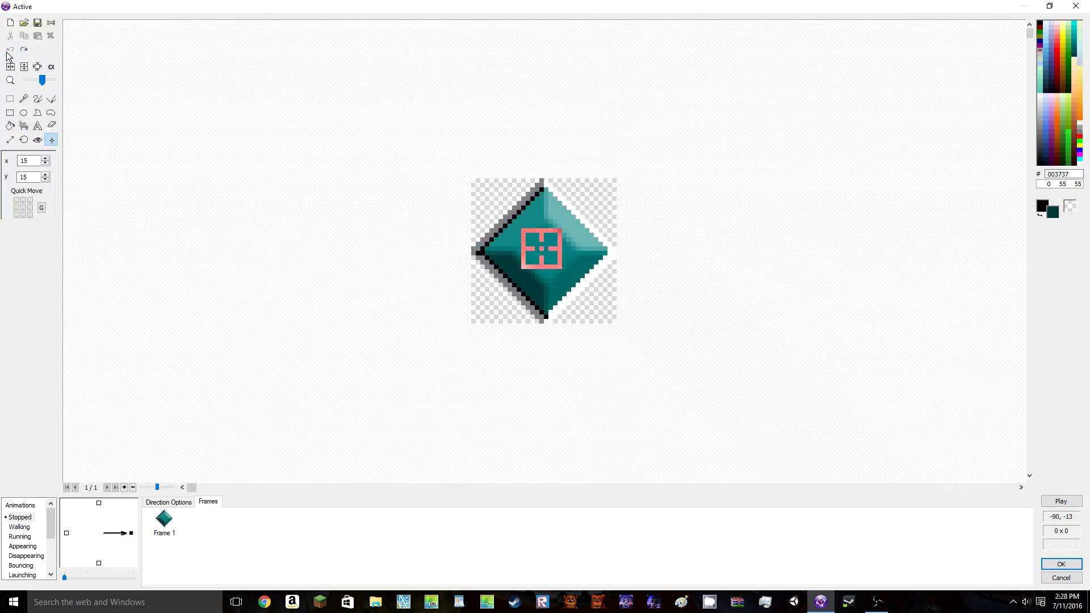
left_click(22, 51)
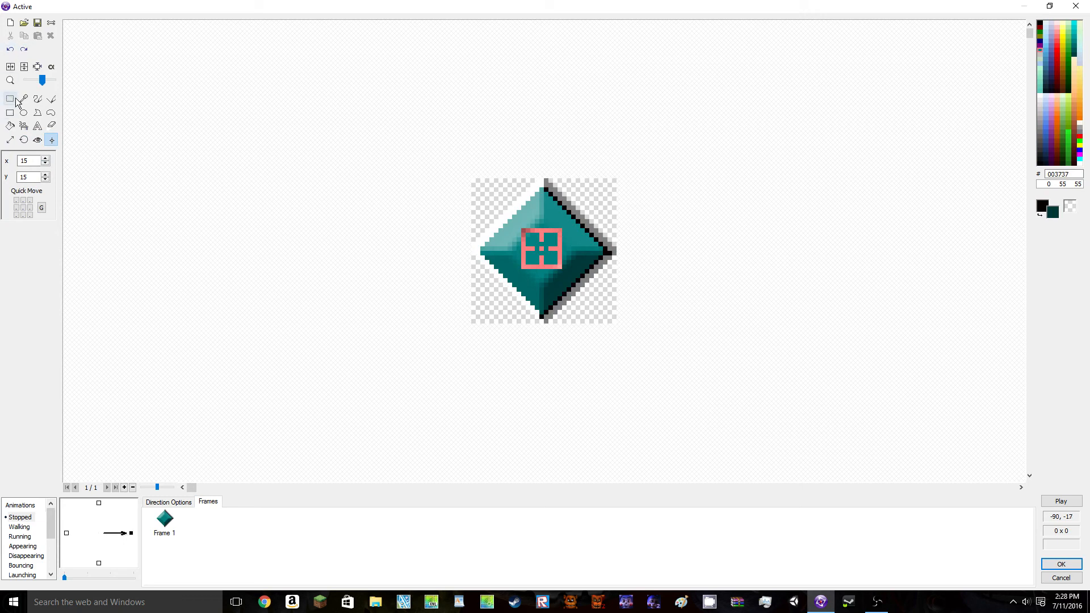
Start importing a picture into the Active object and open the Textures folder of Five Nights at Freddy's Files within All FNaF Files
left_click(38, 100)
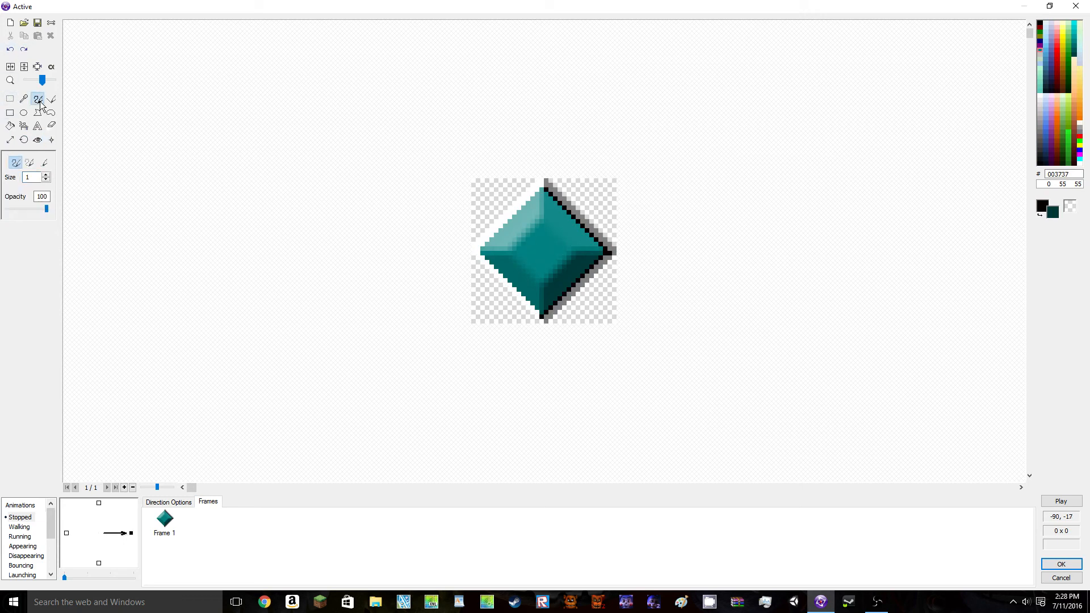
left_click(24, 22)
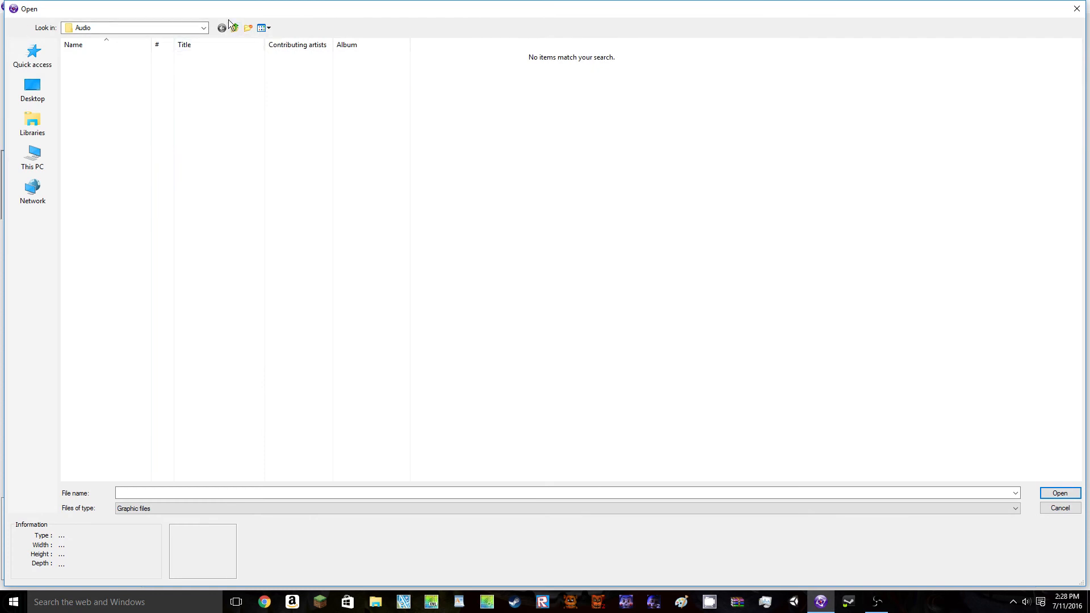
left_click(236, 27)
left_click(236, 28)
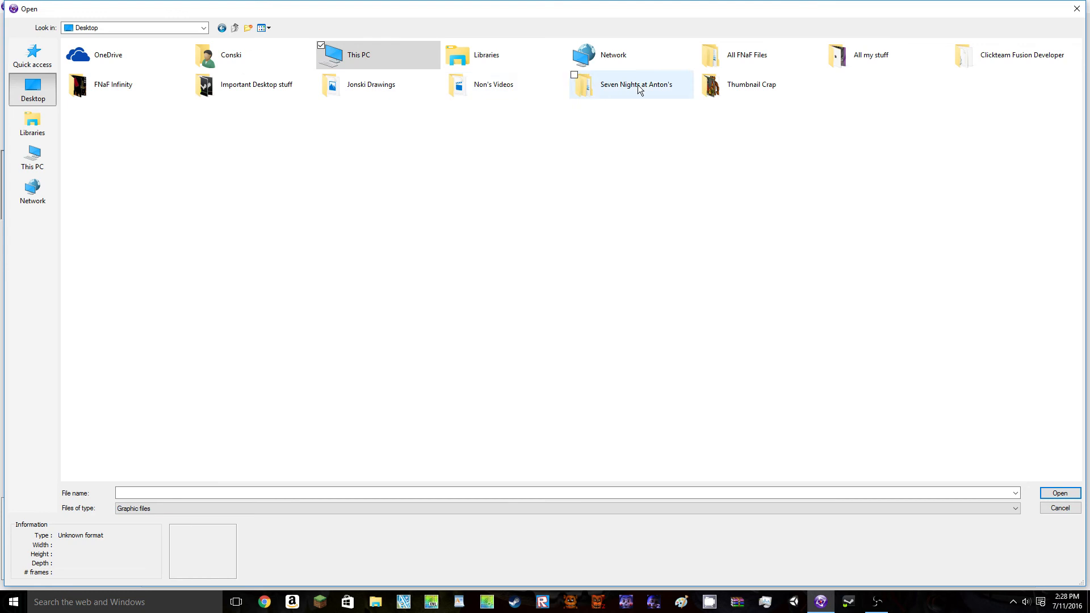
double_click(725, 54)
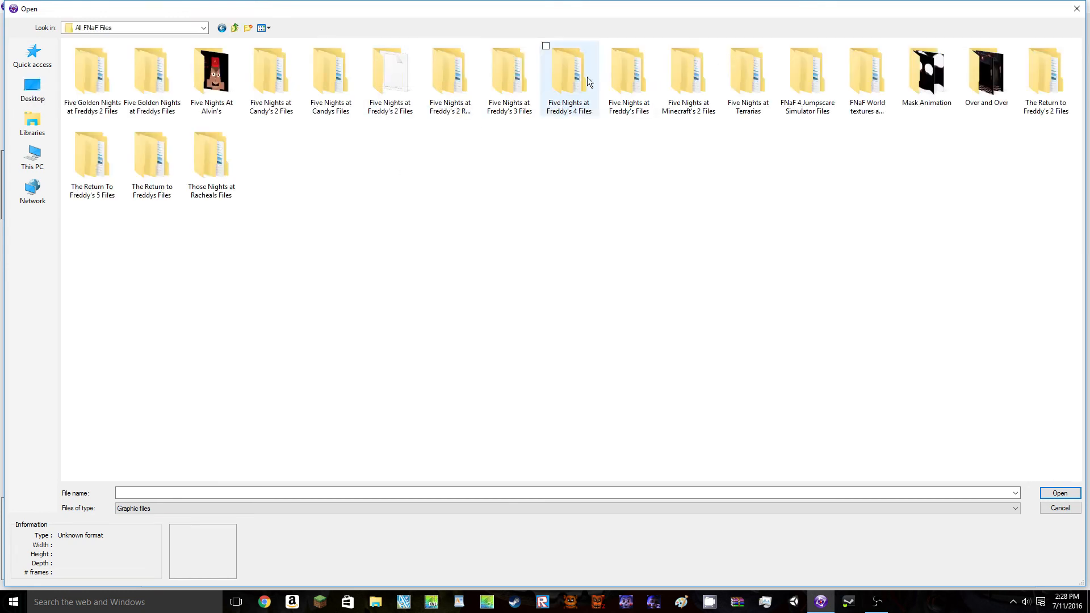
double_click(614, 74)
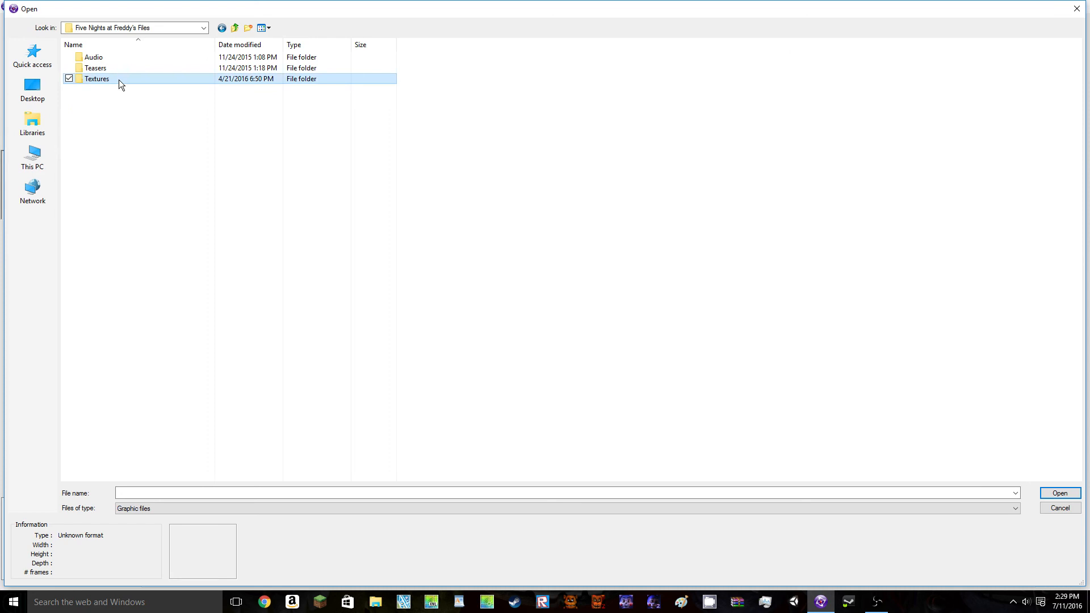
double_click(118, 79)
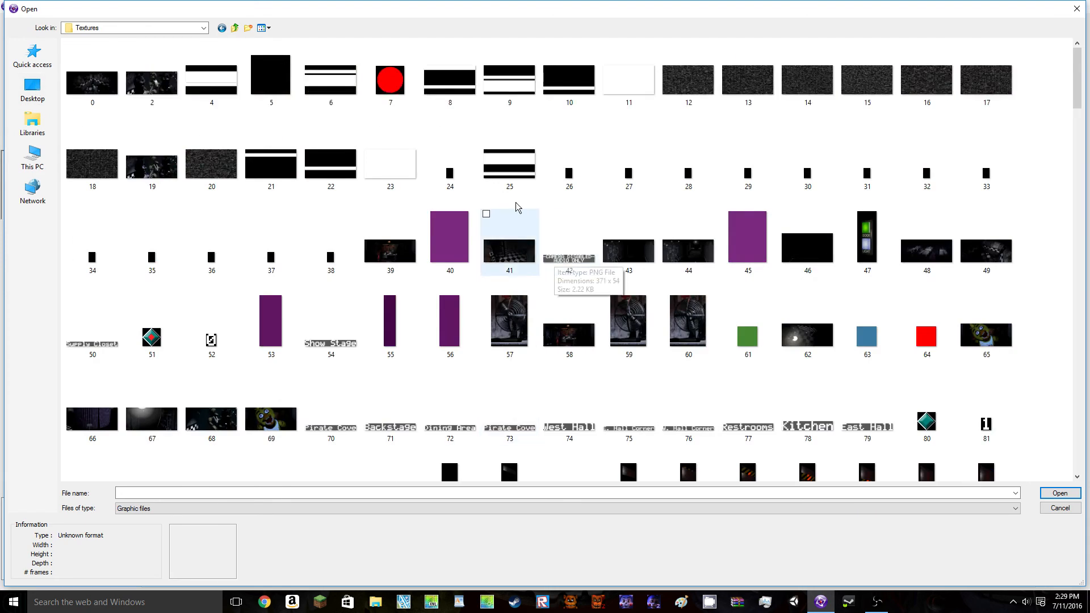
Look through the Five Nights at Freddy's texture images for a warning text picture
left_click(509, 168)
scroll(509, 189, "down", 2)
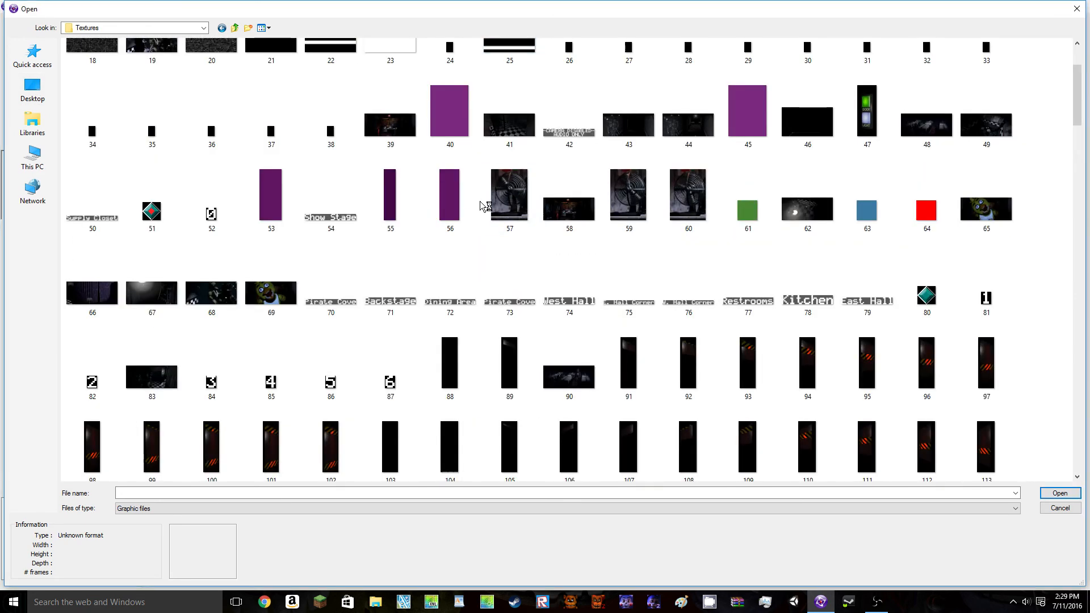
scroll(488, 202, "down", 2)
scroll(486, 205, "down", 5)
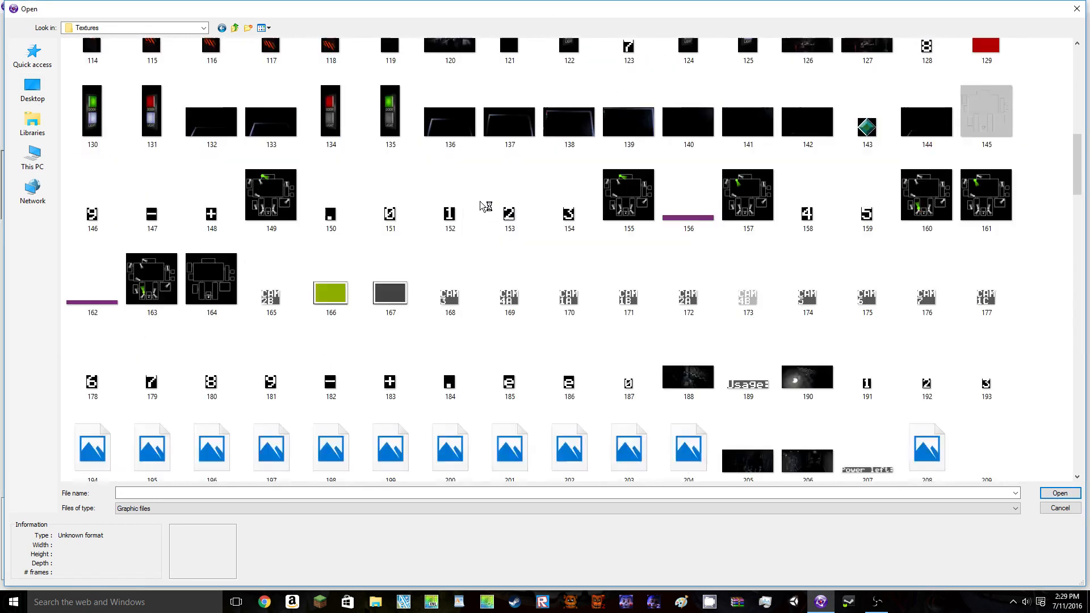
scroll(485, 205, "down", 7)
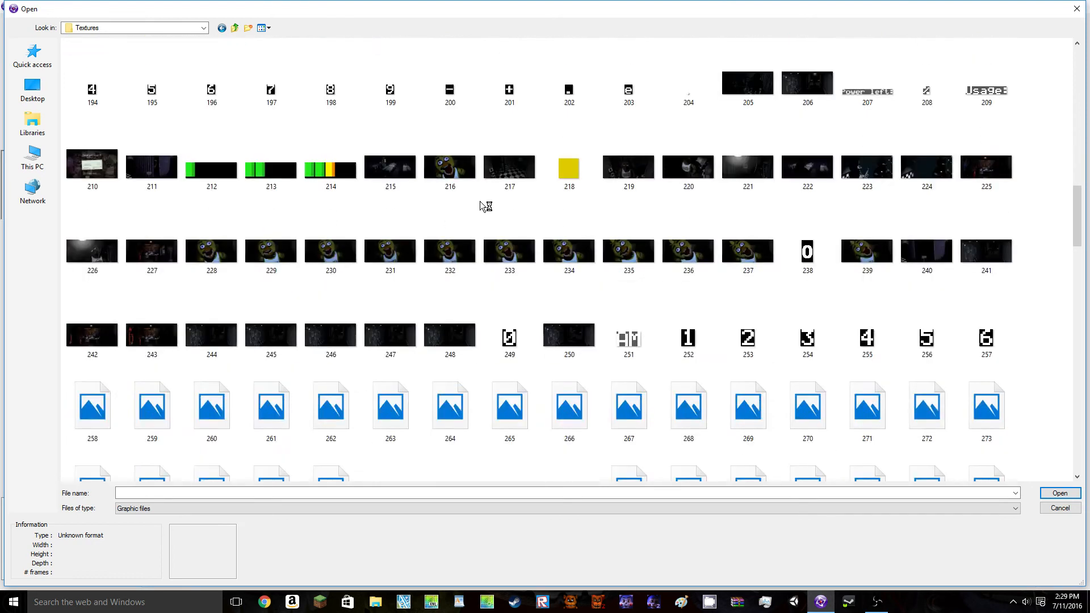
scroll(481, 205, "down", 3)
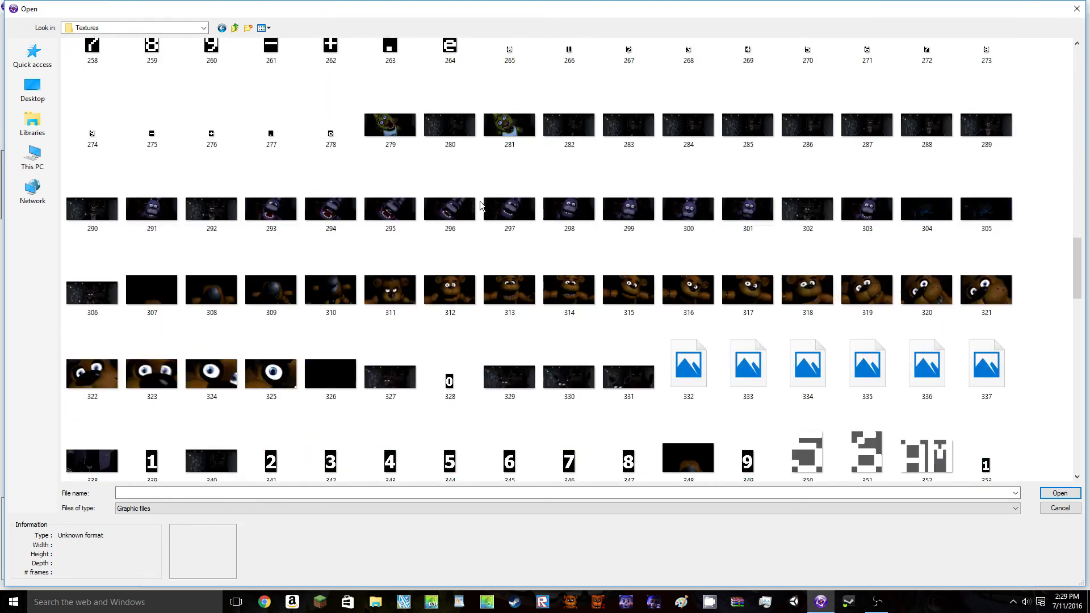
scroll(481, 206, "down", 2)
scroll(480, 205, "down", 4)
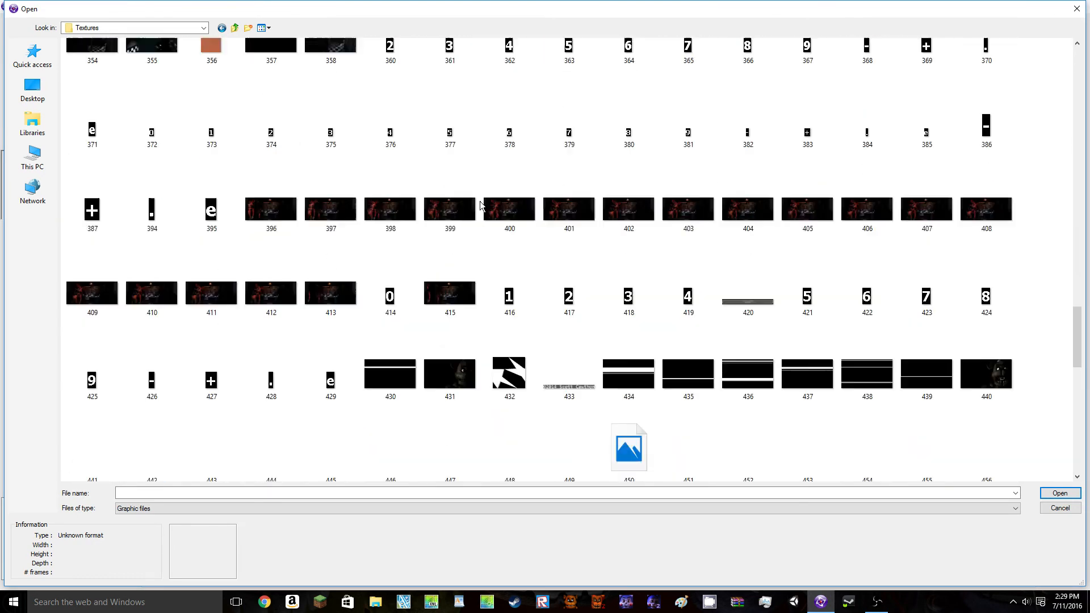
scroll(480, 206, "down", 2)
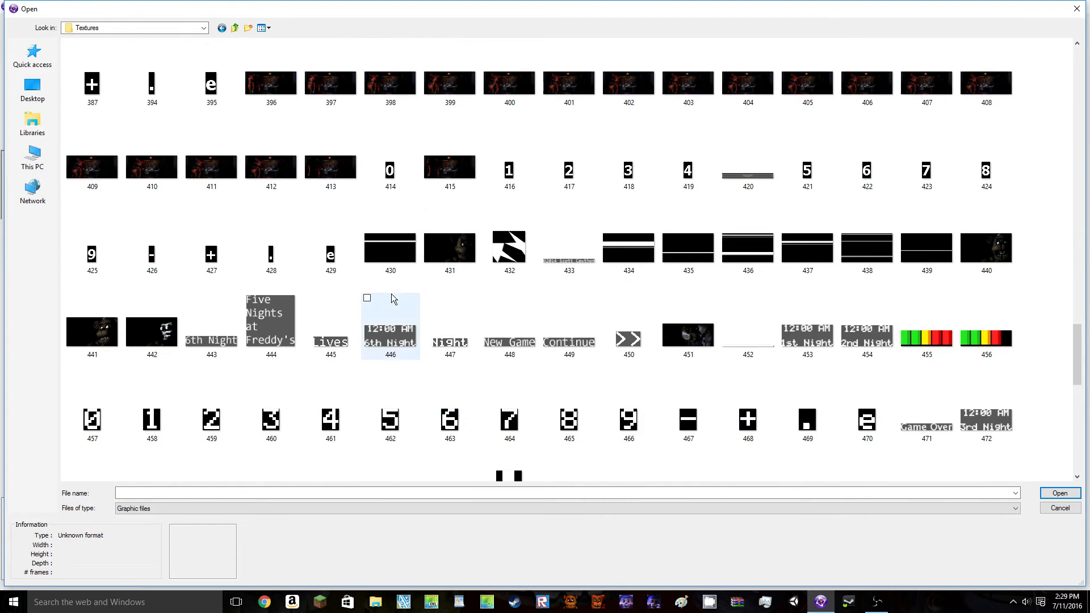
scroll(815, 285, "down", 3)
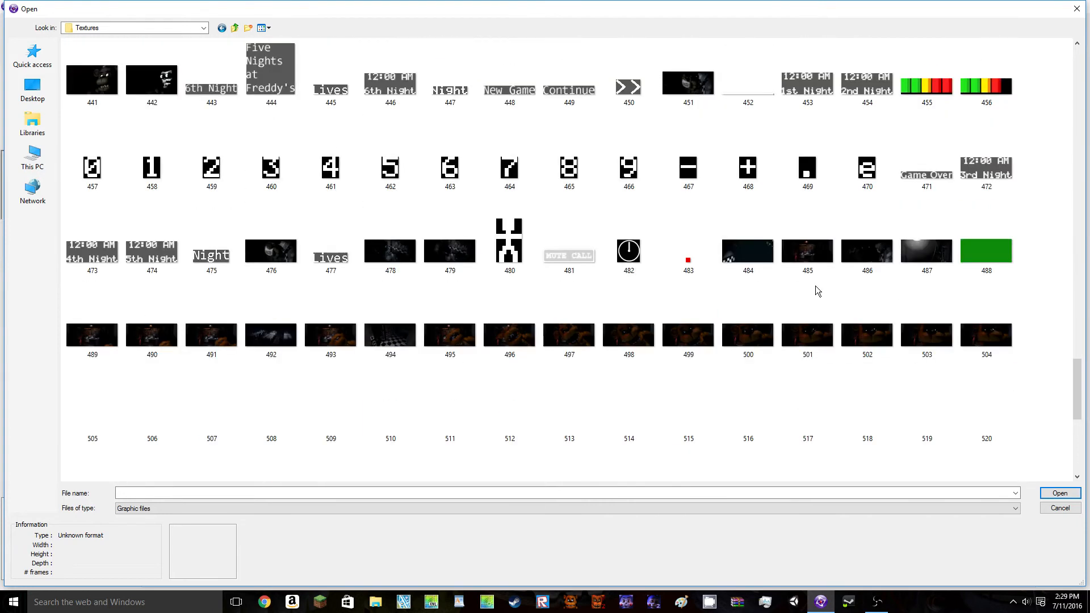
scroll(815, 285, "down", 3)
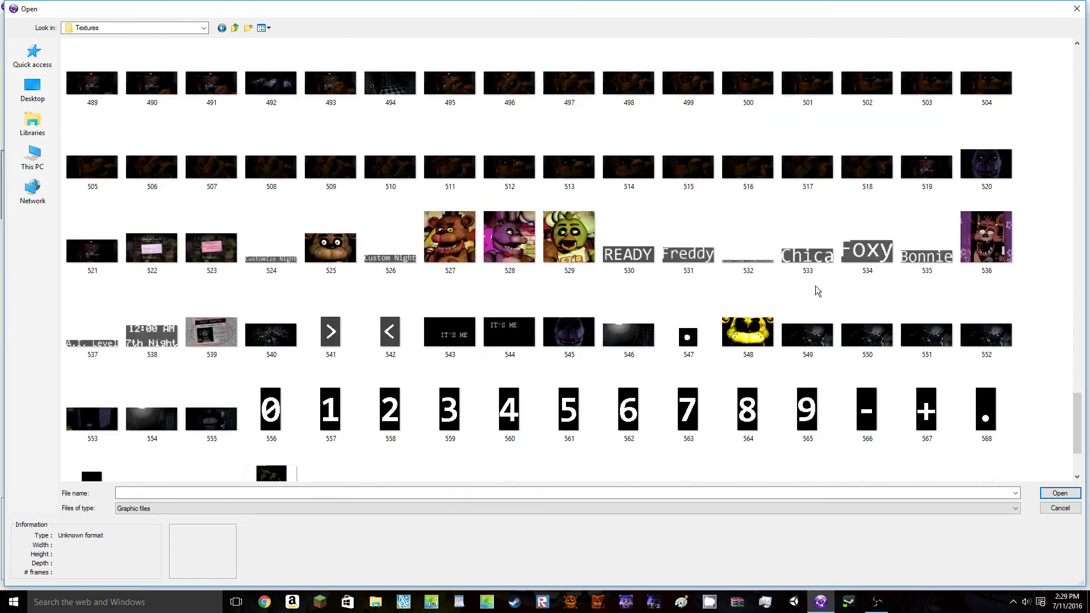
scroll(815, 285, "down", 2)
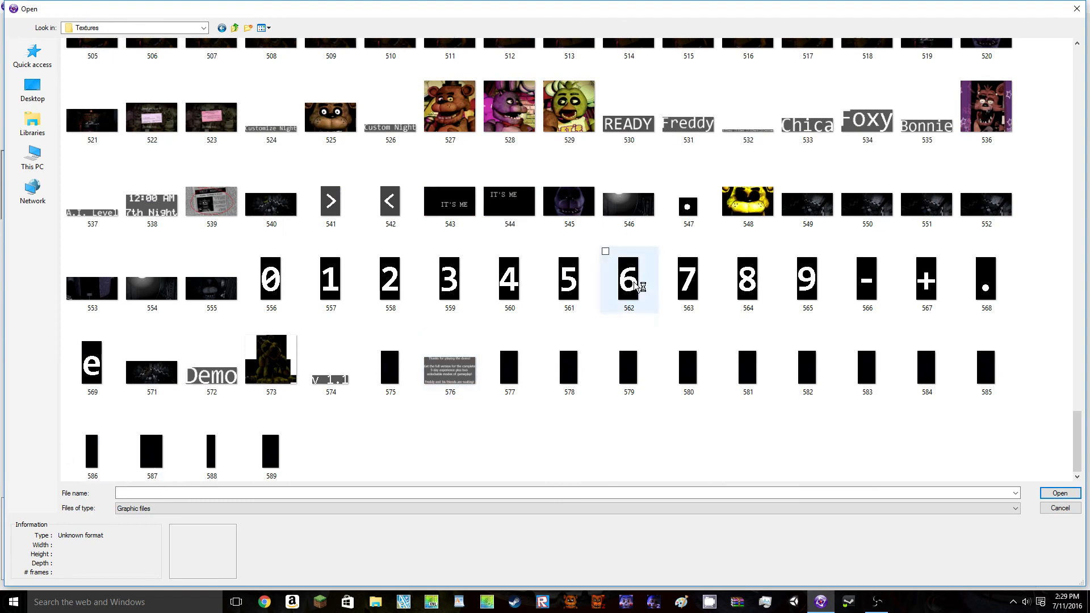
scroll(372, 202, "up", 20)
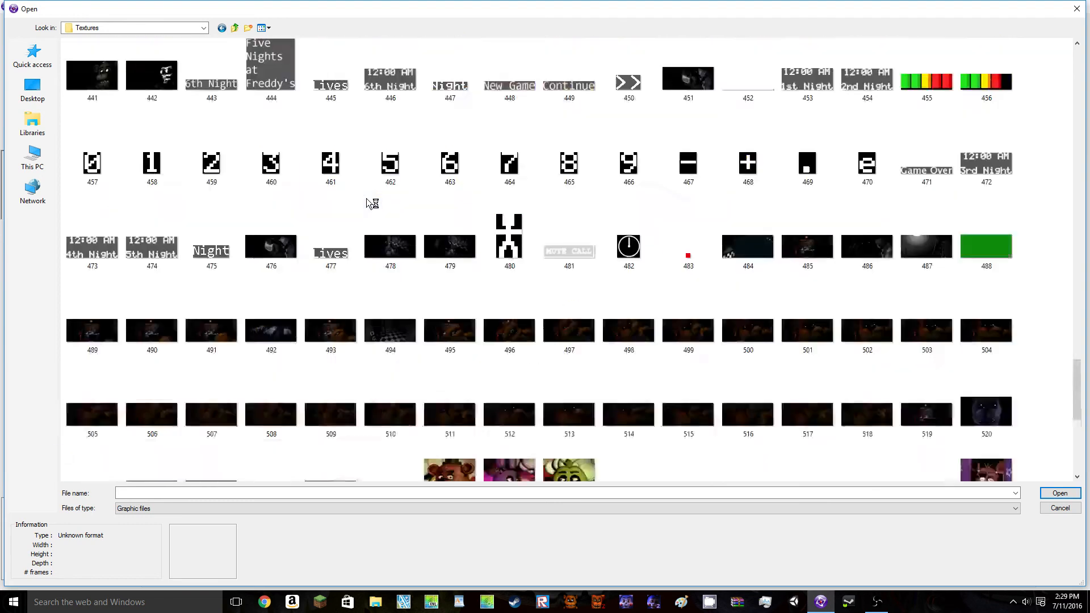
scroll(368, 203, "up", 9)
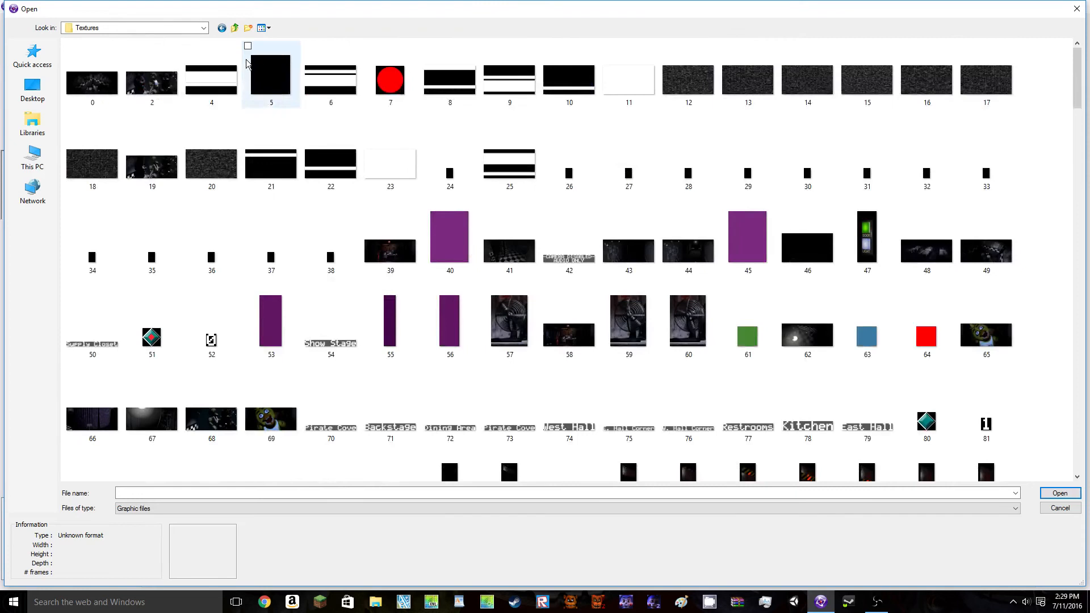
Switch to the Textures folder of Five Nights at Freddy's 2 Files
left_click(237, 33)
left_click(236, 32)
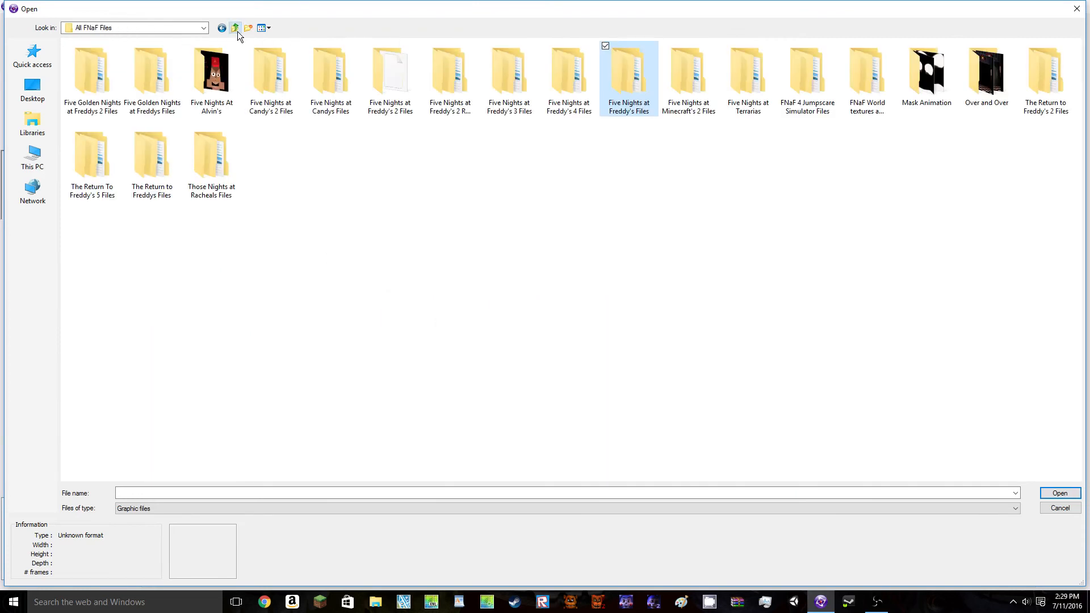
double_click(389, 73)
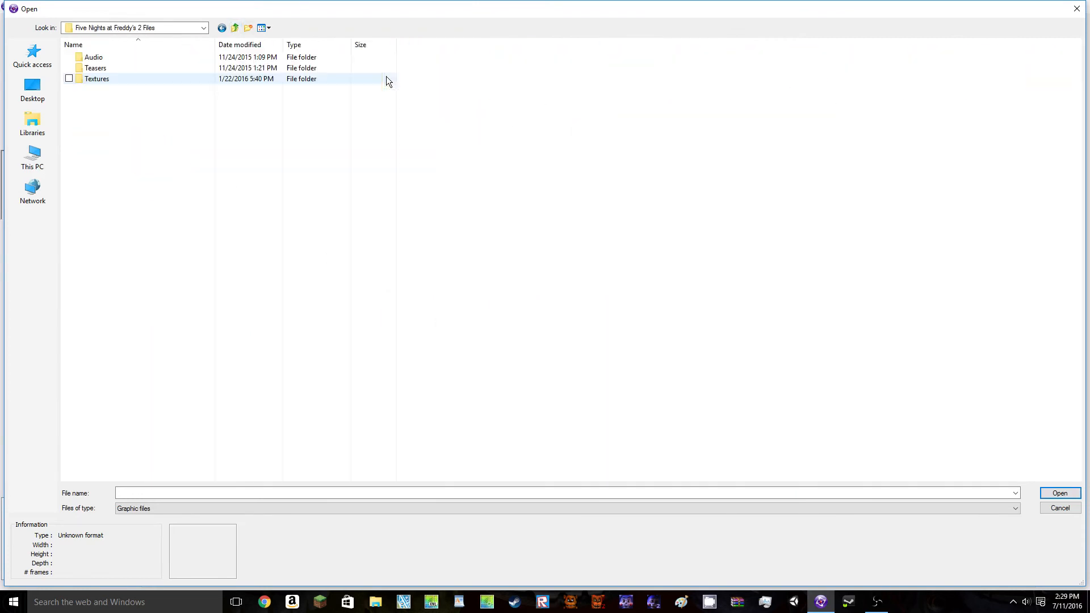
double_click(98, 79)
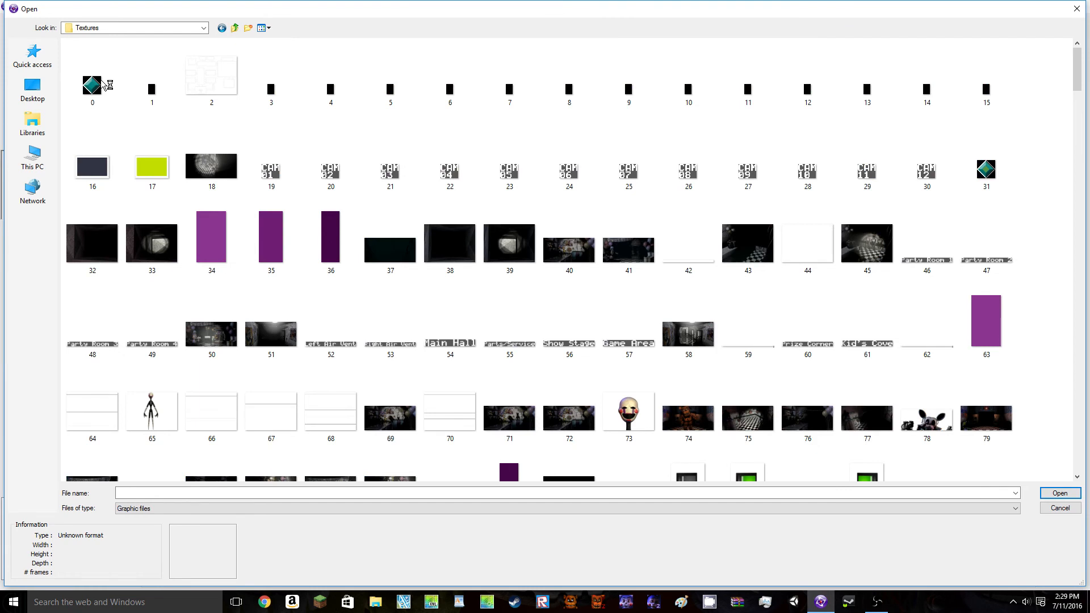
Find the "WARNING!" text image about flashing lights, loud noises and jumpscares among the textures and open it for import
scroll(513, 238, "down", 8)
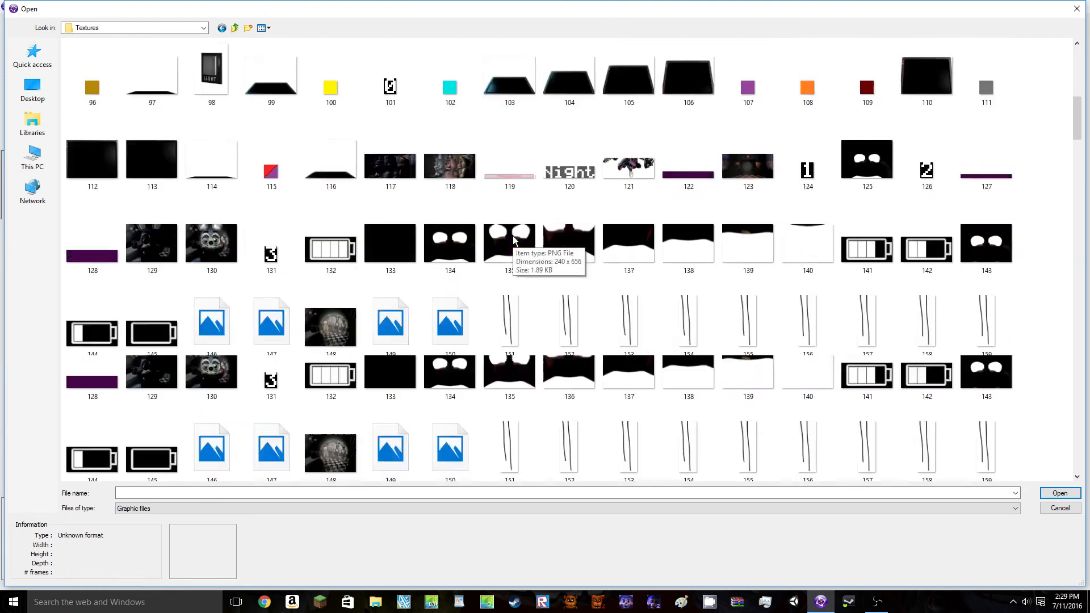
scroll(515, 242, "down", 6)
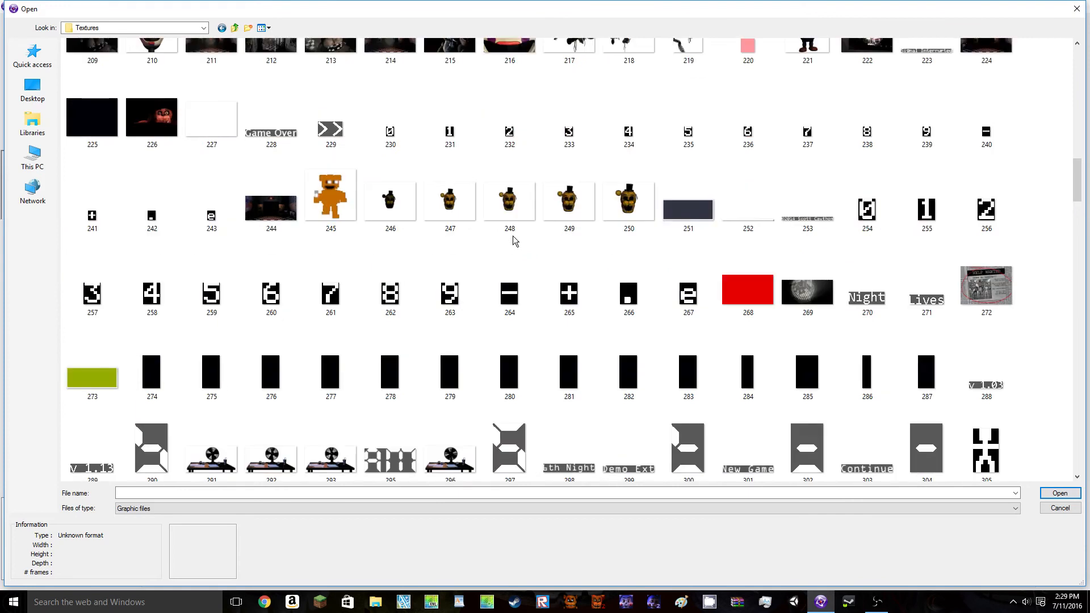
scroll(512, 237, "down", 4)
scroll(513, 240, "down", 2)
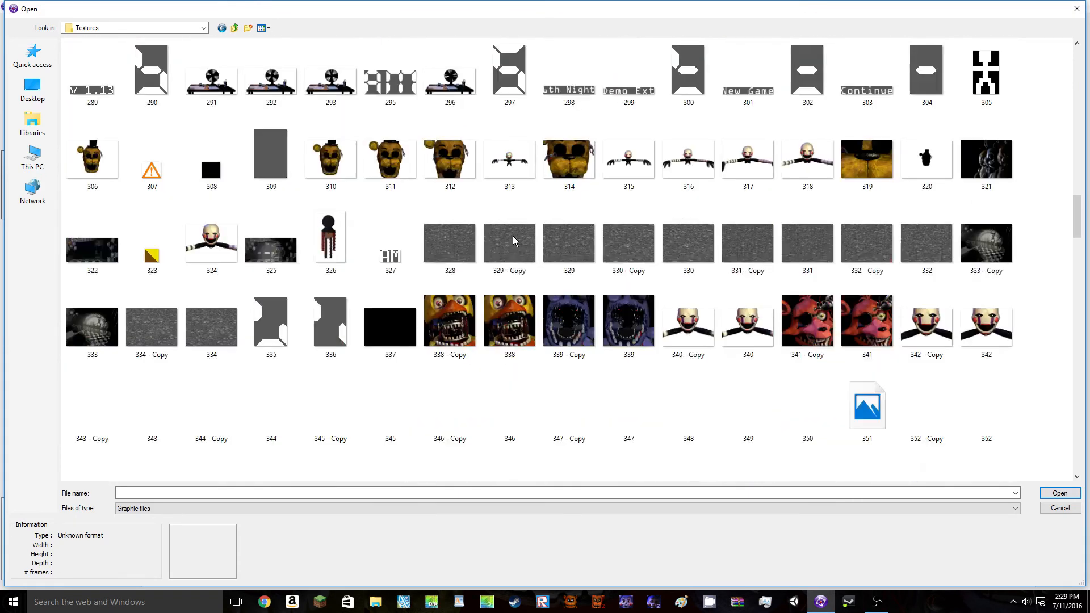
scroll(514, 239, "down", 2)
scroll(513, 236, "down", 2)
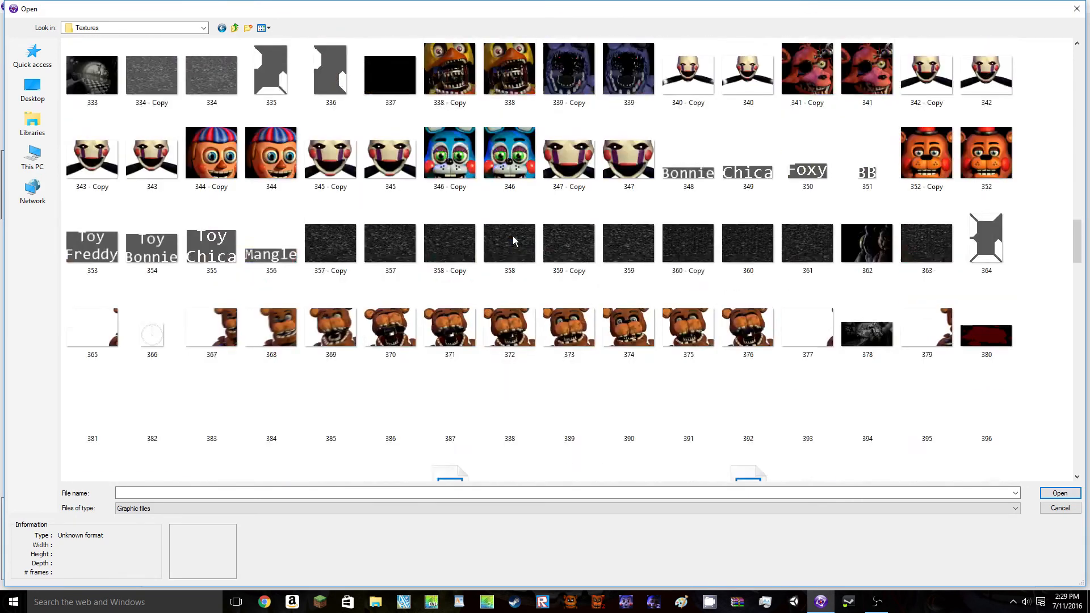
scroll(513, 239, "down", 6)
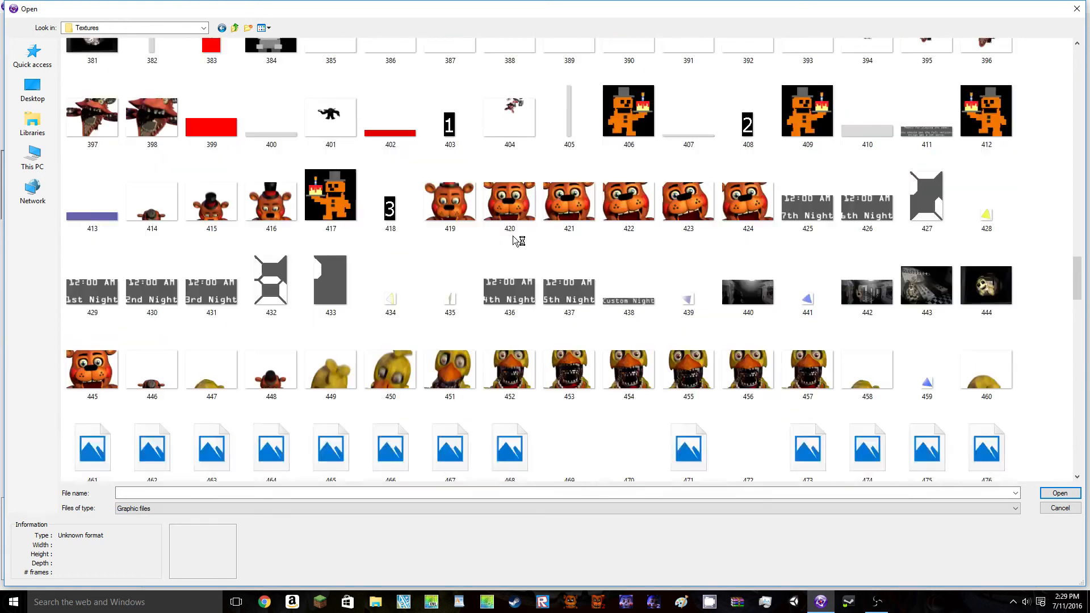
scroll(518, 241, "down", 4)
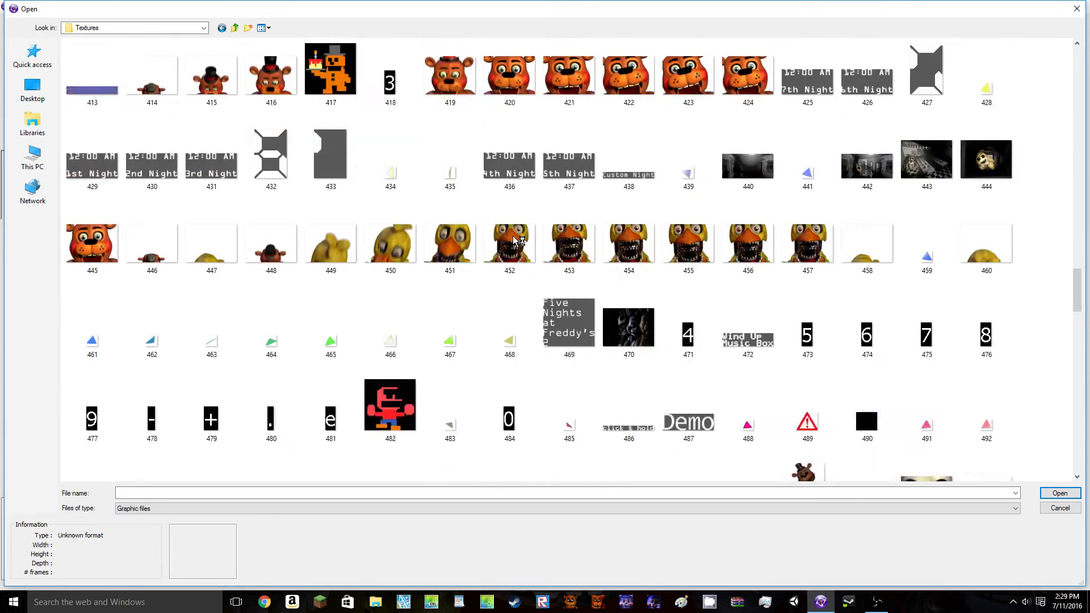
scroll(517, 240, "down", 2)
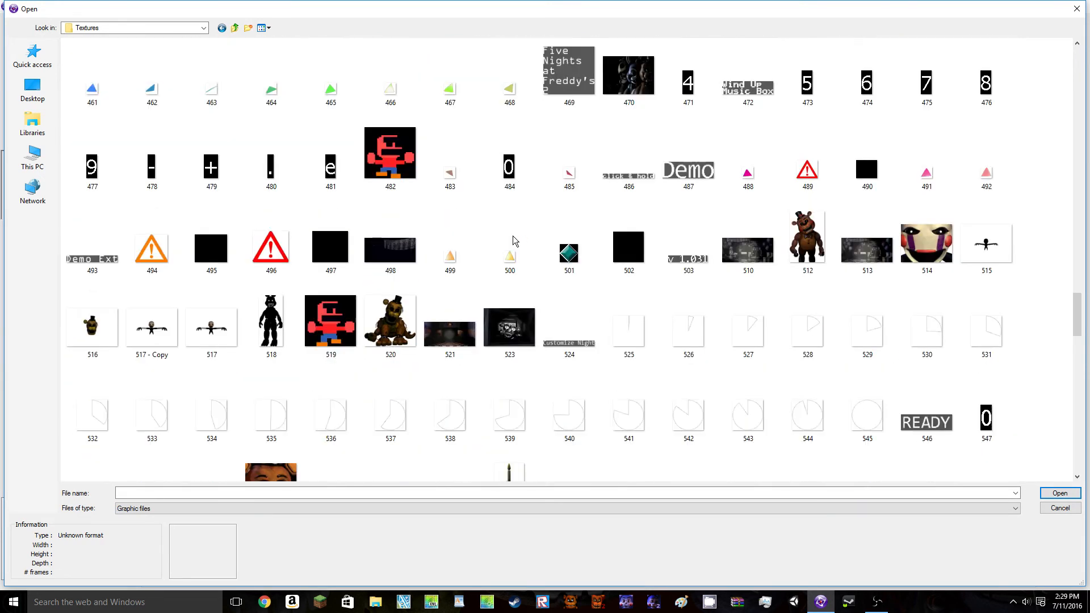
scroll(514, 240, "down", 4)
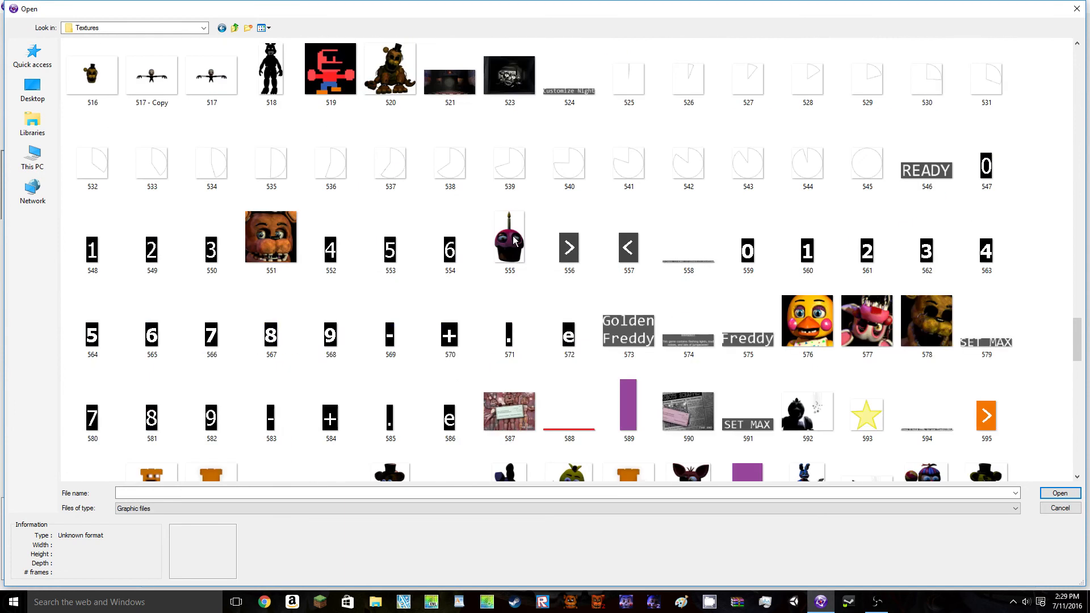
scroll(514, 240, "down", 2)
double_click(686, 208)
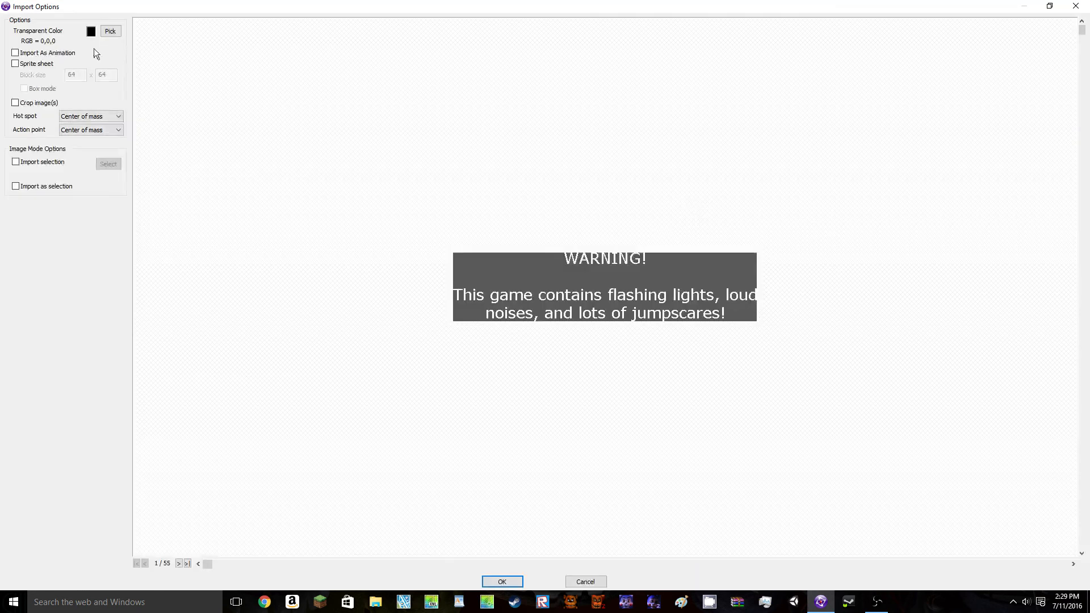
Set the transparent color to dark grey RGB 75,75,75 and import the warning image into the Active object's frame
left_click(89, 32)
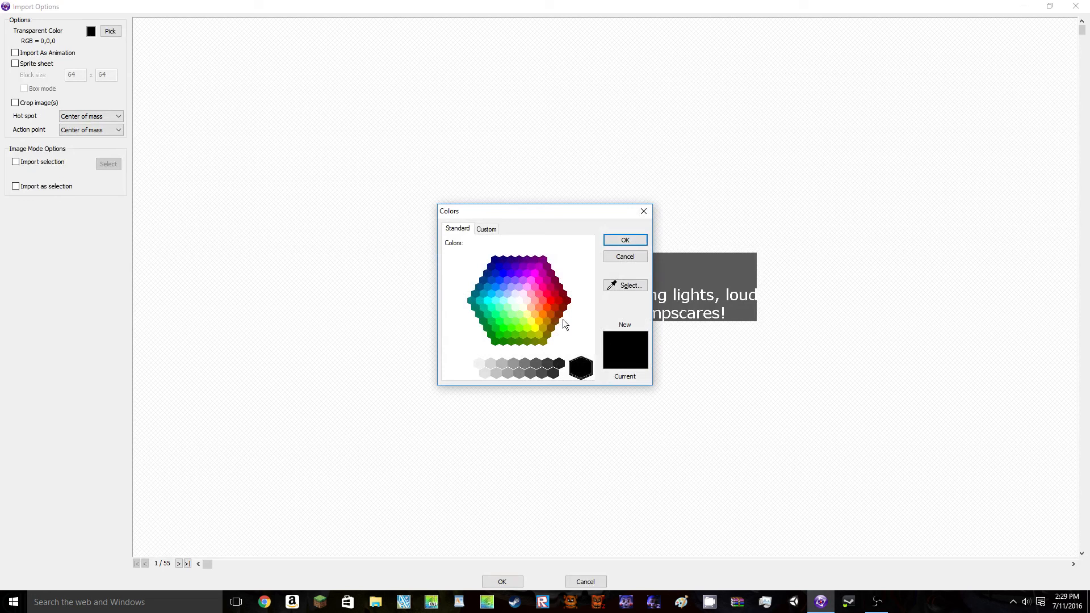
double_click(539, 372)
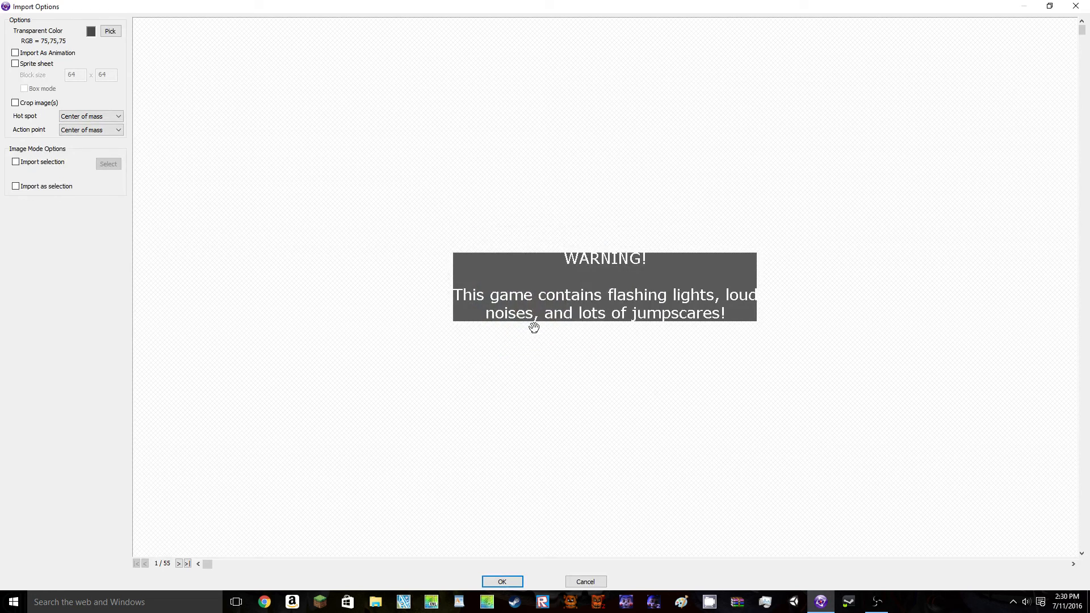
key("Return")
scroll(541, 297, "up", 2)
scroll(540, 296, "down", 5)
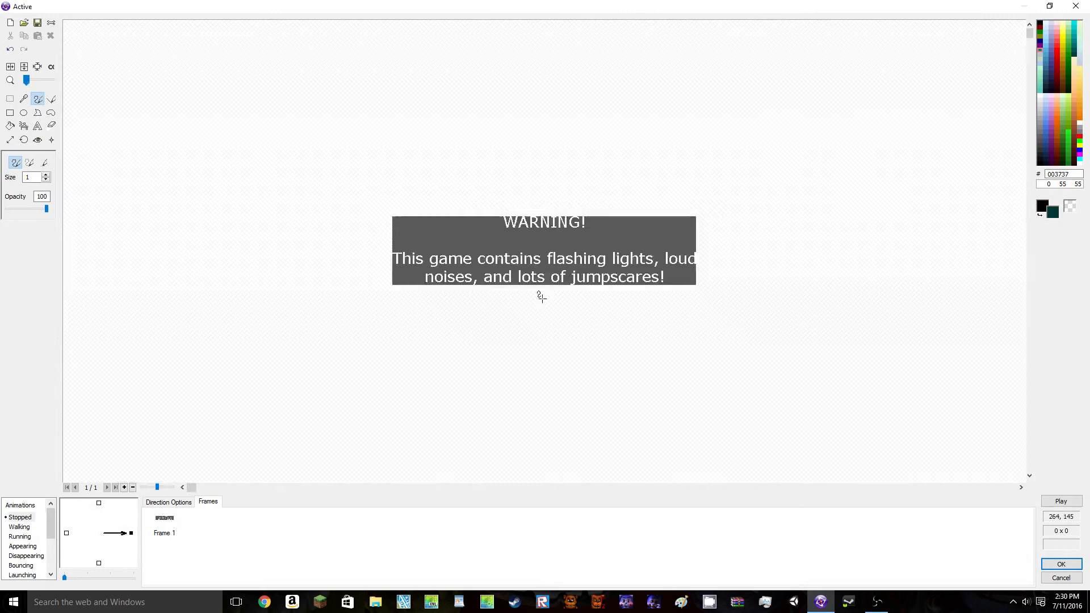
scroll(541, 296, "up", 4)
scroll(540, 296, "down", 4)
Accept the edited picture and move the warning object inside the black frame to about X 352, Y 192
left_click(1056, 564)
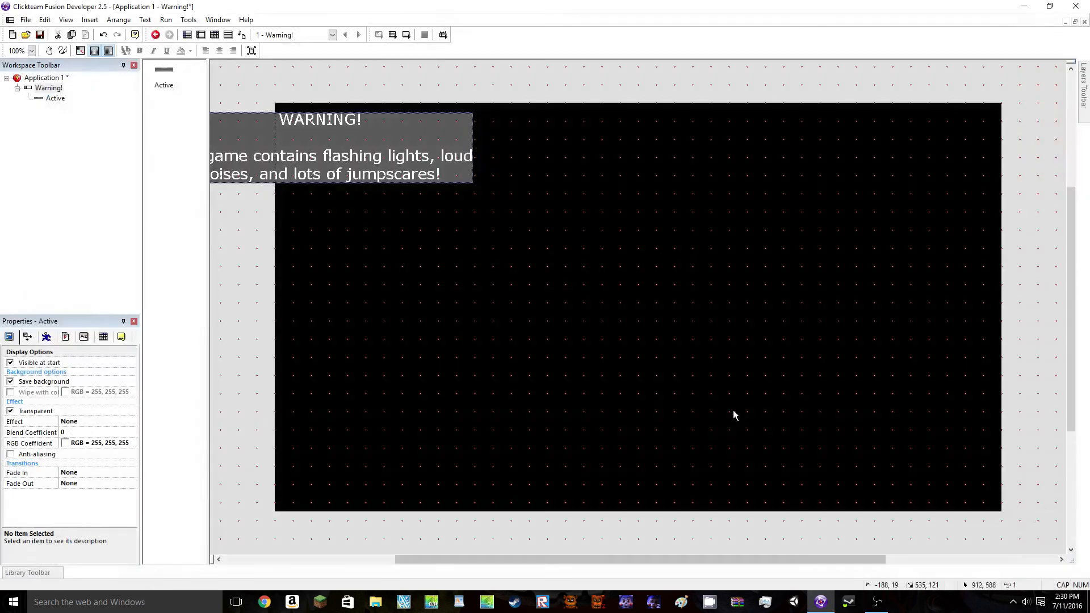
left_click_drag(662, 258, 649, 244)
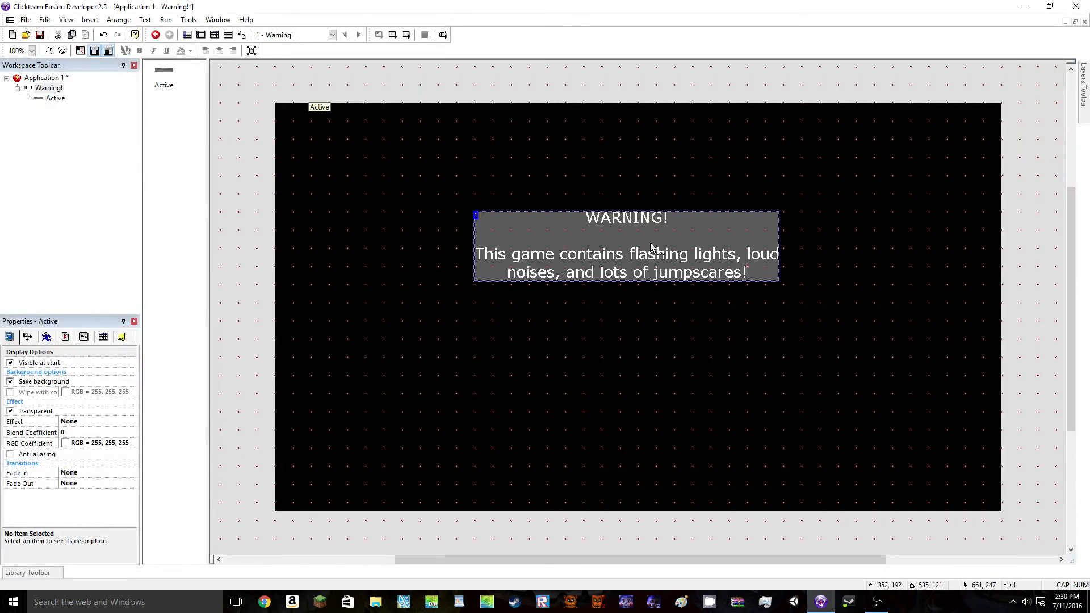
Open the warning object's image for editing and fill its dark grey background with black, RGB 0,0,0
double_click(649, 244)
scroll(934, 250, "up", 1)
scroll(932, 248, "down", 1)
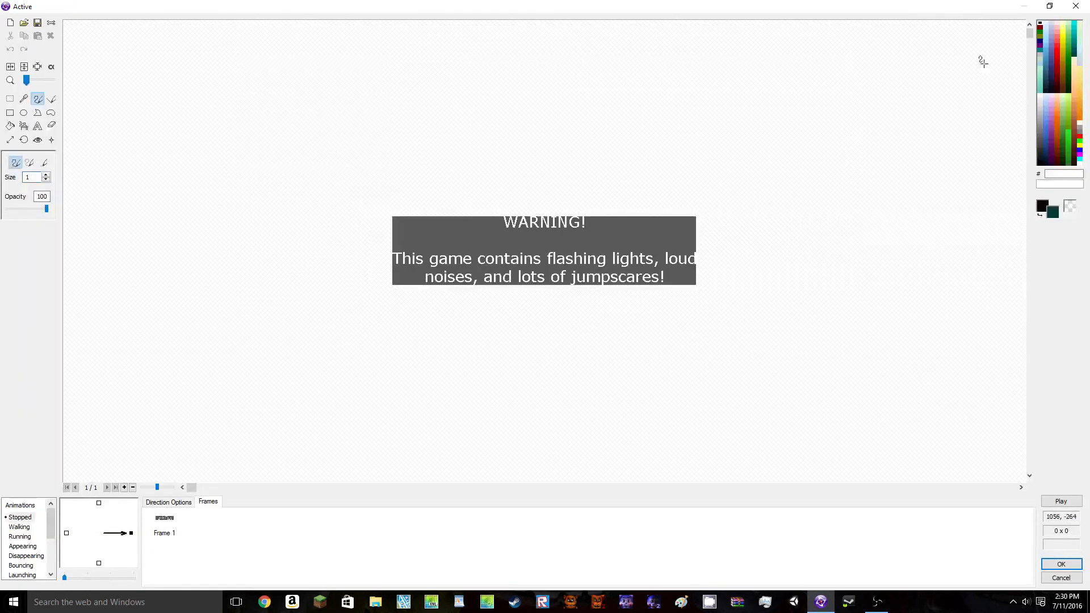
left_click(1042, 208)
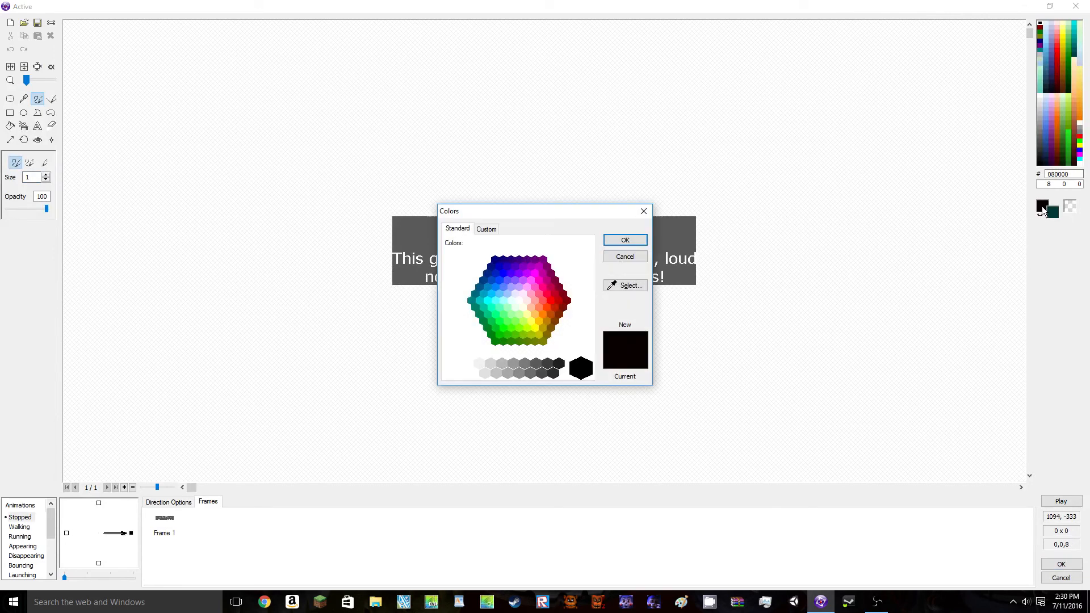
double_click(579, 366)
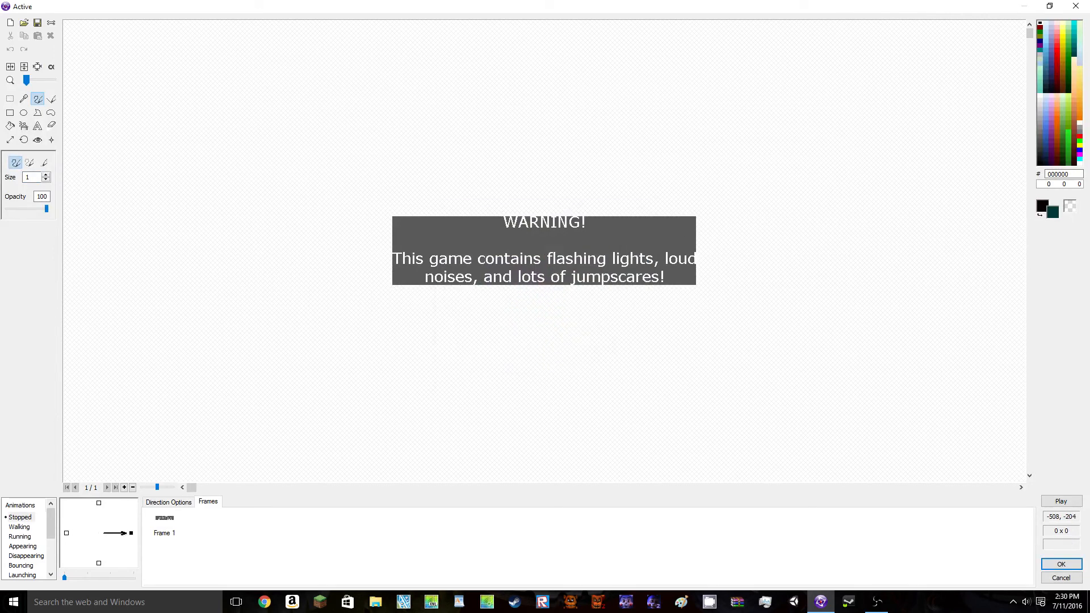
left_click(10, 125)
right_click(437, 236)
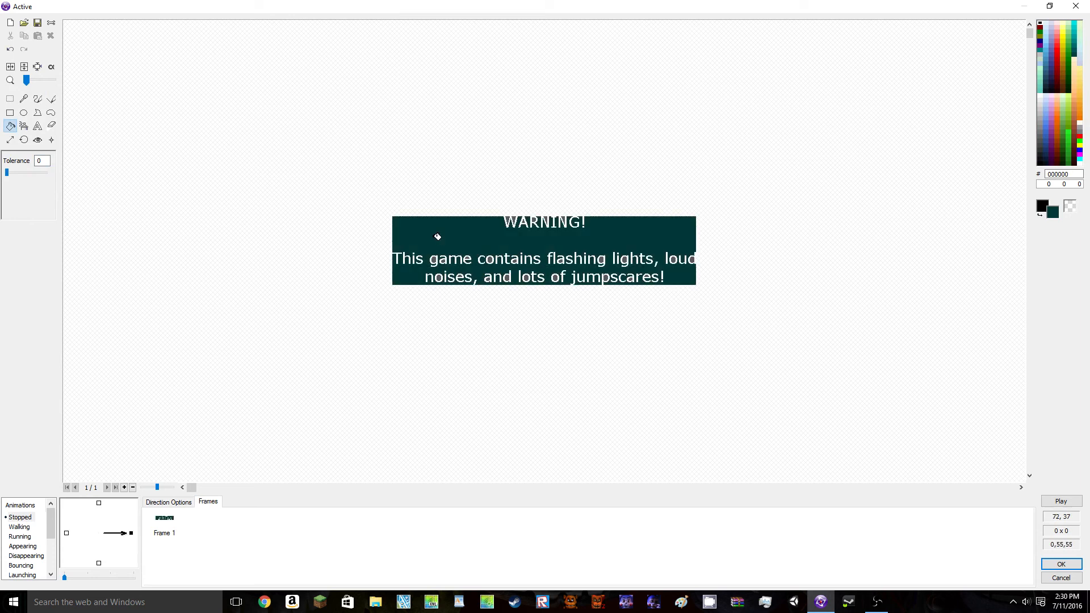
scroll(1041, 131, "up", 3)
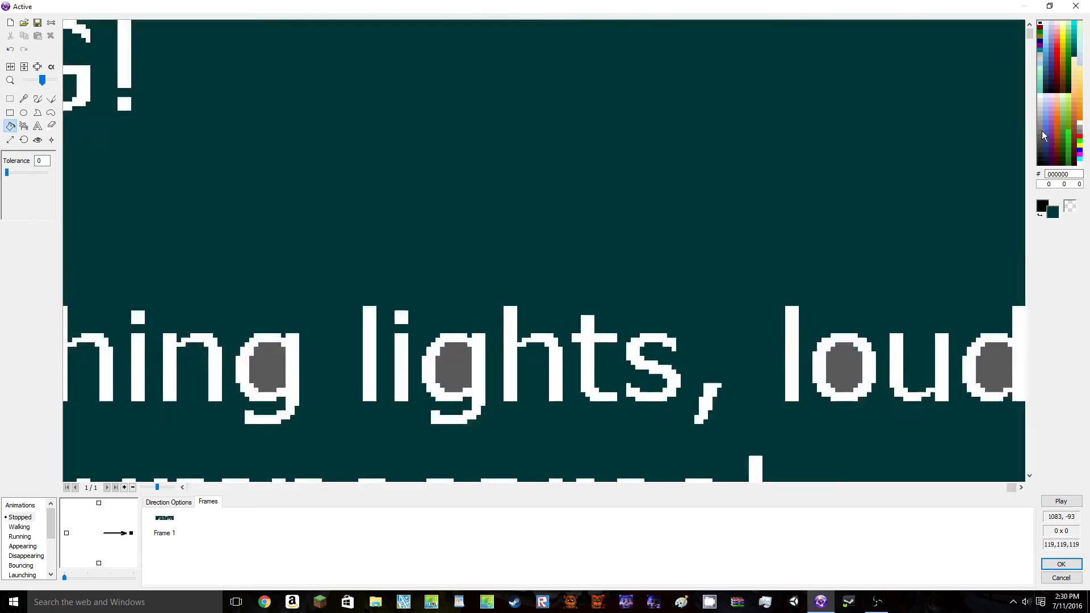
scroll(1041, 130, "down", 1)
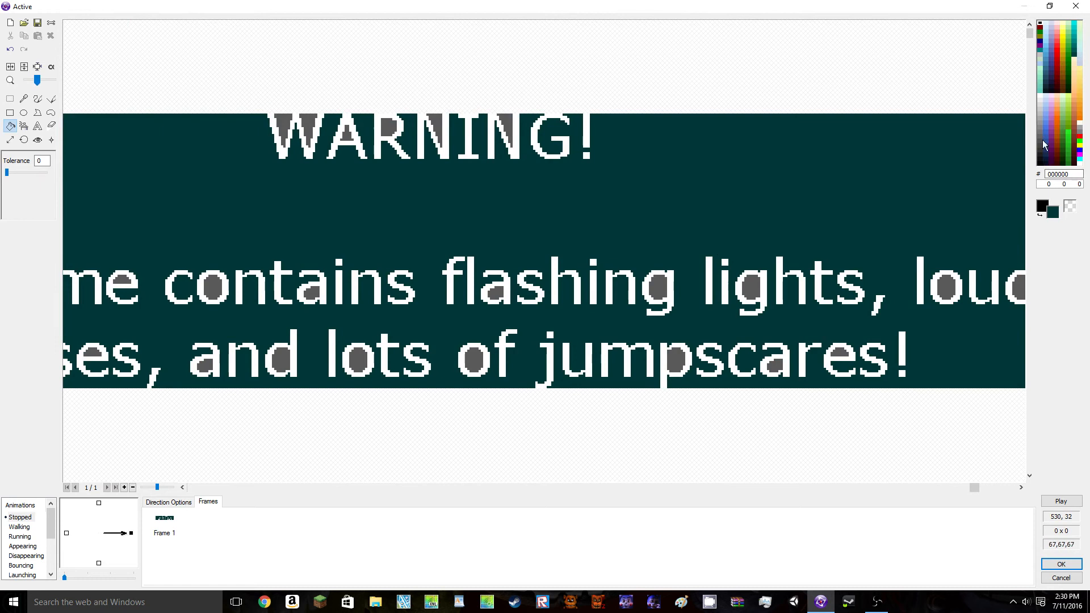
left_click(861, 177)
scroll(861, 177, "down", 1)
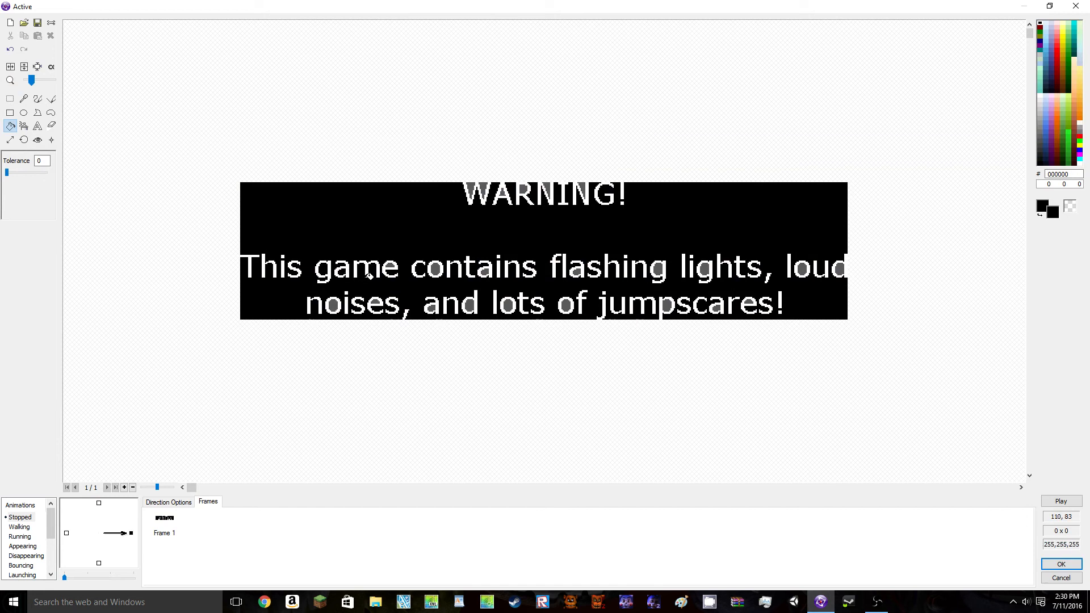
Fill the remaining grey gaps inside the letters of "flashing lights, loud" with black
scroll(343, 269, "up", 1)
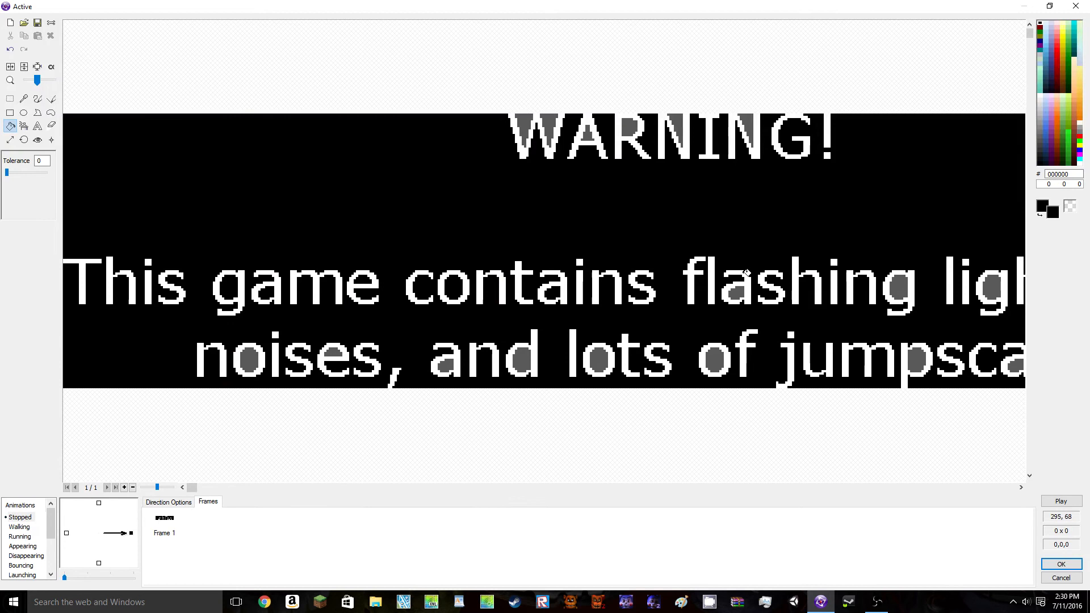
left_click(895, 284)
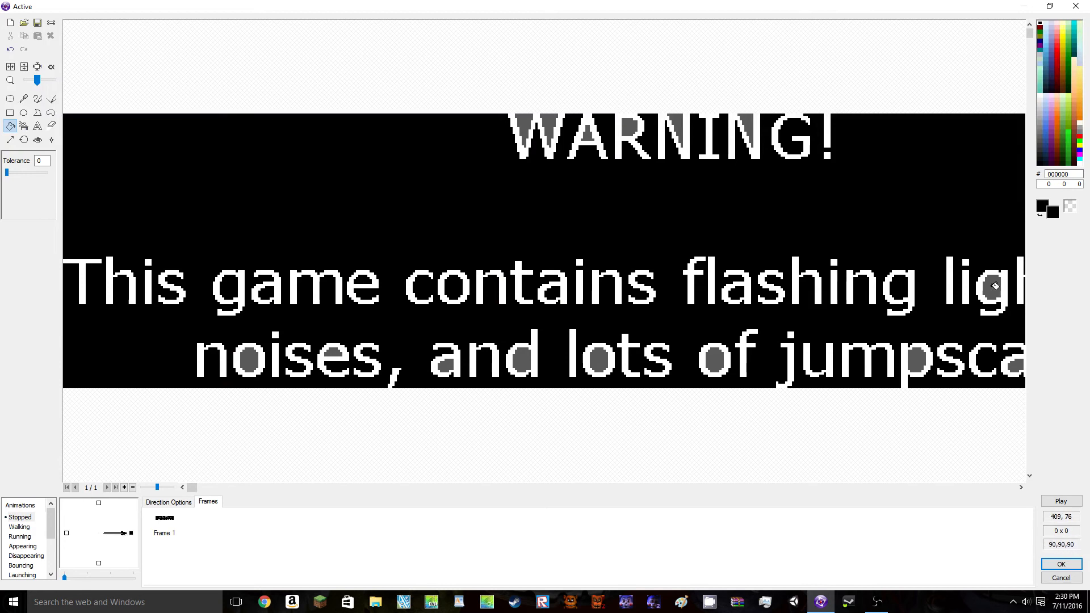
left_click(992, 284)
left_click_drag(196, 489, 1041, 446)
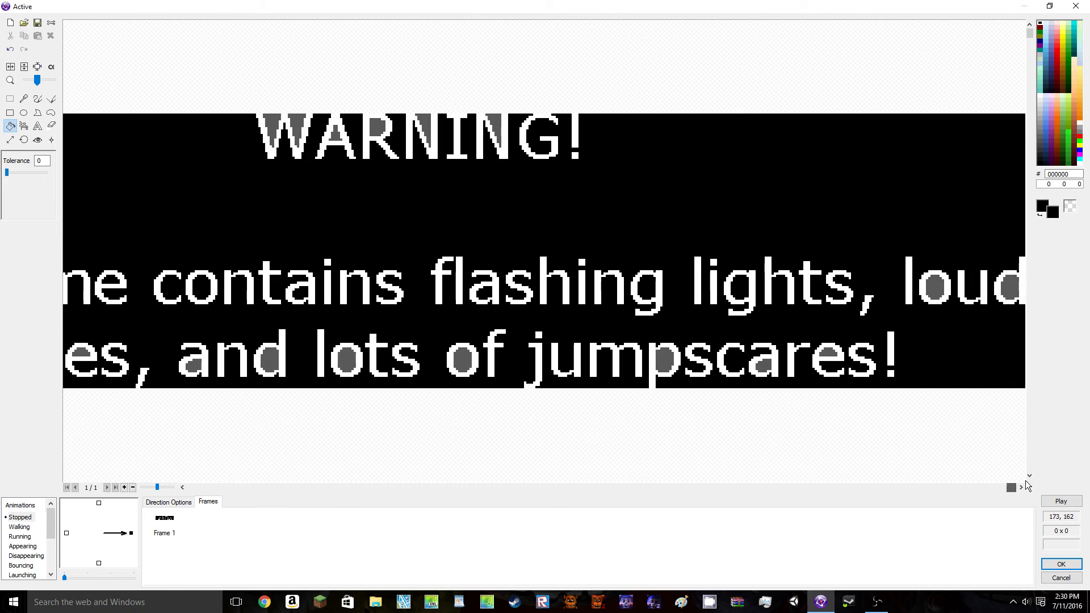
left_click(936, 287)
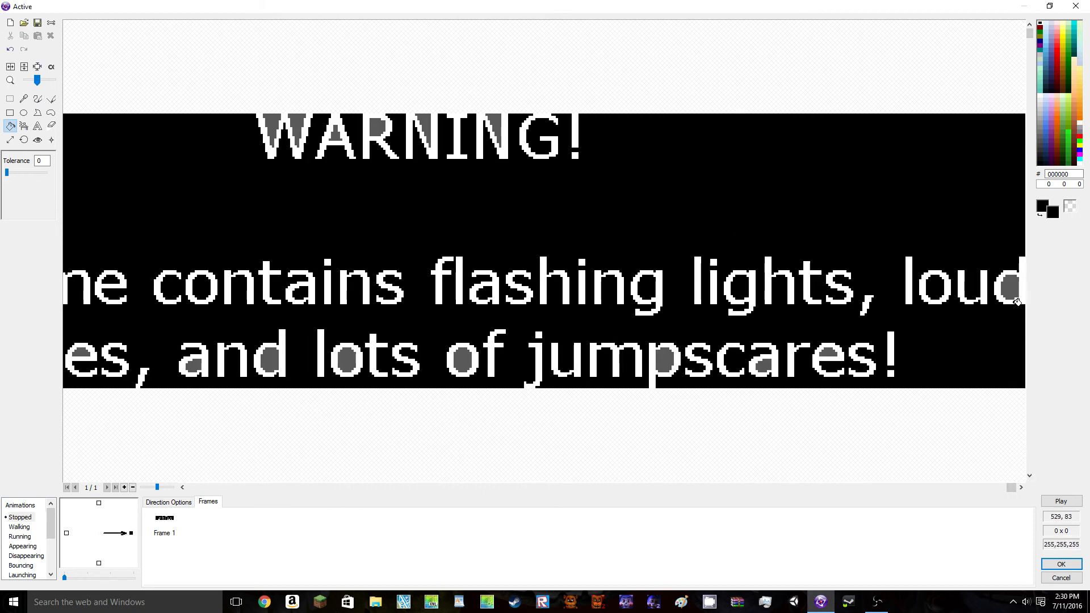
left_click(1012, 289)
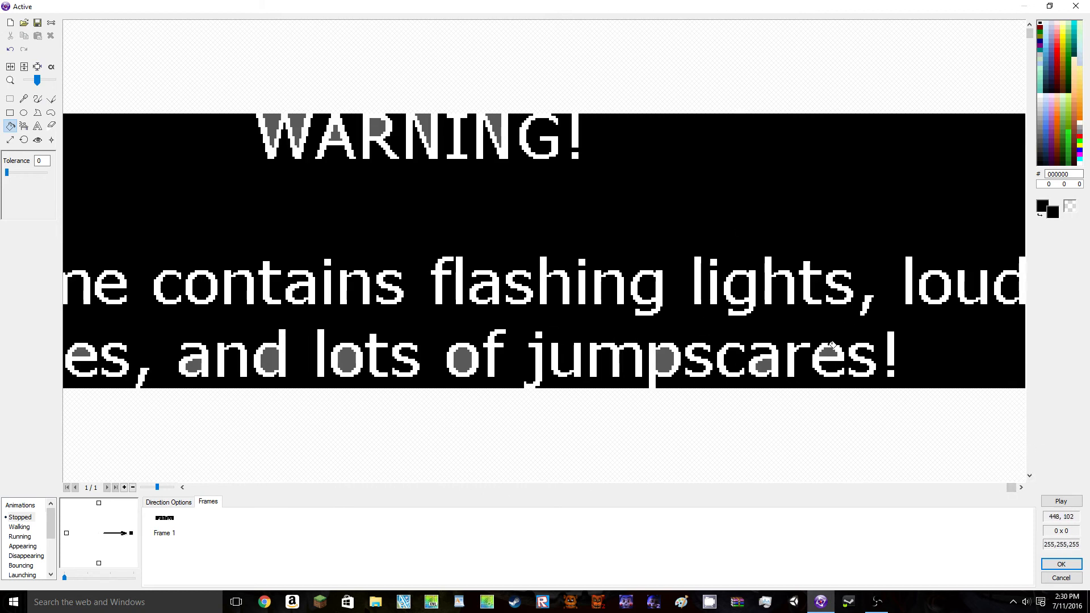
Fill the grey gaps inside the letters of "noises, and lots of jumpscares!" with black
left_click(828, 350)
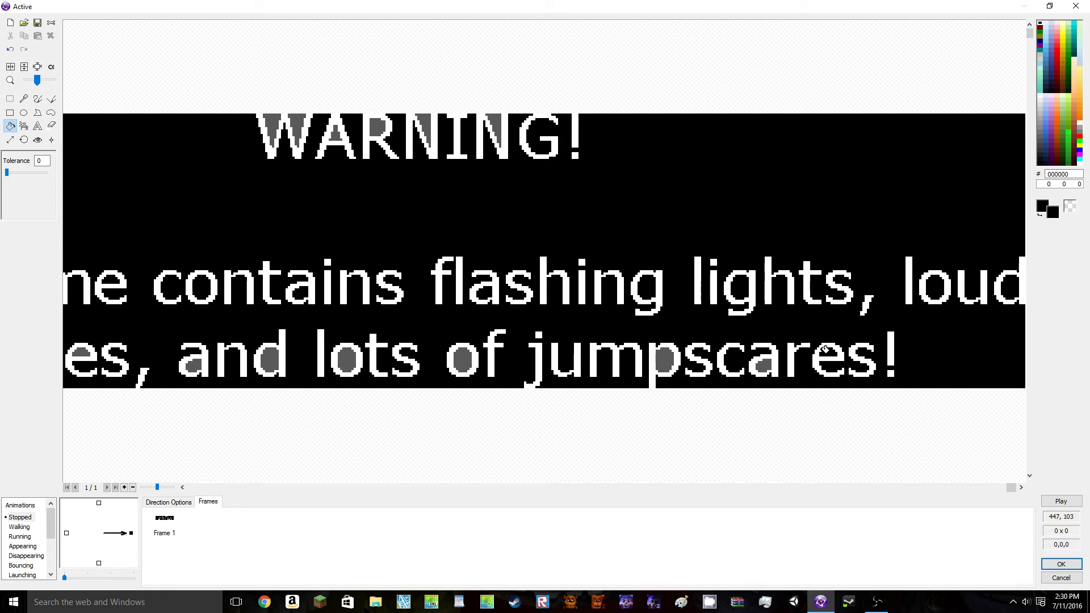
left_click(765, 366)
left_click(664, 360)
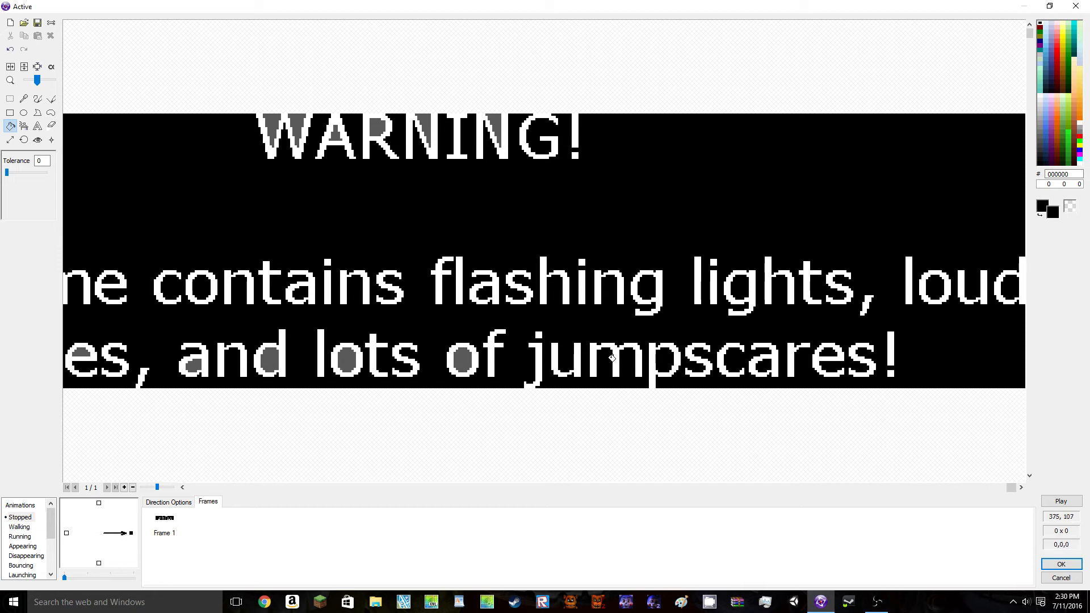
left_click(472, 359)
left_click(347, 358)
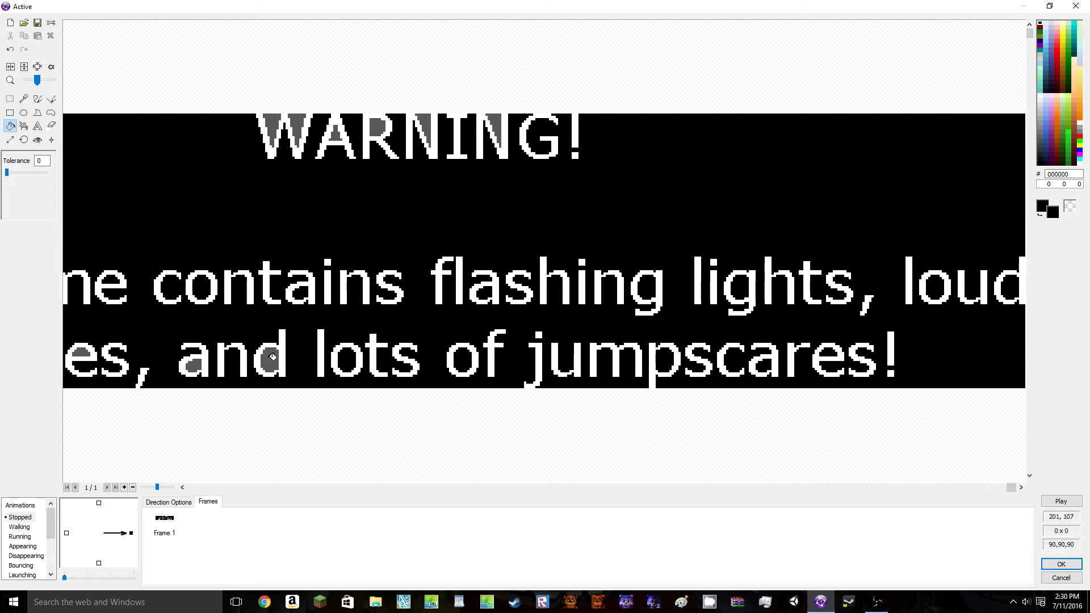
left_click(273, 356)
left_click(191, 364)
left_click(82, 349)
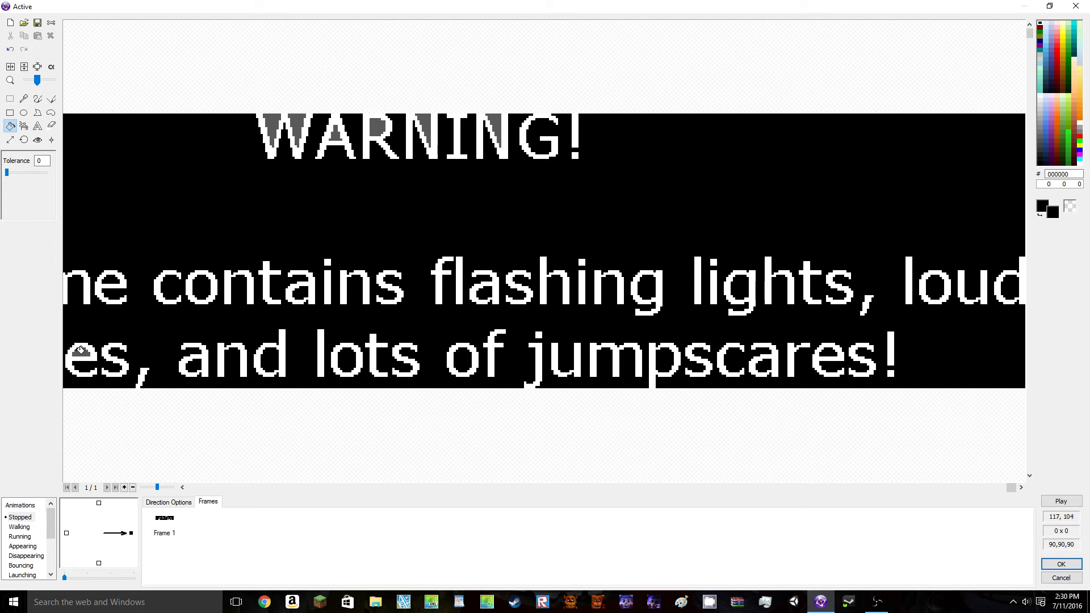
left_click(86, 349)
left_click(240, 487)
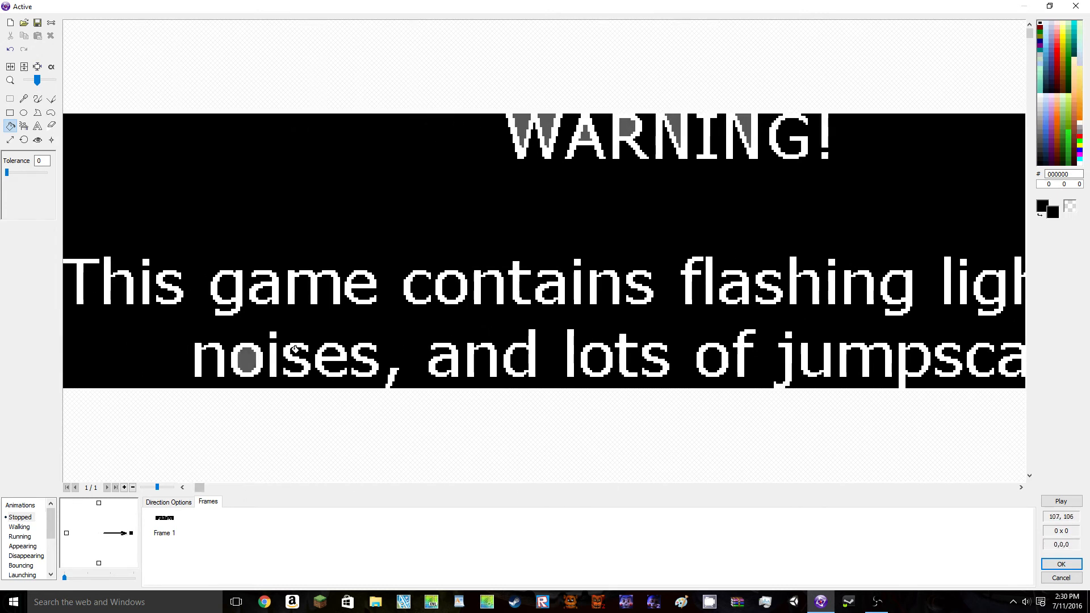
left_click(244, 360)
Fill the grey gaps in the letters of the "WARNING!" heading with black and accept the edited image
left_click(525, 120)
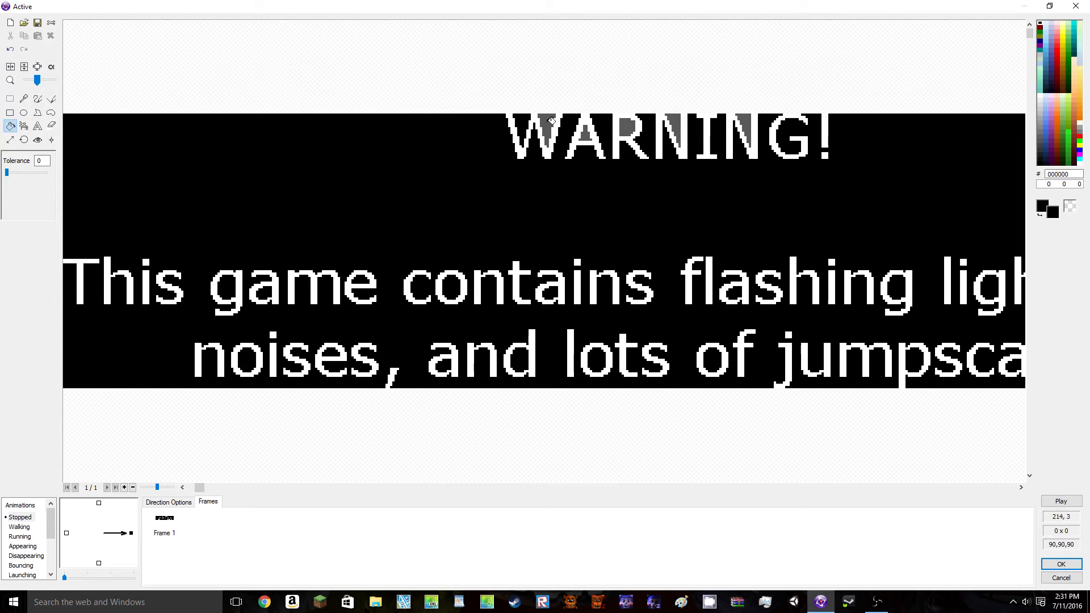
left_click(549, 120)
left_click(588, 135)
left_click(624, 128)
left_click(676, 120)
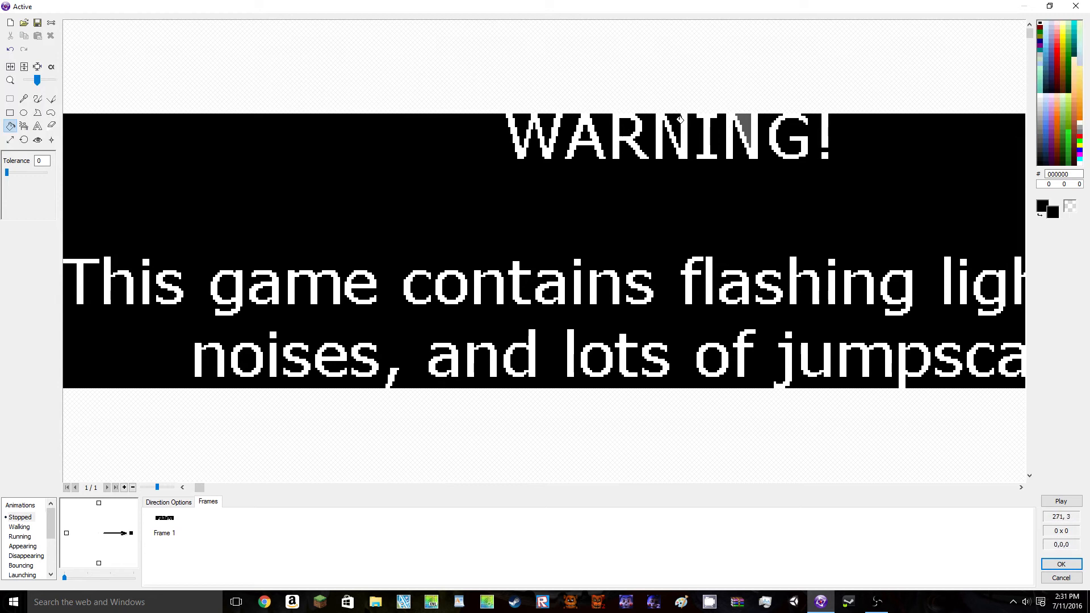
left_click(755, 119)
left_click(1061, 564)
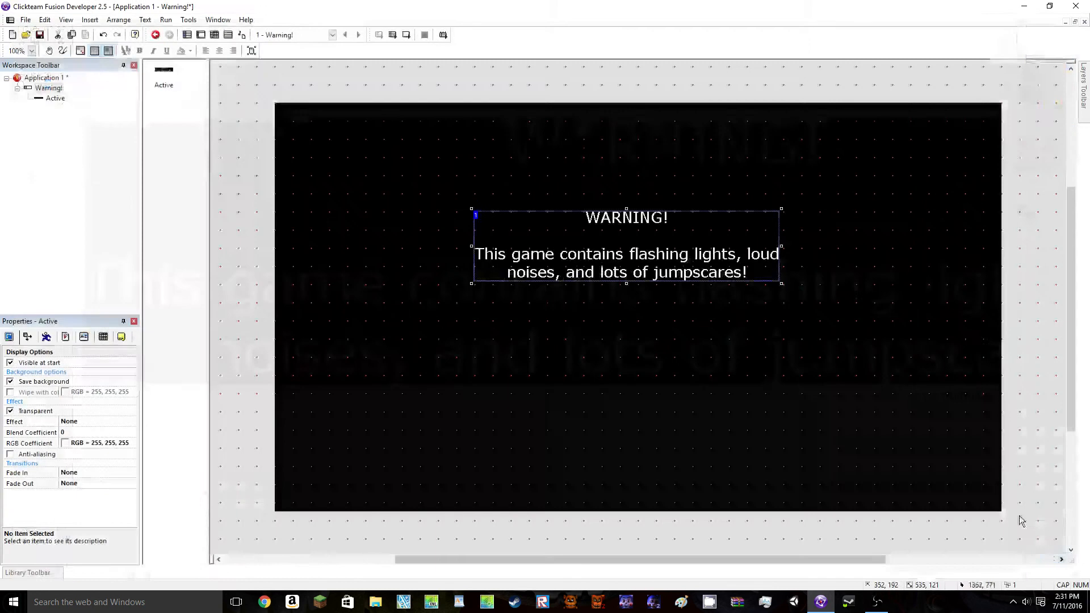
Try rotating the warning object slightly in the frame and undo the rotation
left_click(410, 167)
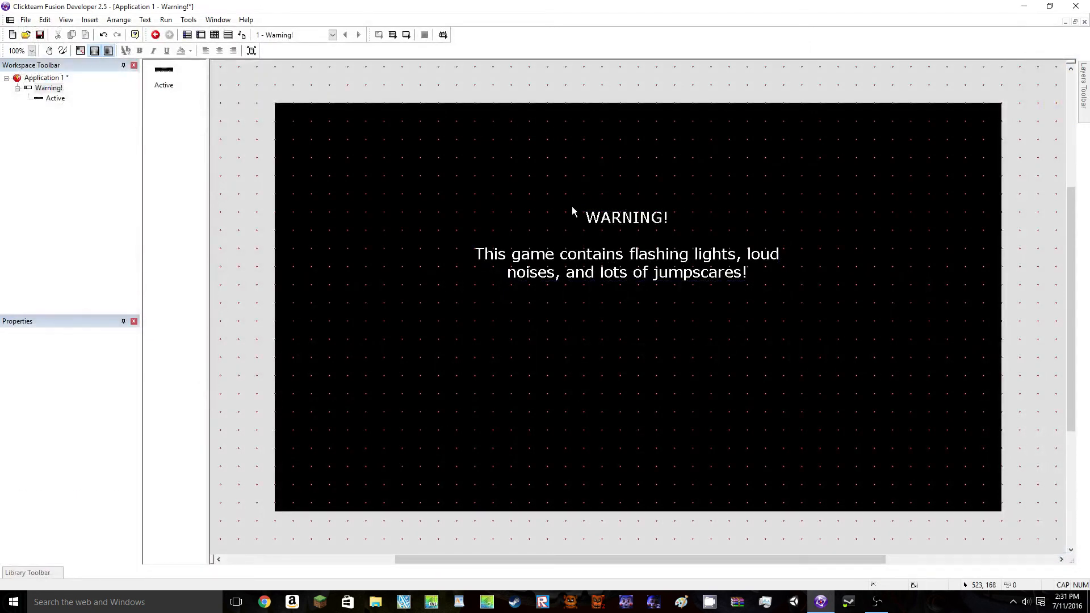
left_click(614, 259)
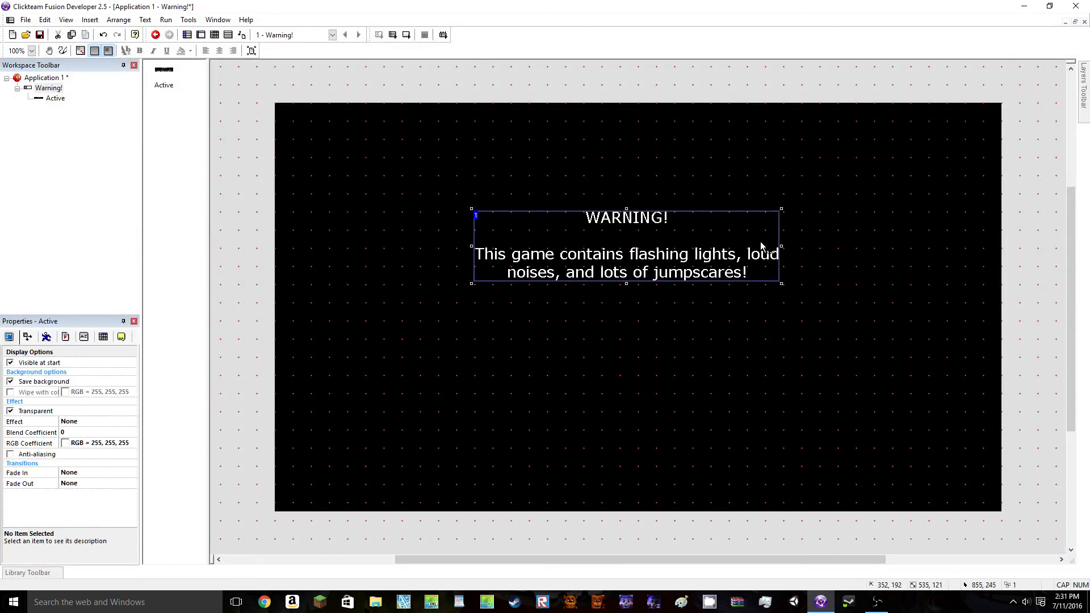
left_click(548, 282)
left_click(574, 260)
left_click(573, 260)
mouse_move(782, 286)
left_mouse_down()
mouse_move(736, 358)
mouse_move(763, 281)
left_mouse_up()
key("ctrl+z")
left_click(676, 315)
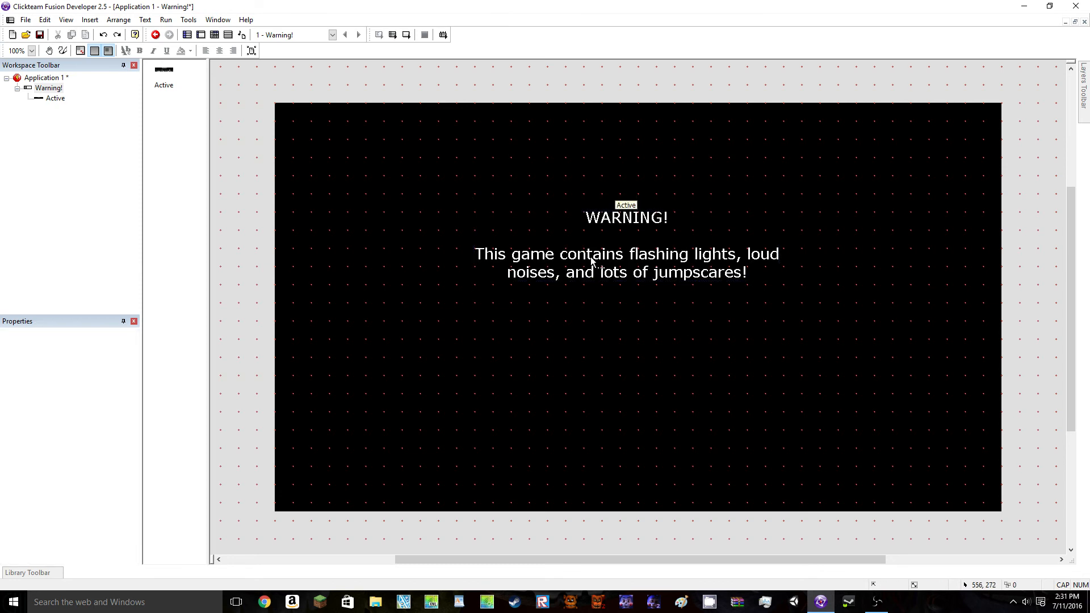
Redo and undo the warning object's slight rotation twice, leaving it undone
left_click(591, 262)
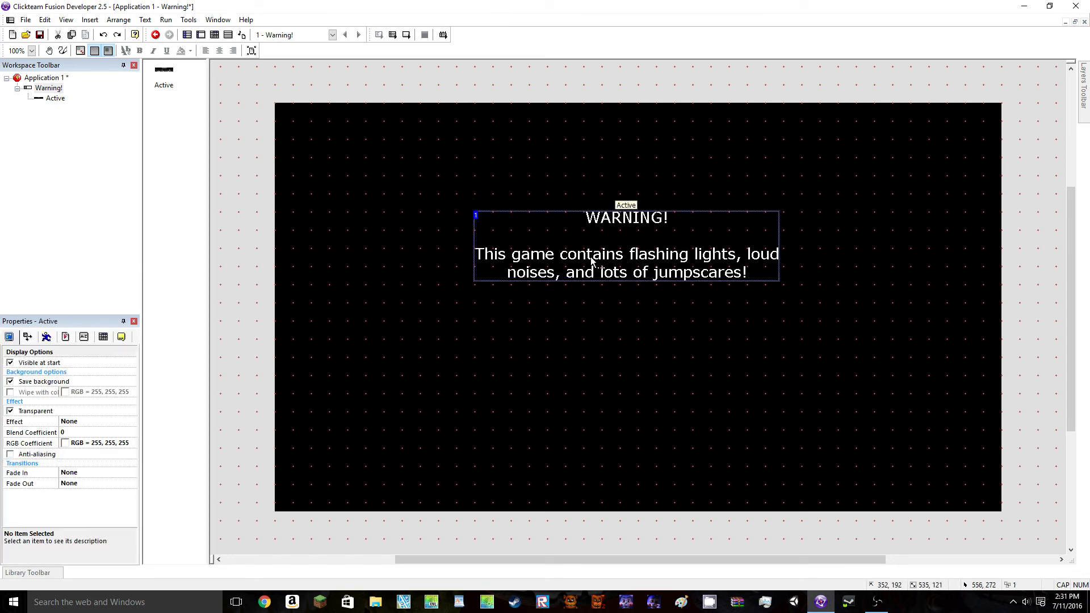
key("ctrl+y")
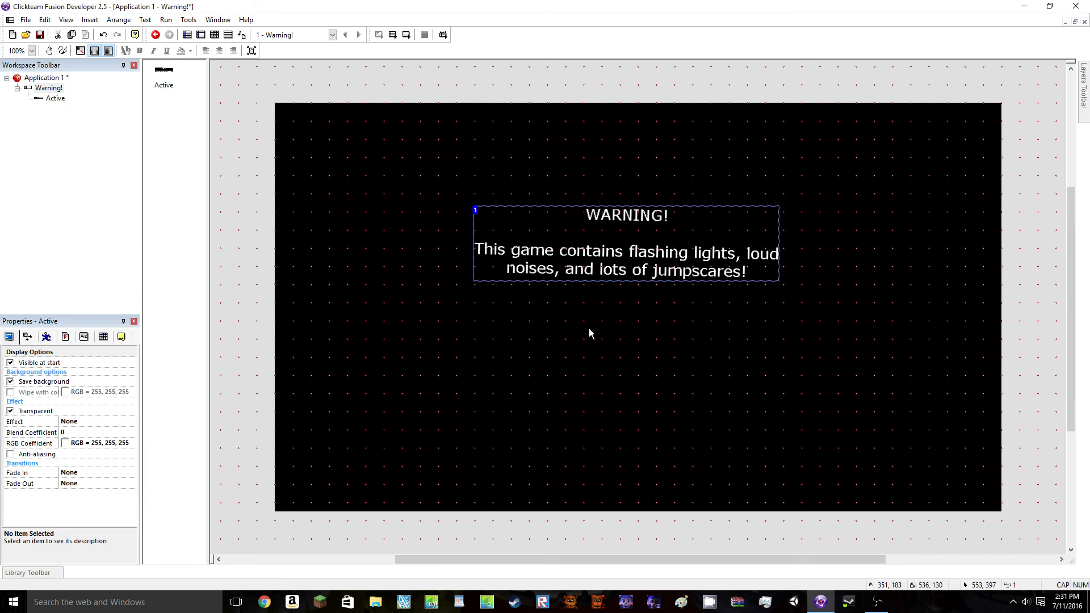
key("ctrl+z")
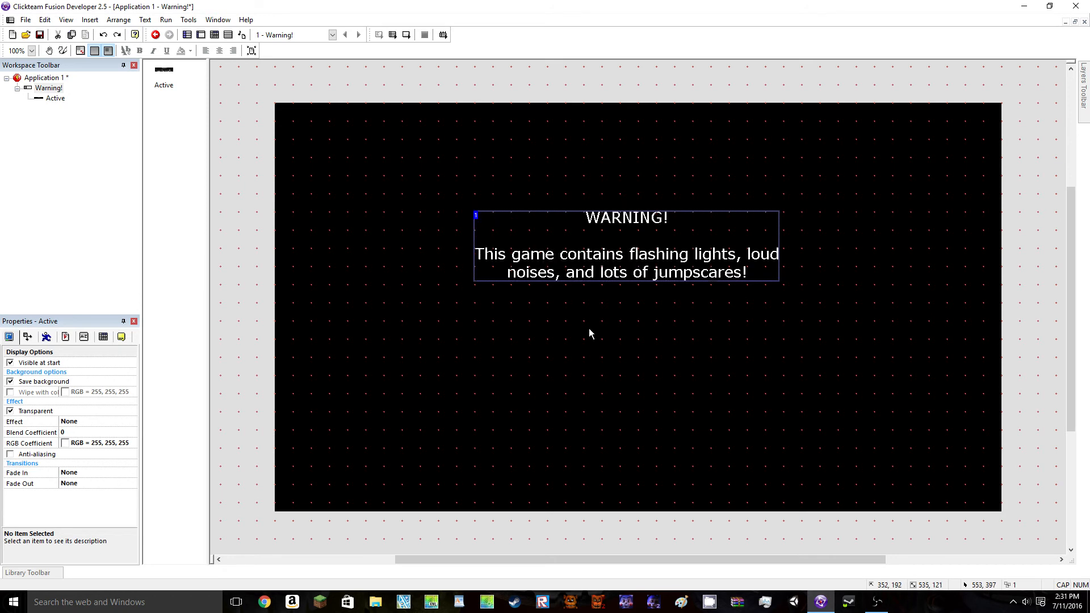
key("ctrl+y")
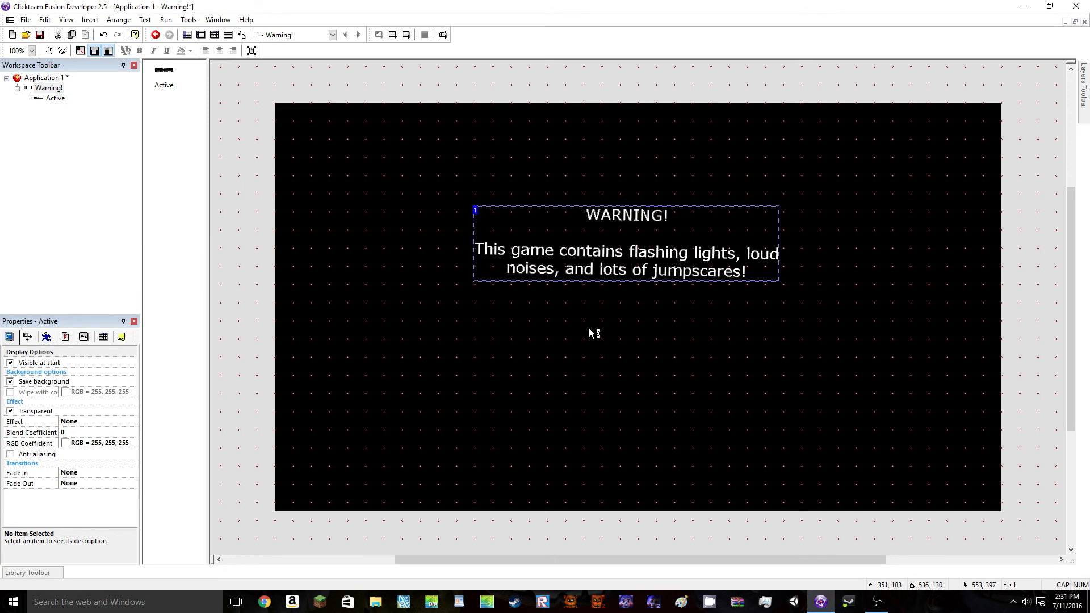
key("ctrl+z")
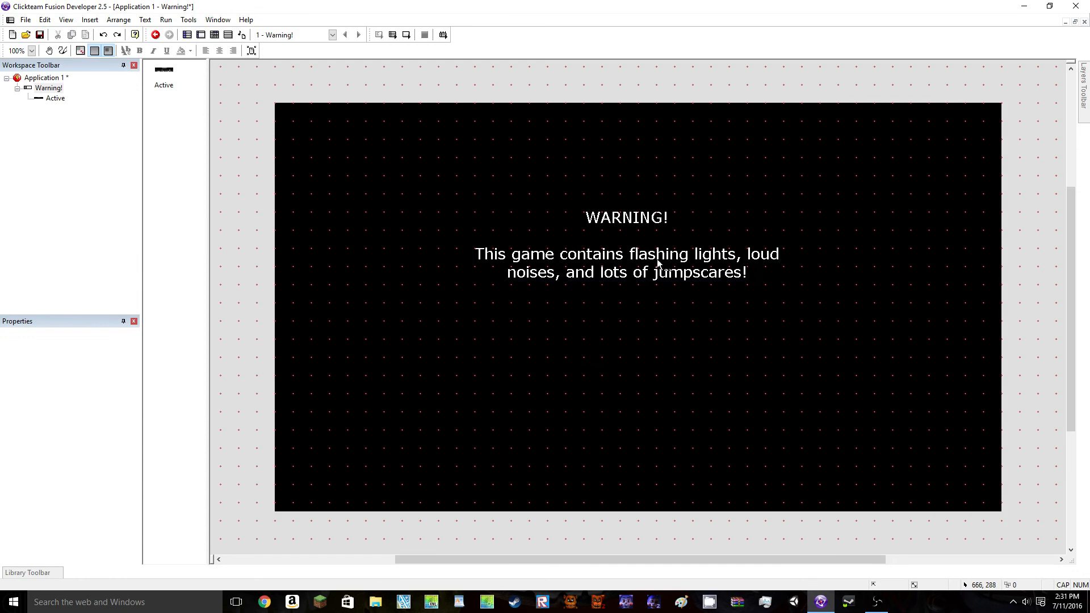
Reopen the warning object's image to check the black letter fills and close the picture editor
left_click(664, 256)
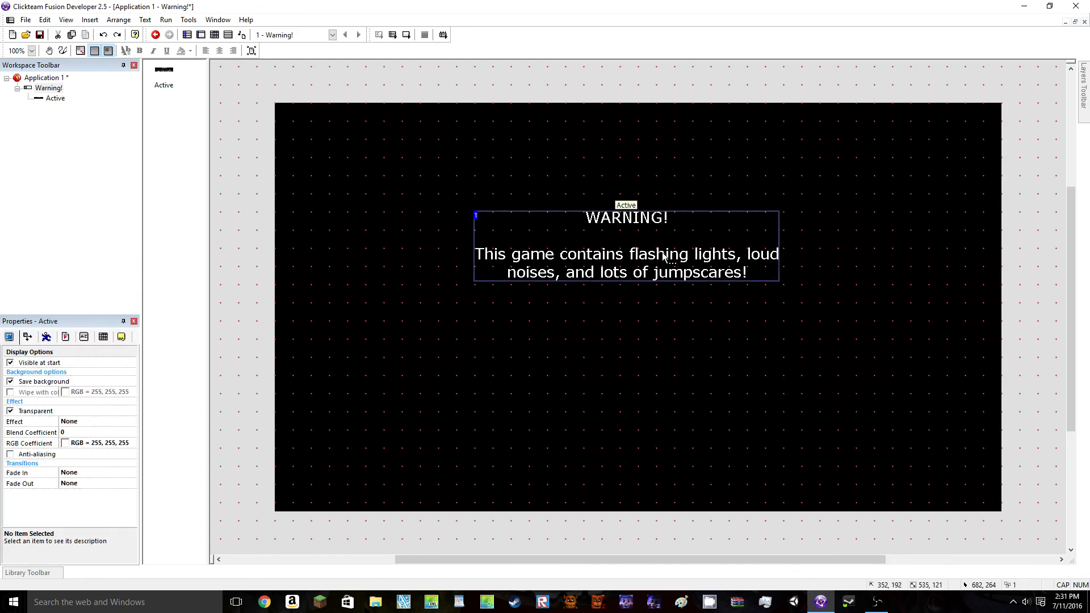
left_click(599, 354)
double_click(629, 250)
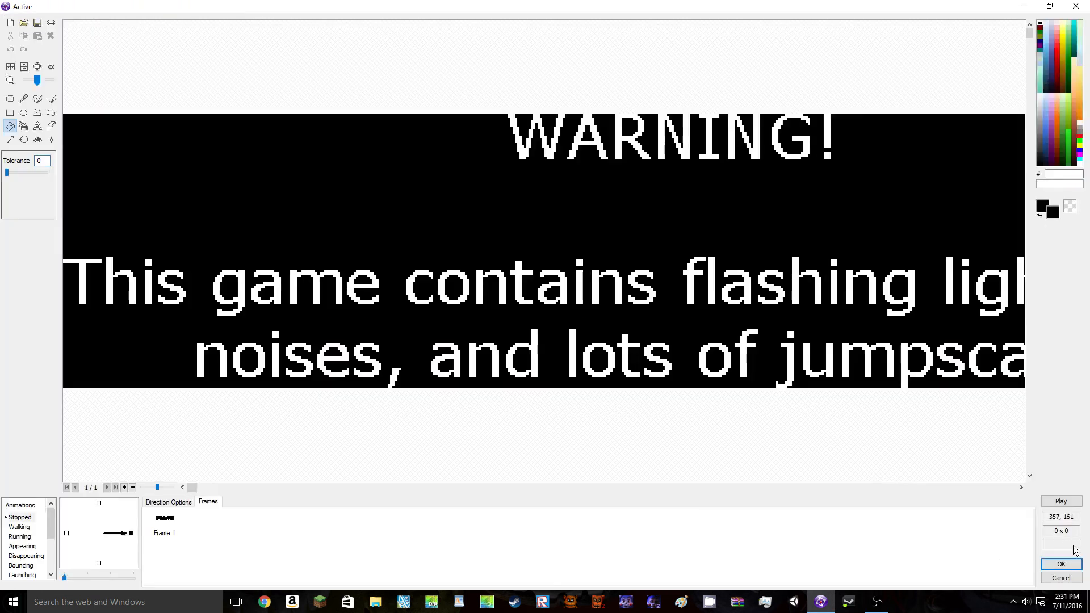
left_click(1060, 563)
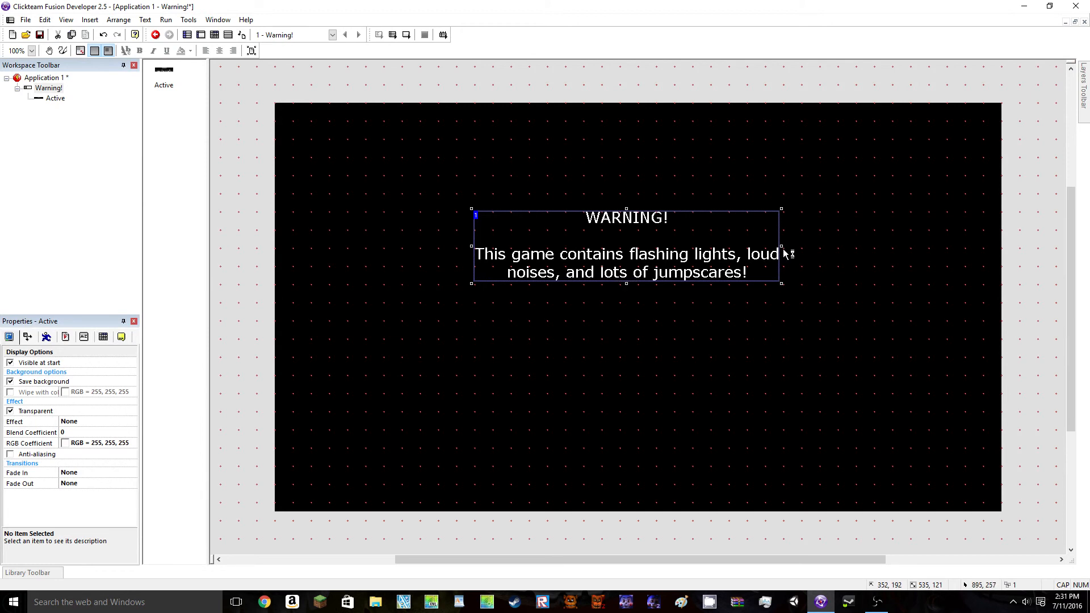
Enlarge the warning object to about 677 by 225 and move it to about X 224, Y 96
left_click_drag(782, 245, 862, 245)
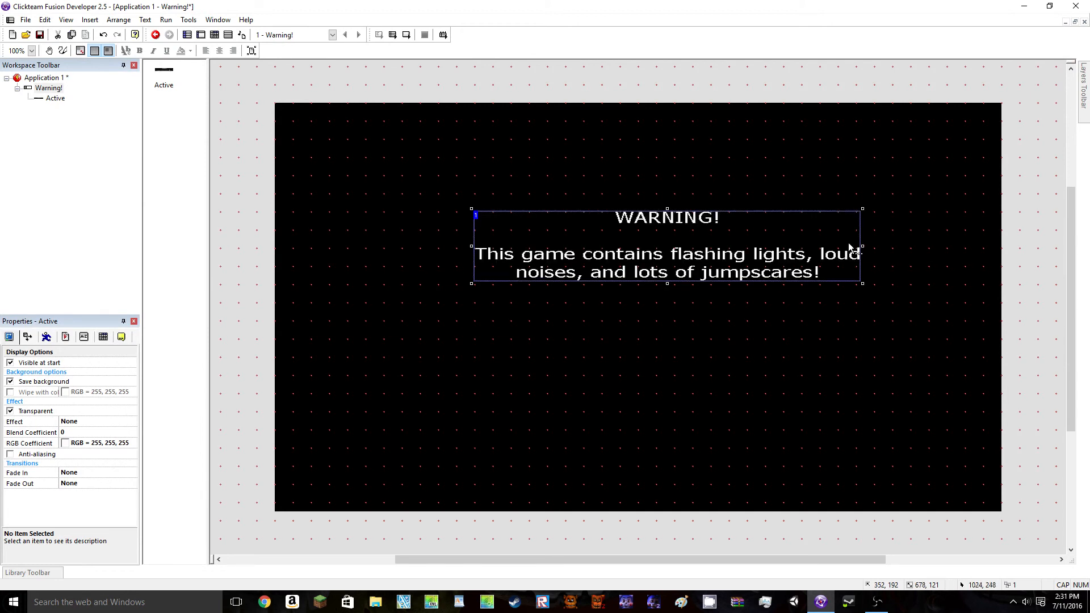
left_click_drag(667, 283, 667, 343)
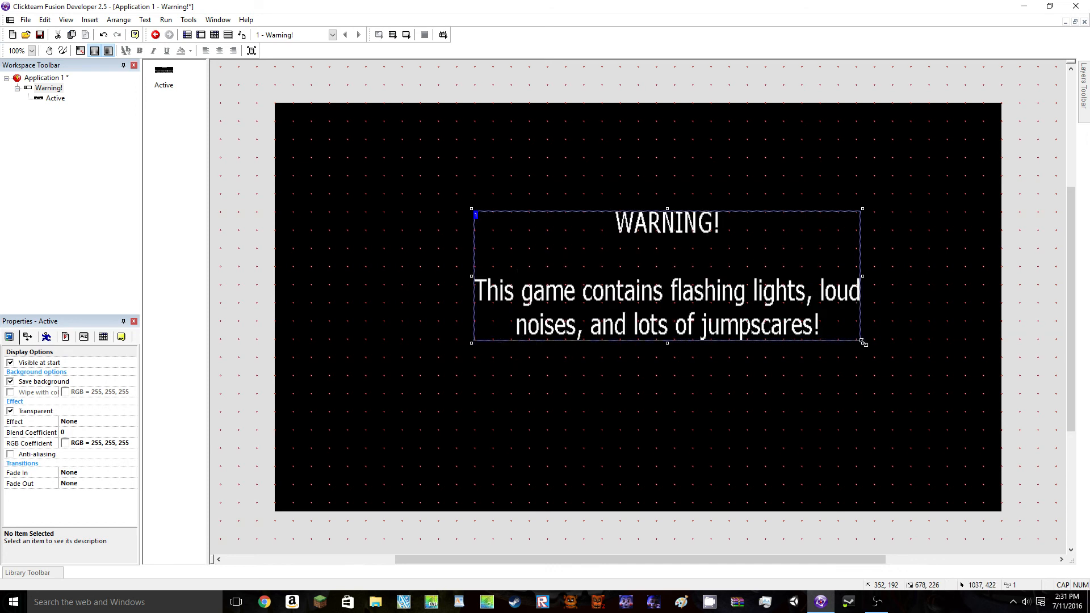
left_click_drag(862, 343, 861, 370)
left_click(433, 215)
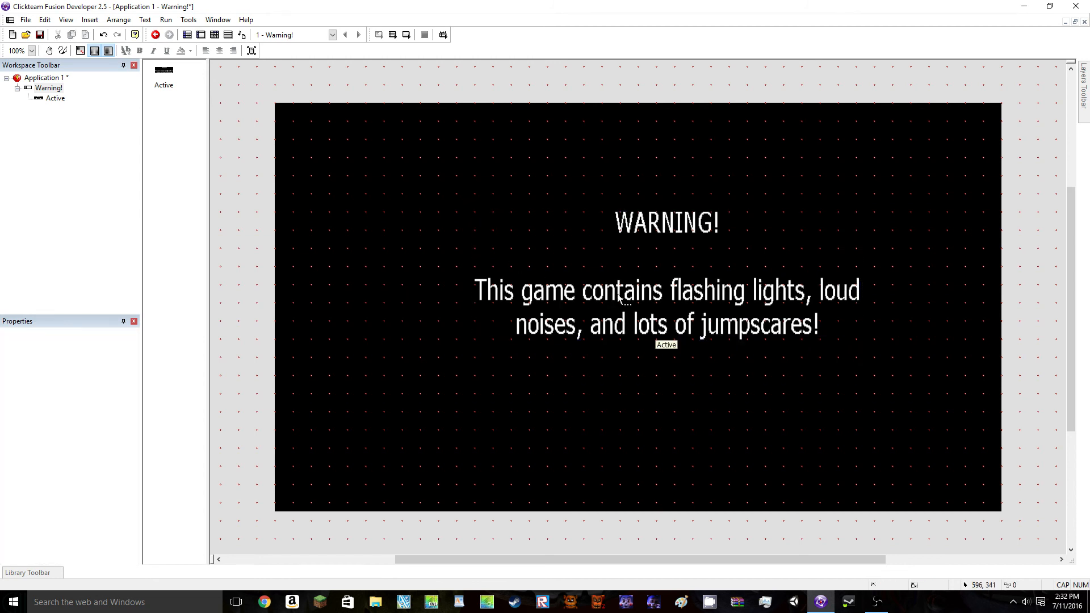
left_click_drag(629, 300, 556, 246)
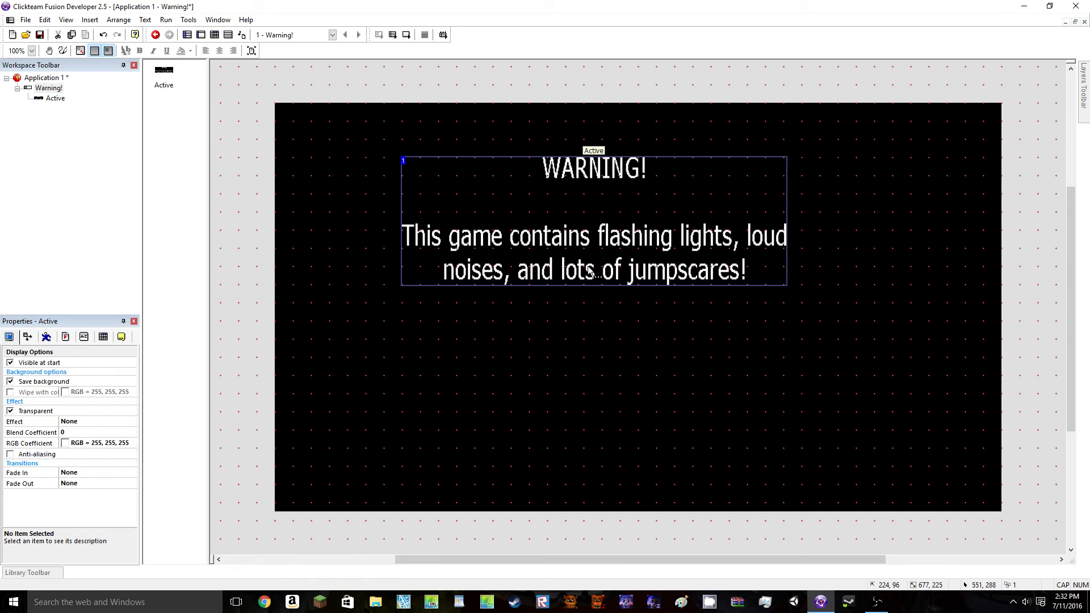
Move the warning object to about X 256, Y 128, test-run the current frame and close the preview
left_click_drag(590, 271, 608, 290)
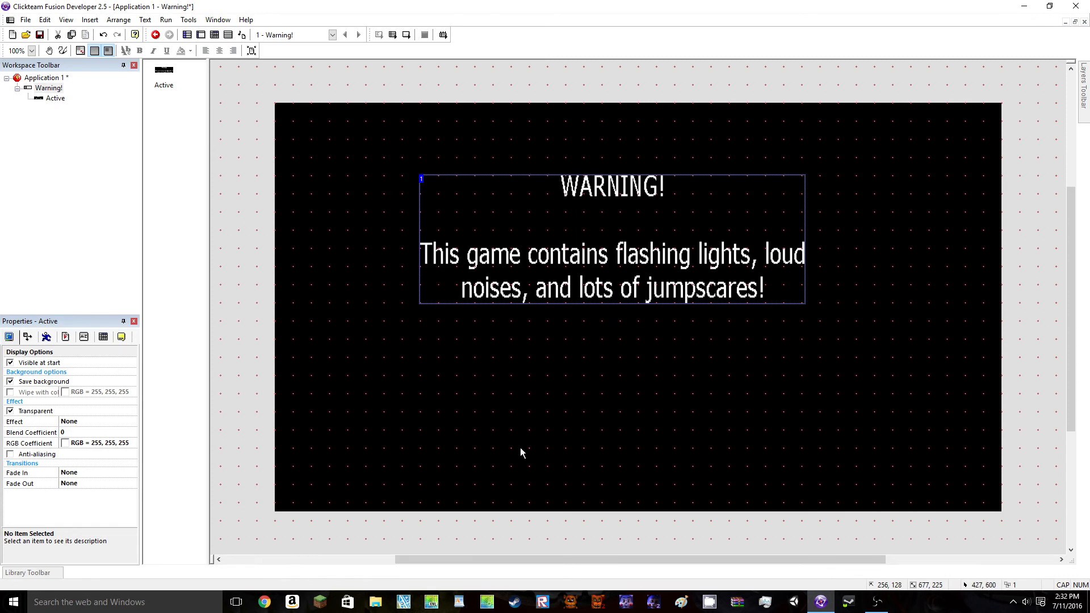
left_click(546, 518)
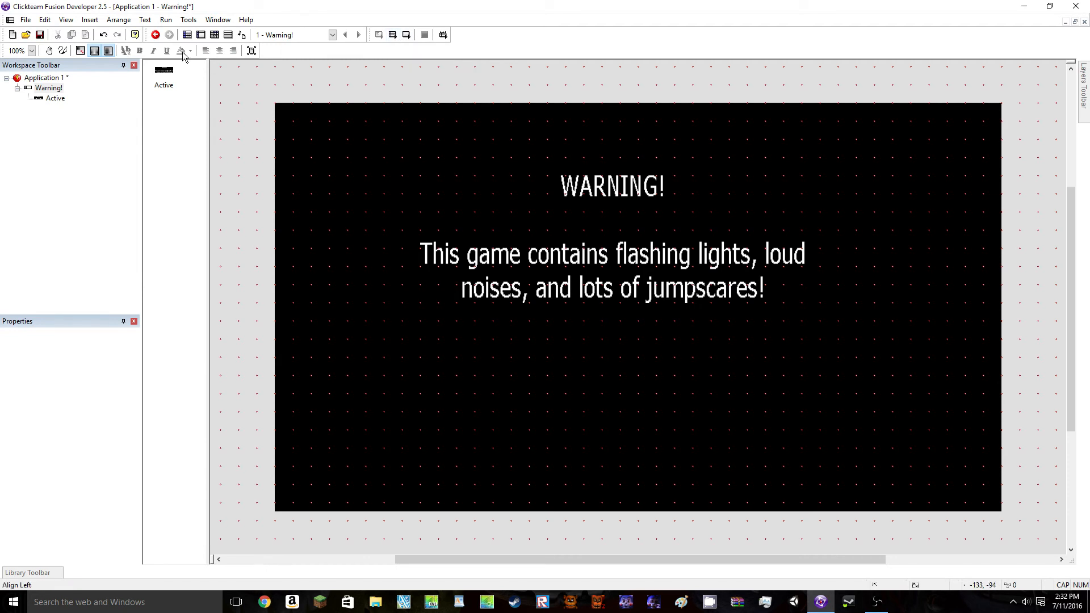
left_click(16, 89)
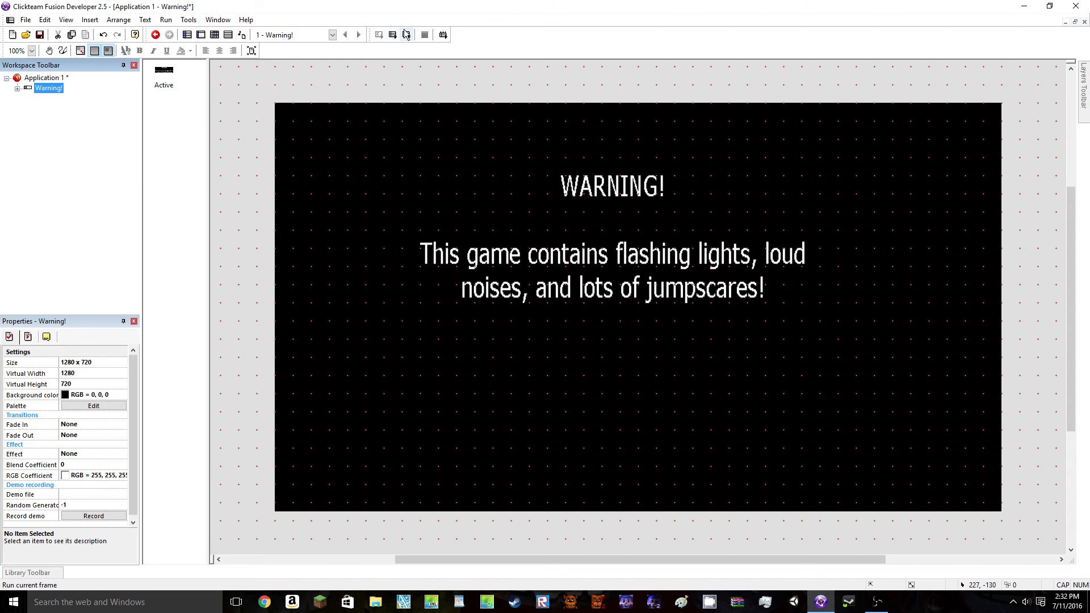
left_click(406, 36)
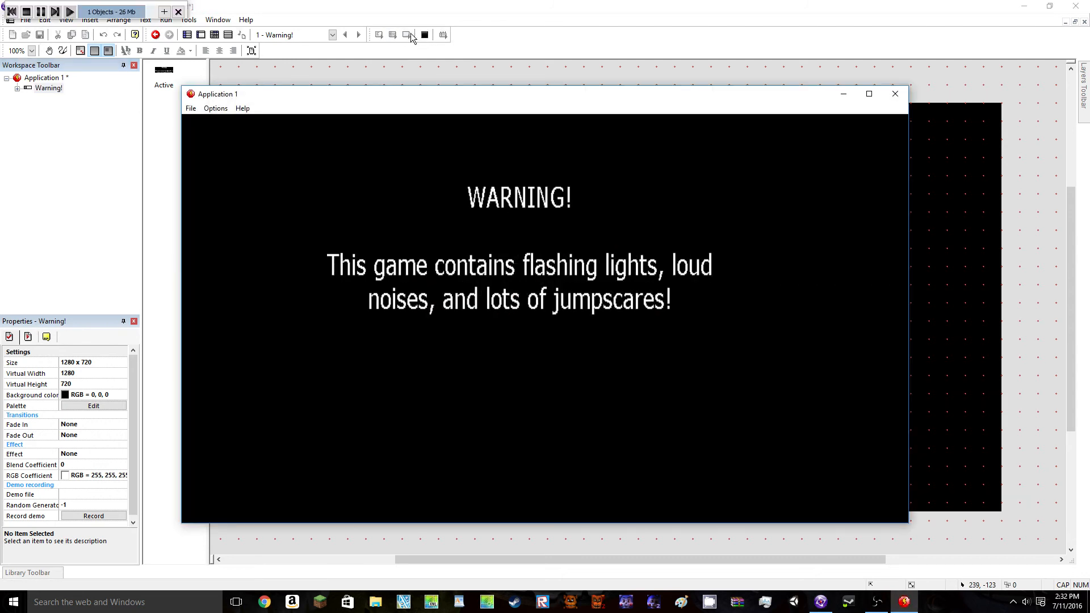
left_click(895, 93)
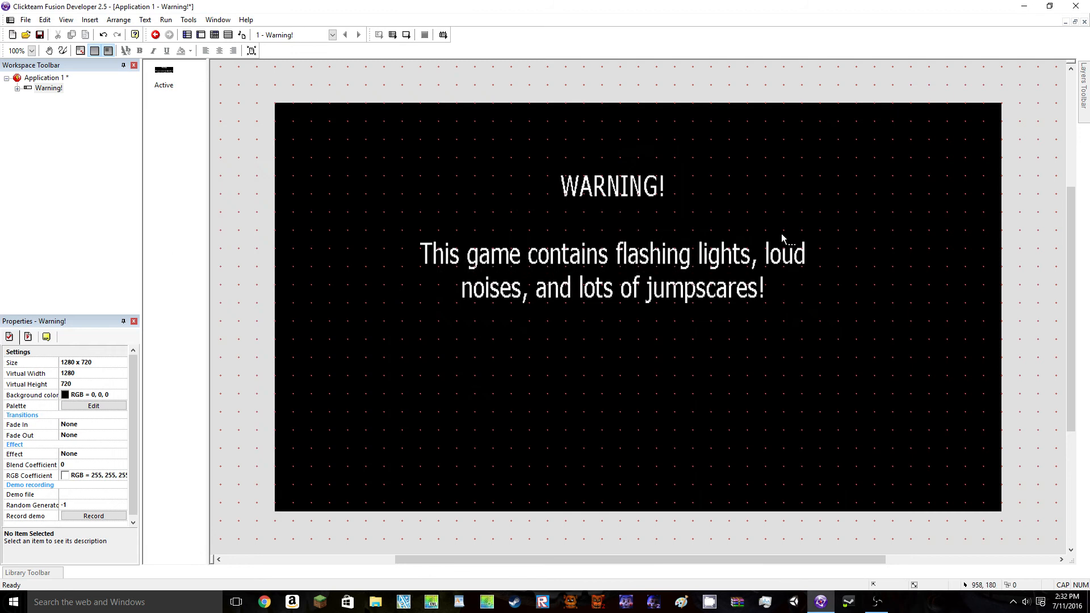
Enable Resize display to fill window size in the application's window properties
left_click(46, 80)
left_click(28, 337)
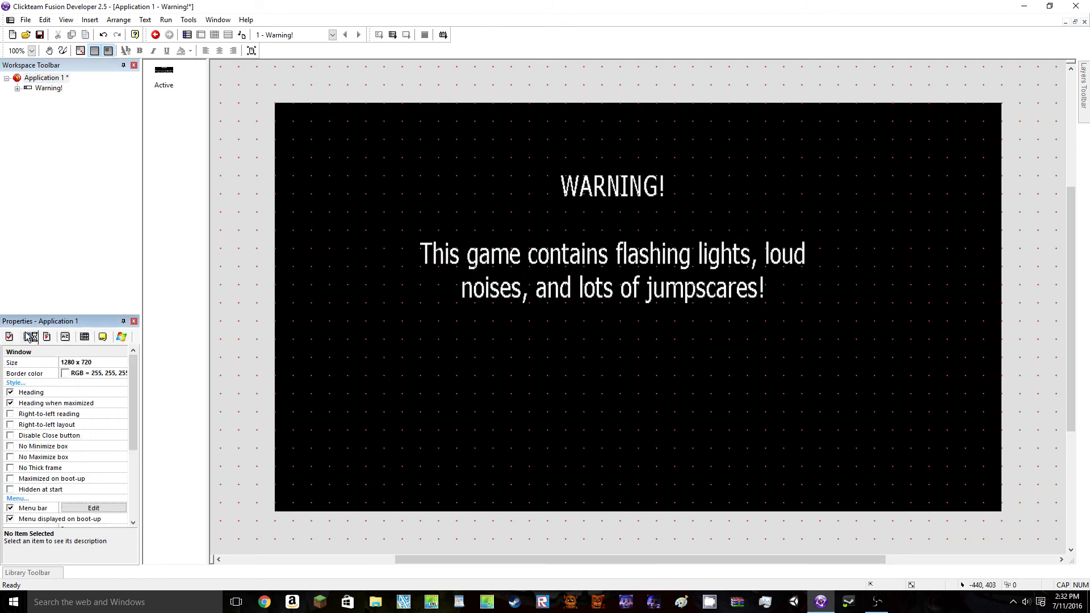
scroll(121, 440, "down", 4)
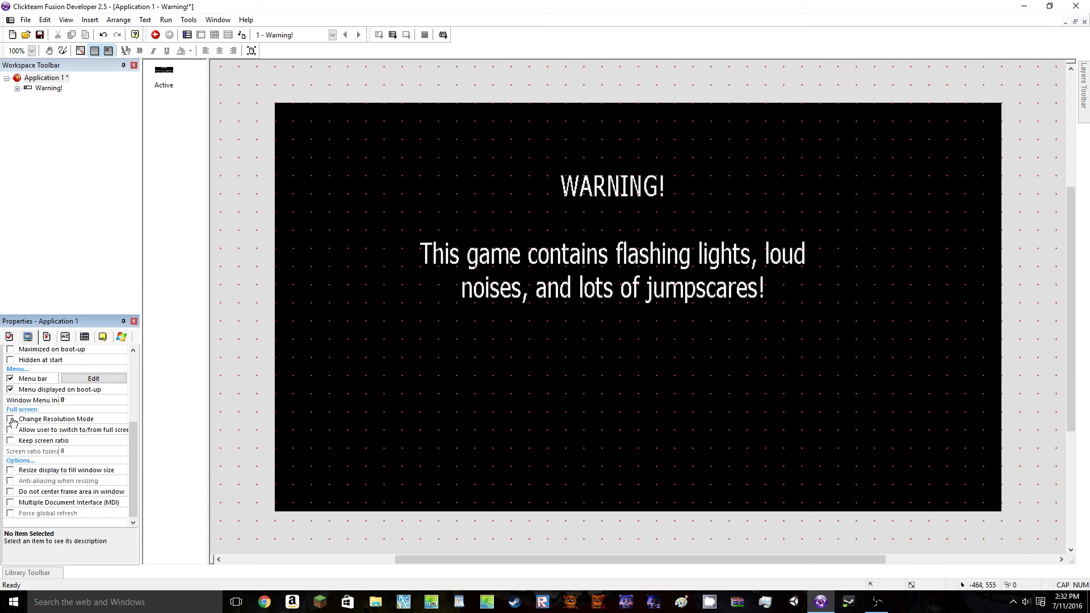
left_click(10, 471)
left_click(253, 397)
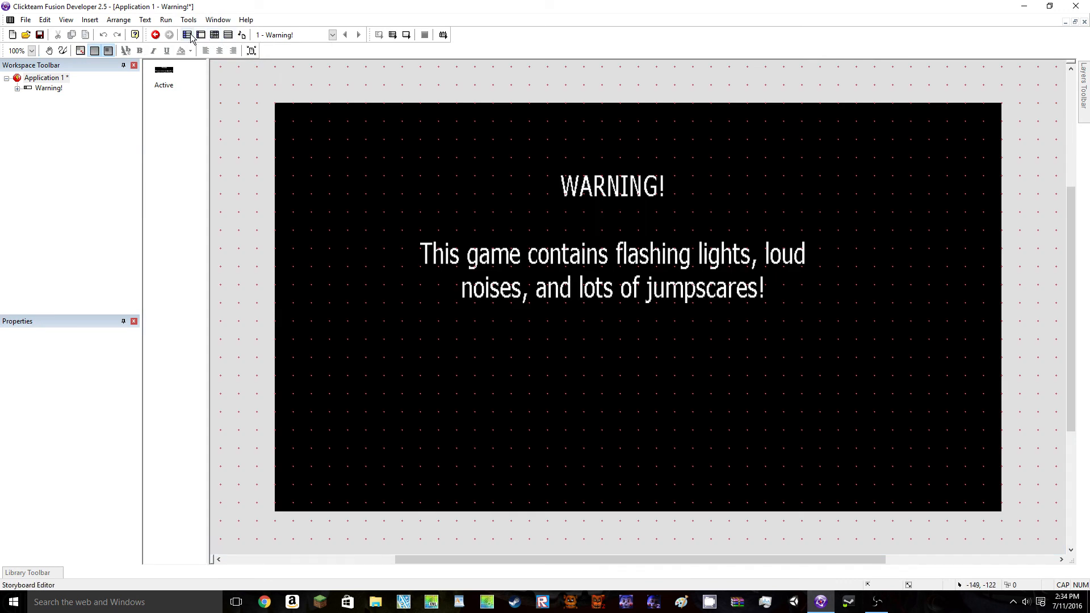
Look through the Storyboard Editor, Frame Editor, Event Editor and Event List Editor for the Warning! frame
left_click(188, 35)
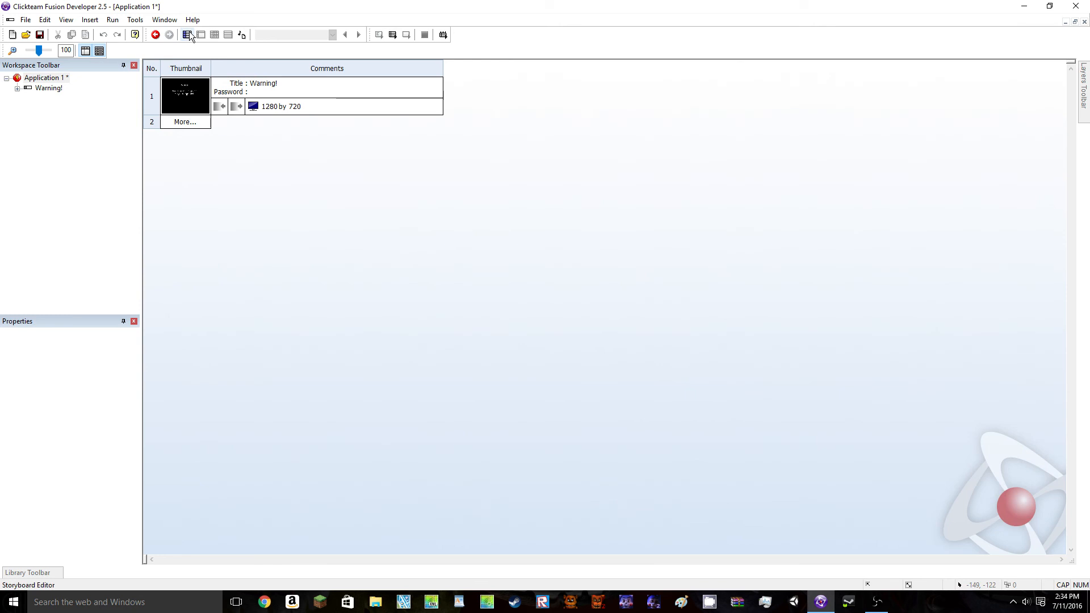
double_click(151, 102)
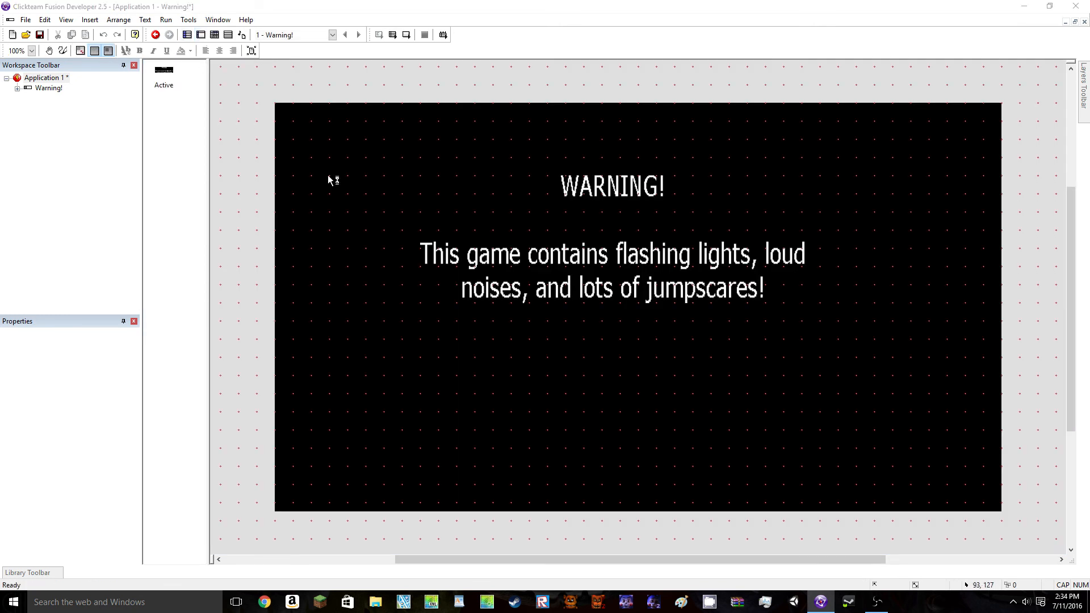
left_click(214, 34)
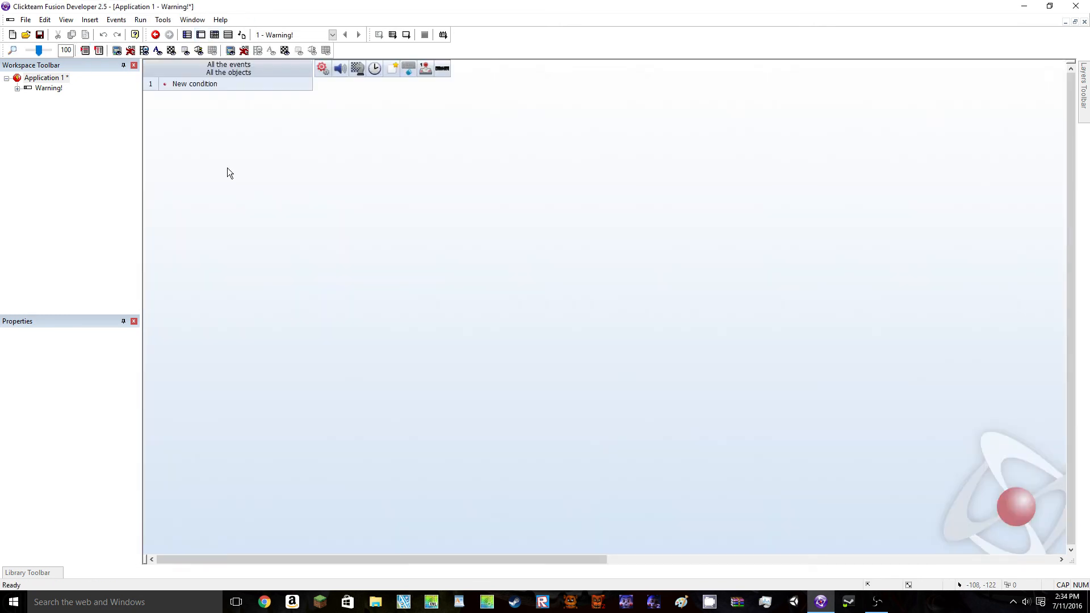
left_click(229, 34)
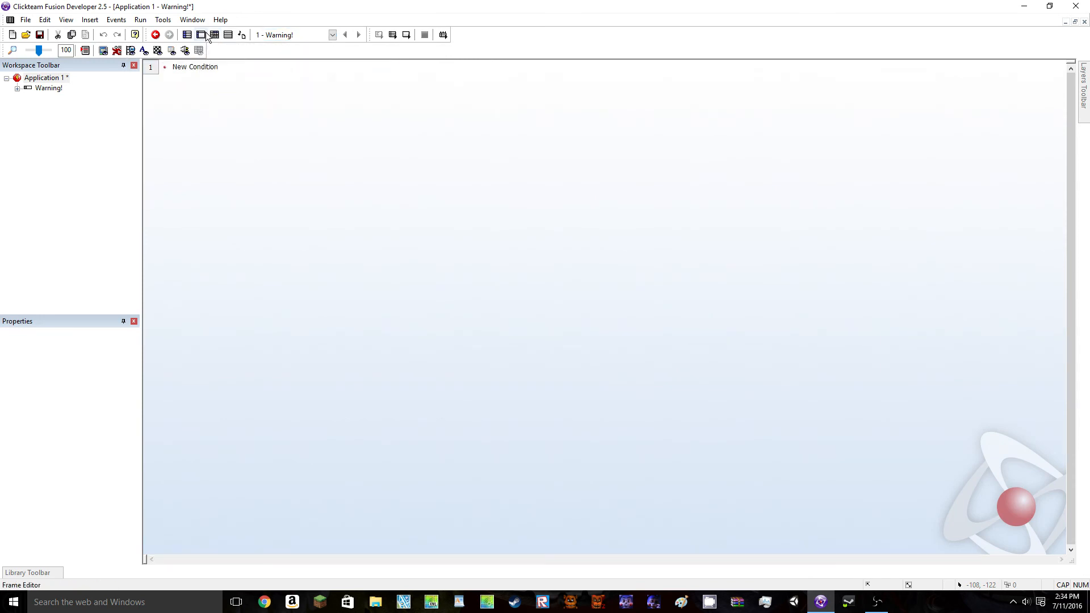
left_click(201, 35)
Start a new condition in the Event Editor and examine the system, sound, storyboard, timer, create-object and warning object conditions
left_click(215, 35)
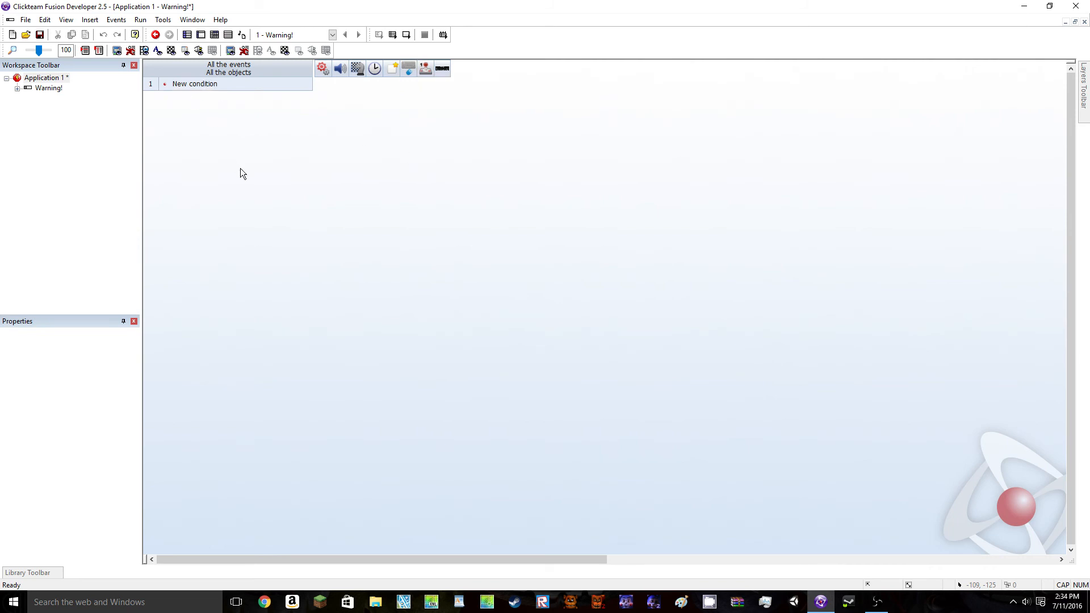
double_click(213, 84)
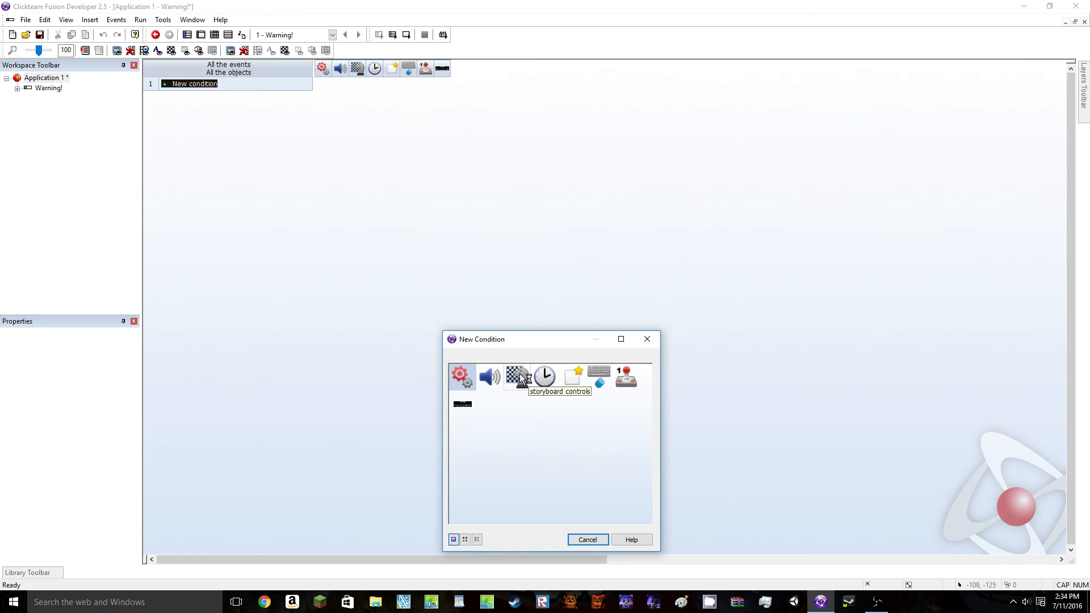
left_click(462, 377)
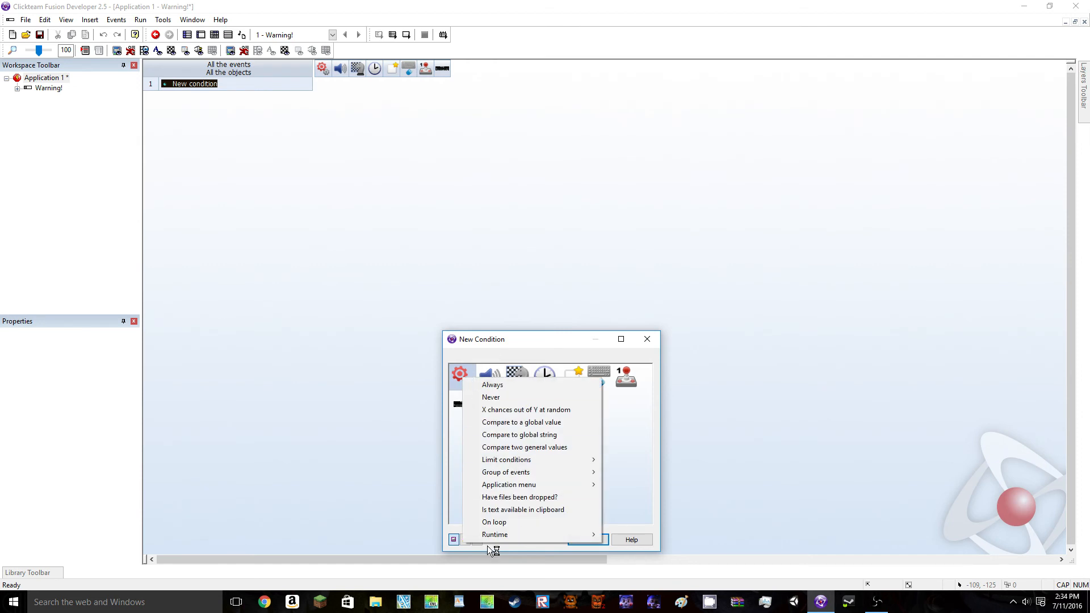
mouse_move(595, 464)
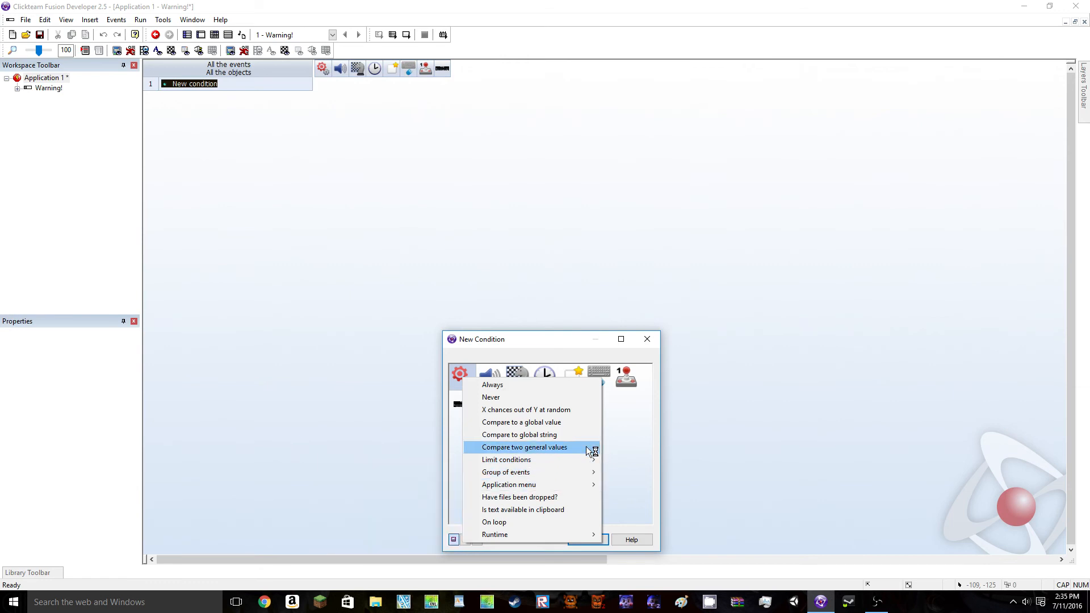
left_click(618, 441)
left_click(489, 373)
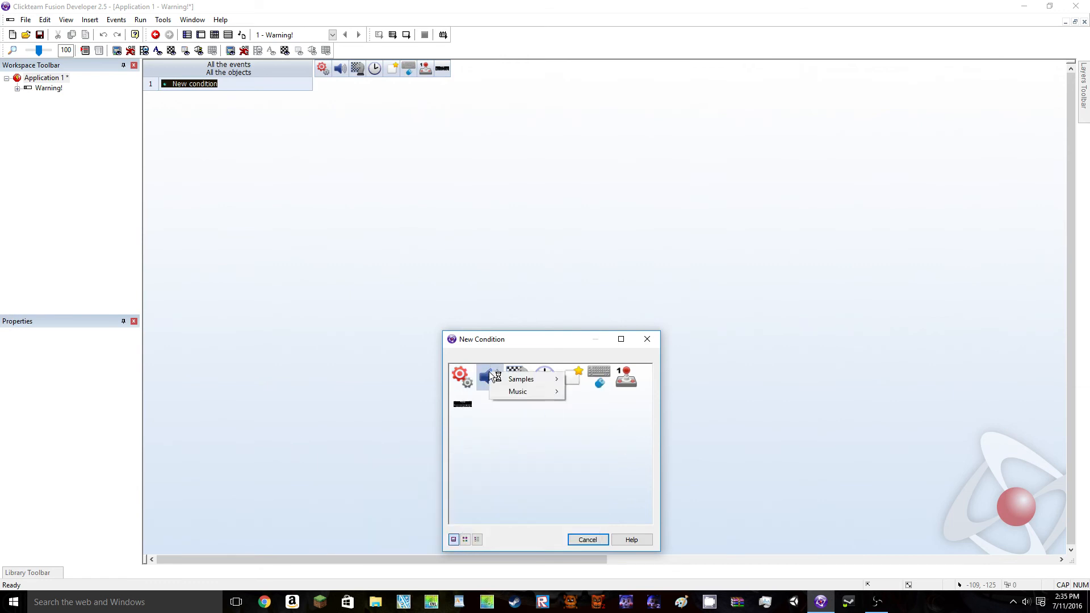
mouse_move(520, 378)
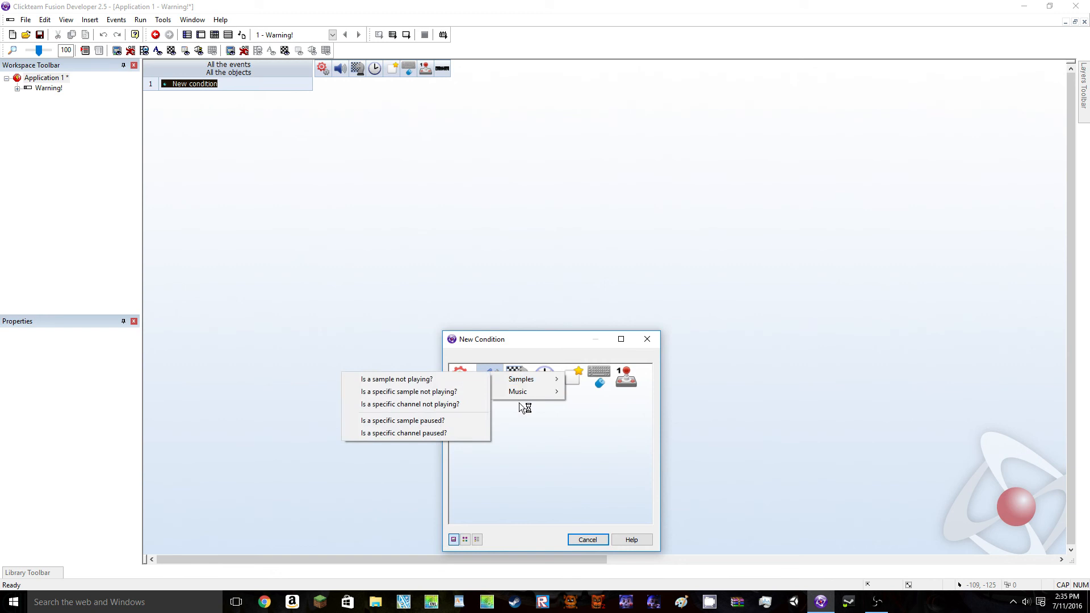
left_click(534, 438)
left_click(516, 379)
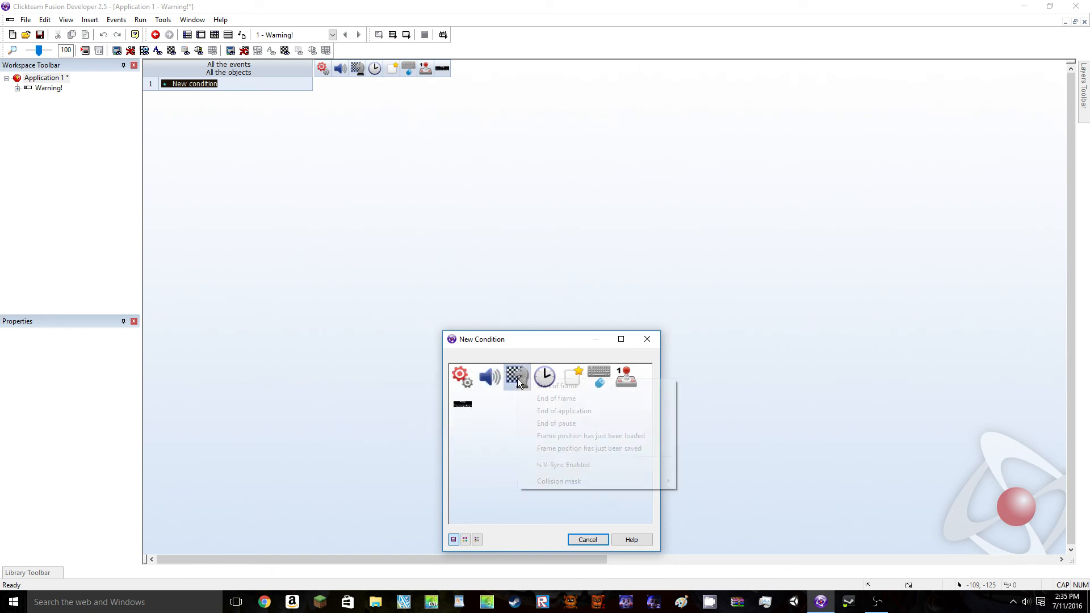
left_click(492, 441)
left_click(547, 371)
left_click(570, 394)
left_click(571, 375)
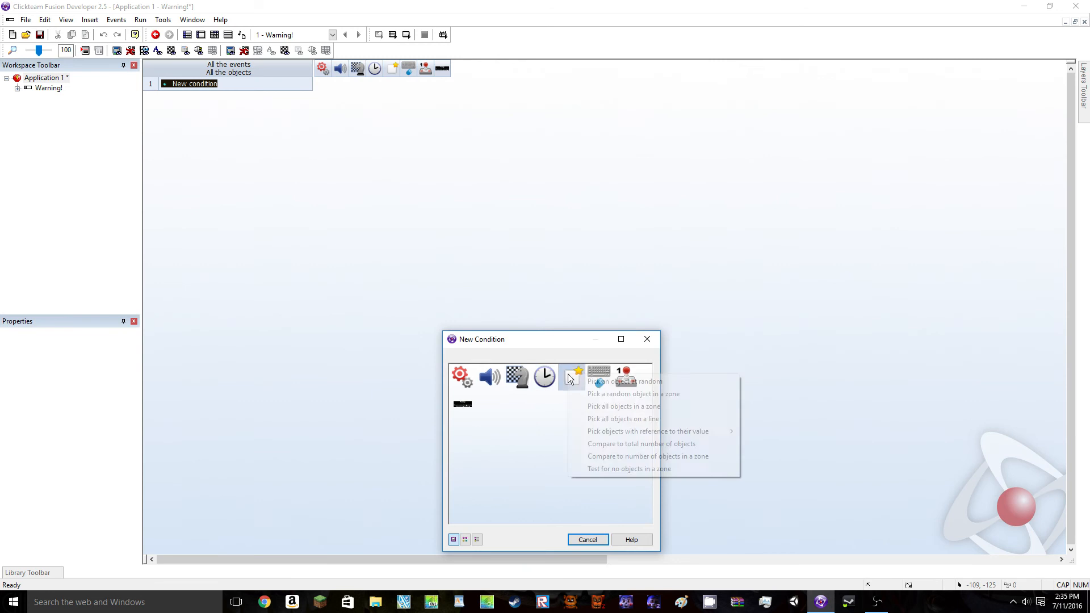
left_click(413, 399)
left_click(461, 404)
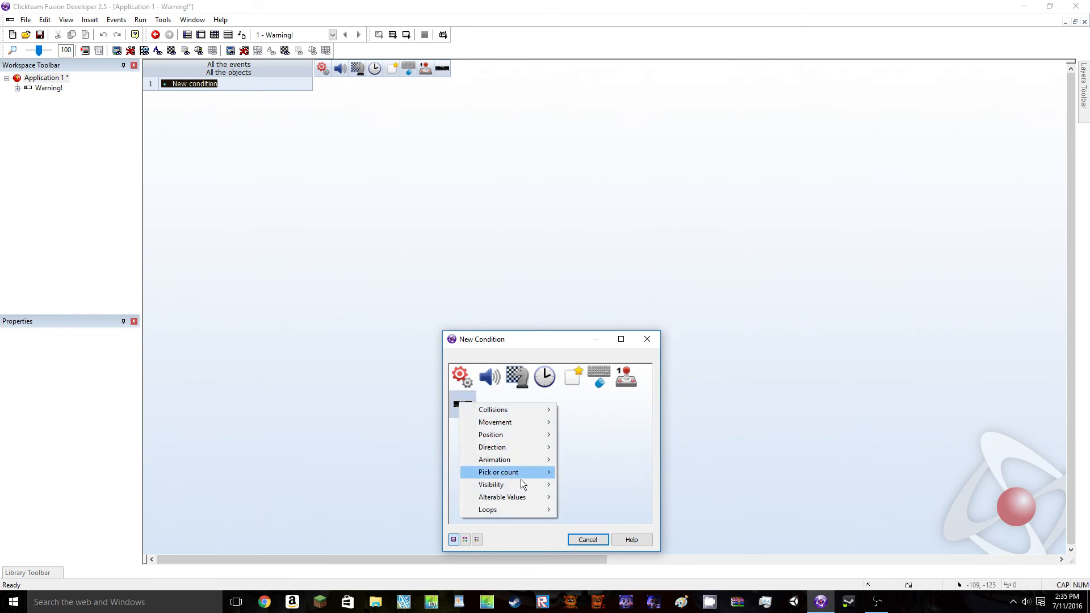
left_click(590, 478)
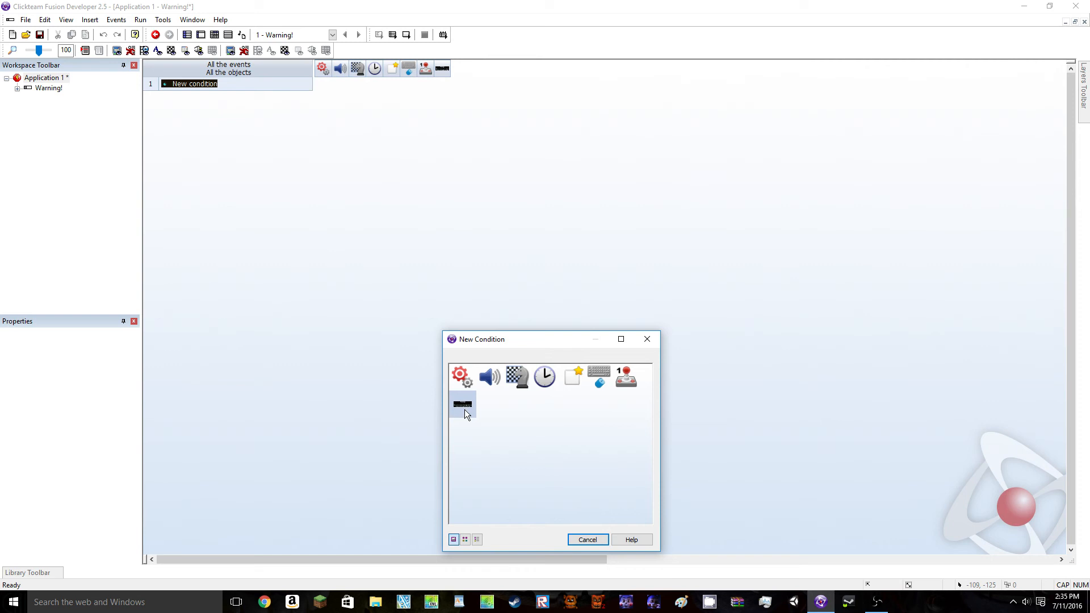
left_click(464, 408)
left_click(612, 435)
Add the storyboard condition Start of frame as the Warning! frame's first event
left_click(515, 377)
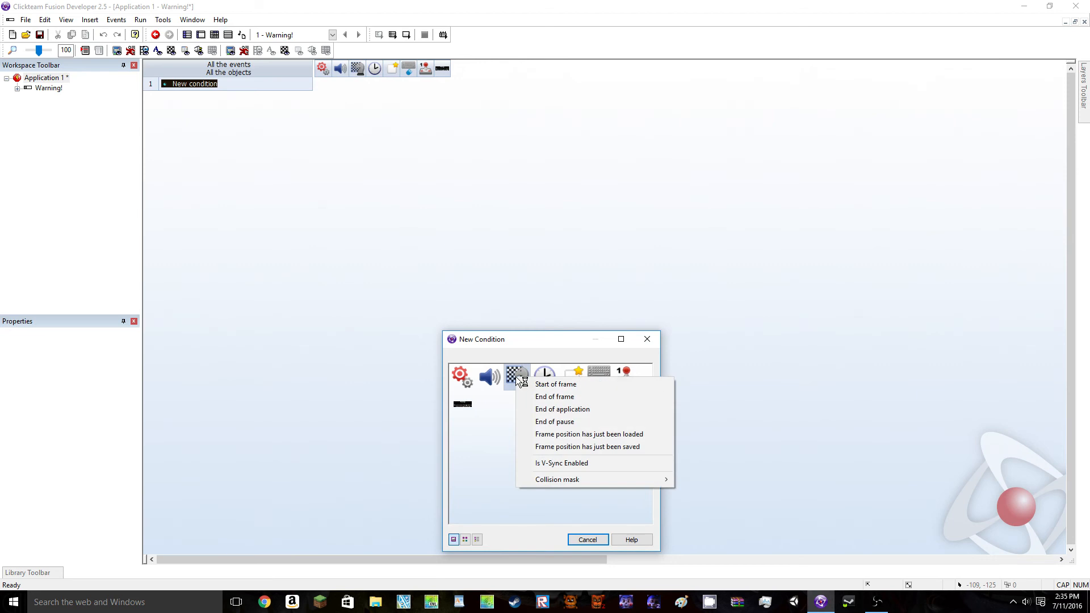
left_click(481, 411)
left_click(516, 377)
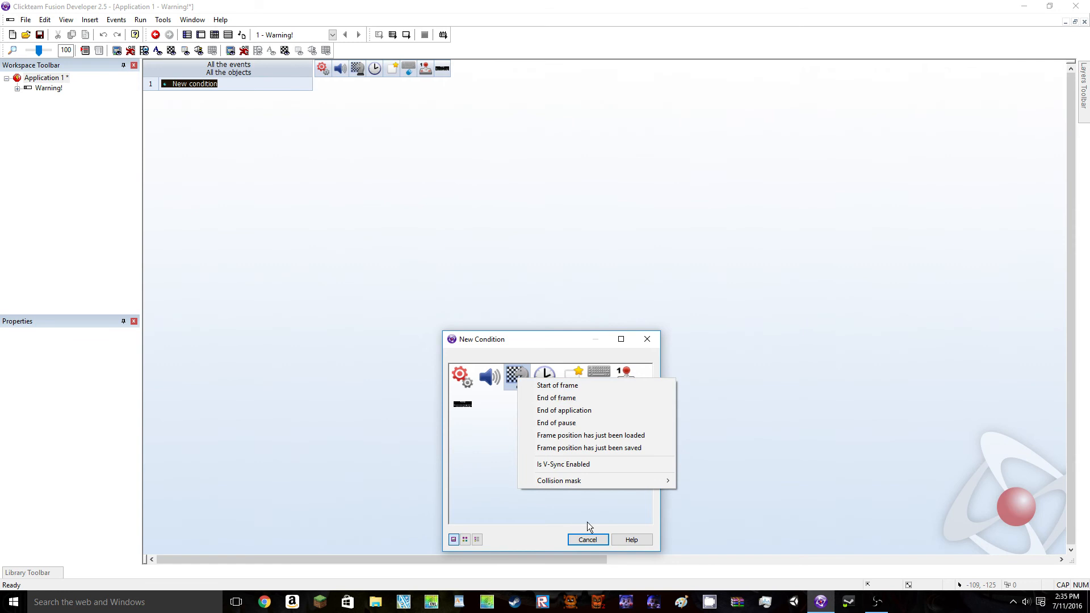
left_click(302, 195)
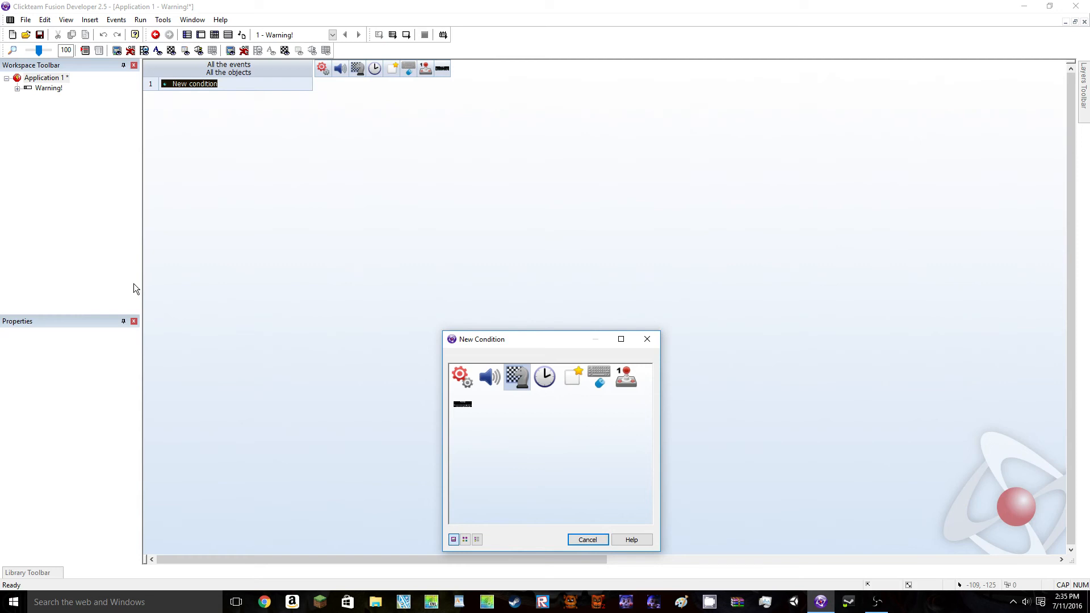
left_click(519, 378)
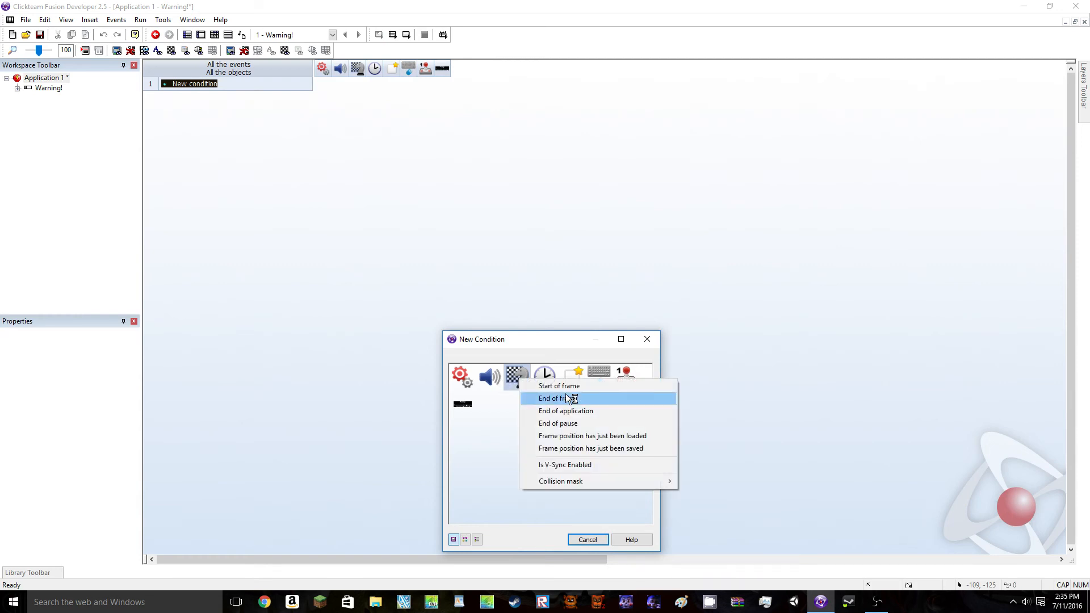
left_click(583, 385)
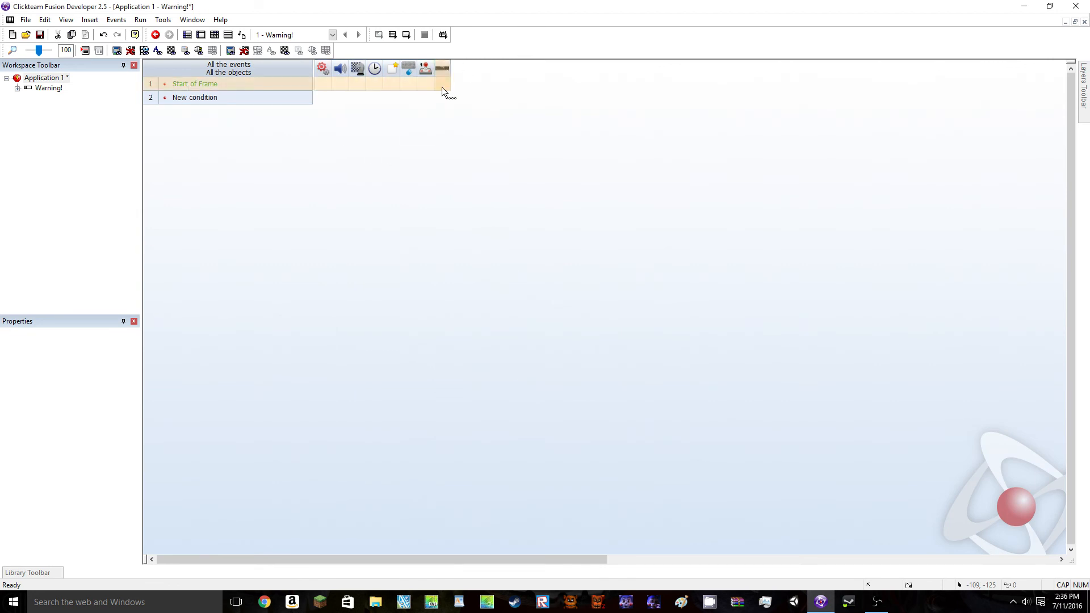
Examine the system, sound and storyboard actions available for the Start of Frame event
right_click(320, 84)
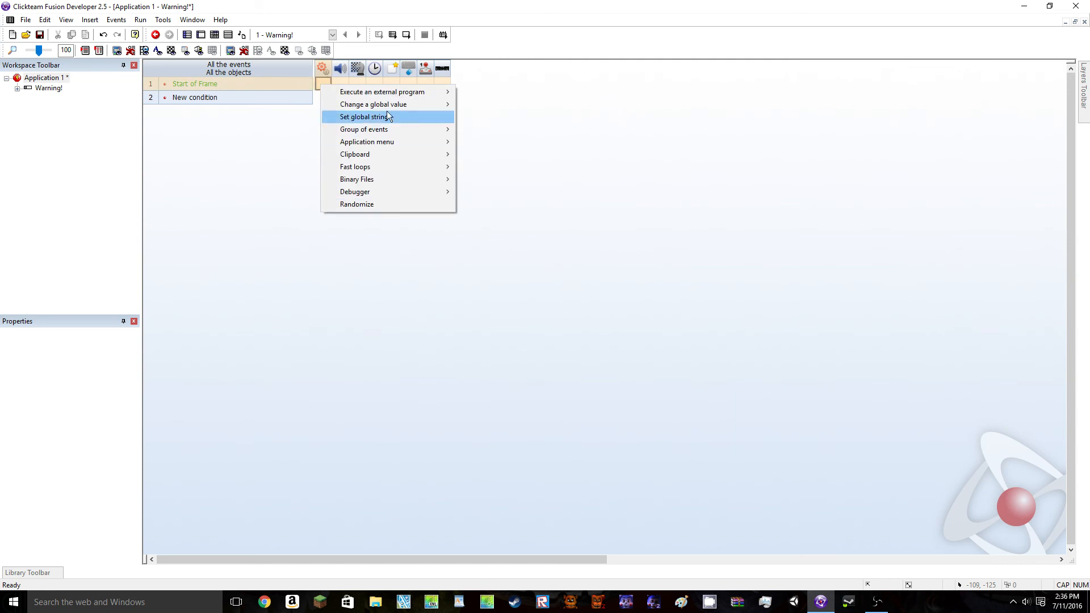
mouse_move(432, 89)
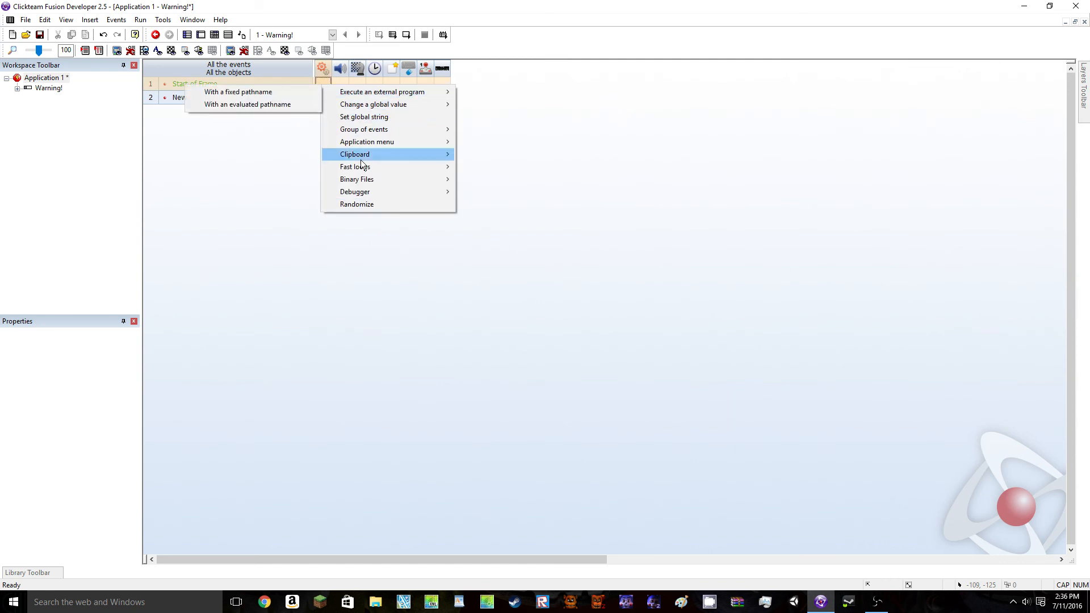
left_click(336, 221)
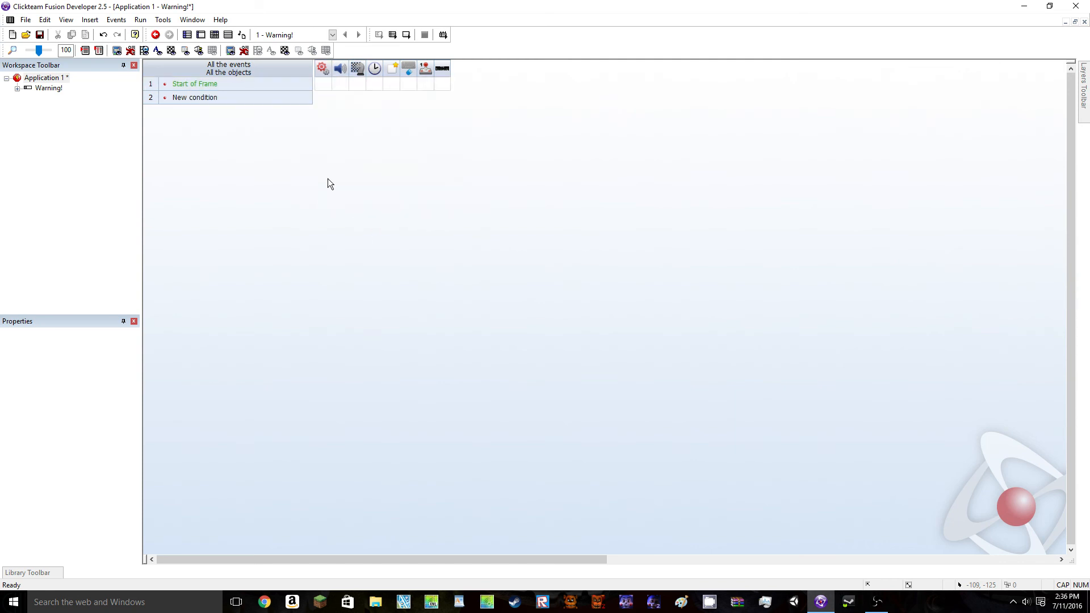
right_click(339, 84)
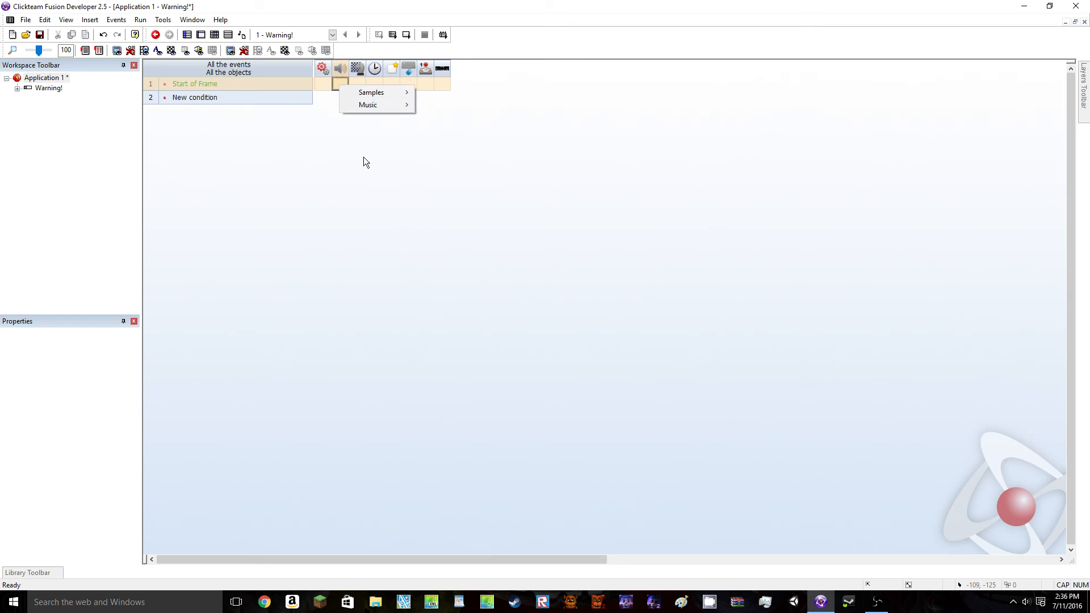
left_click(364, 159)
right_click(357, 84)
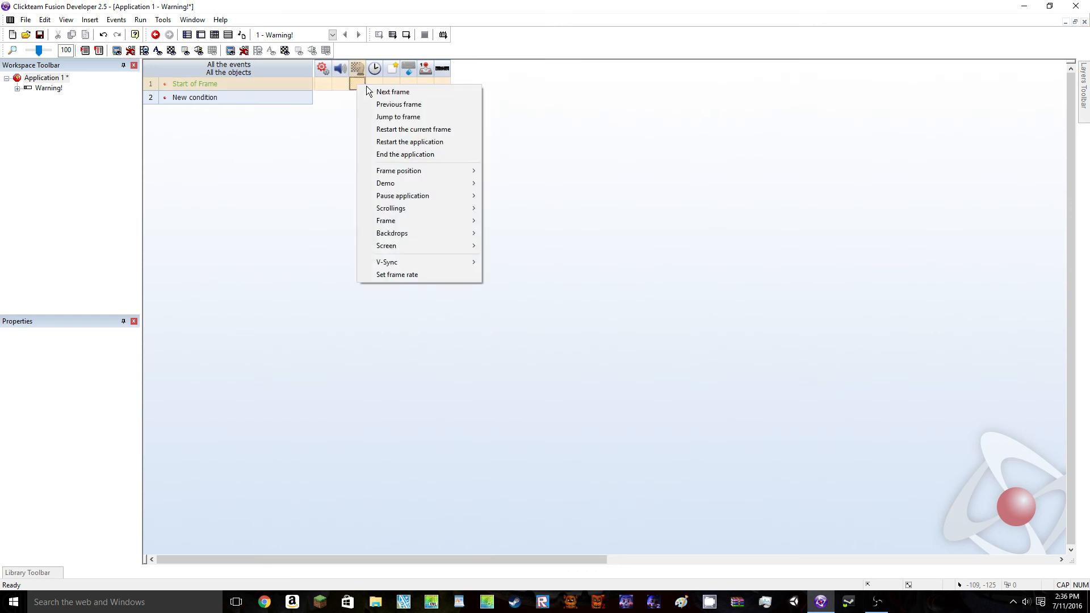
left_click(363, 330)
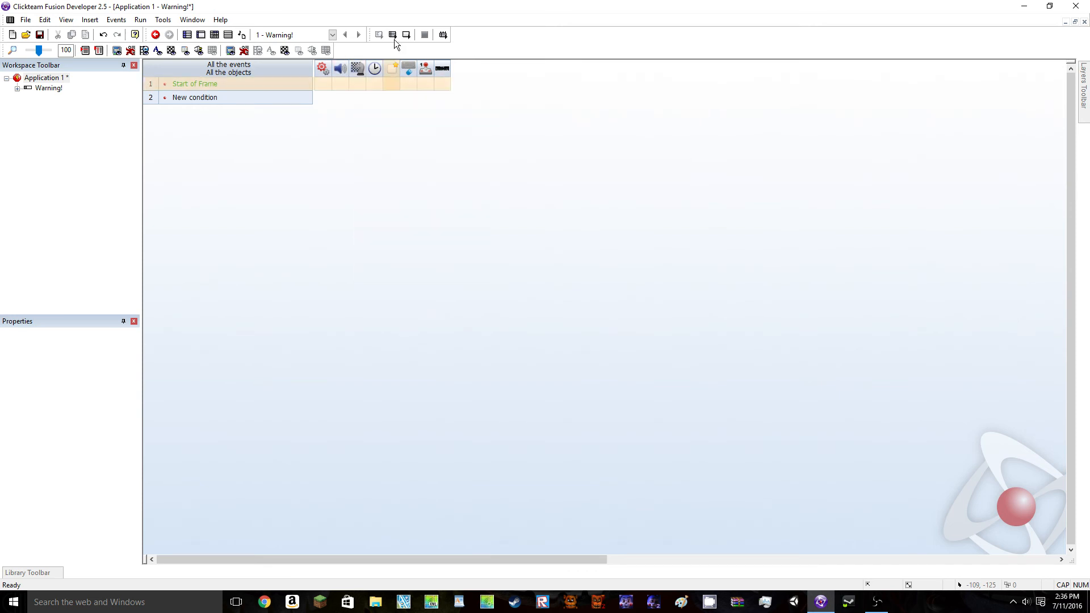
Add a Make Object Invisible action for the warning object to the Start of Frame event and remove it
right_click(441, 87)
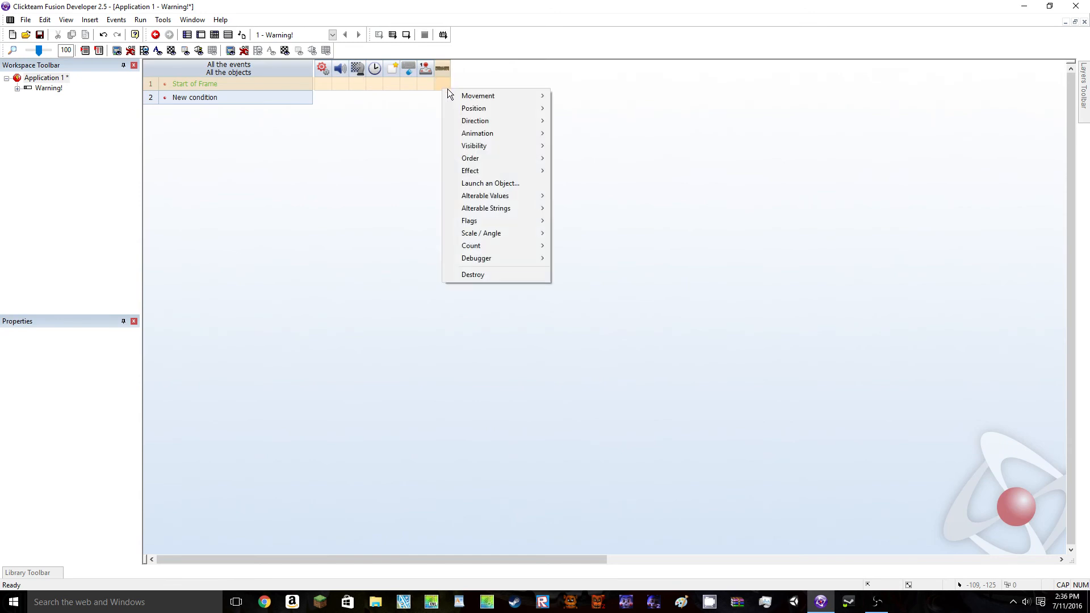
mouse_move(471, 134)
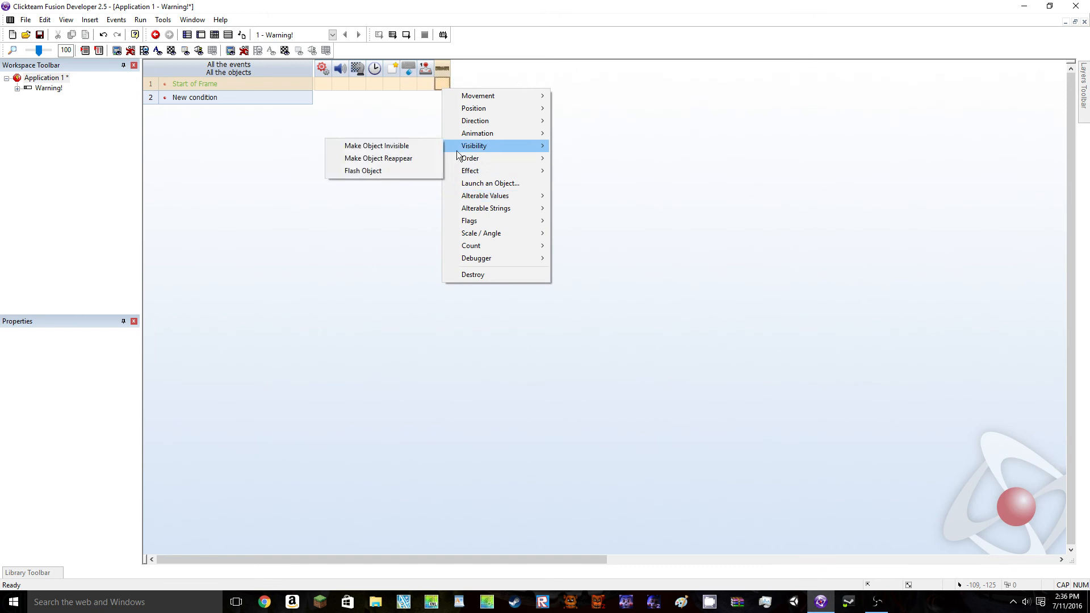
left_click(426, 148)
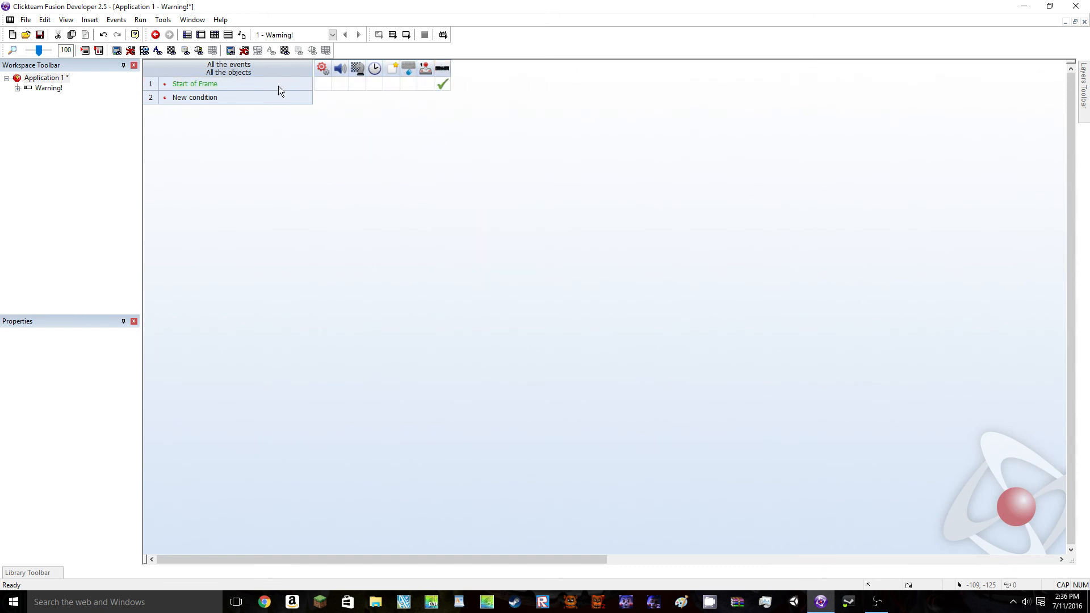
left_click(442, 83)
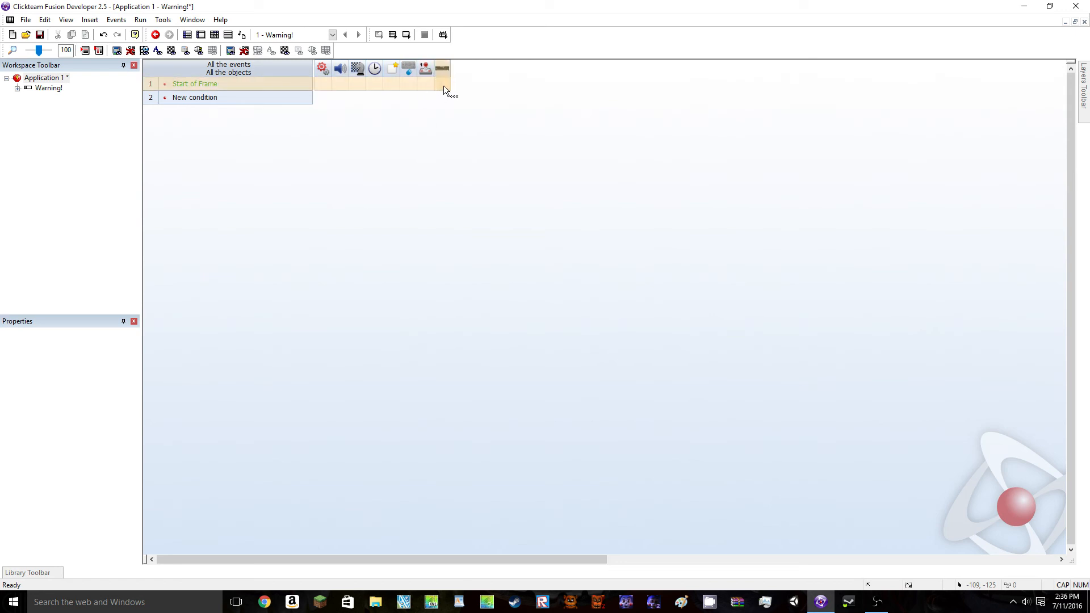
left_click(444, 85)
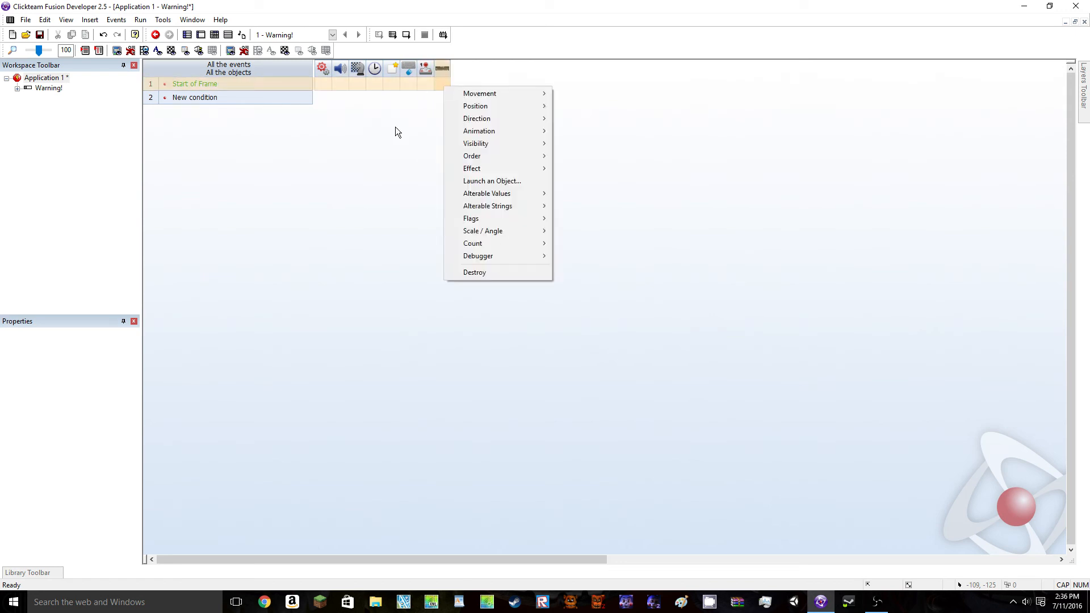
left_click(396, 128)
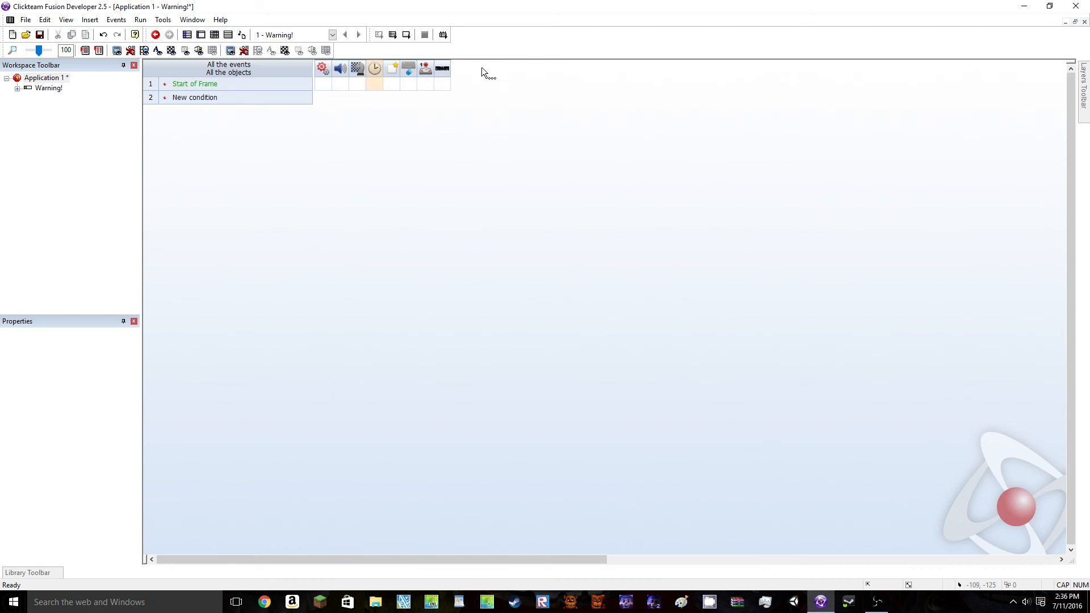
Re-add the warning object's Make Object Invisible action to the Start of Frame event and delete it again
right_click(447, 90)
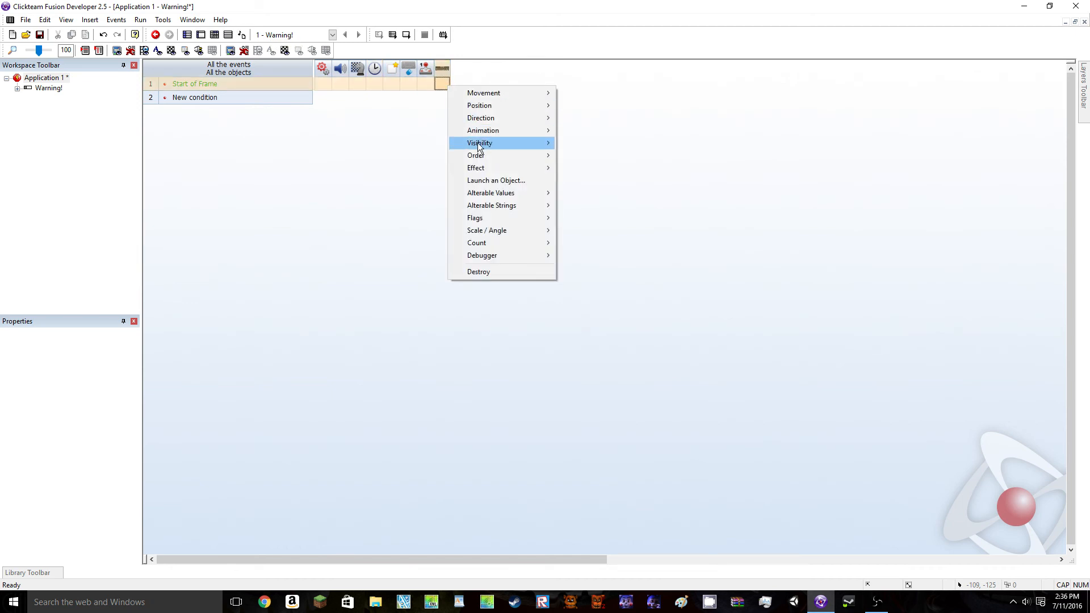
mouse_move(478, 142)
left_click(429, 151)
left_click_drag(443, 82, 428, 66)
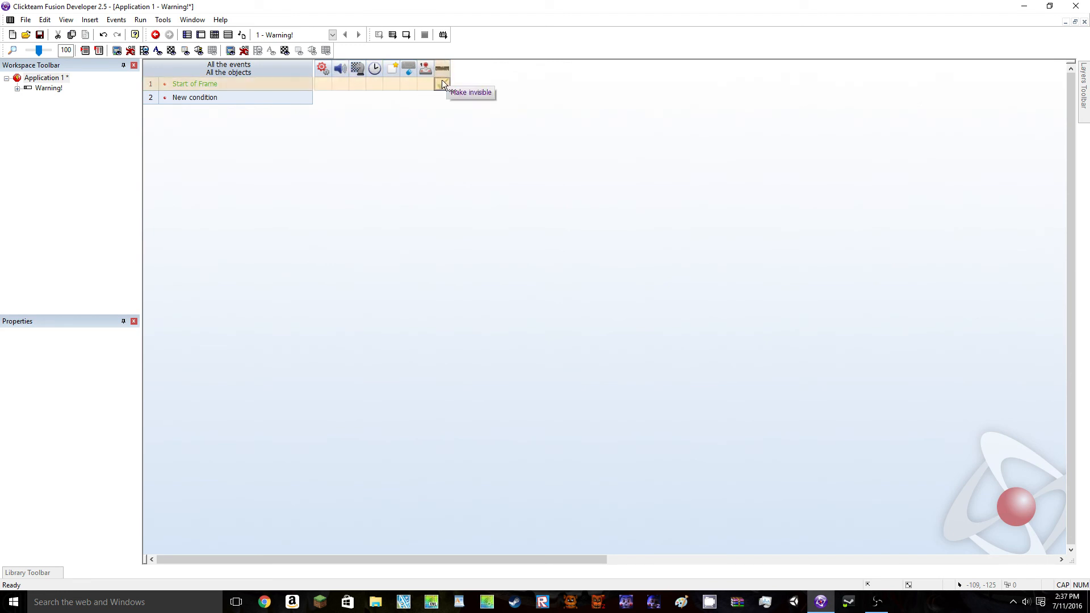
left_click(427, 85)
left_click(443, 85)
key("Delete")
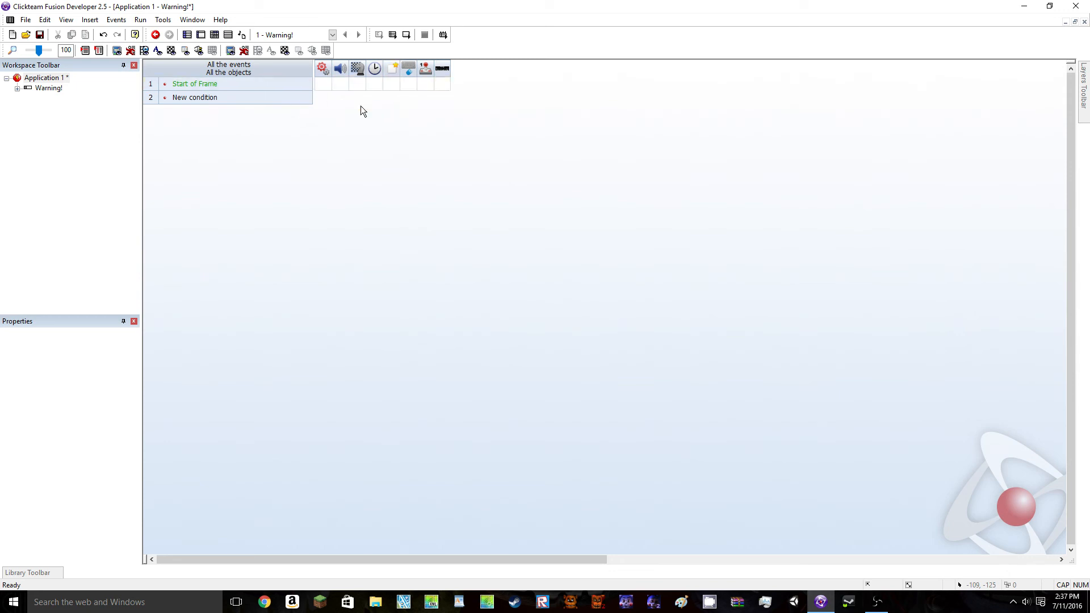
Start a Play Sample on a Specific Channel action for Start of Frame and browse to the Audio folder in Five Nights at Freddy's 2 Files
right_click(340, 88)
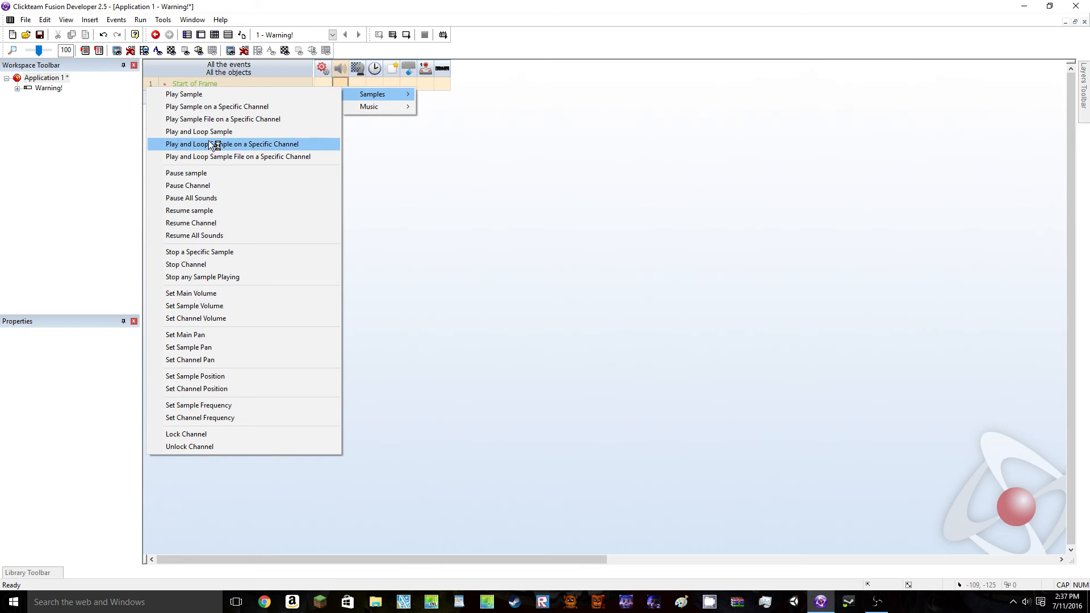
left_click(213, 107)
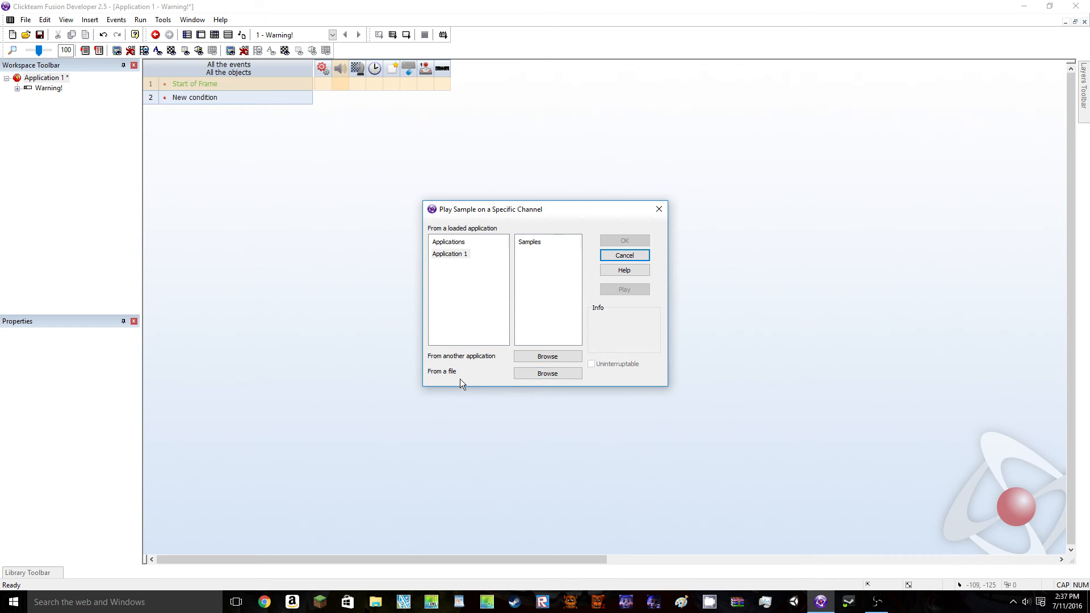
left_click(546, 374)
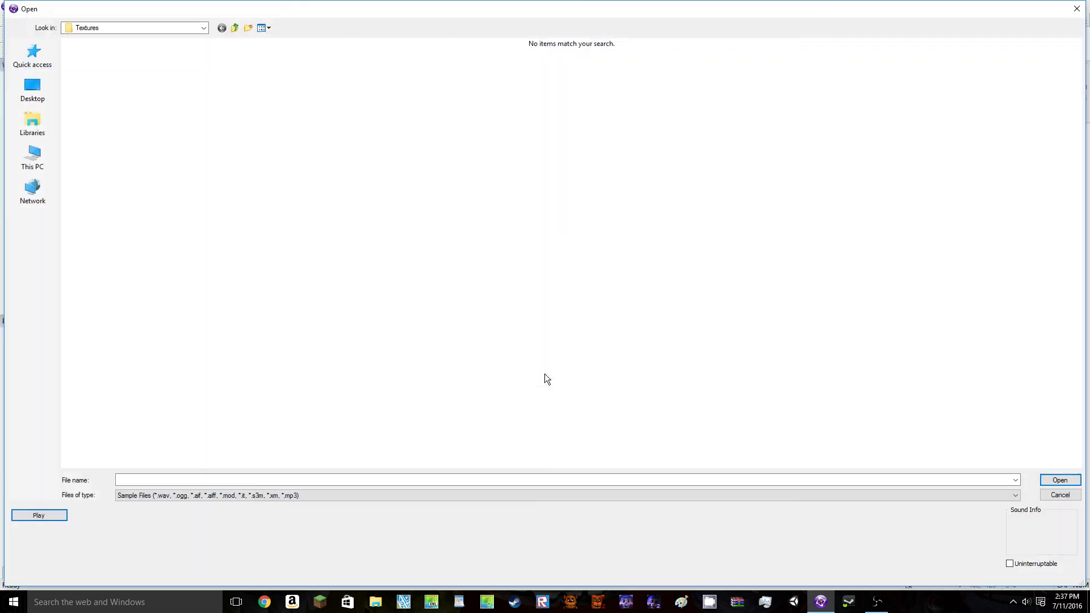
left_click(236, 27)
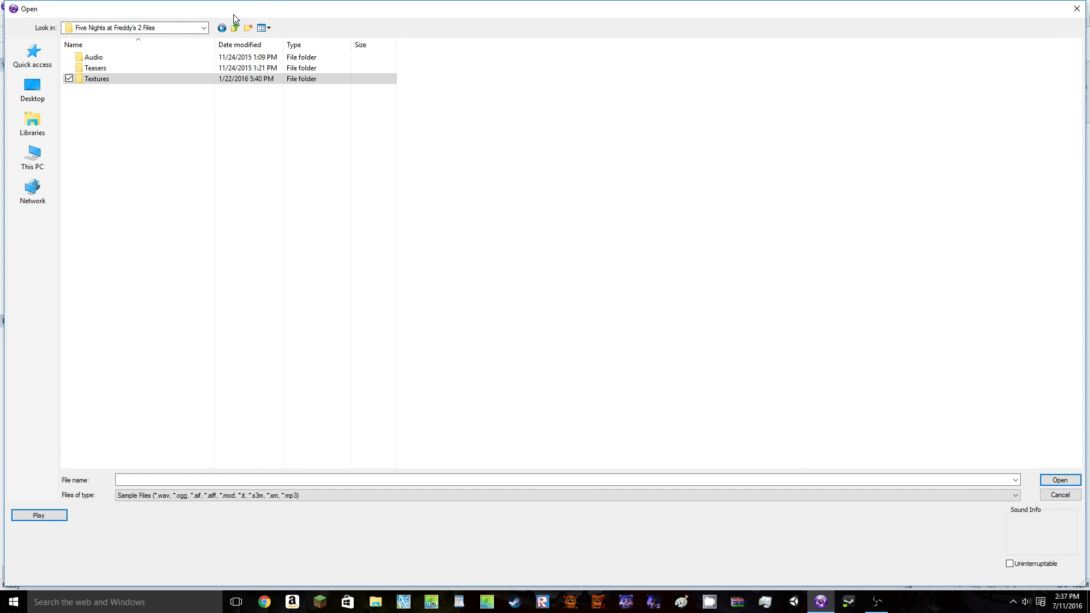
left_click(236, 30)
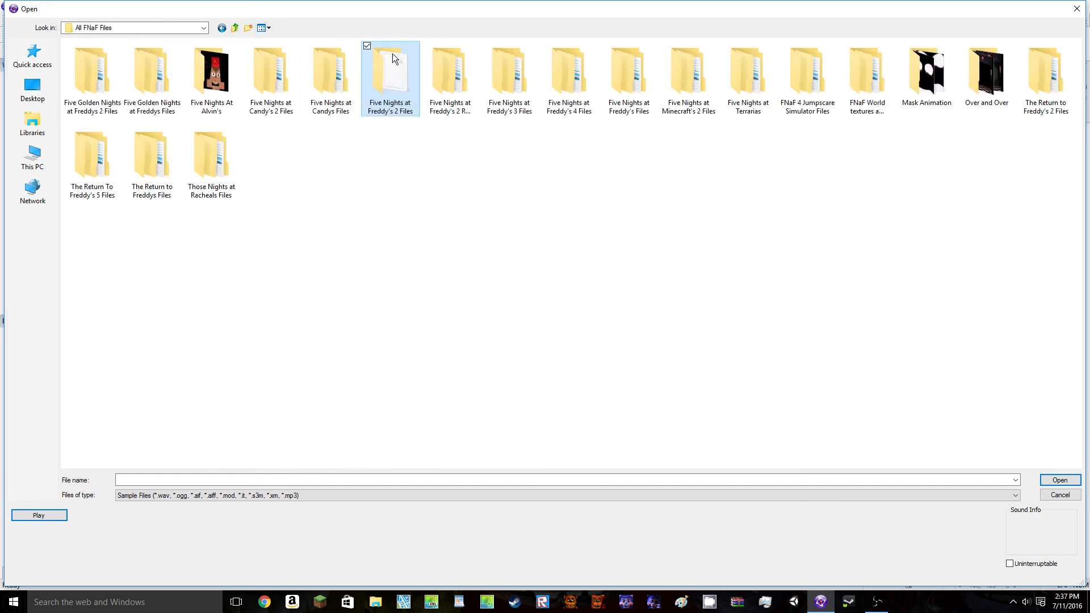
double_click(394, 63)
double_click(107, 58)
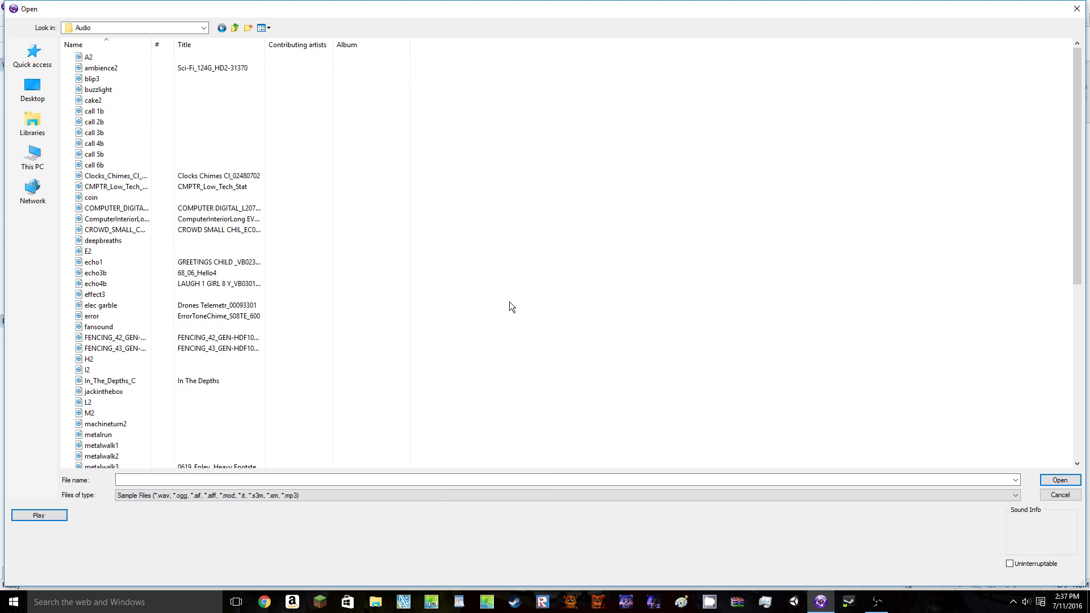
Look through the audio files and preview A2, ambience2, CMPTR_Low_Tech_Stat and ComputerInteriorLong_EVL02_14
scroll(216, 208, "down", 10)
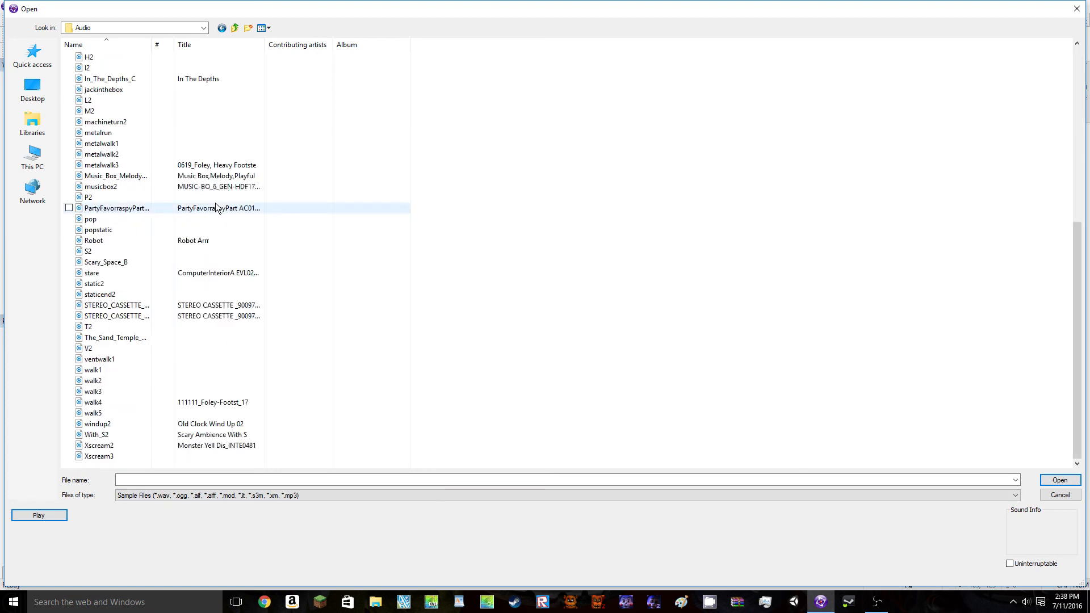
scroll(216, 208, "up", 10)
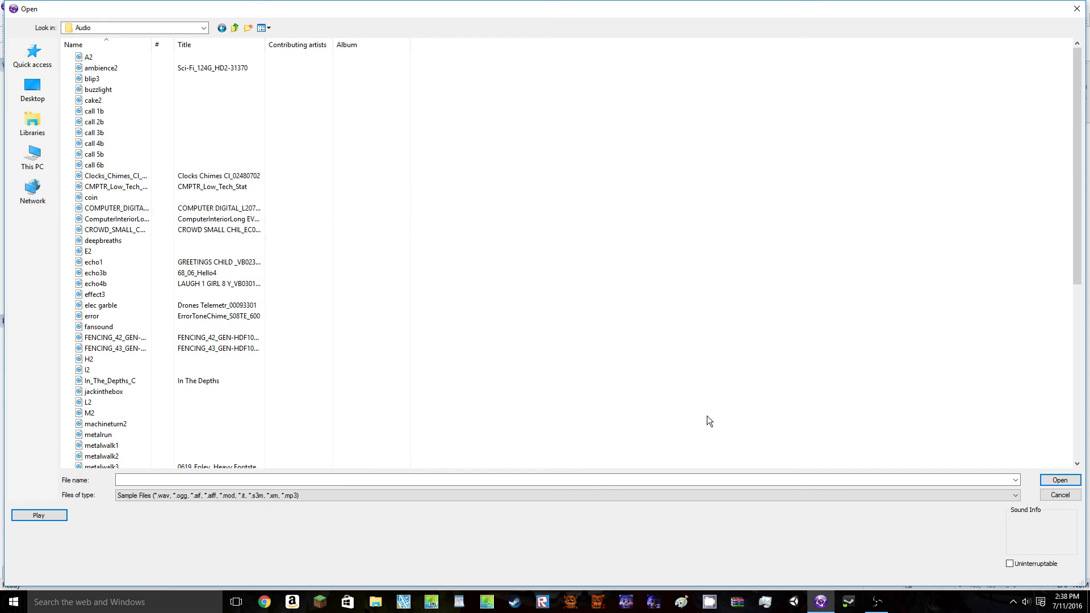
left_click(91, 57)
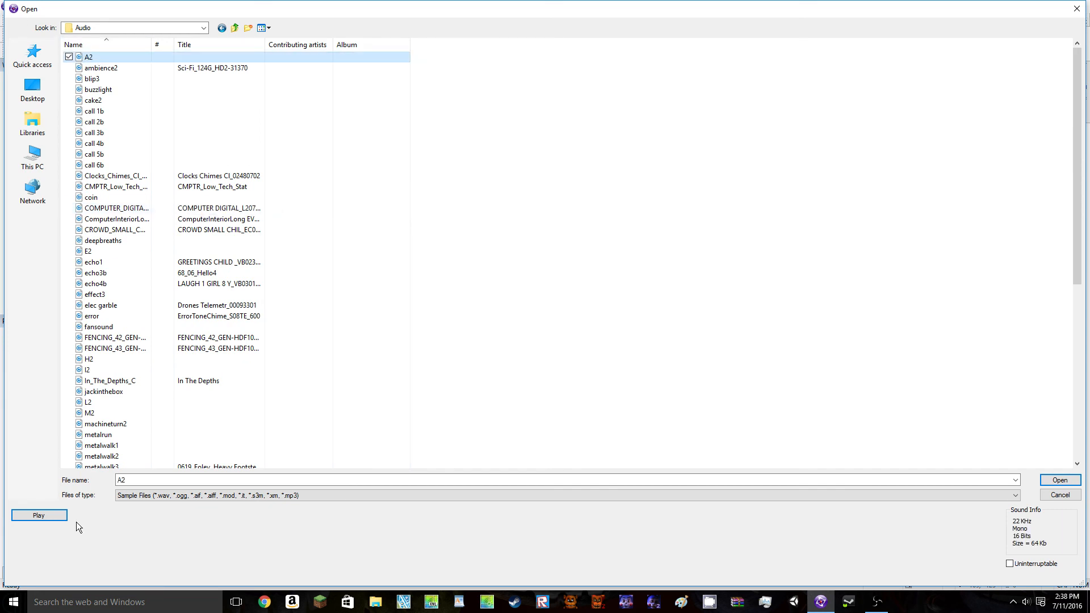
left_click(39, 516)
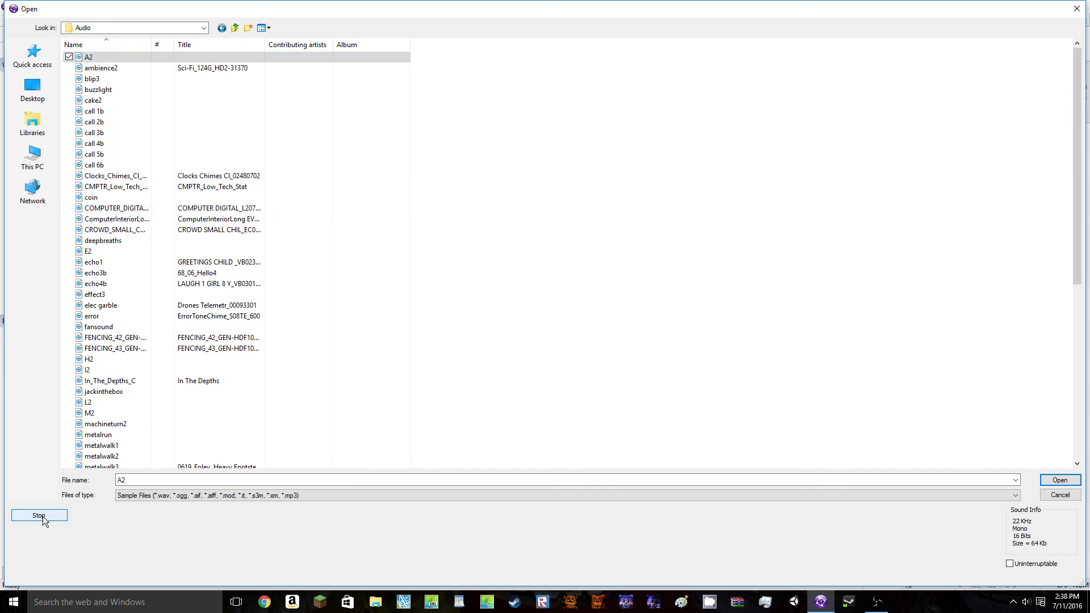
left_click(113, 69)
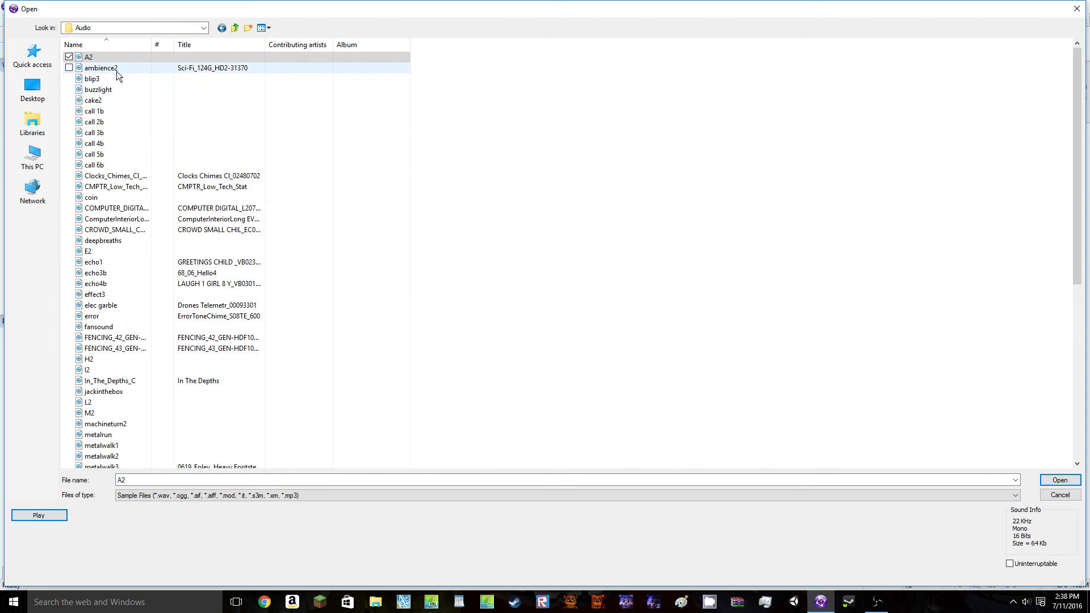
left_click(55, 515)
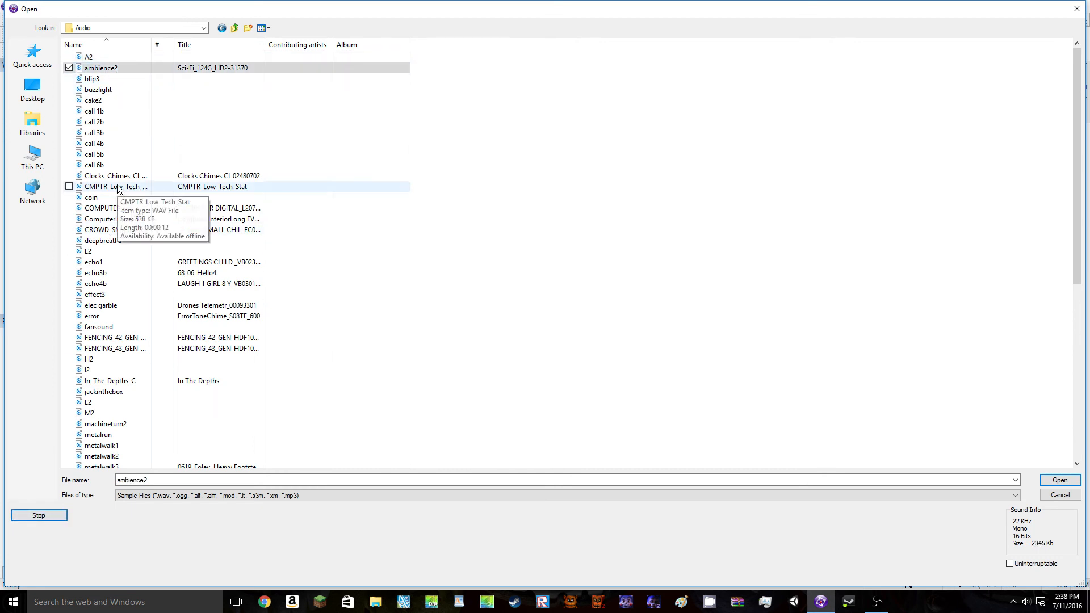
left_click(114, 187)
left_click(38, 515)
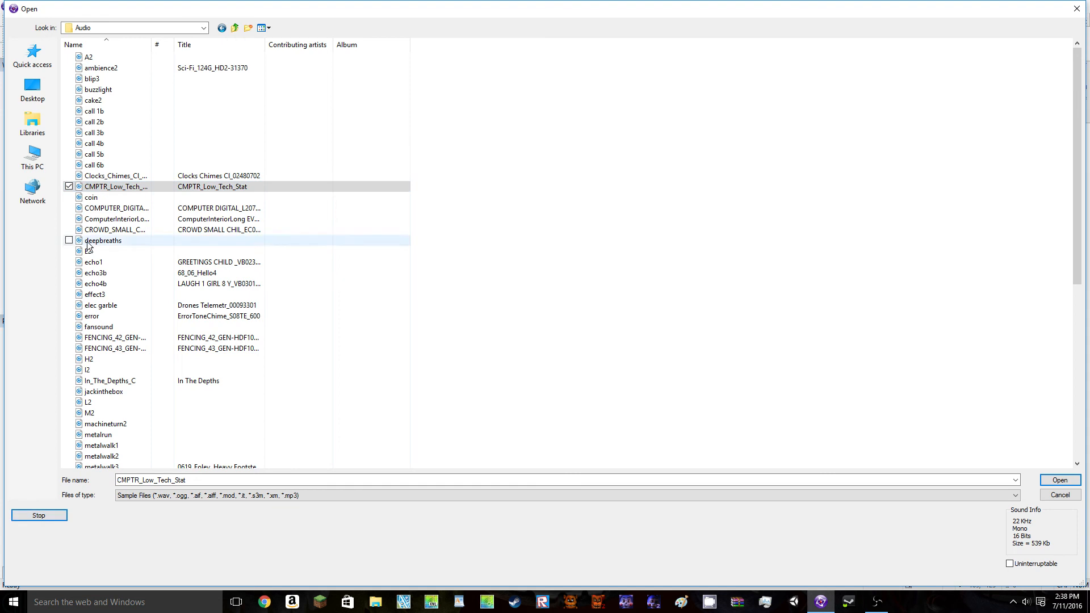
left_click(113, 219)
left_click(57, 517)
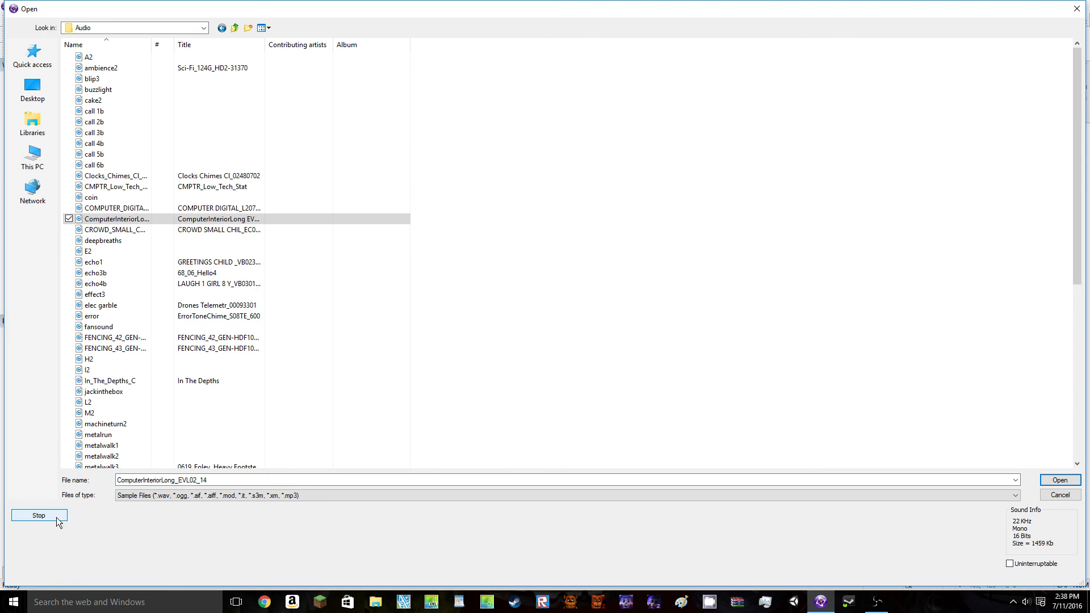
left_click(38, 515)
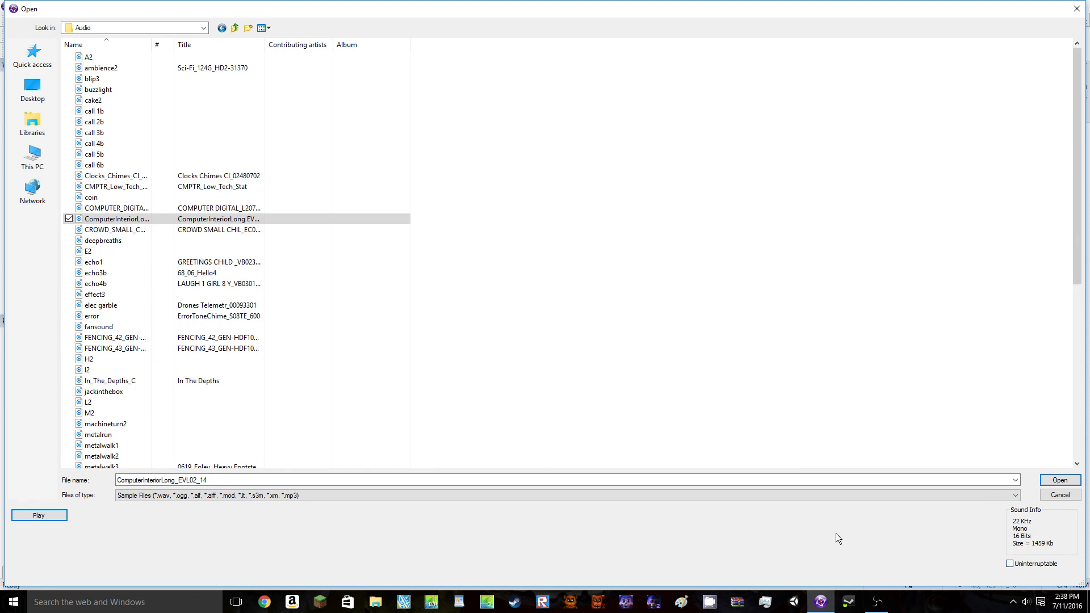
Play the sample ComputerInteriorLong_EVL02_14 on channel 5 at the start of the Warning! frame
left_click(1057, 481)
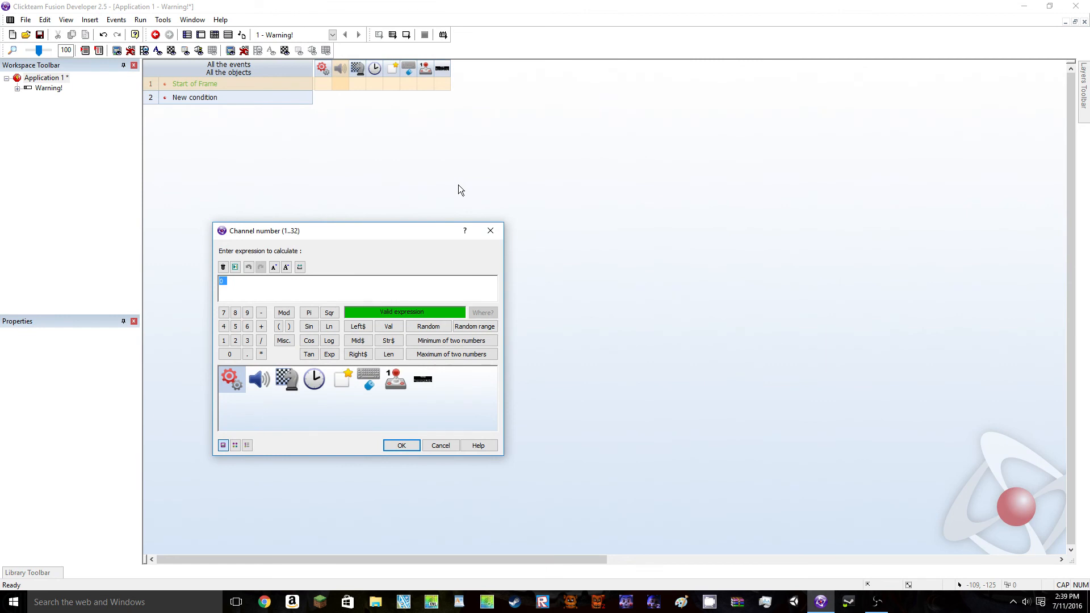
type("5")
key("Return")
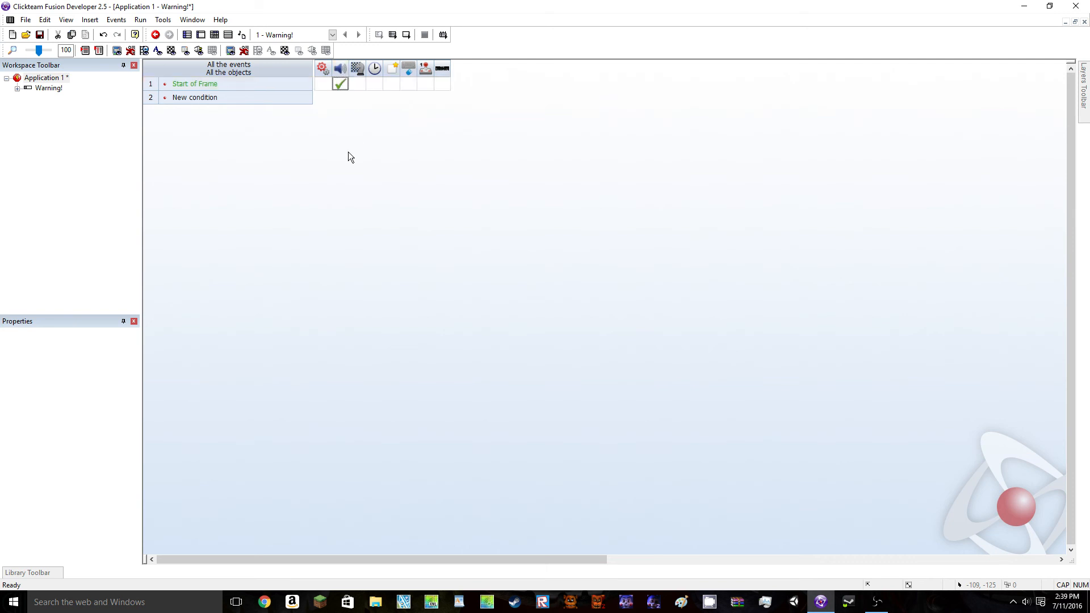
Test-run the Warning! frame to check its text and sound, and close the running game
left_click(406, 34)
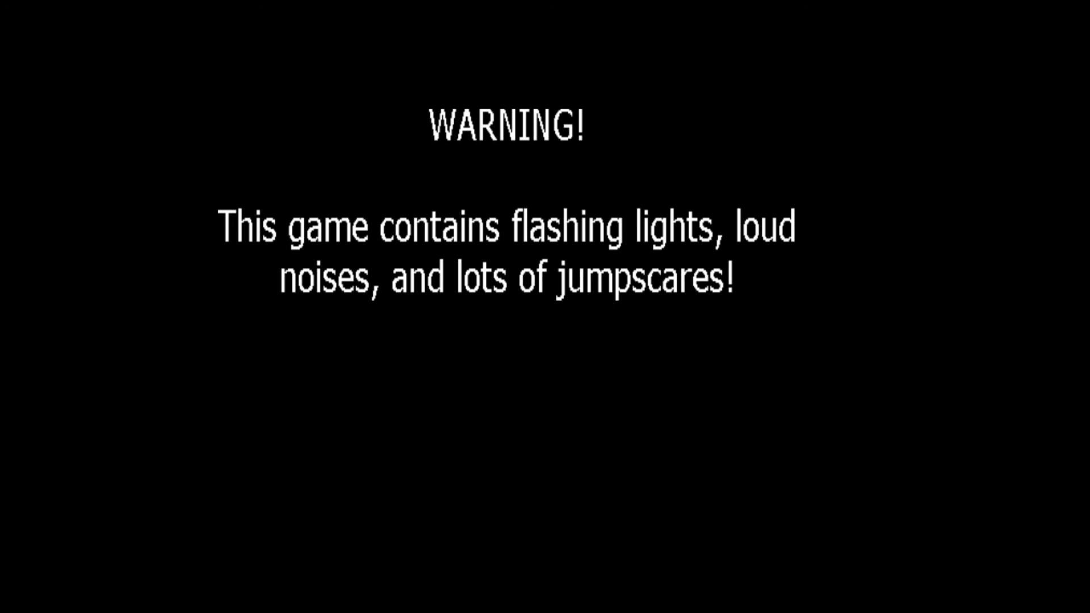
key("alt+F4")
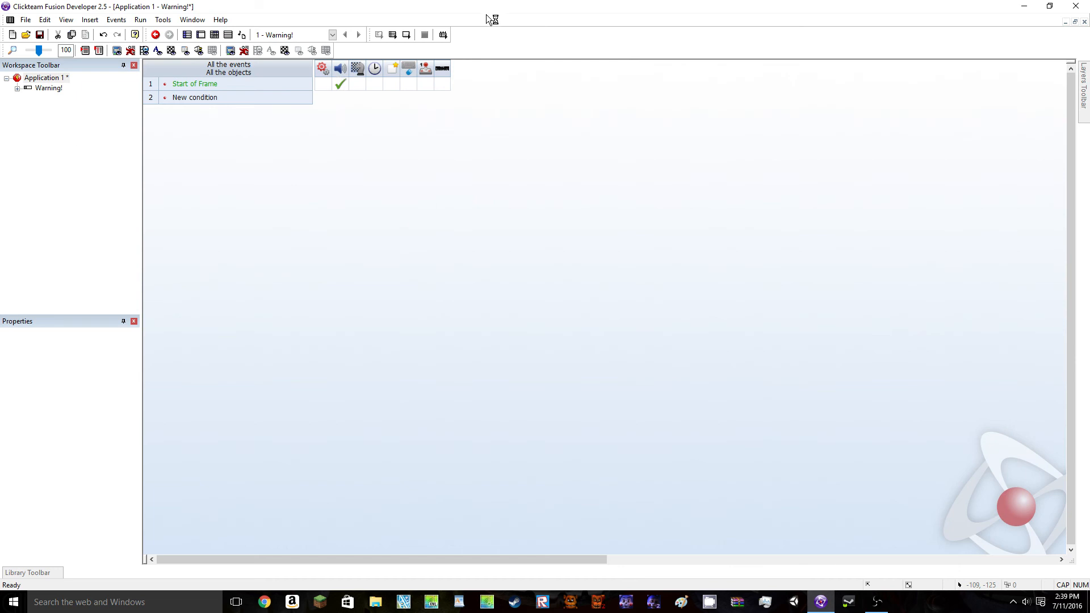
mouse_move(338, 84)
Add a second frame to the application's storyboard and title it "Title Screen"
left_click(190, 35)
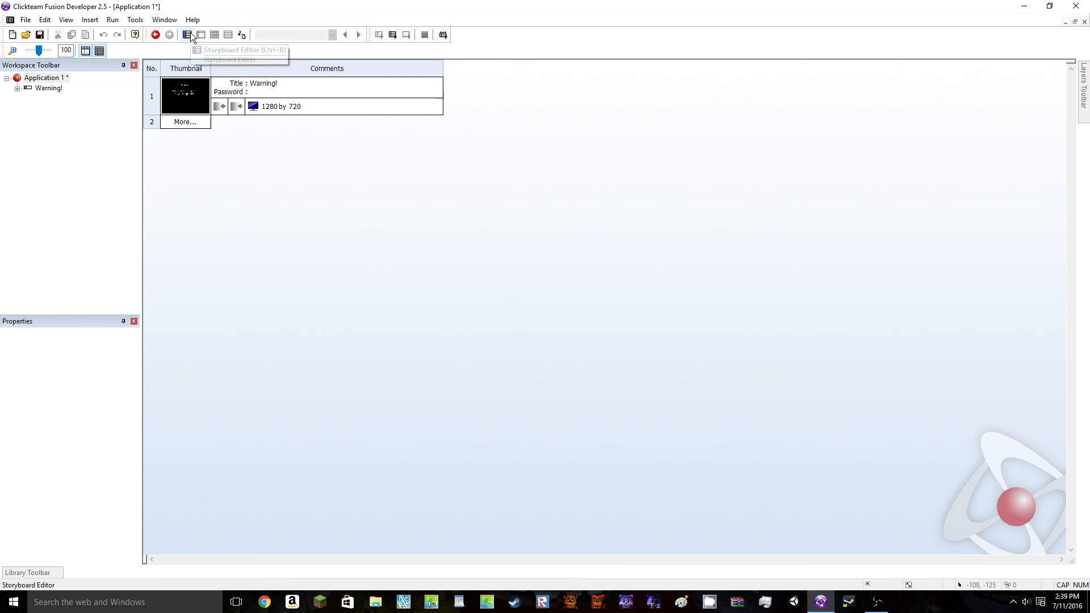
left_click(164, 122)
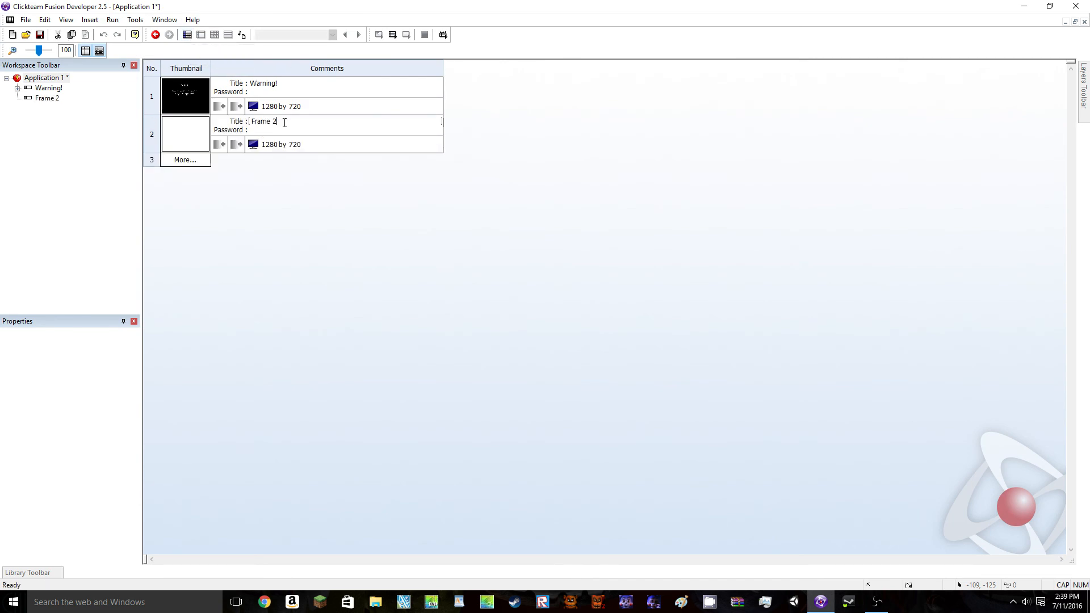
key("BackSpace")
key("BackSpace")
key("BackSpace")
key("BackSpace")
key("BackSpace")
key("BackSpace")
type("tITLE sCREEN")
key("BackSpace")
key("BackSpace")
key("BackSpace")
key("BackSpace")
key("BackSpace")
key("BackSpace")
key("BackSpace")
key("BackSpace")
key("BackSpace")
key("BackSpace")
key("BackSpace")
type("Title Screen")
left_click(322, 243)
In the Warning! frame's events, add a condition for the timer equalling 8 seconds that goes to the next frame
double_click(57, 89)
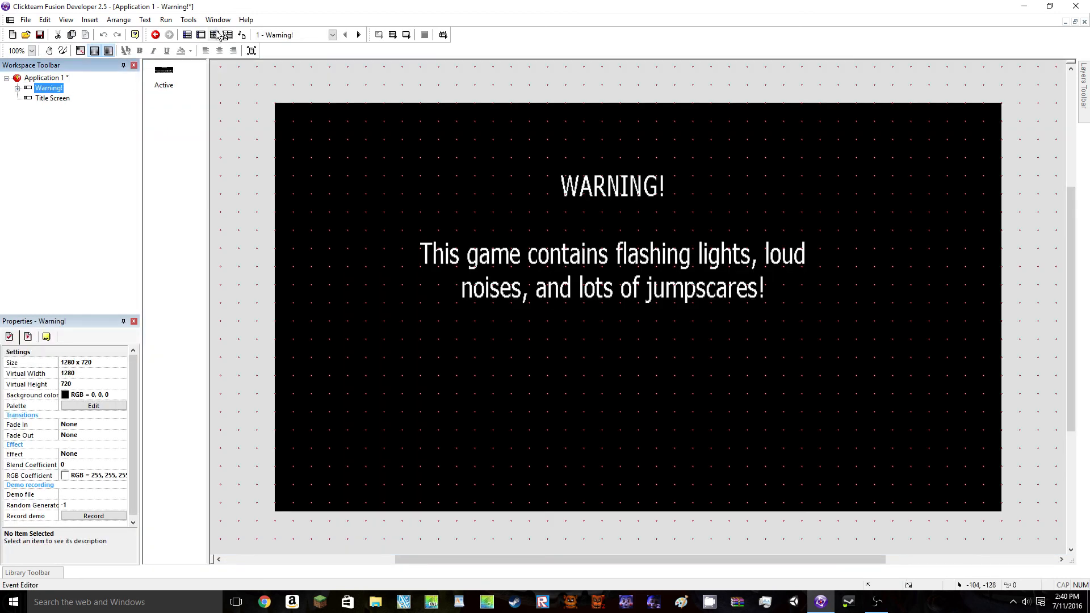
left_click(214, 35)
left_click(199, 98)
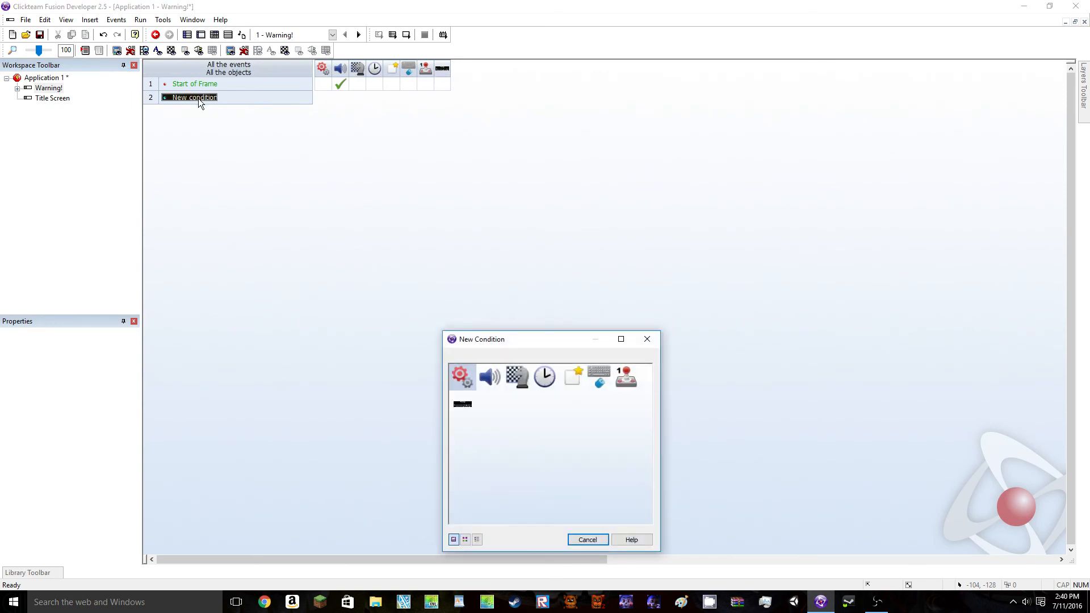
left_click(535, 373)
left_click(597, 394)
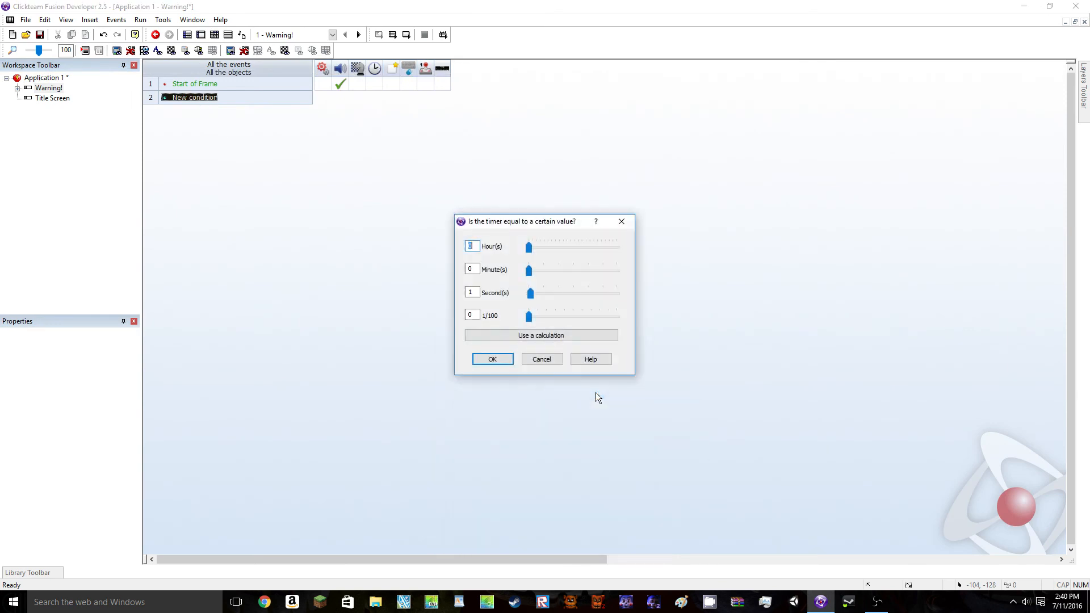
double_click(473, 292)
type("1")
double_click(476, 291)
type("8")
key("Return")
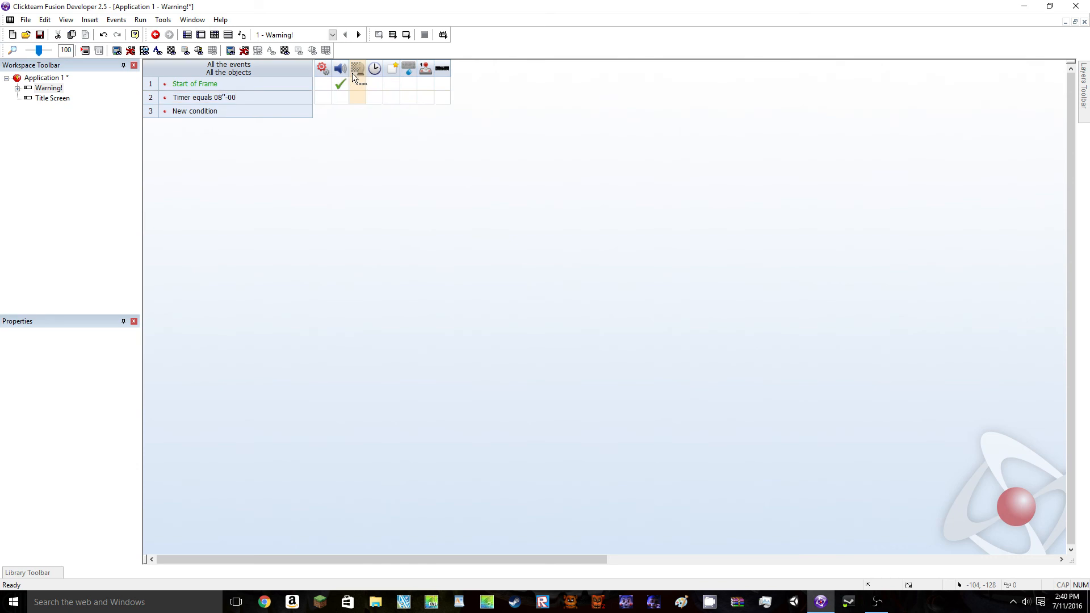
left_click(356, 100)
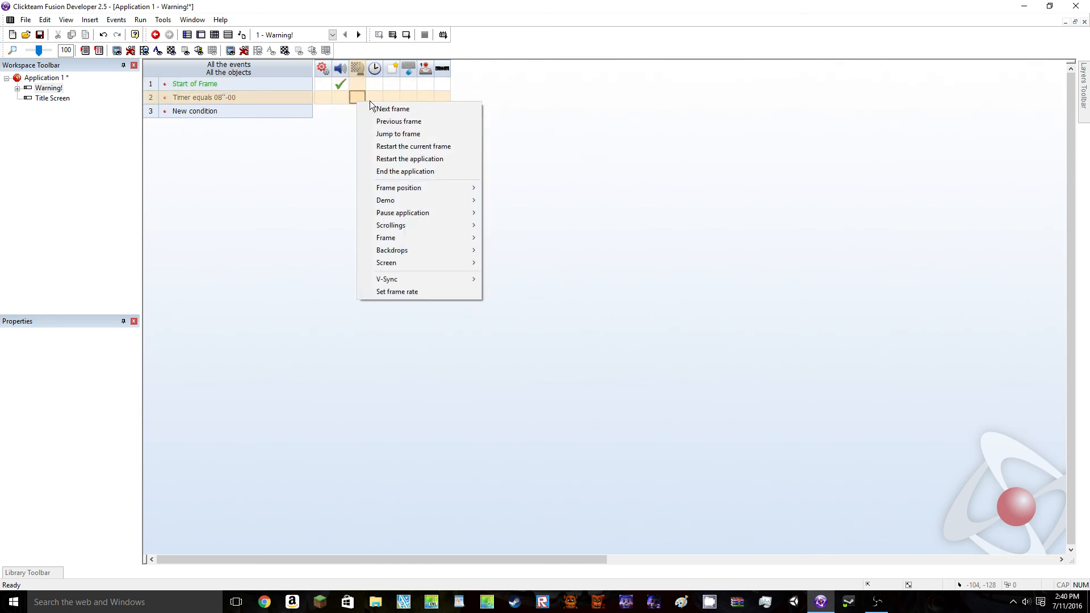
left_click(394, 107)
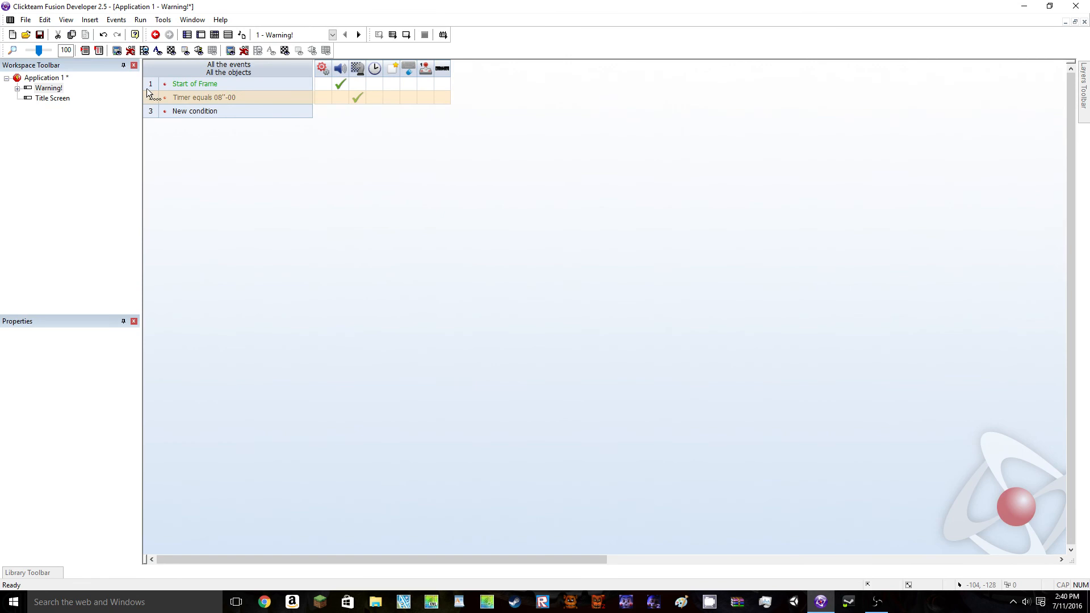
Open the Title Screen frame and set its background color to black (RGB 0, 0, 0)
double_click(52, 98)
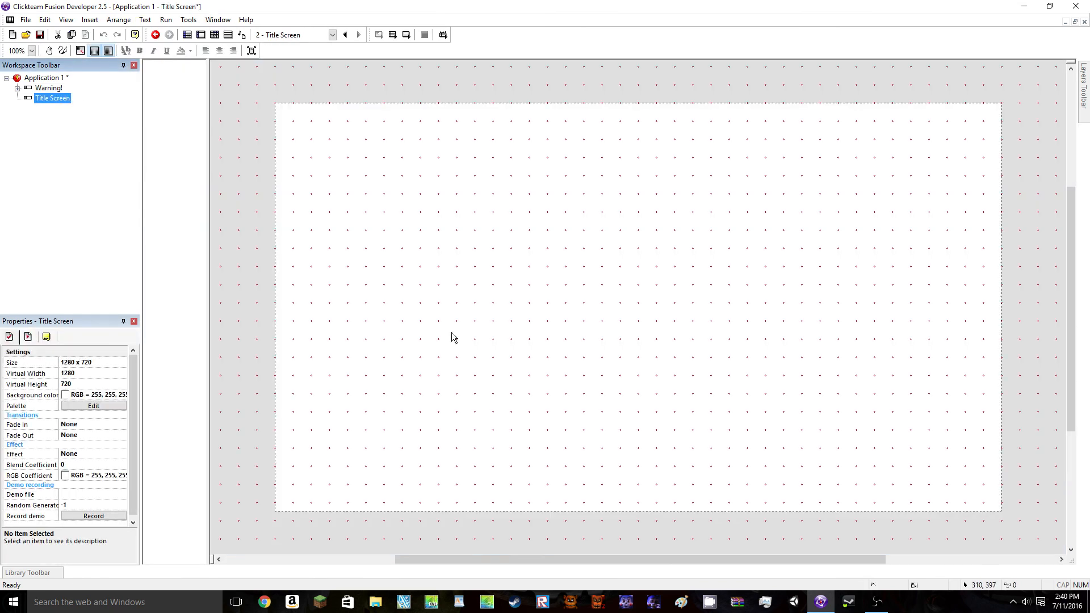
left_click(65, 396)
left_click(68, 394)
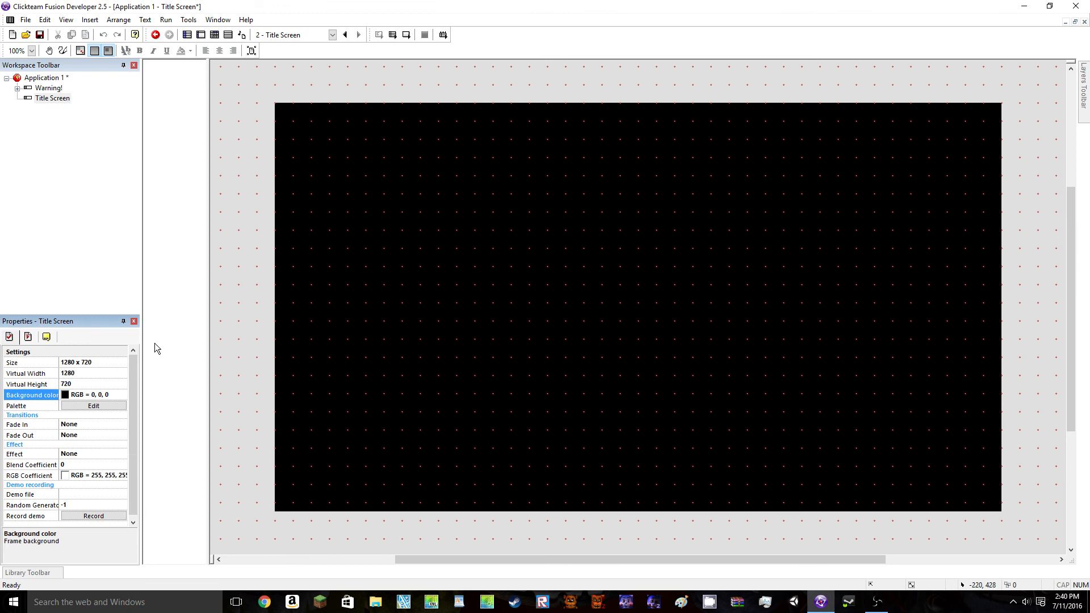
left_click(232, 324)
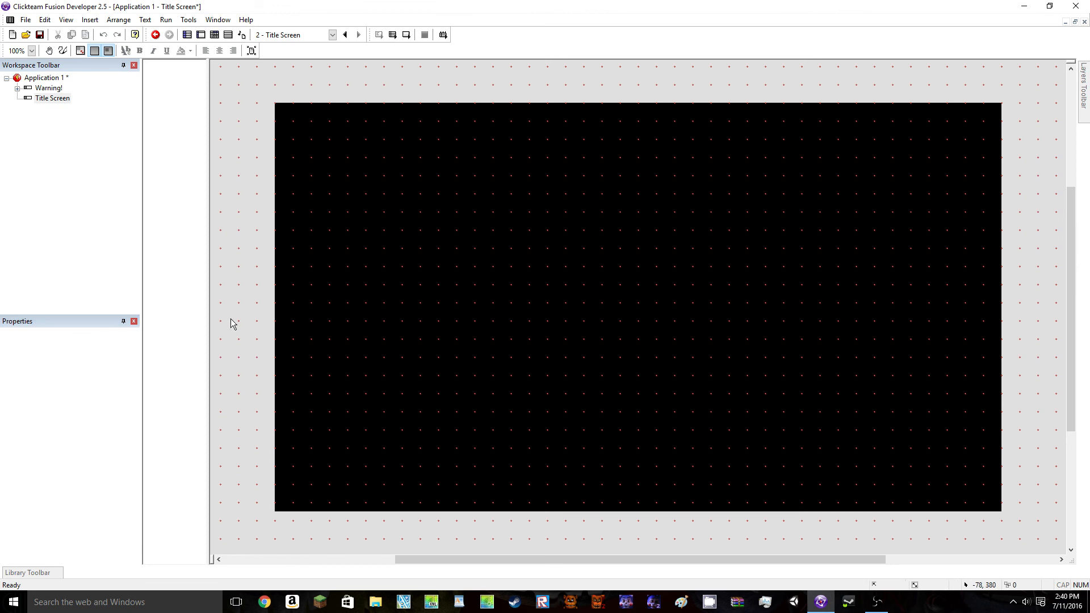
right_click(1024, 577)
left_click(921, 401)
right_click(1014, 424)
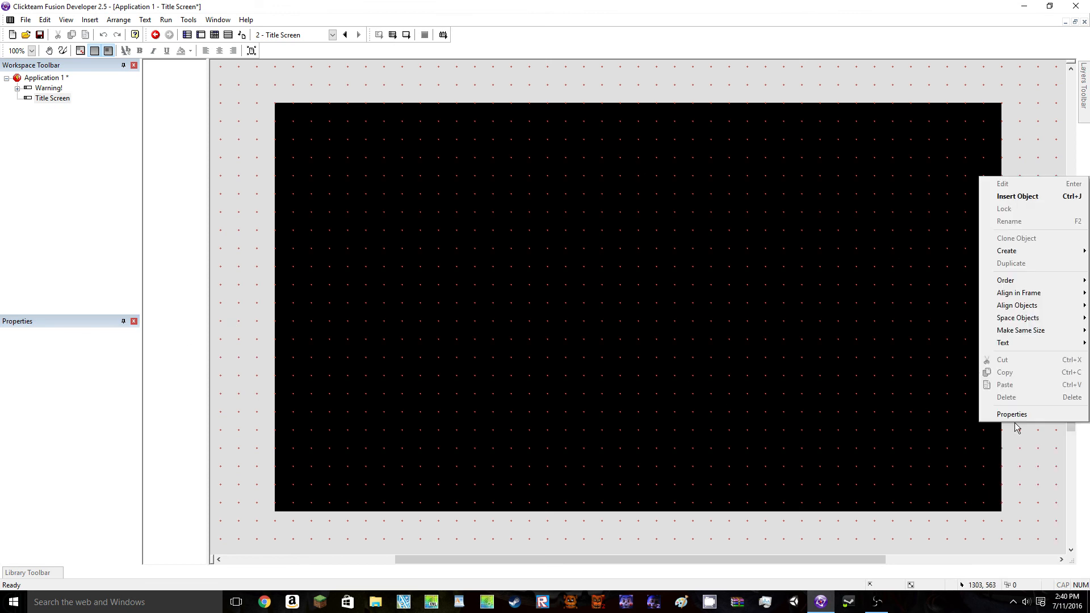
left_click(1015, 430)
right_click(1019, 458)
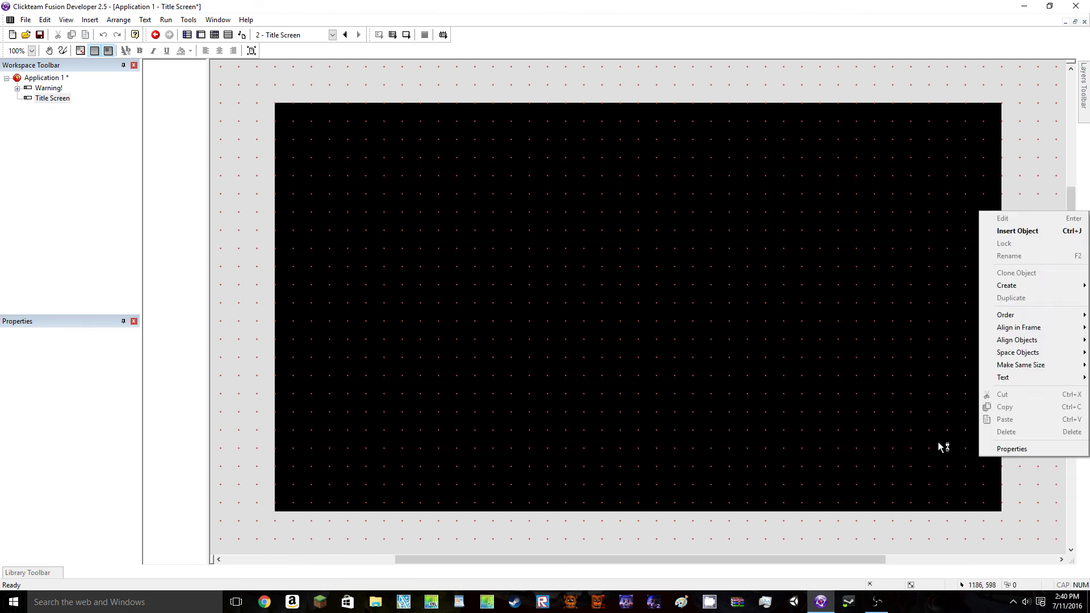
left_click(772, 423)
right_click(891, 468)
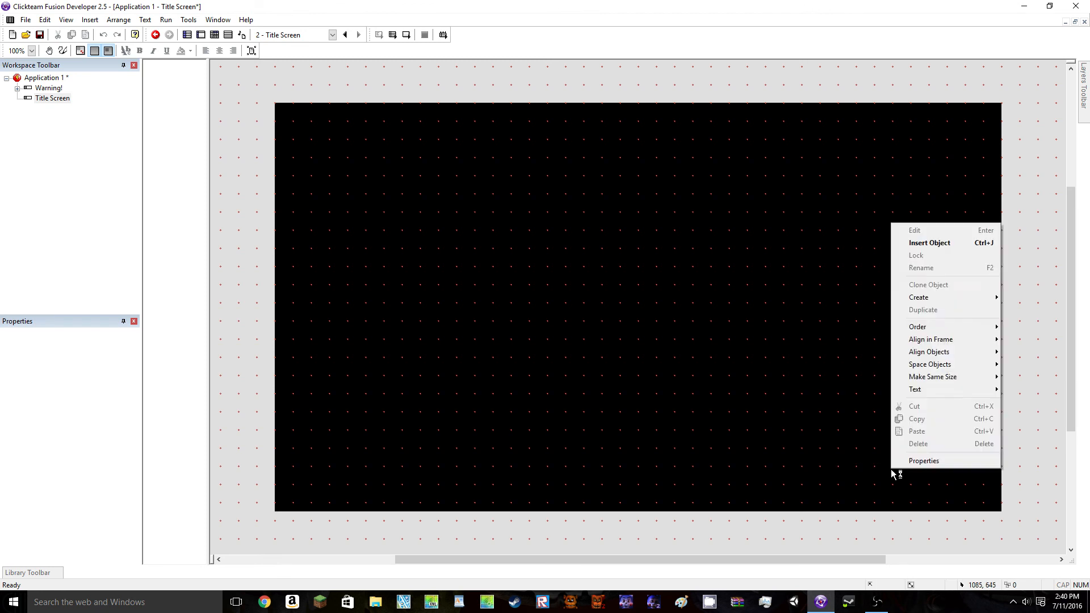
left_click(601, 306)
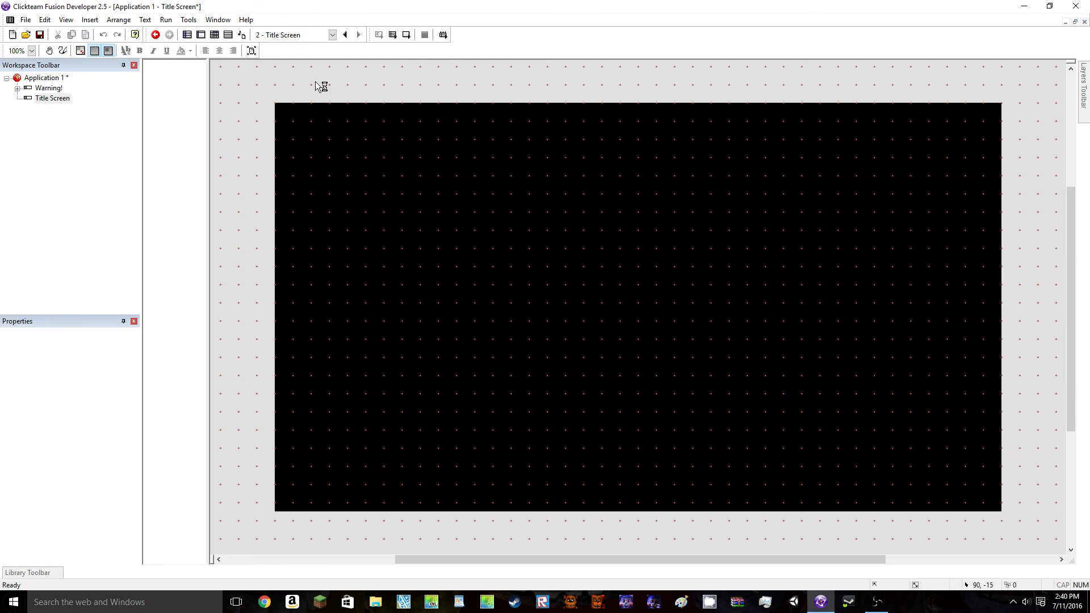
Insert a new Active object at the upper-left corner of the Title Screen frame
right_click(517, 196)
left_click(564, 218)
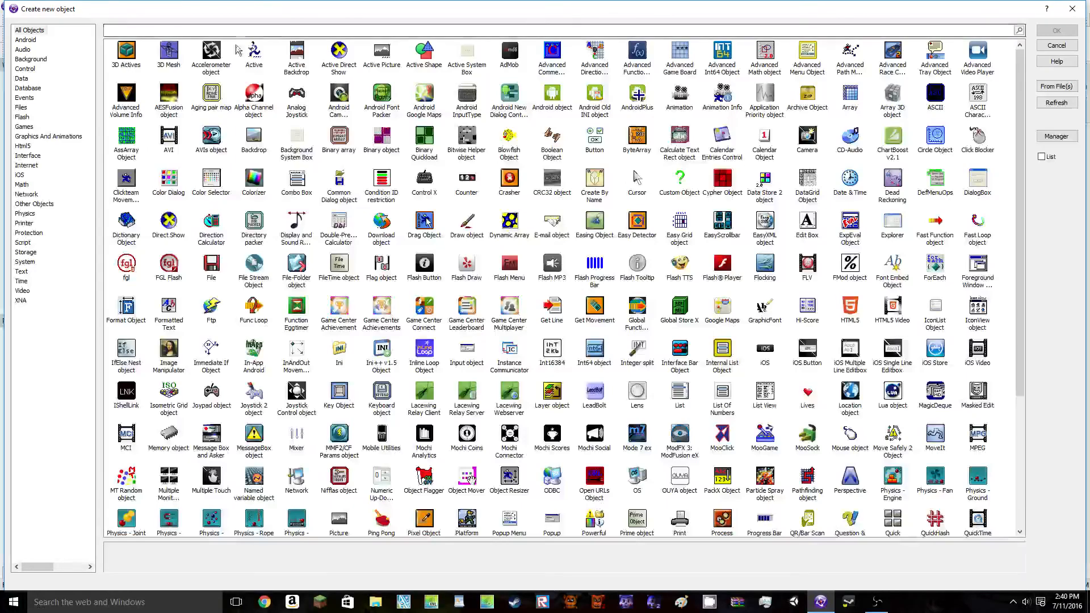
double_click(264, 52)
left_click(284, 112)
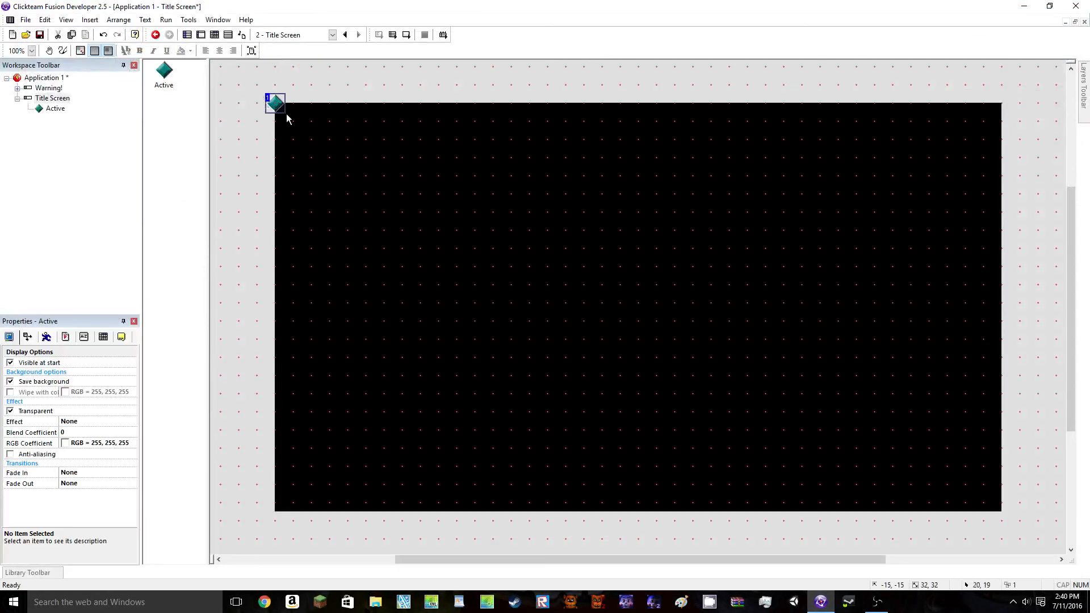
Open the Active object's image for editing and browse to the Textures folder in Five Nights at Freddy's Files for an import
double_click(285, 115)
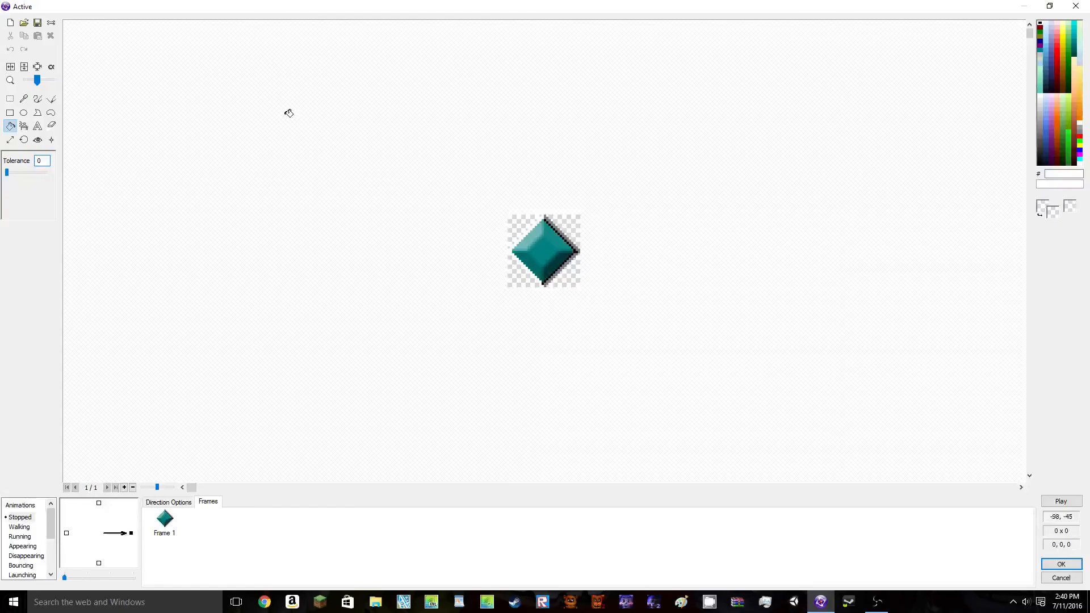
scroll(382, 212, "up", 3)
scroll(384, 205, "down", 3)
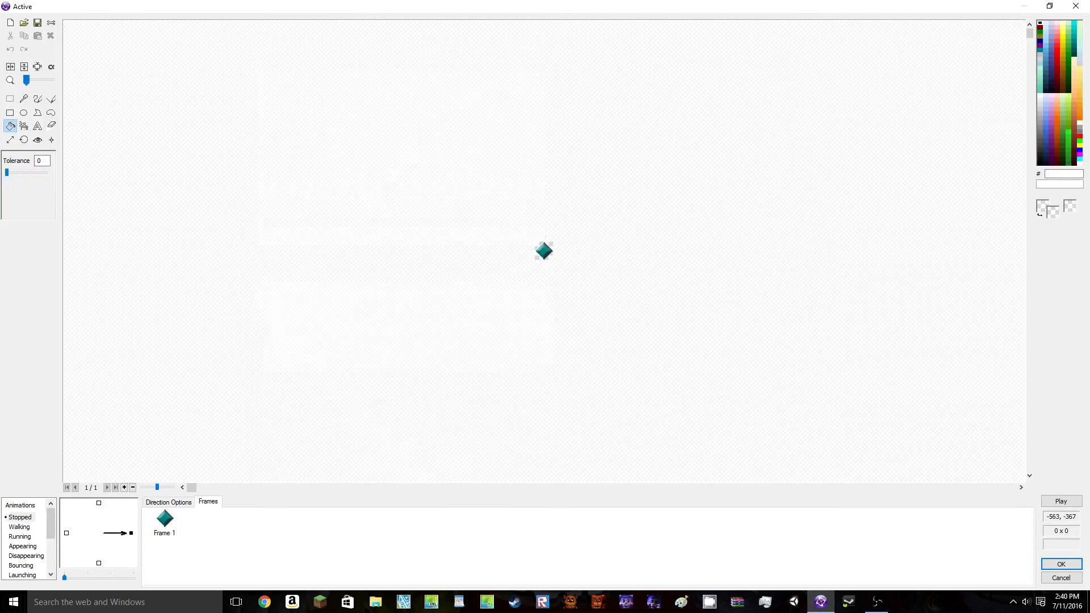
left_click(23, 23)
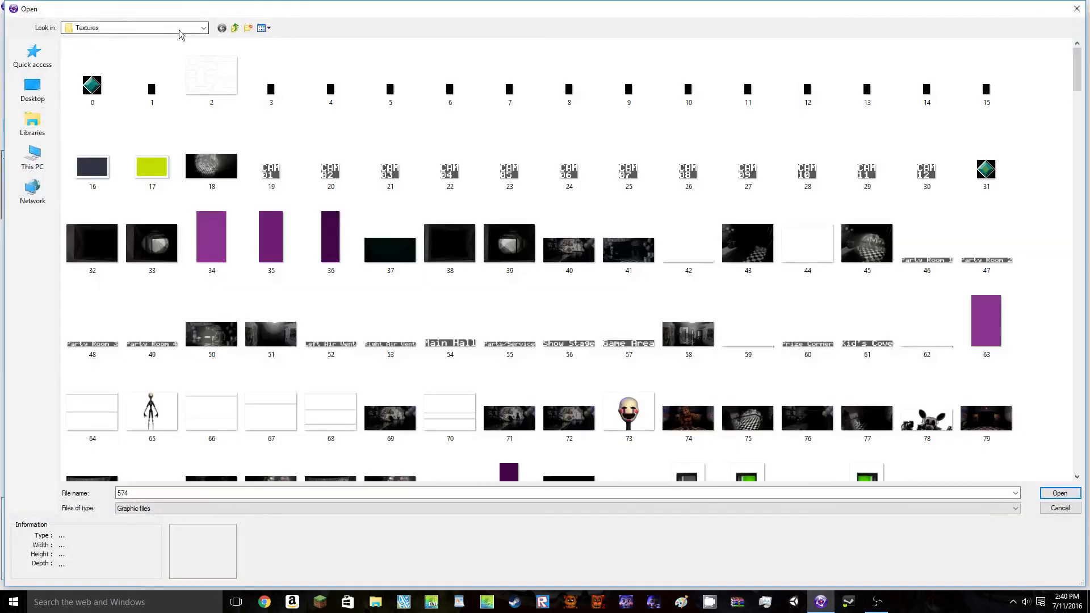
left_click(234, 28)
left_click(234, 28)
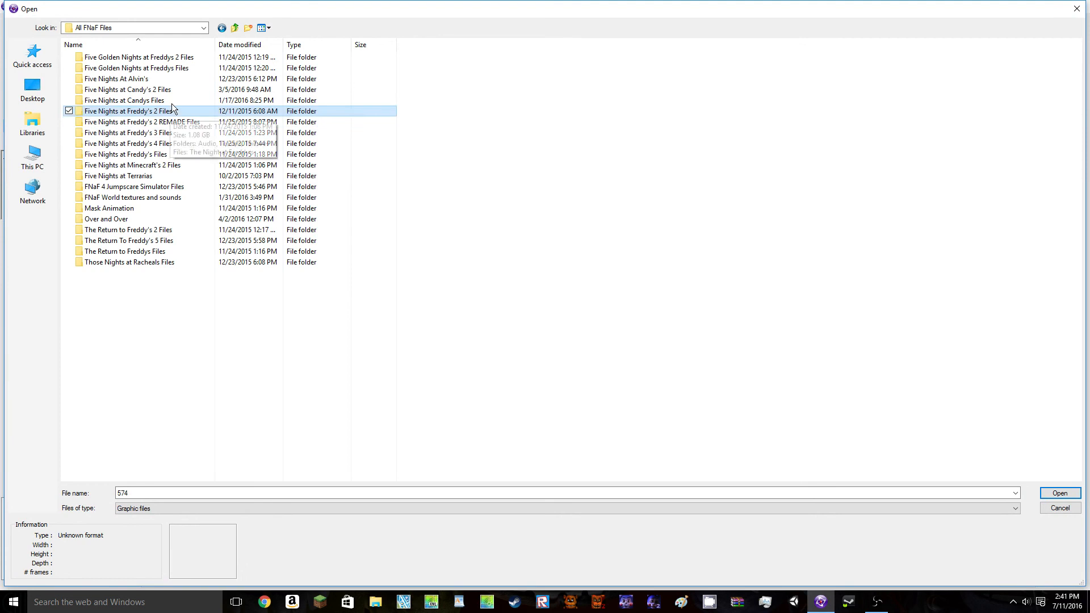
double_click(152, 154)
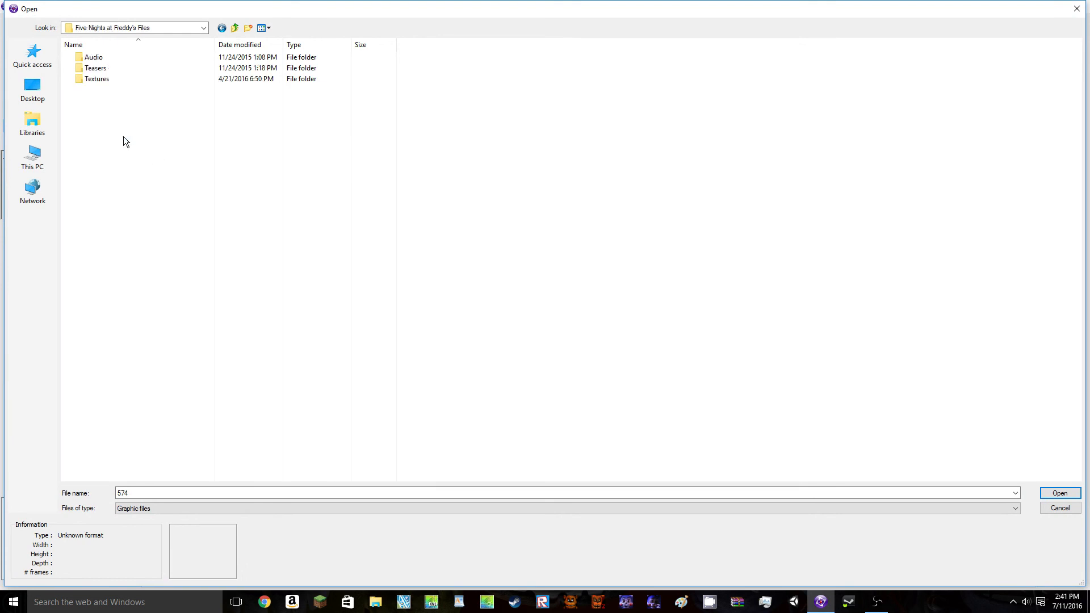
double_click(99, 59)
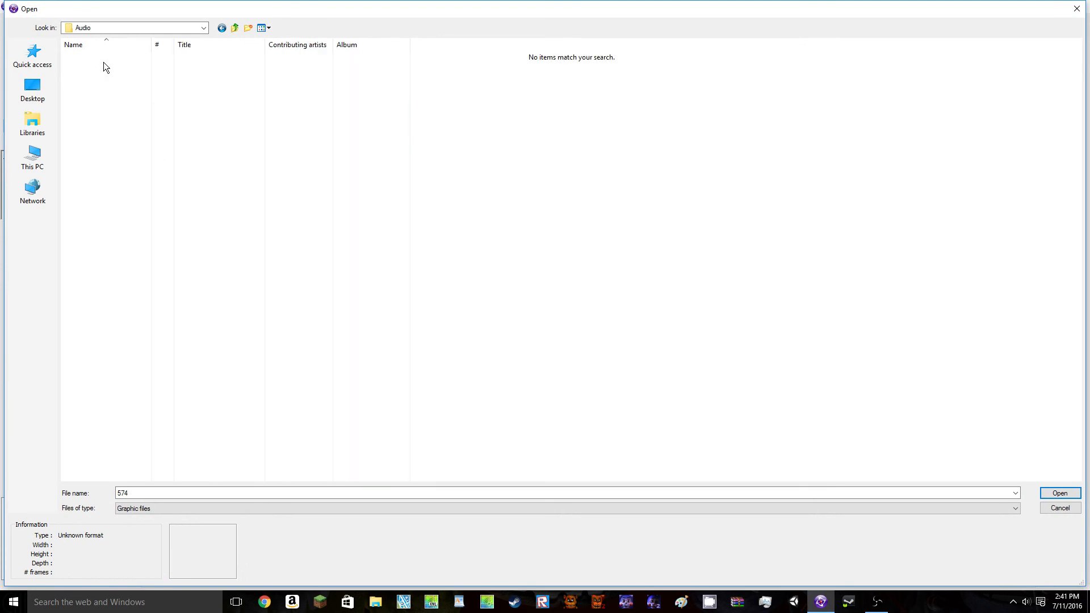
left_click(239, 30)
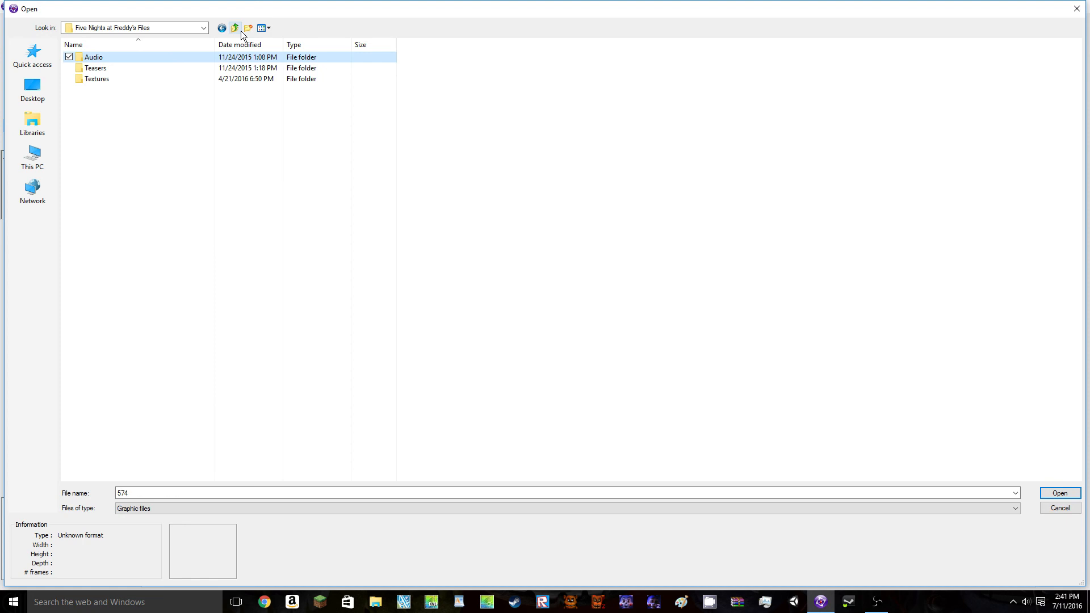
double_click(106, 77)
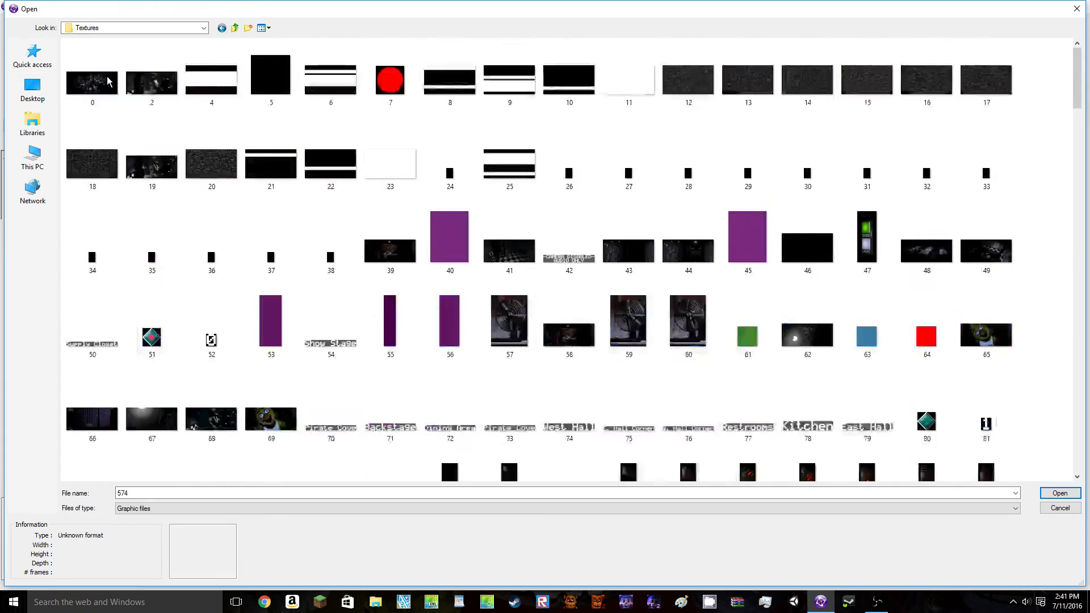
Import texture 431, the half-lit Freddy face, as the Active object's first frame with the default import options
scroll(591, 204, "down", 5)
scroll(596, 203, "down", 12)
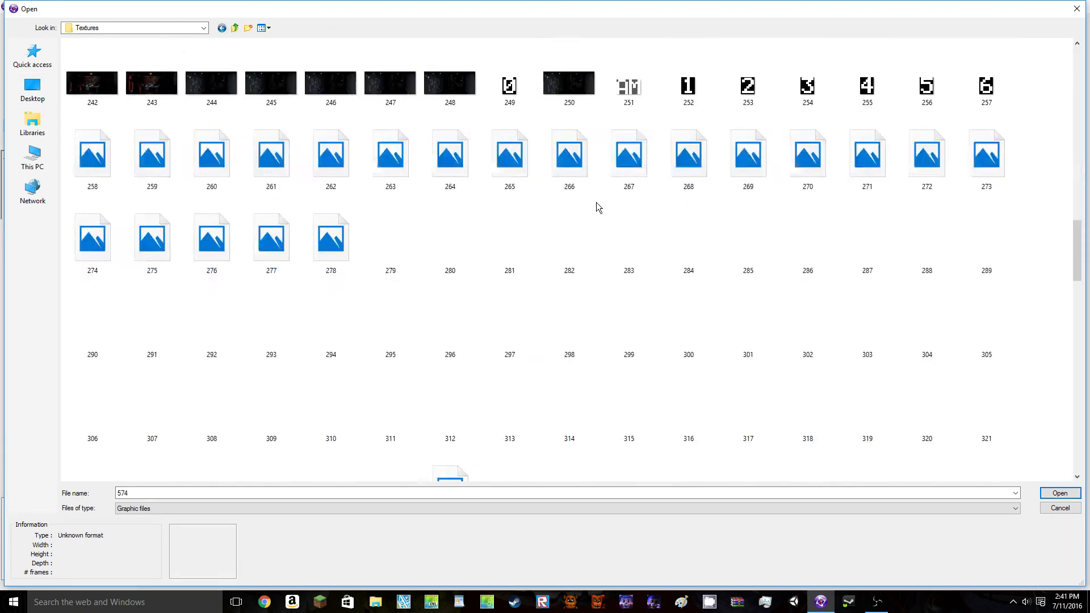
scroll(595, 203, "down", 3)
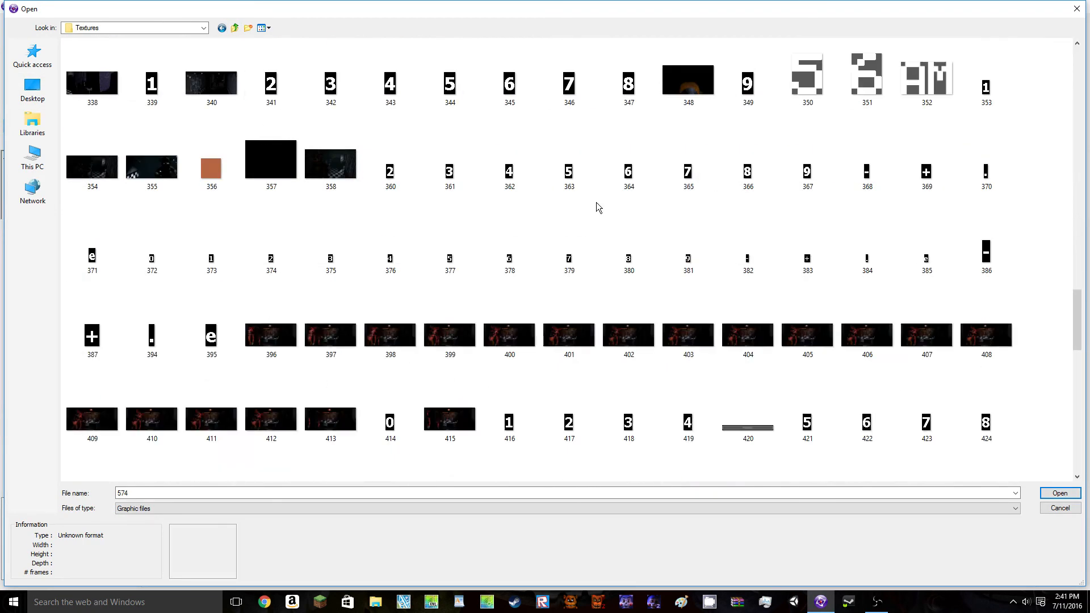
scroll(596, 202, "down", 4)
scroll(596, 207, "down", 6)
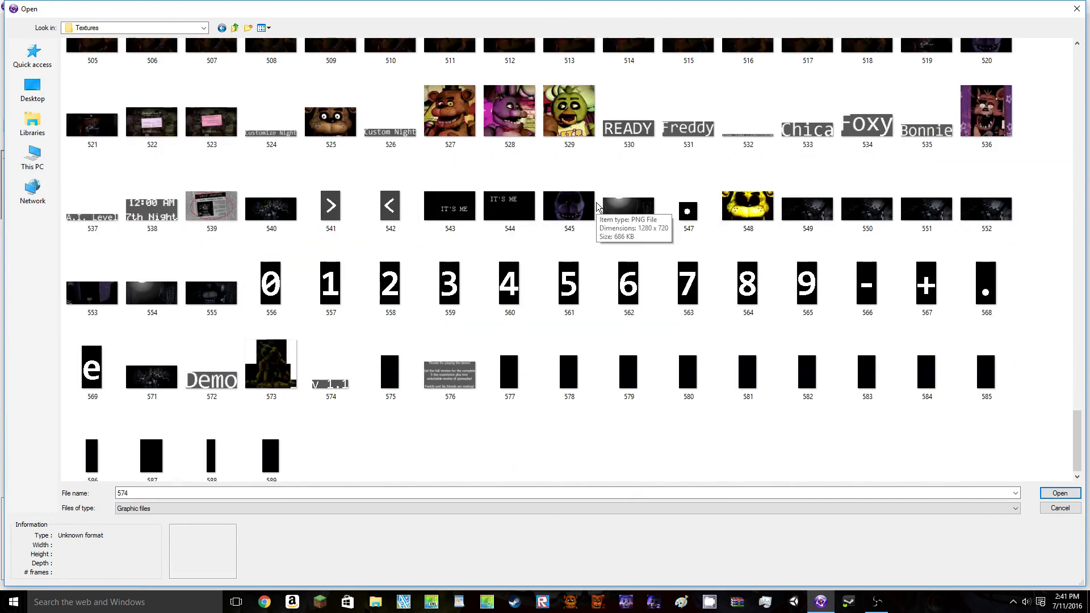
scroll(596, 207, "up", 7)
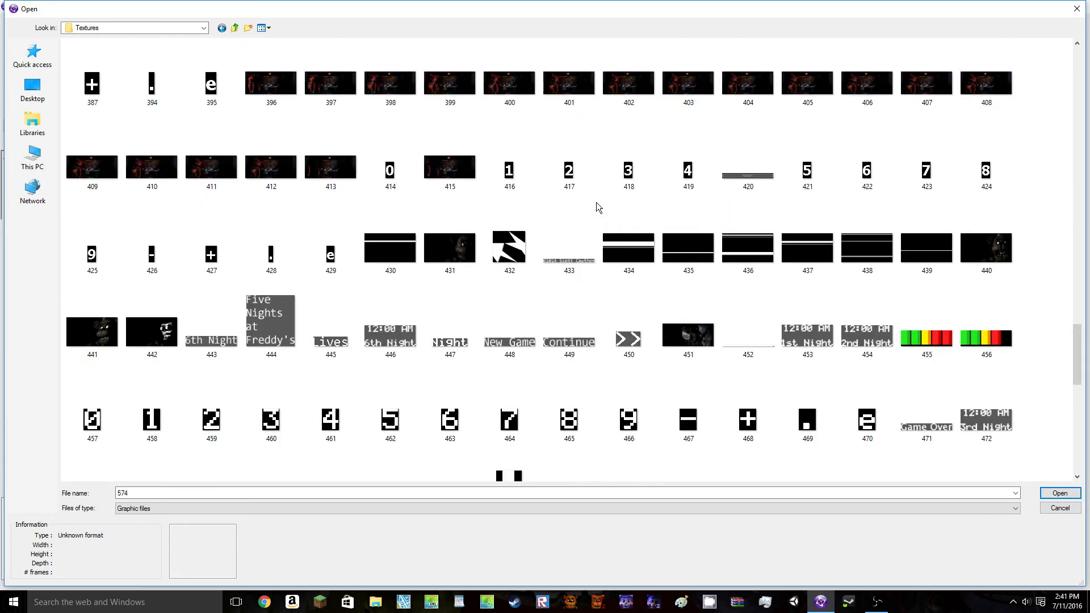
double_click(442, 247)
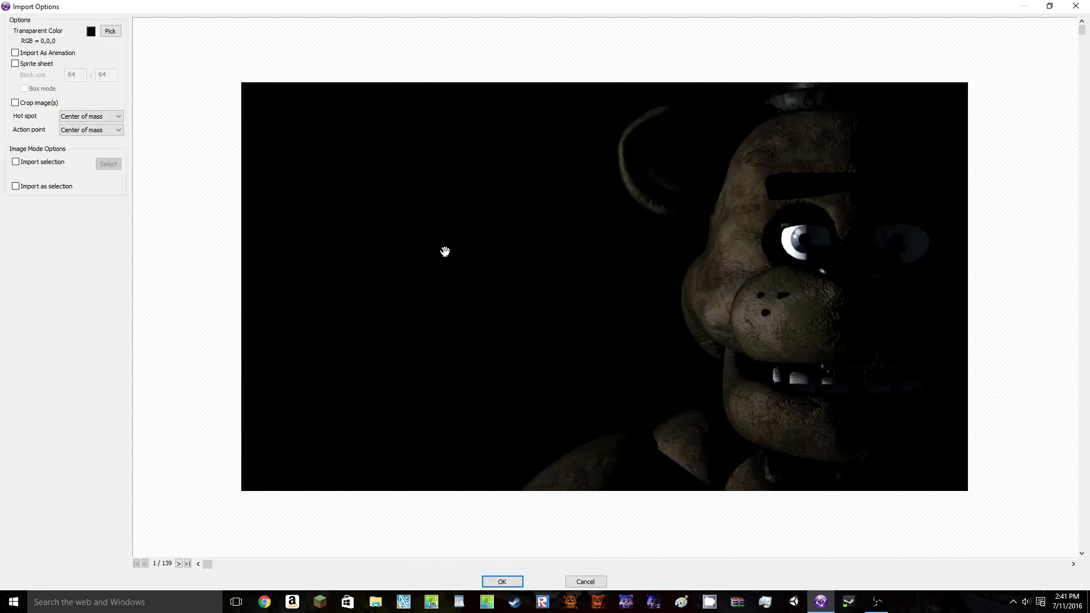
key("Return")
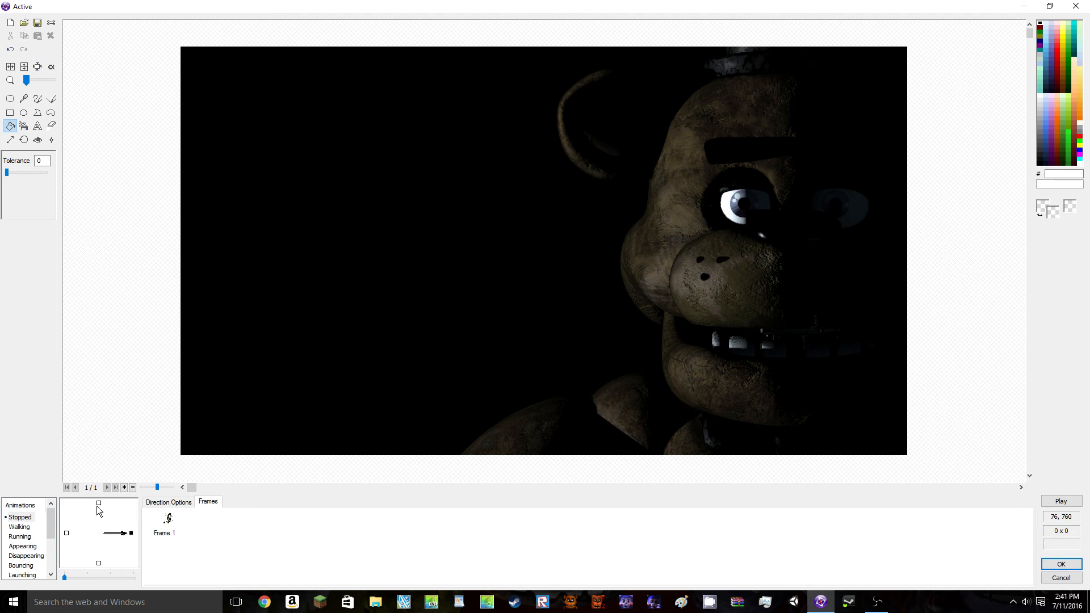
Accept the imported Freddy image and position the Active object to fill the Title Screen frame at 0, 0
scroll(28, 531, "down", 2)
left_click(163, 522)
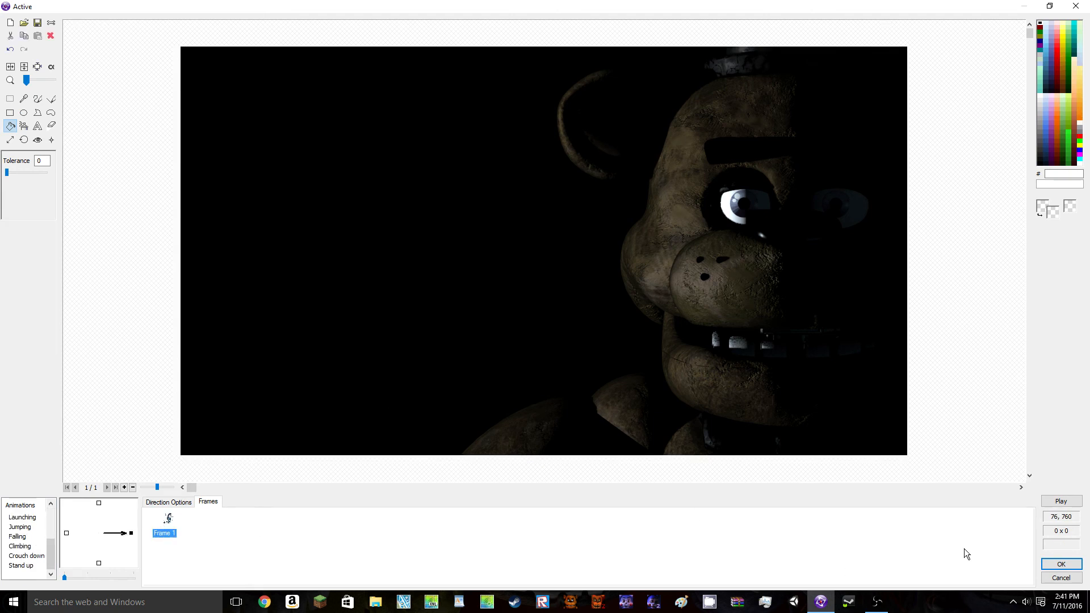
left_click(1060, 564)
left_click_drag(477, 202, 842, 413)
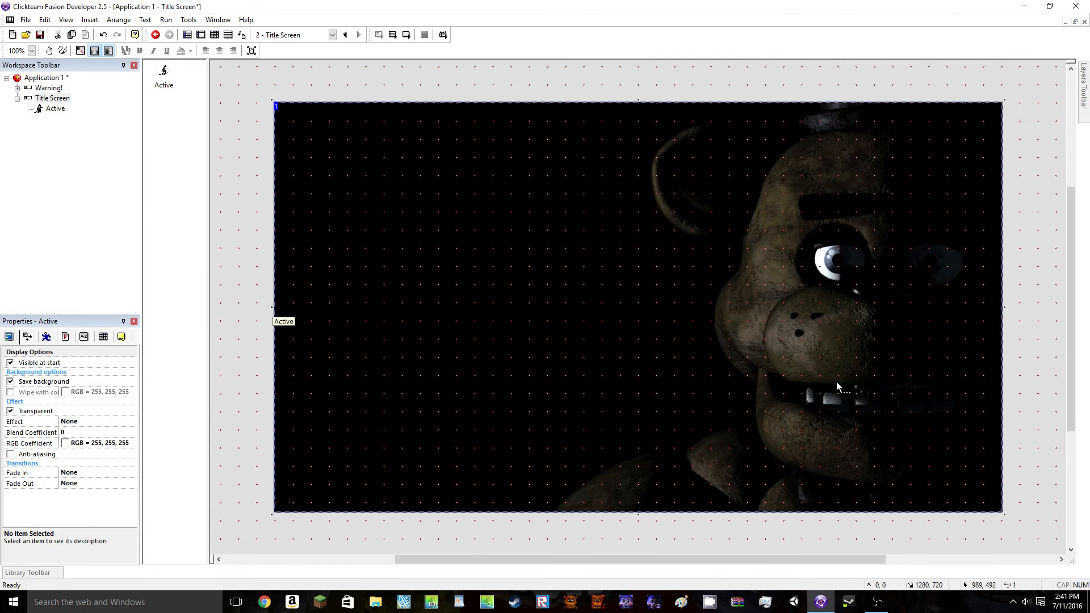
Reopen the Active object's image editing and add a new custom animation after Stand up
double_click(836, 384)
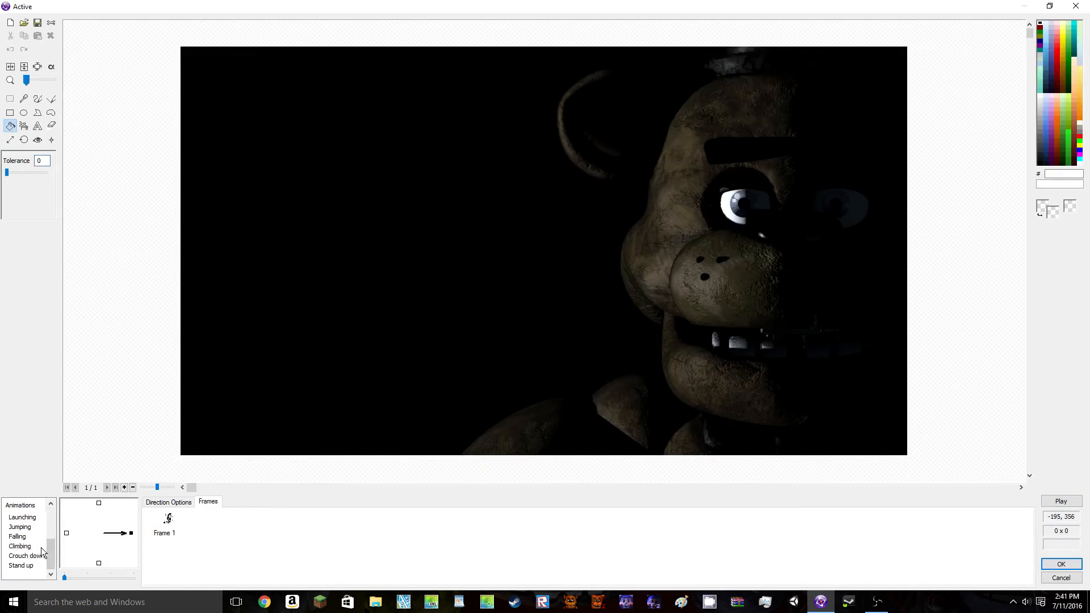
right_click(35, 571)
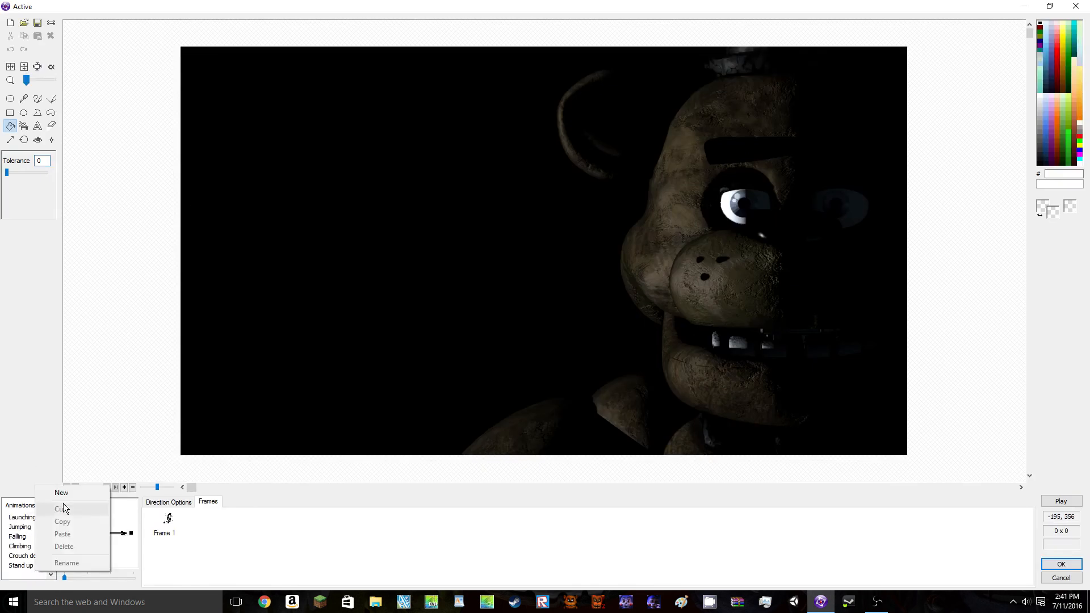
left_click(63, 501)
key("Return")
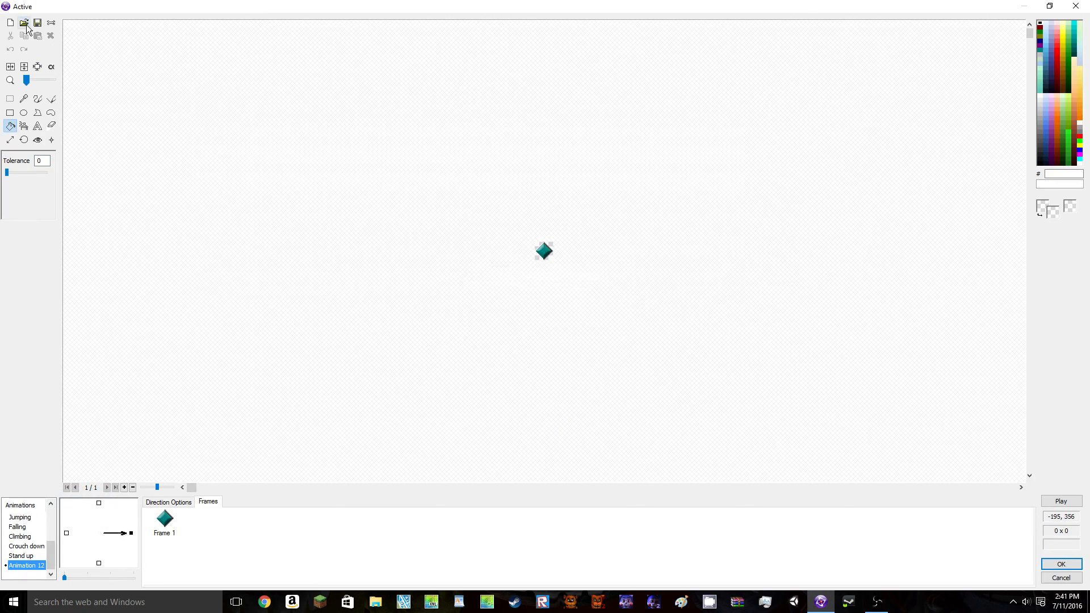
right_click(32, 574)
left_click(300, 542)
left_click(24, 565)
Import texture 313, the open-mouthed Freddy, as the new animation's first frame with the default import options
left_click(24, 23)
scroll(469, 230, "down", 15)
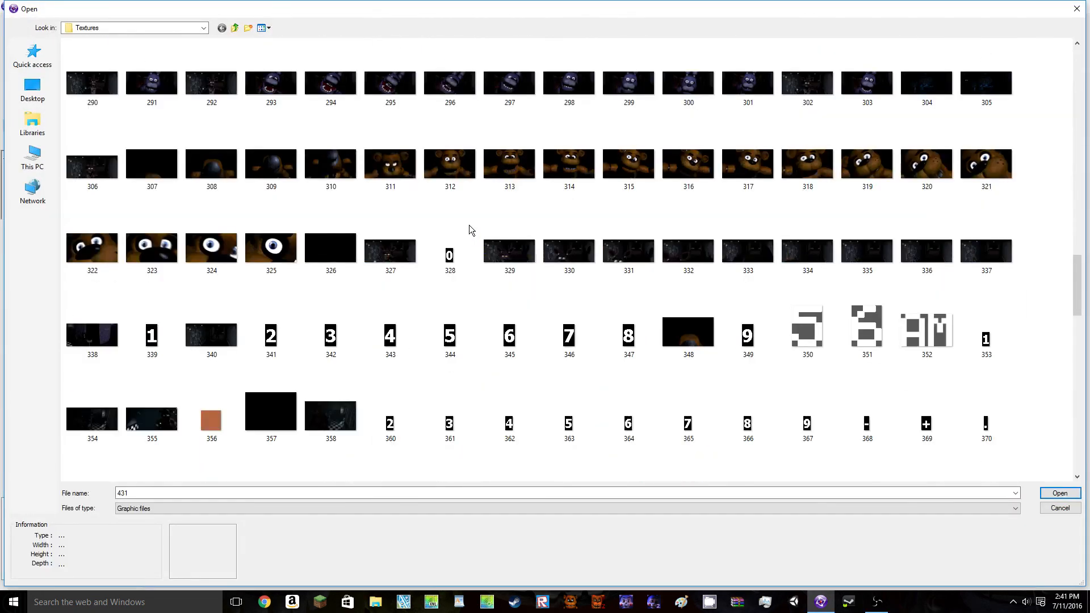
double_click(510, 165)
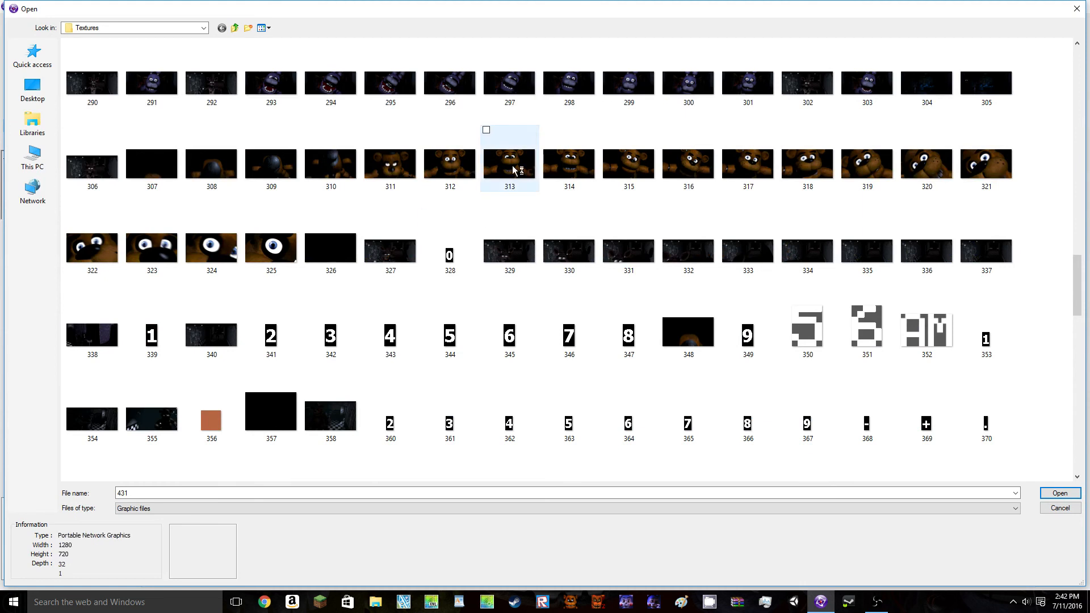
key("Return")
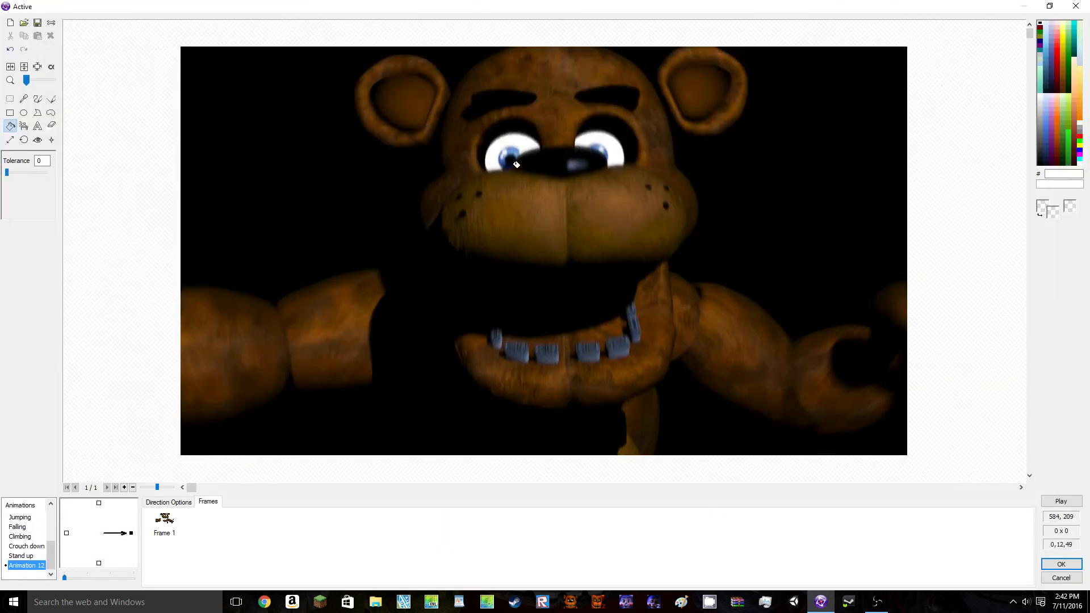
Add another animation and import texture 548, the yellow Freddy face, as its frame with the default options
right_click(14, 571)
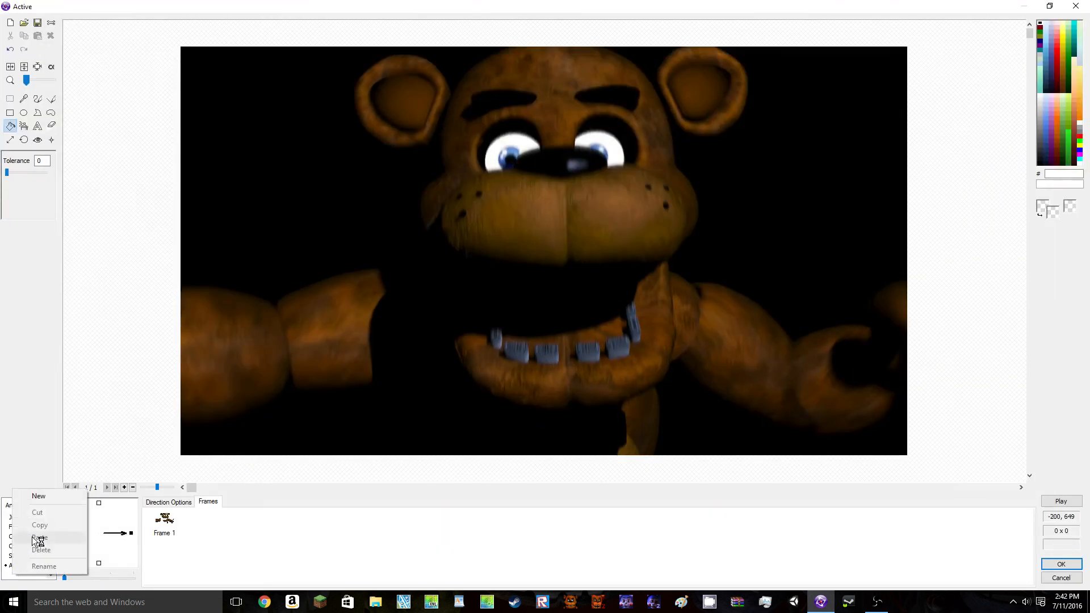
left_click(50, 496)
key("Return")
left_click(23, 22)
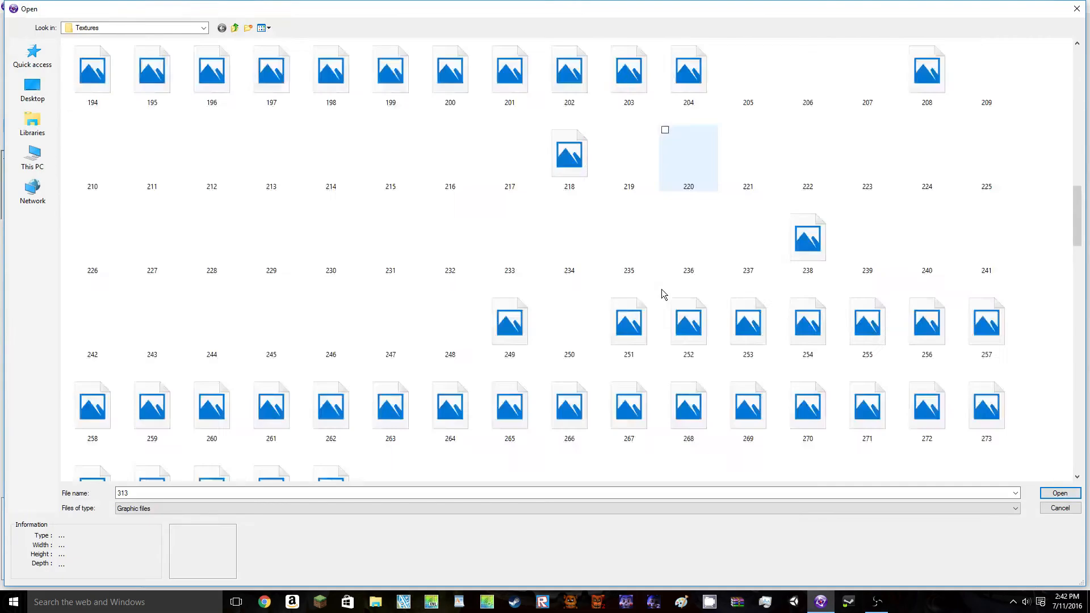
scroll(662, 288, "down", 10)
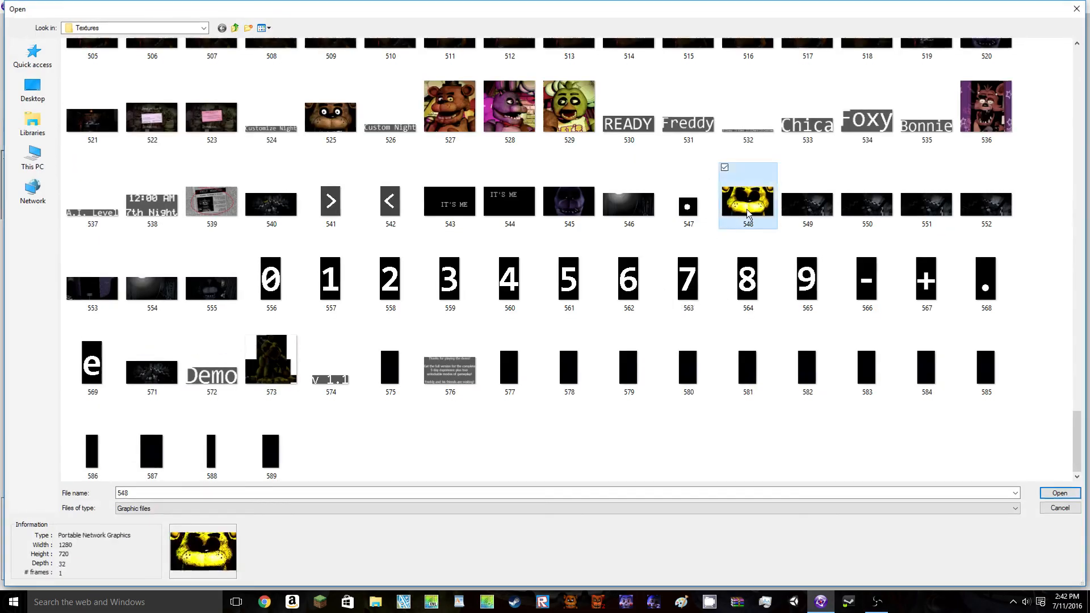
double_click(747, 209)
key("Return")
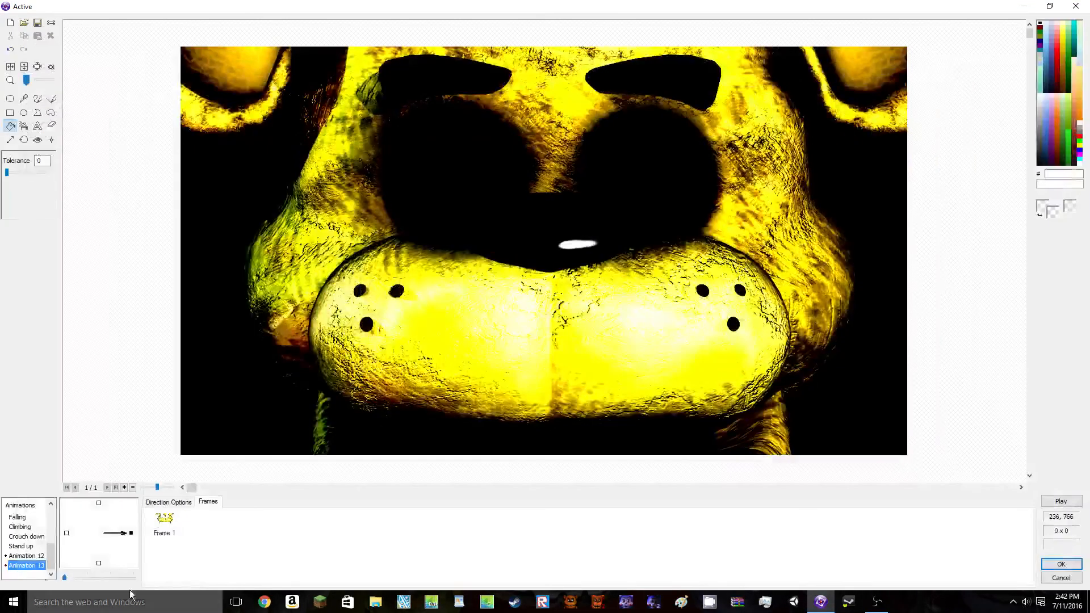
Add a further animation and import texture 525, the wide-eyed Freddy close-up, as its frame with the default options
right_click(31, 574)
left_click(77, 496)
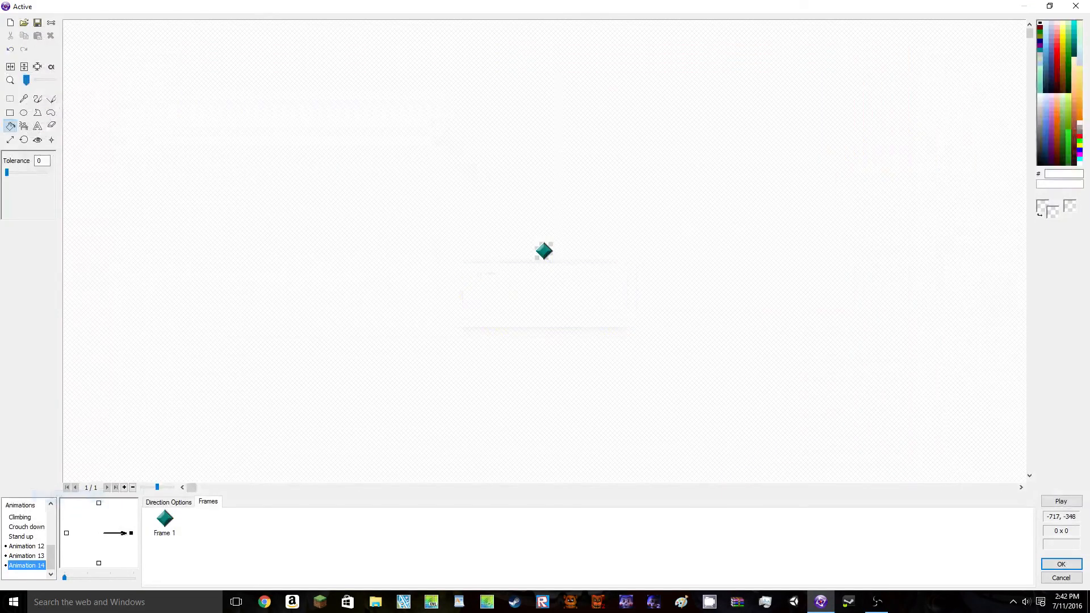
left_click(23, 23)
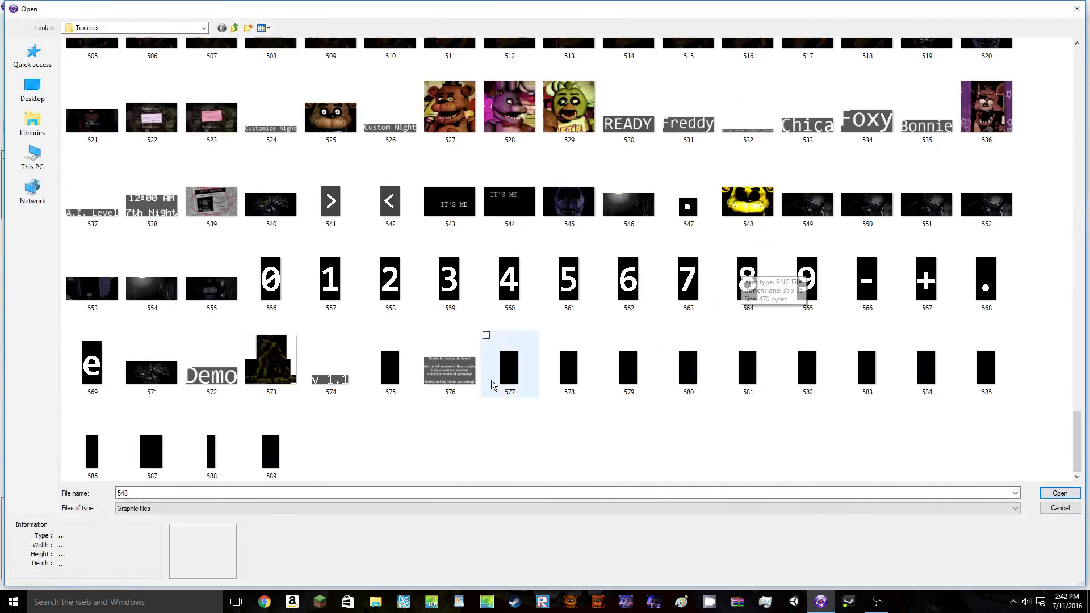
double_click(342, 124)
key("Return")
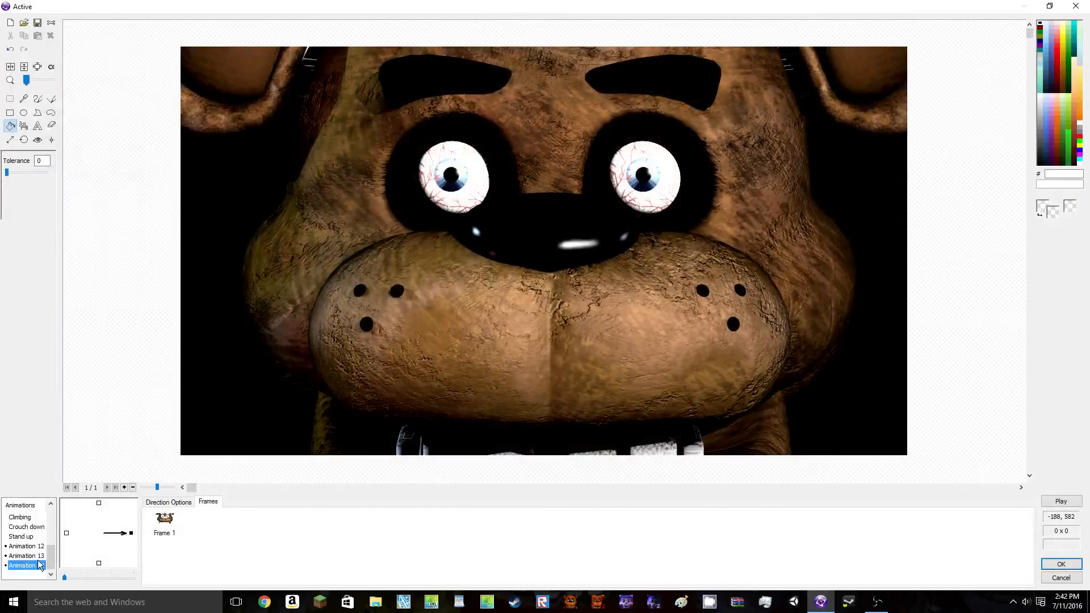
Add one more animation and import texture 545, the dark purple eyeless face, as its frame with the default options
right_click(32, 578)
left_click(46, 511)
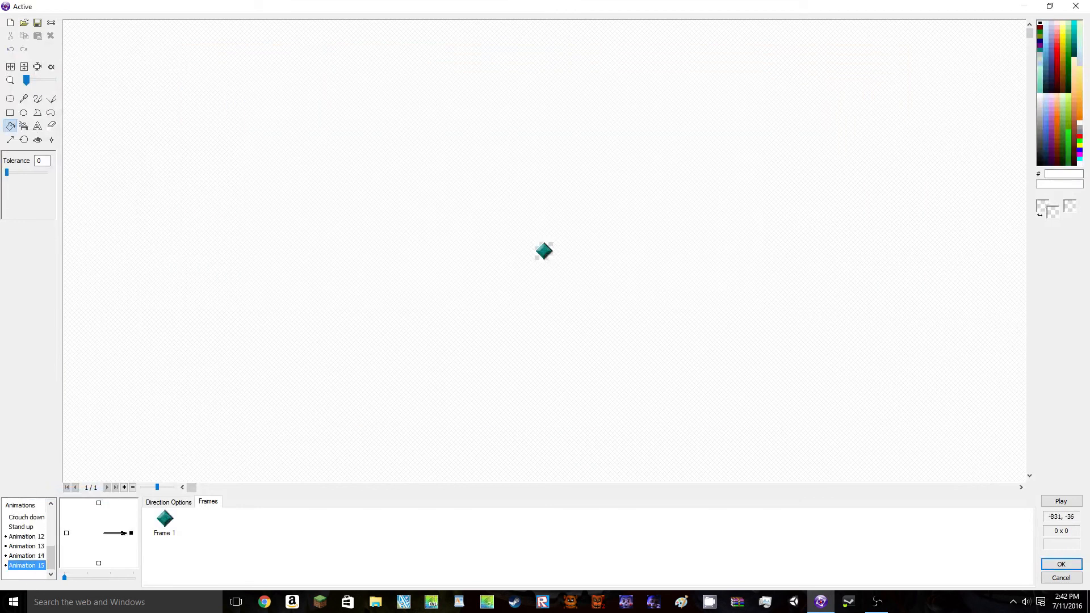
left_click(24, 23)
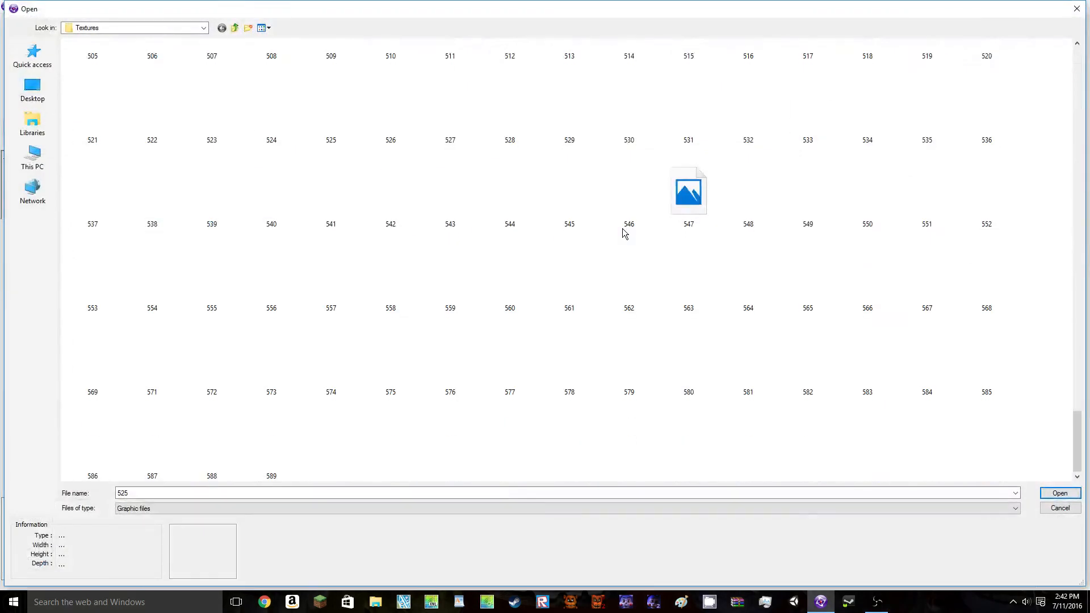
double_click(567, 207)
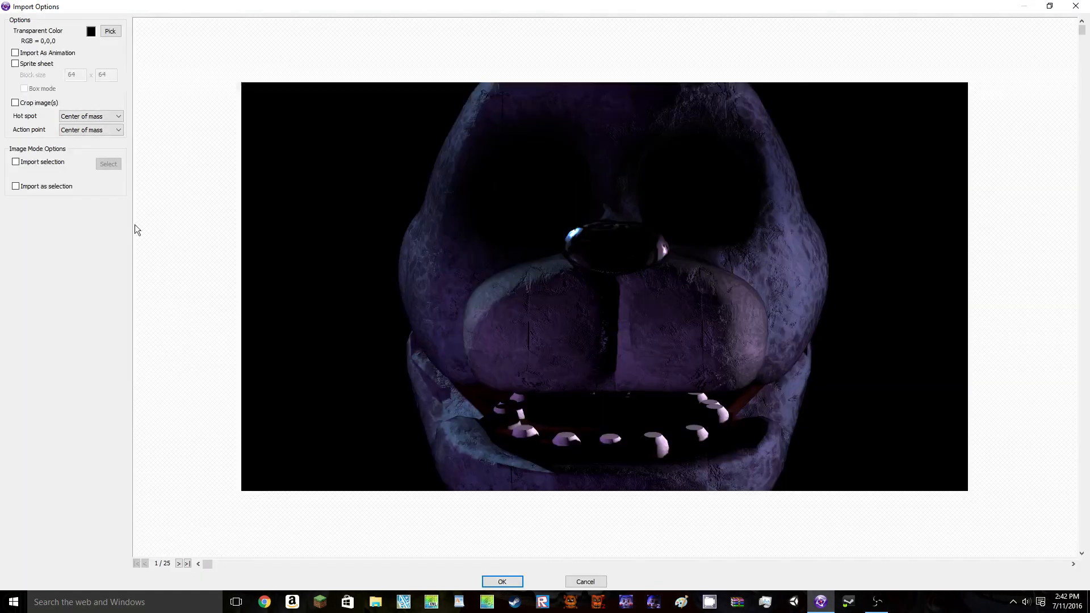
key("Return")
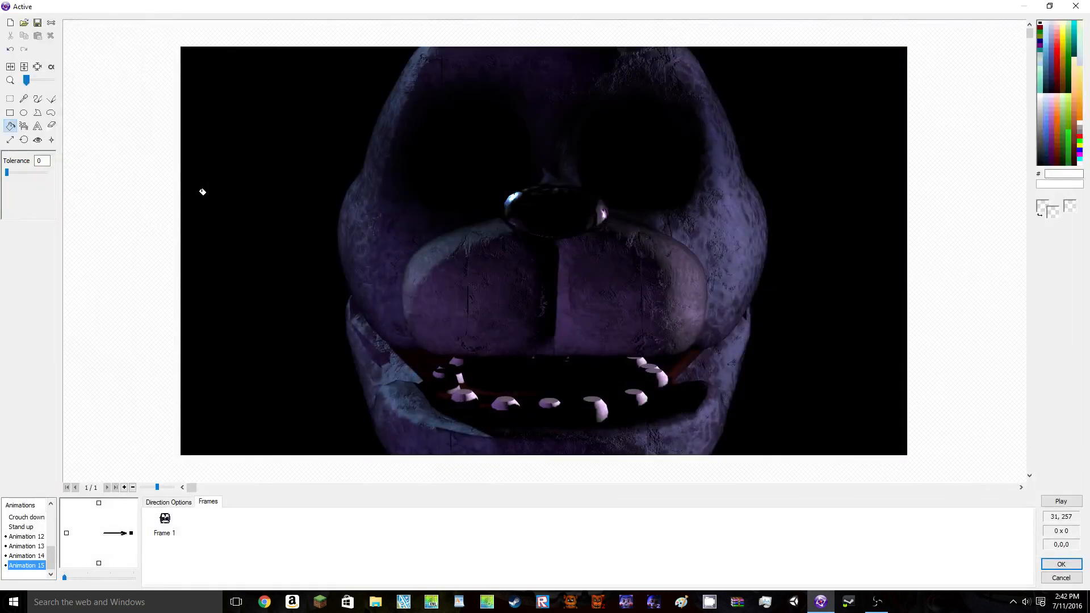
Check the Active object's animation list and save the added animations by accepting the image edits
left_click(376, 536)
scroll(19, 549, "up", 4)
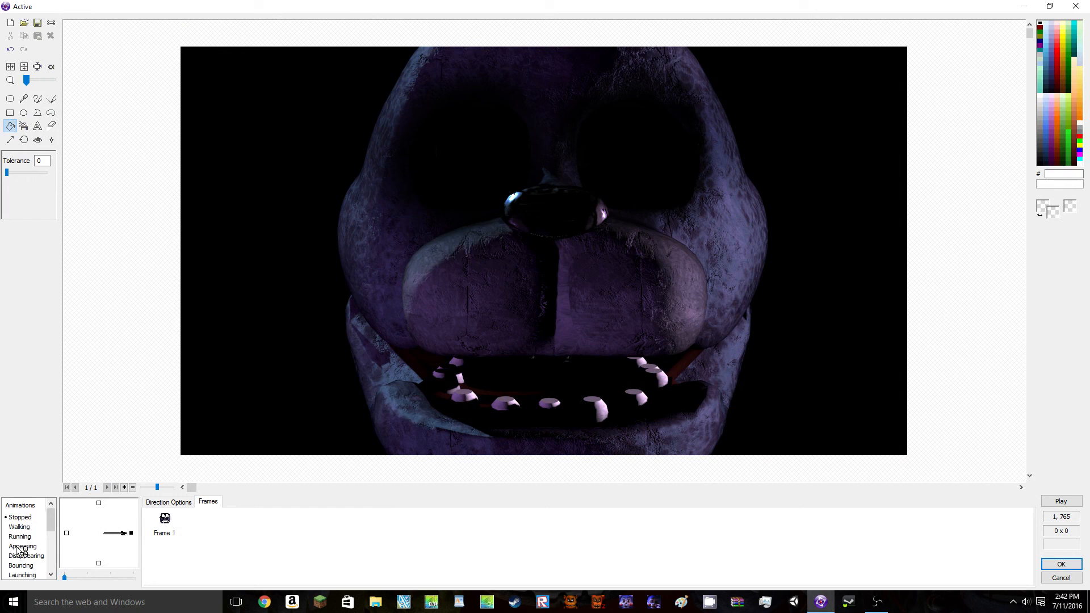
scroll(16, 549, "down", 4)
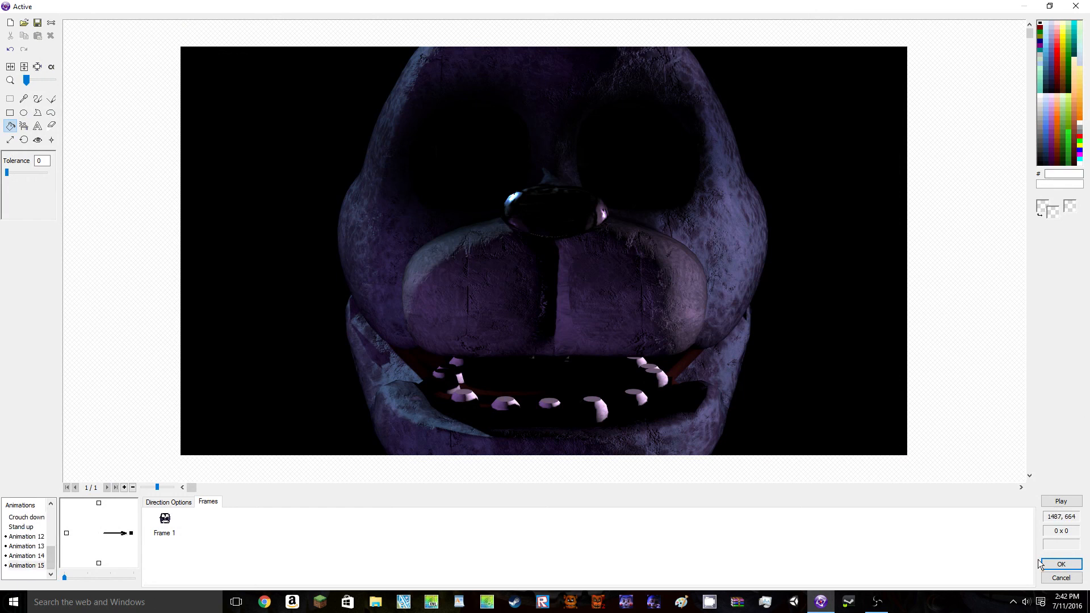
left_click(1059, 564)
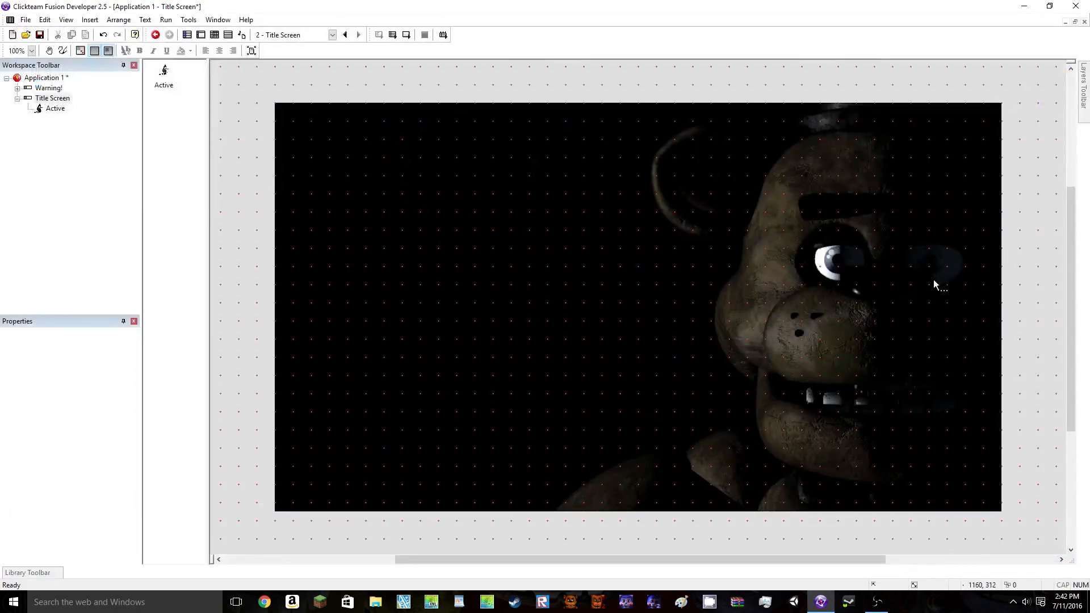
Rename the Active object as "Character on title screen"
right_click(789, 332)
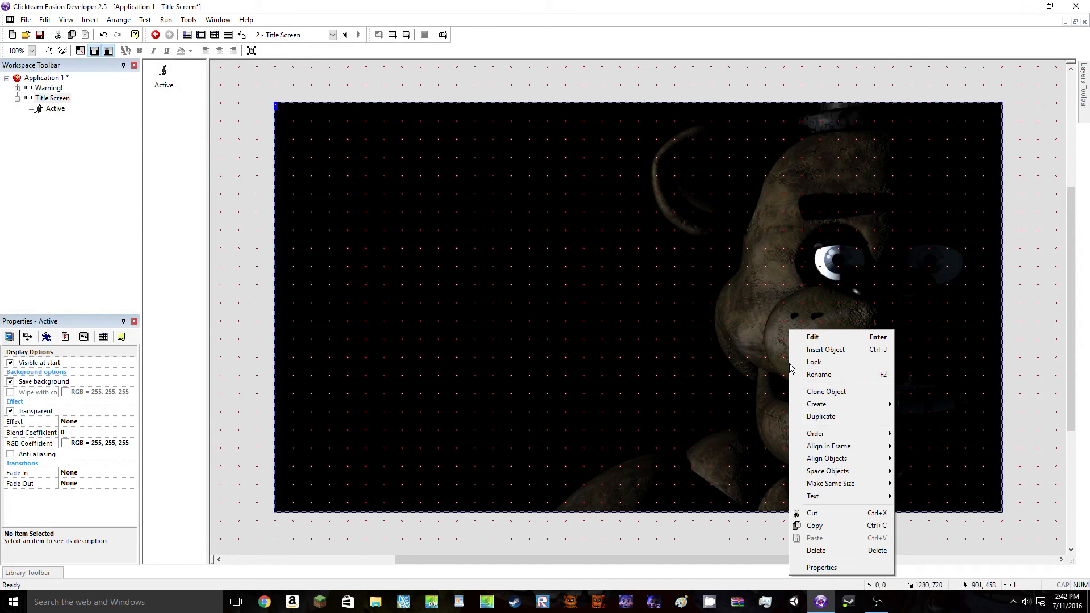
left_click(820, 377)
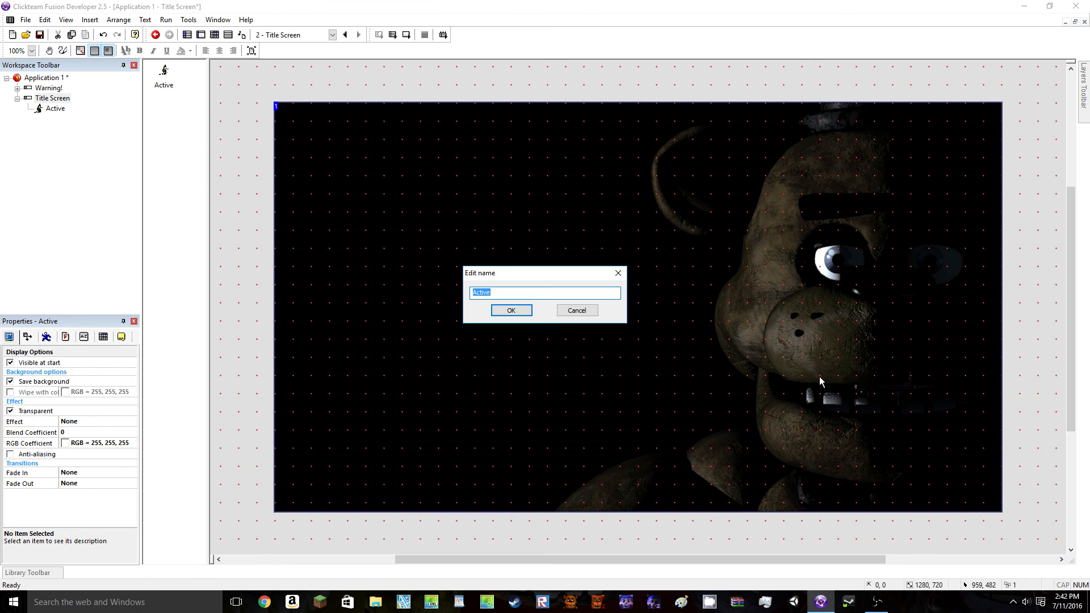
type("Character on title screen")
key("Return")
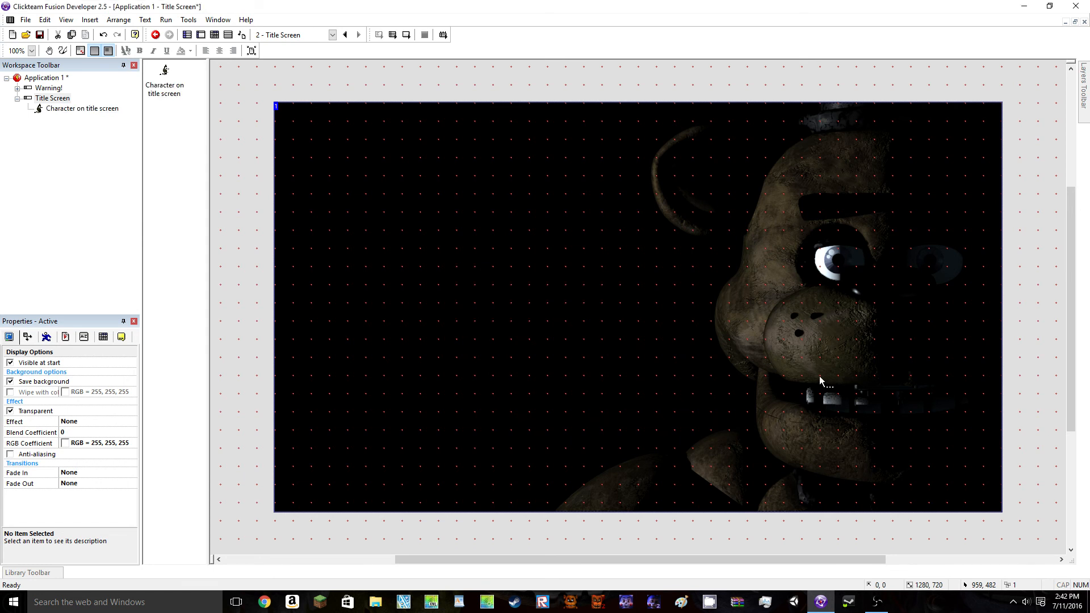
Insert a Counter object in the empty area above the Title Screen frame
left_click(255, 114)
scroll(436, 228, "up", 2)
scroll(436, 229, "up", 2)
right_click(450, 195)
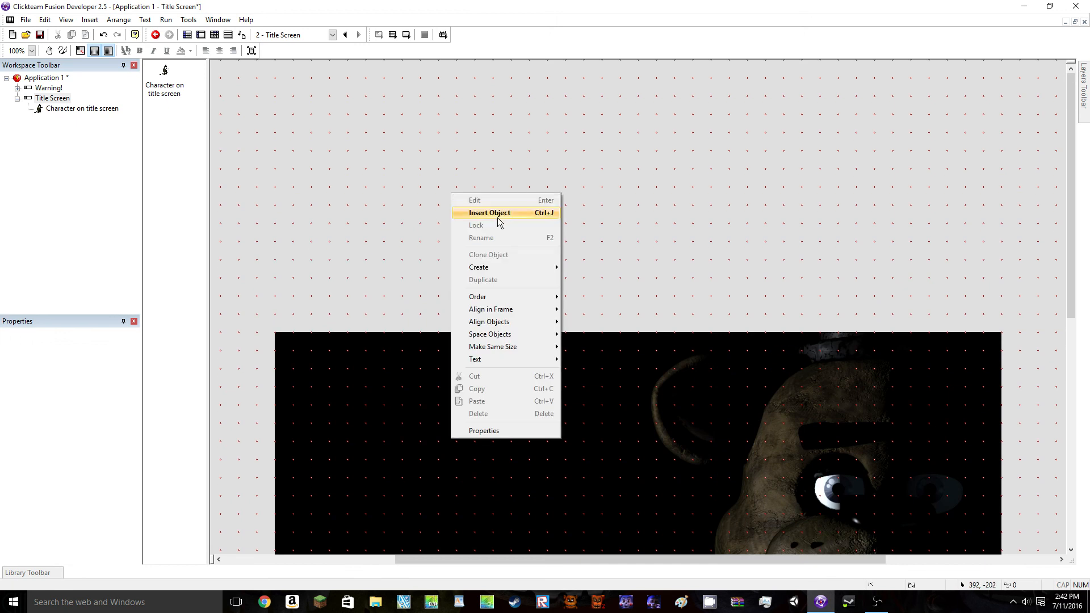
left_click(745, 234)
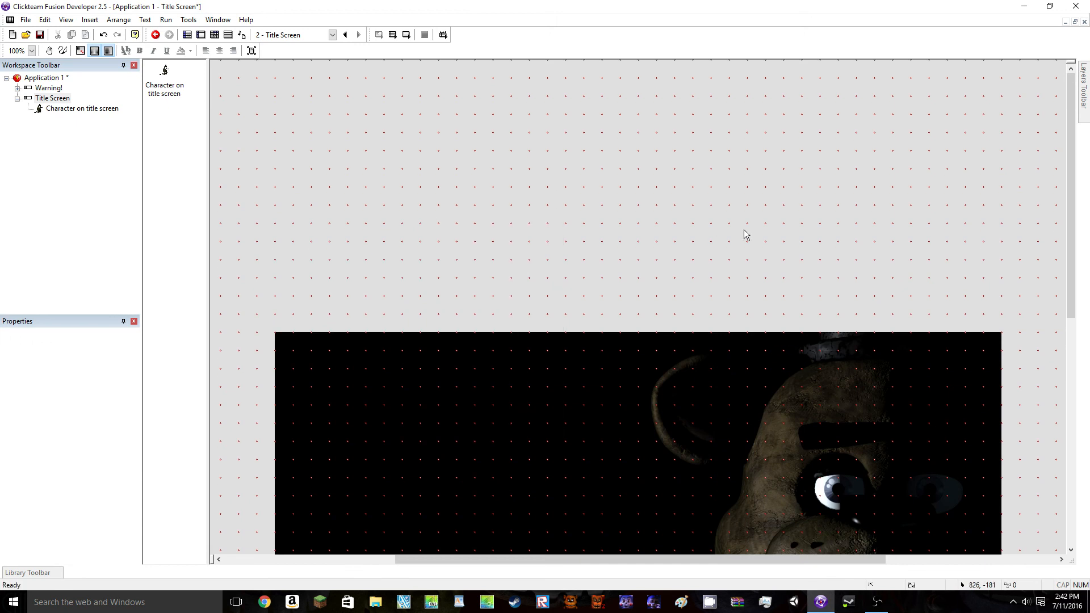
right_click(403, 175)
left_click(425, 194)
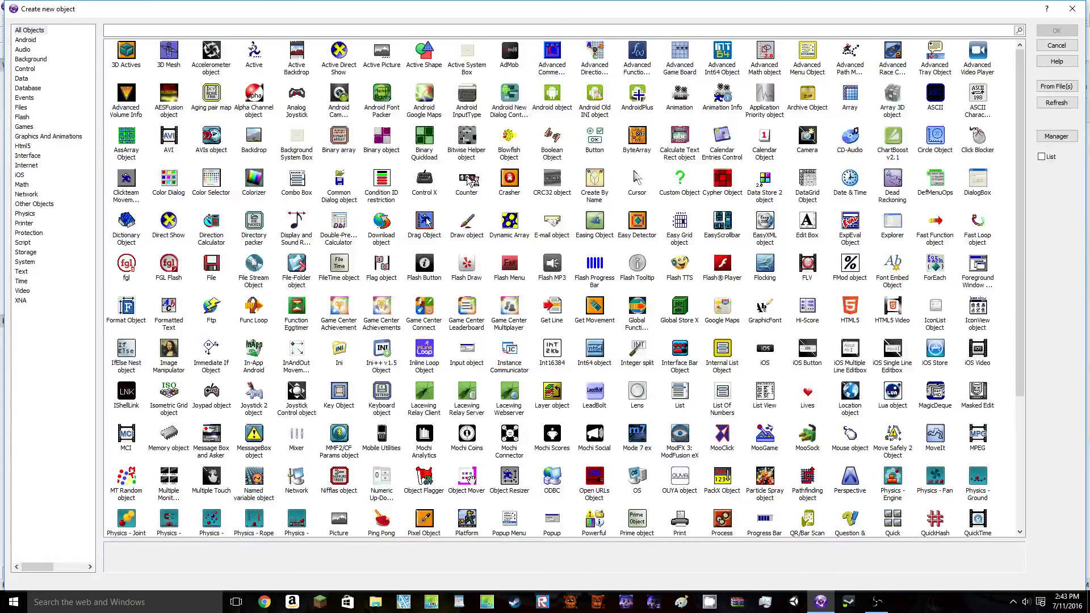
double_click(467, 180)
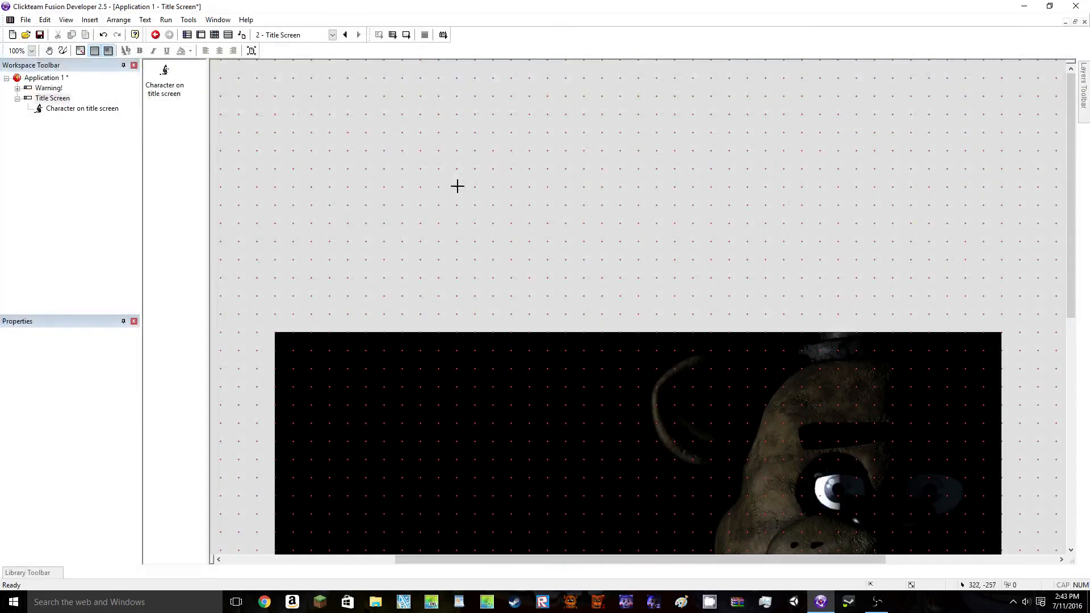
left_click(452, 185)
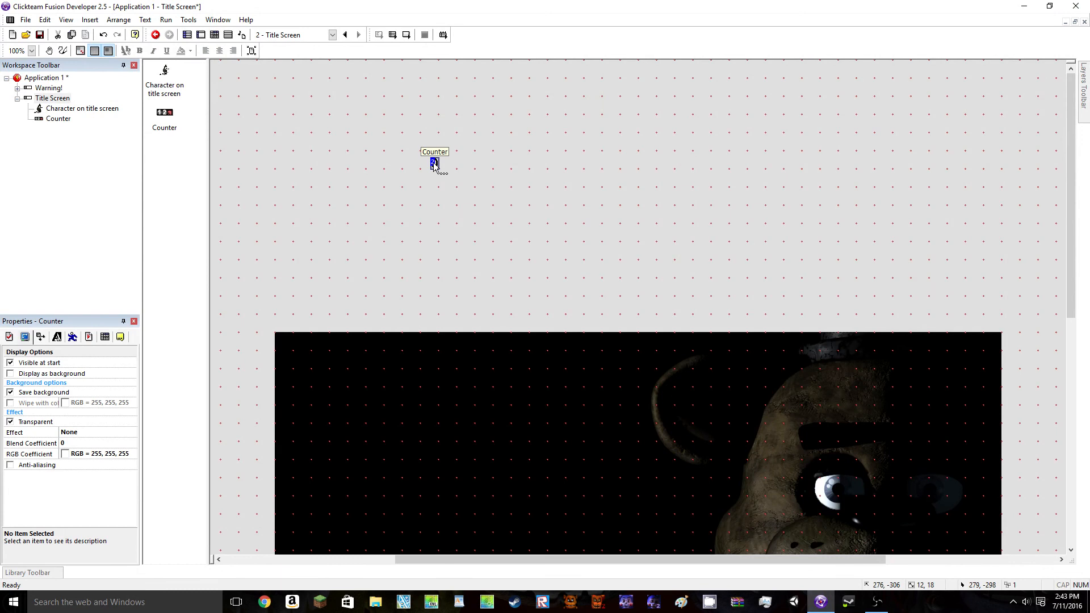
Move the counter slightly up and to the left, to 256, -320 above the frame
right_click(434, 165)
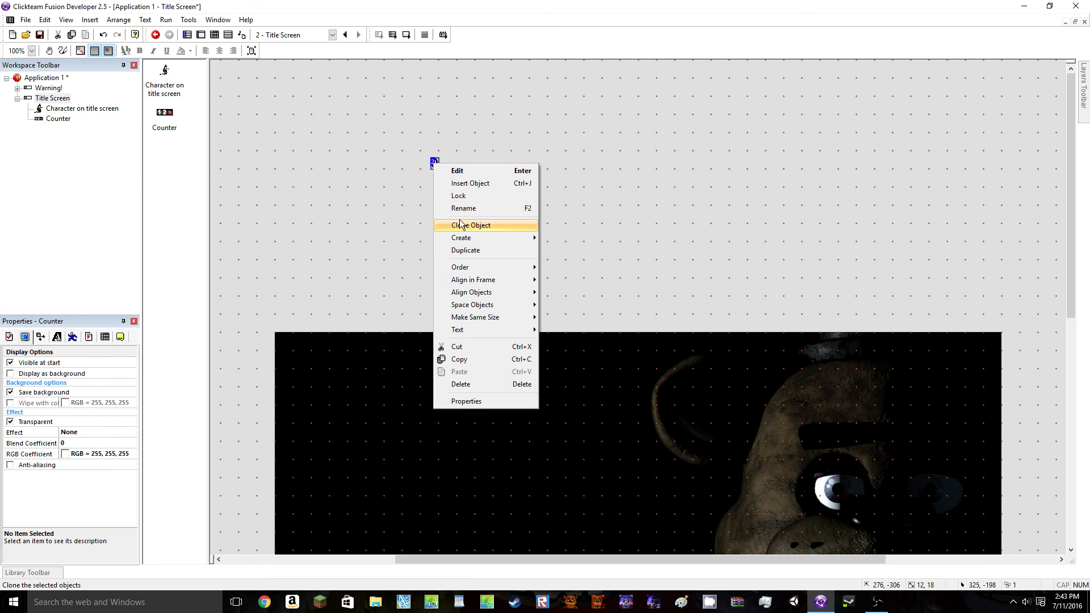
left_click(370, 197)
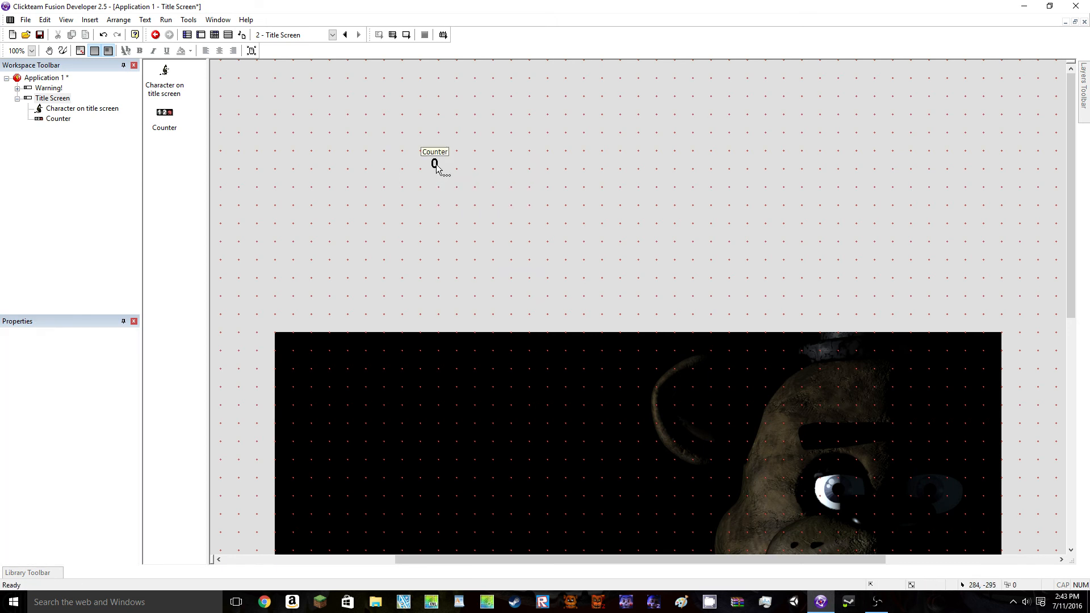
left_click_drag(434, 165, 427, 162)
left_click(412, 196)
Rename the counter as "Random Character"
right_click(421, 158)
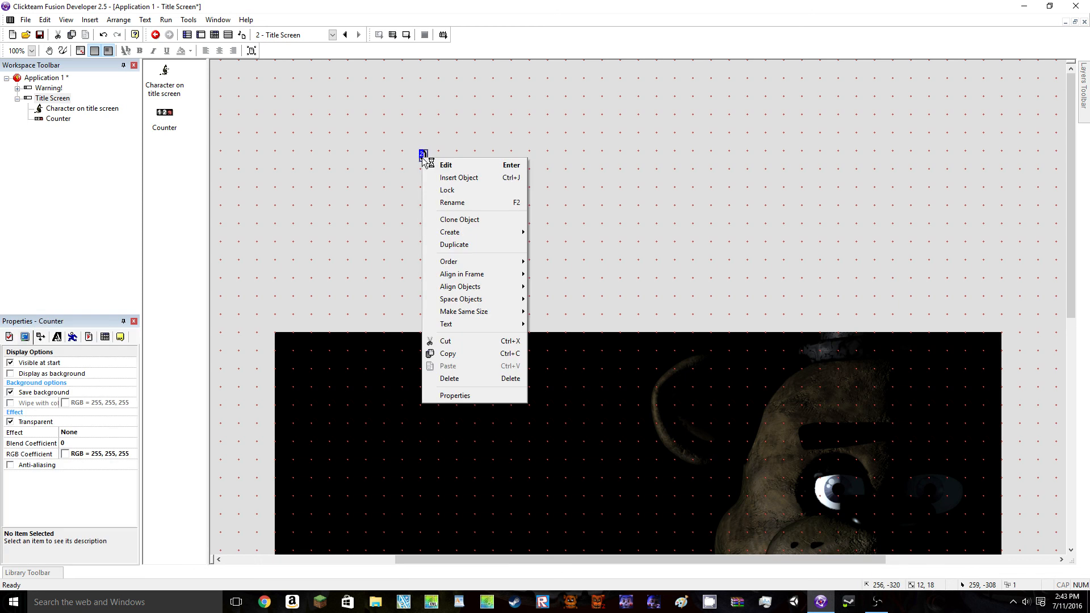
left_click(453, 203)
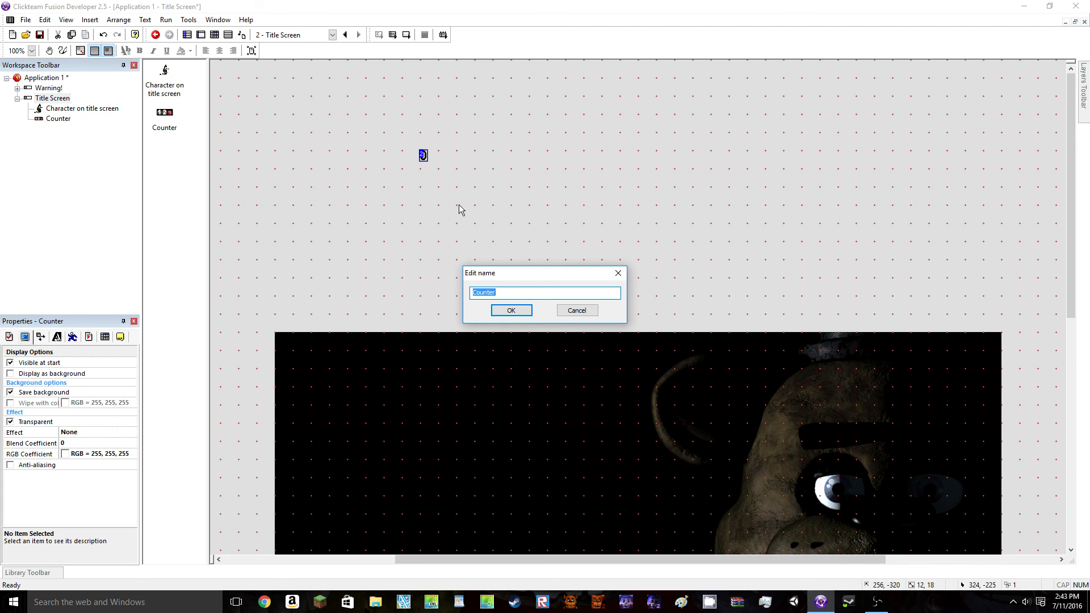
type("Random Character")
key("Return")
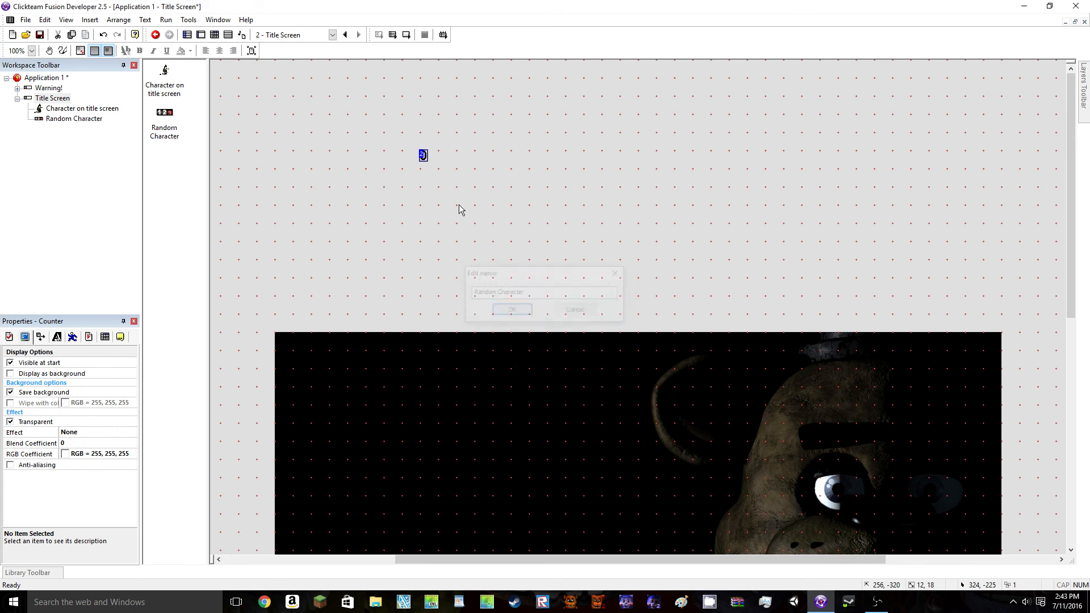
Add a Start of Frame condition to the Title Screen frame's events
left_click(458, 205)
left_click(228, 35)
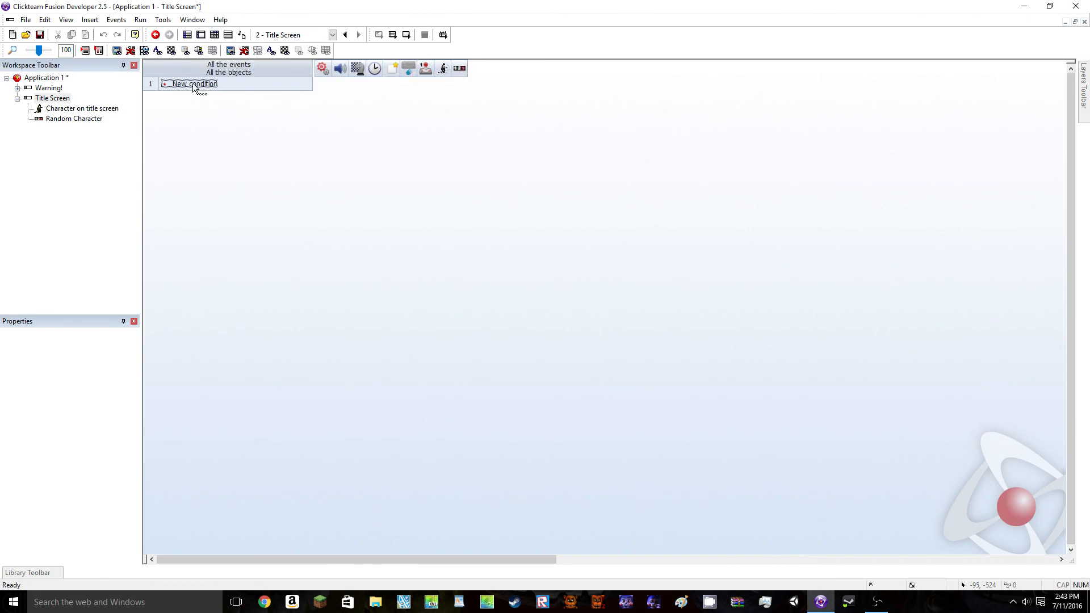
left_click(193, 84)
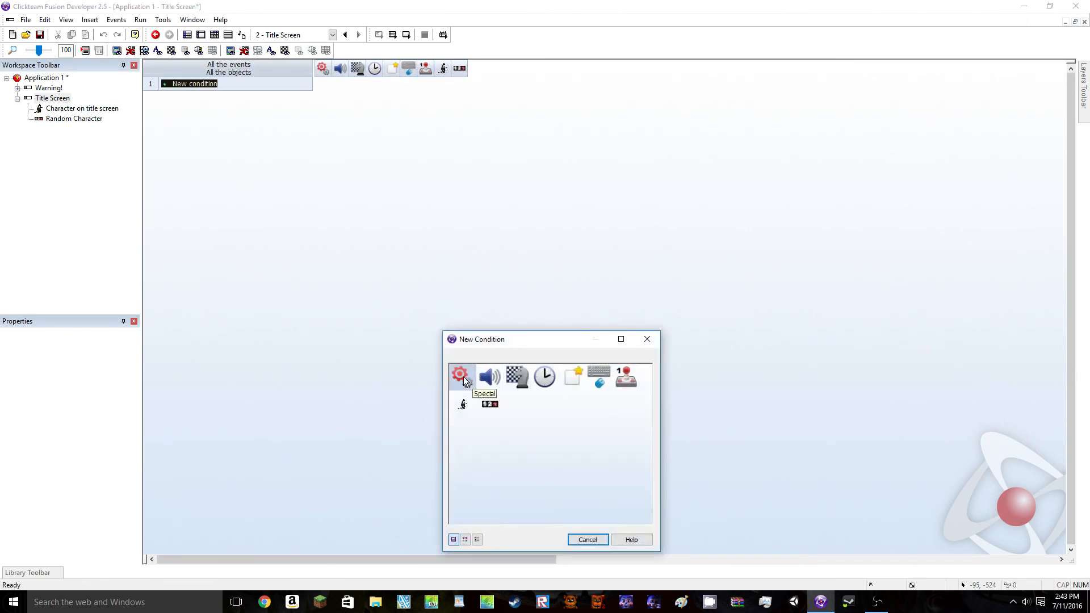
left_click(518, 379)
left_click(547, 389)
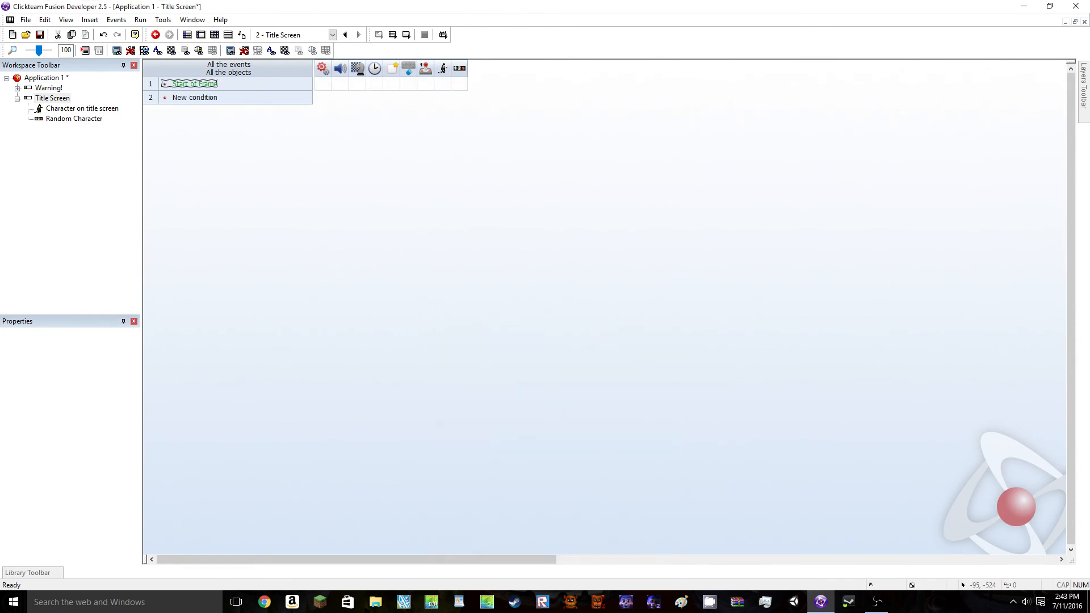
For Start of Frame, play and loop The_Sand_Temple_Loop_G from the Five Nights at Freddy's 2 Audio folder on a specific channel, set as uninterruptable
left_click(340, 86)
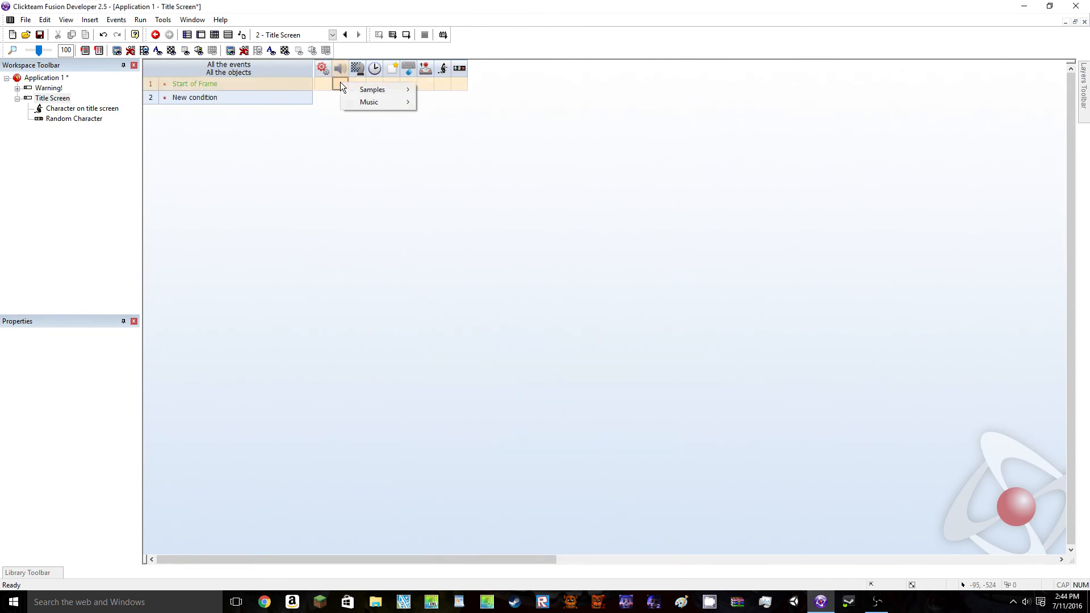
mouse_move(369, 90)
left_click(284, 139)
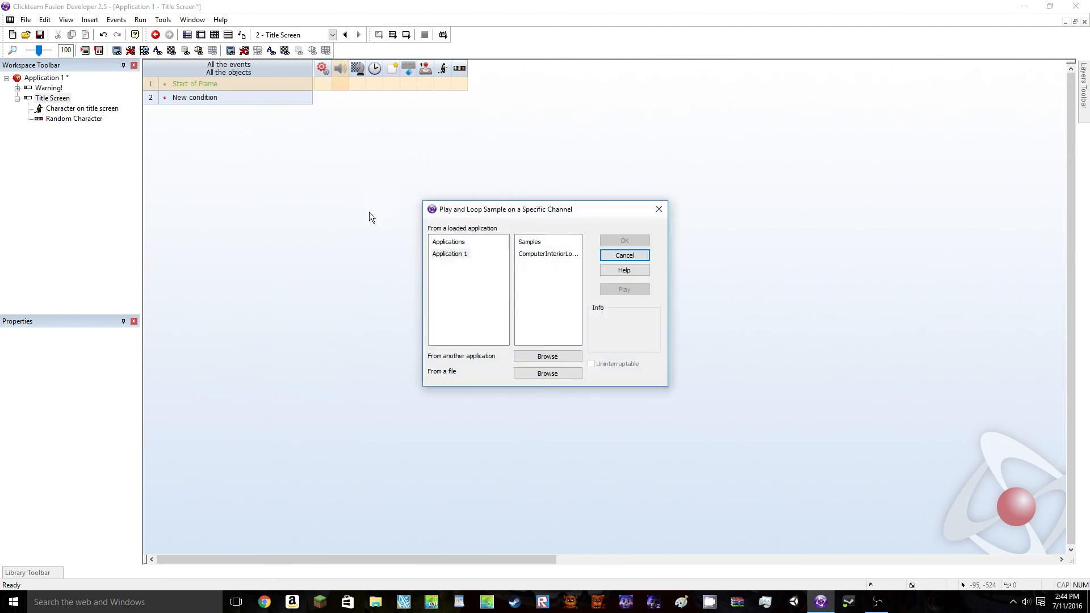
left_click(547, 374)
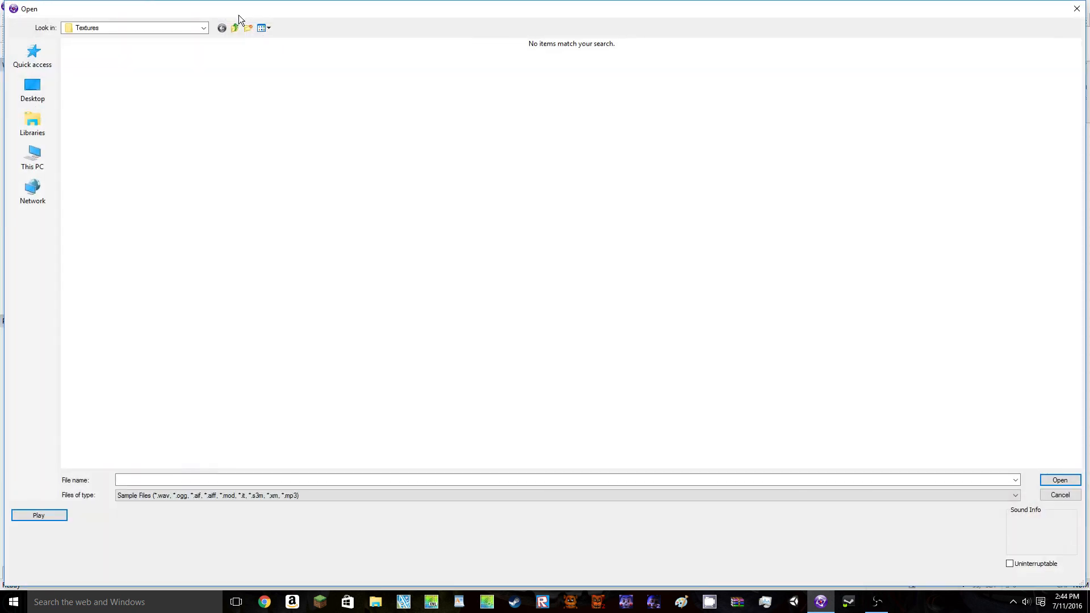
left_click(235, 27)
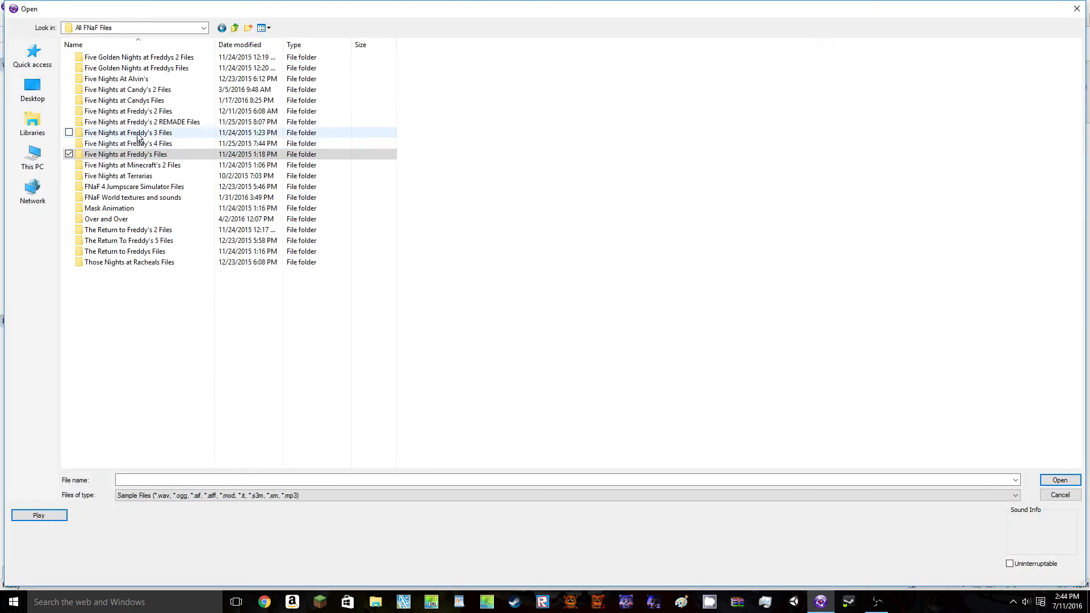
double_click(151, 112)
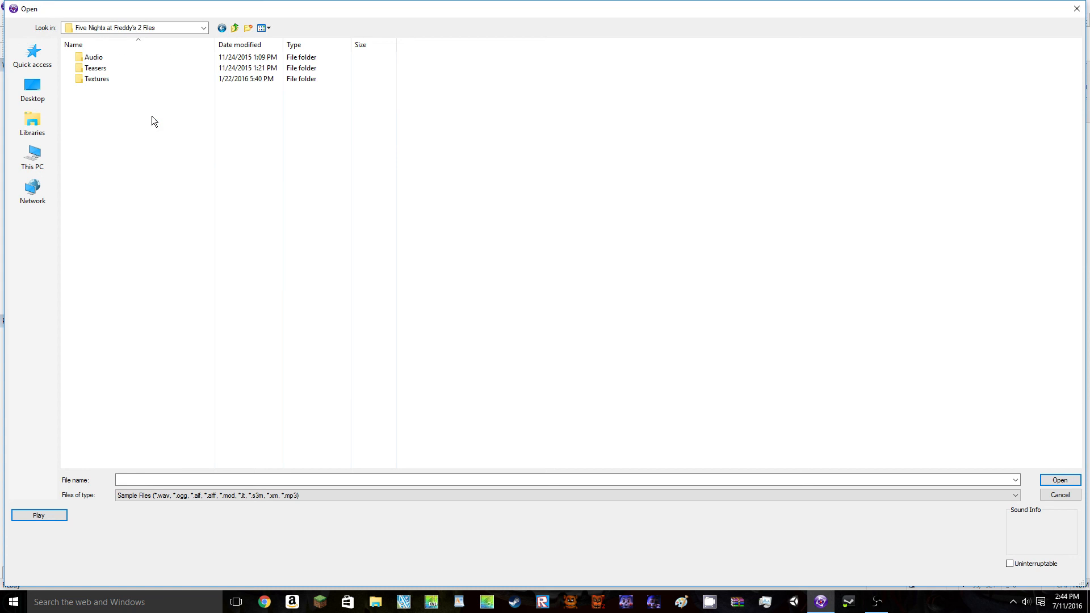
double_click(108, 59)
scroll(125, 171, "down", 8)
scroll(146, 251, "down", 2)
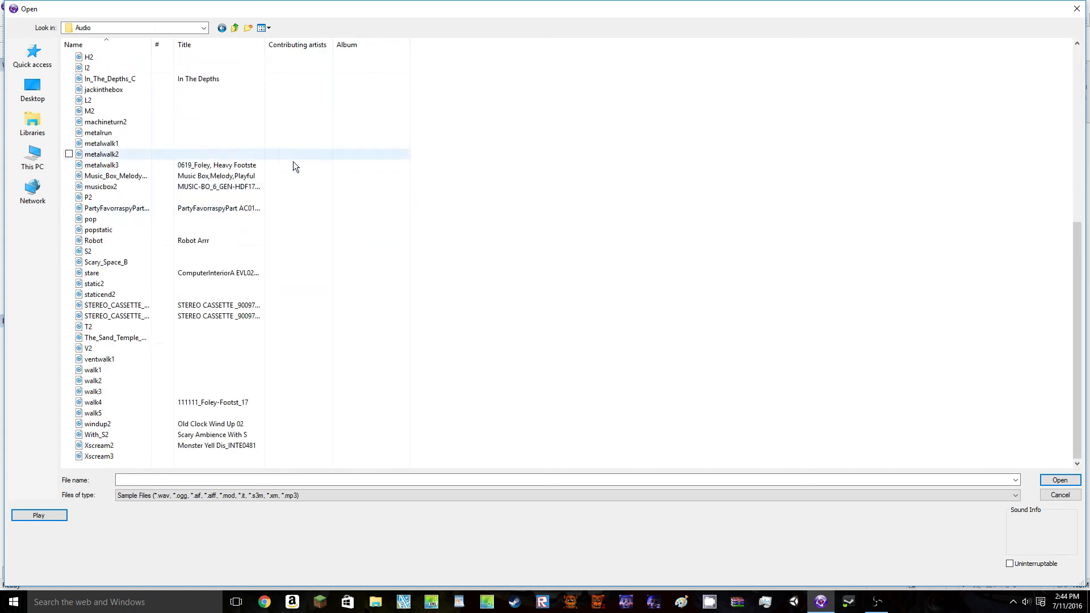
left_click(110, 338)
left_click(34, 516)
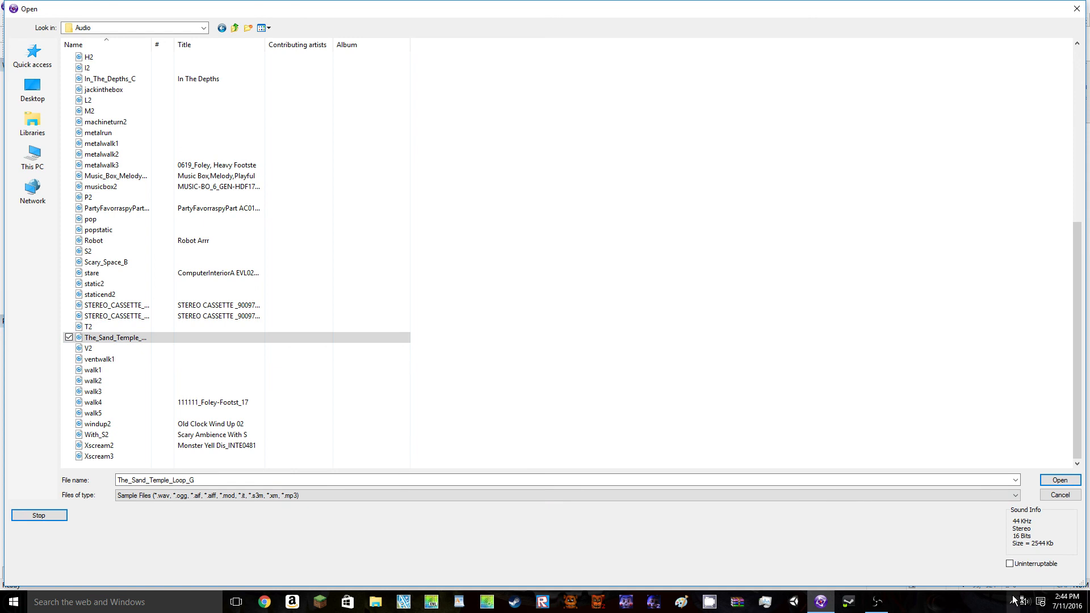
left_click(1010, 564)
left_click(1059, 480)
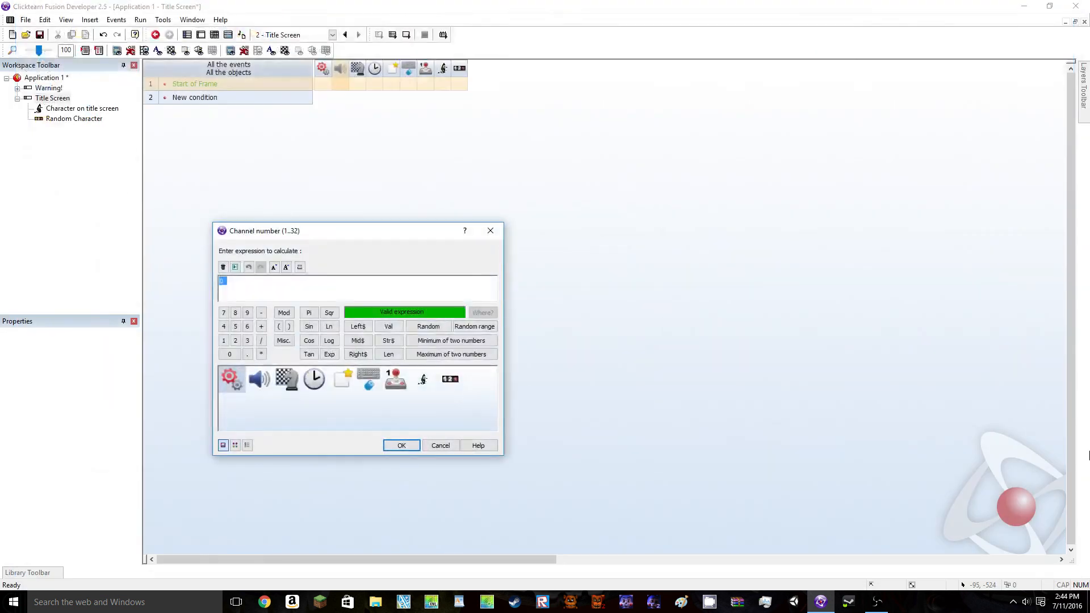
Accept the channel number and set the sample's repeat count to 0 for a continuous loop
key("Return")
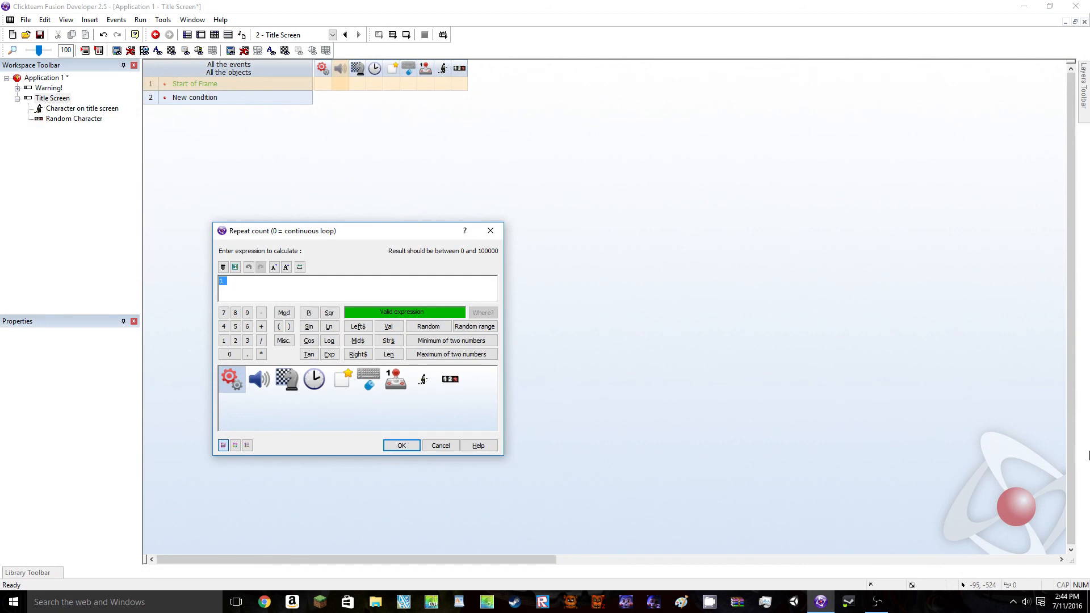
type("0")
key("BackSpace")
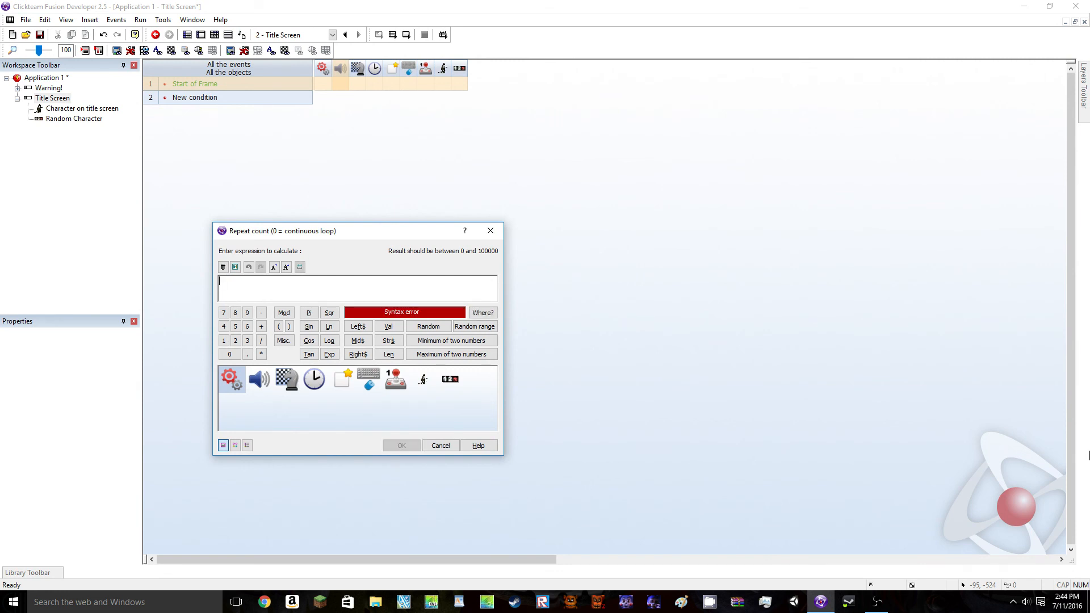
type("6")
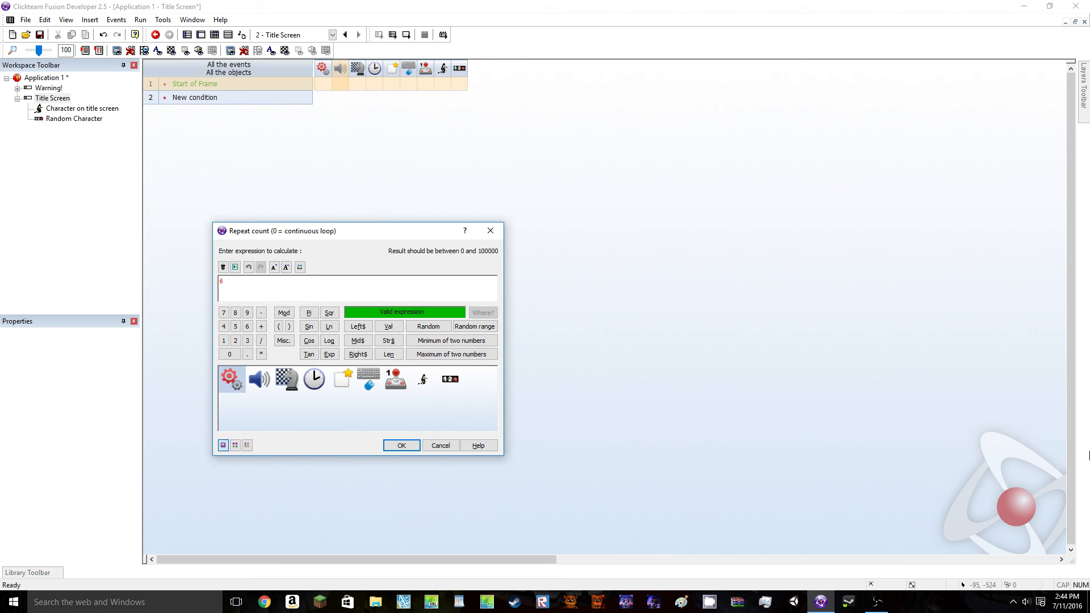
key("BackSpace")
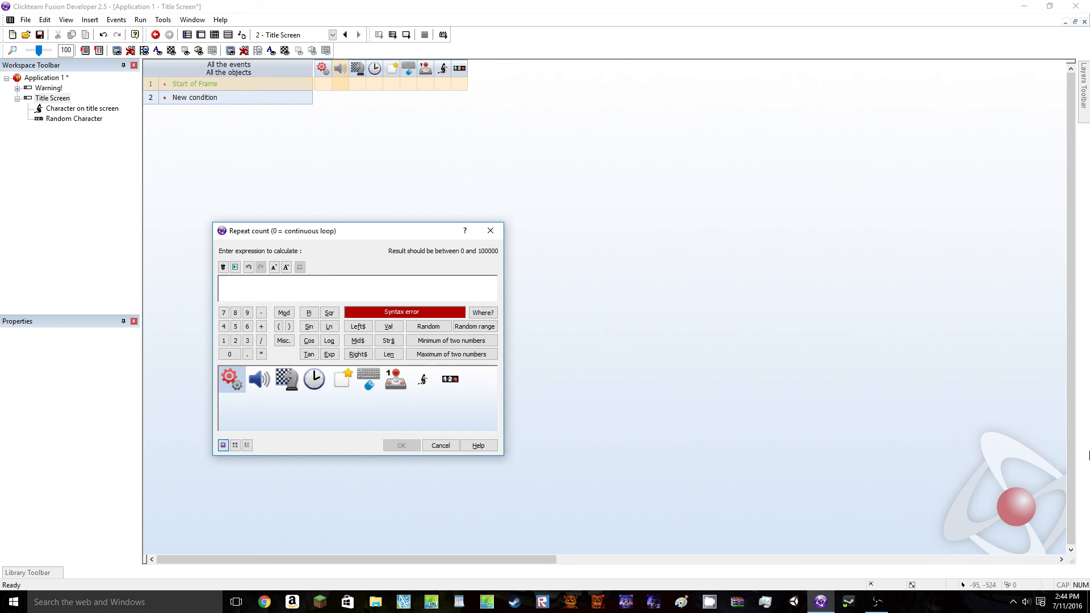
type("0")
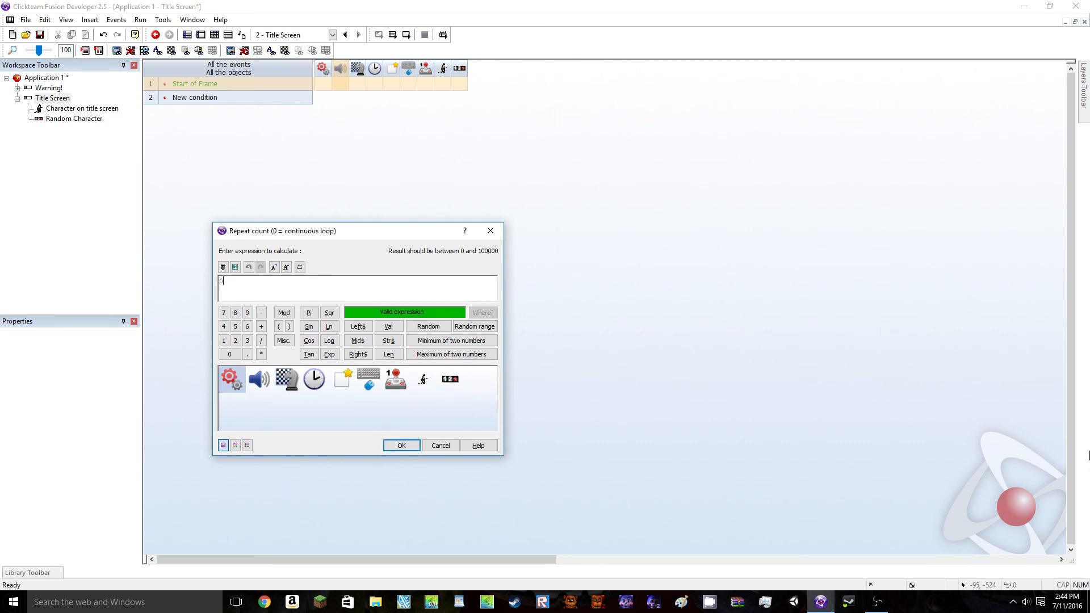
key("Return")
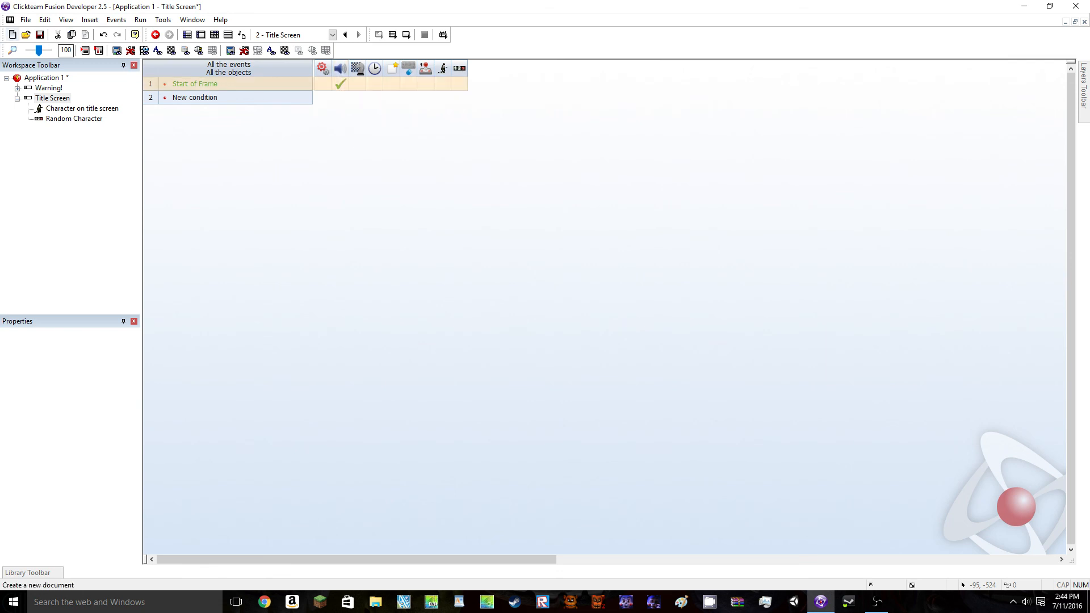
Add an Upon pressing "Escape" event to the Title Screen frame that ends the application
double_click(341, 84)
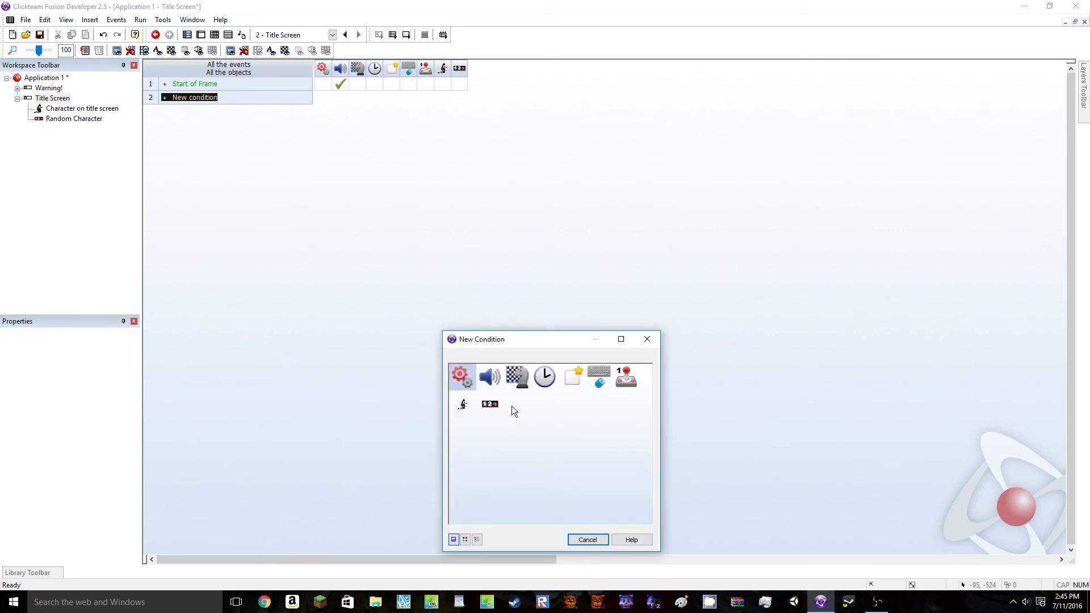
left_click(597, 373)
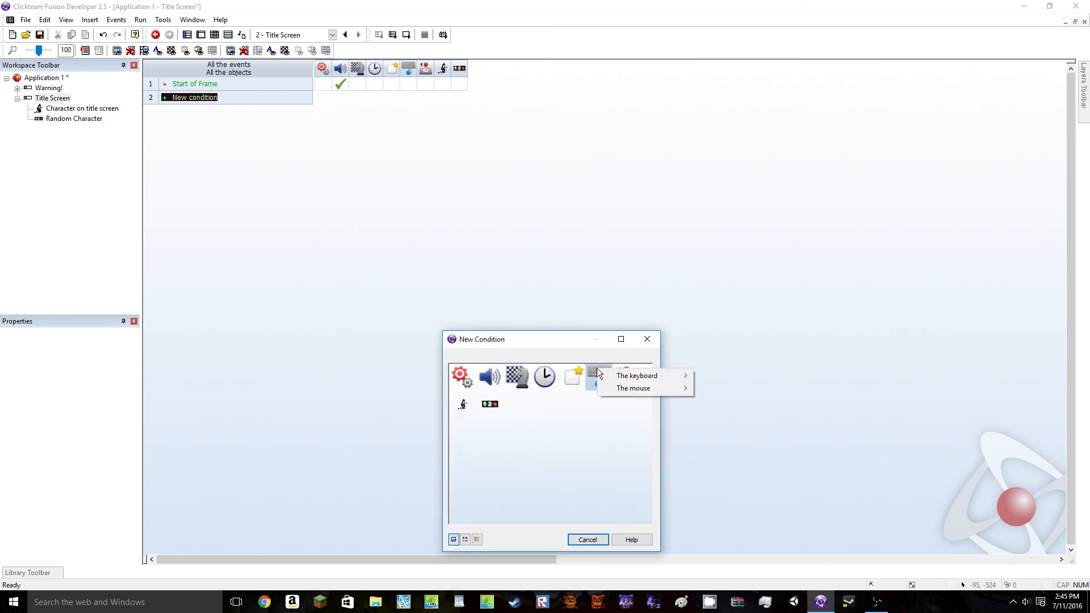
mouse_move(630, 376)
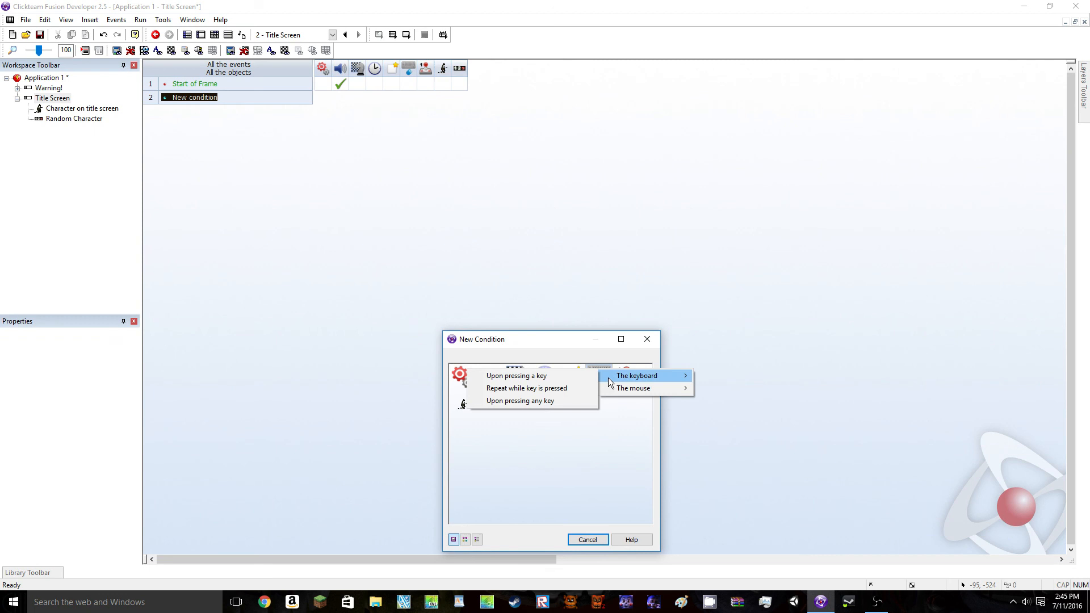
left_click(574, 378)
key("Escape")
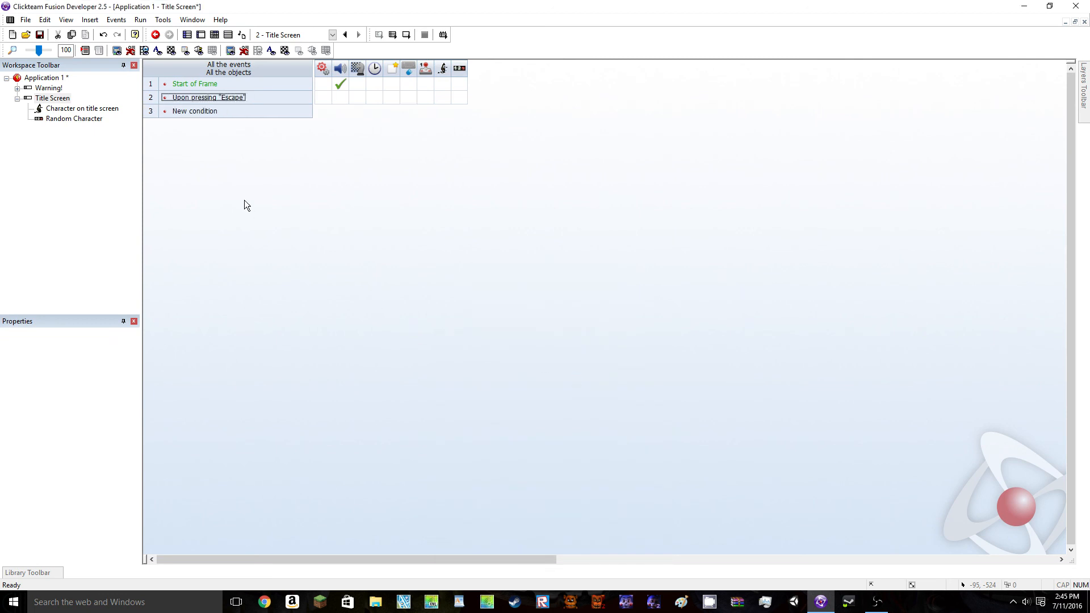
left_click(350, 95)
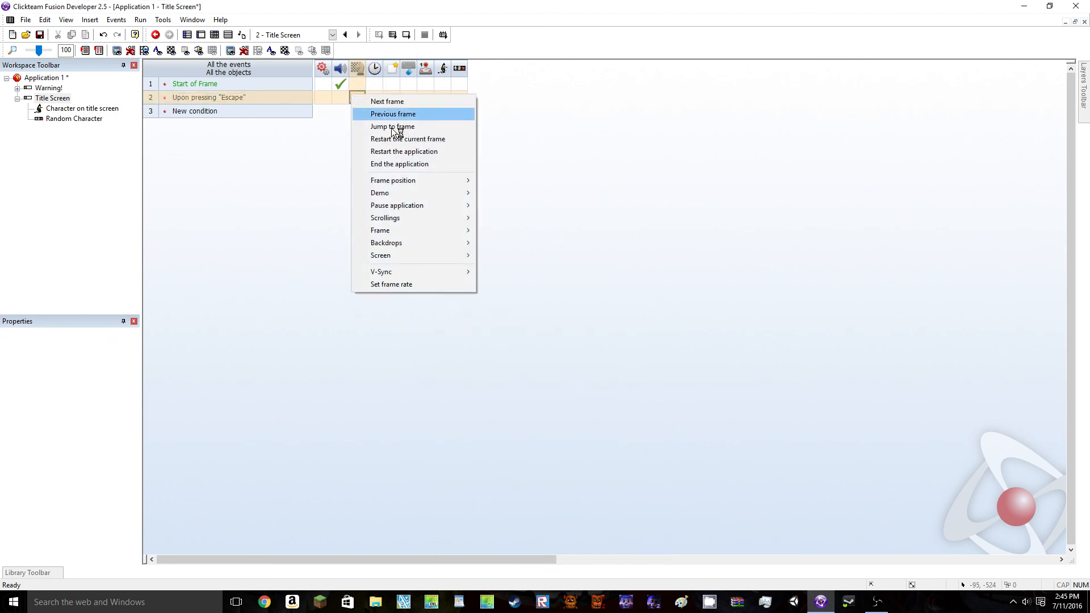
left_click(412, 163)
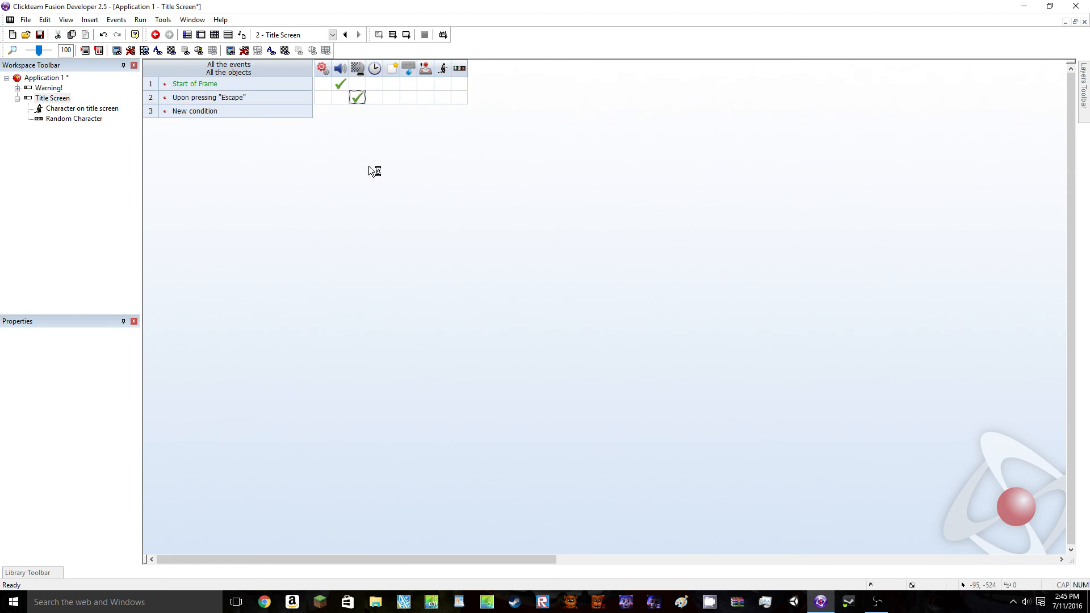
Run the Title Screen frame to test it and exit through its Escape event
double_click(228, 97)
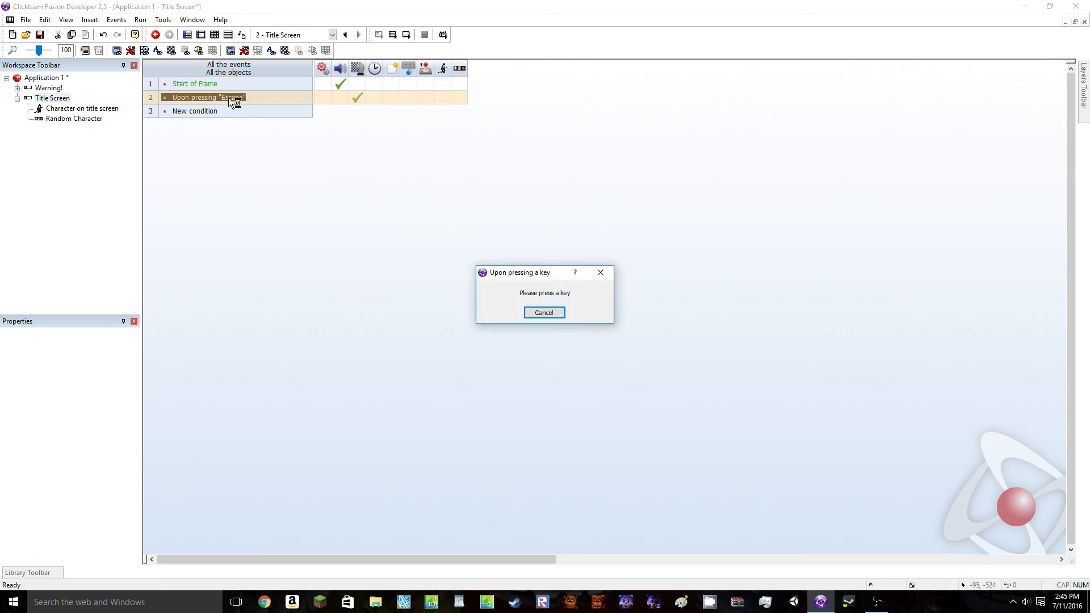
left_click(600, 273)
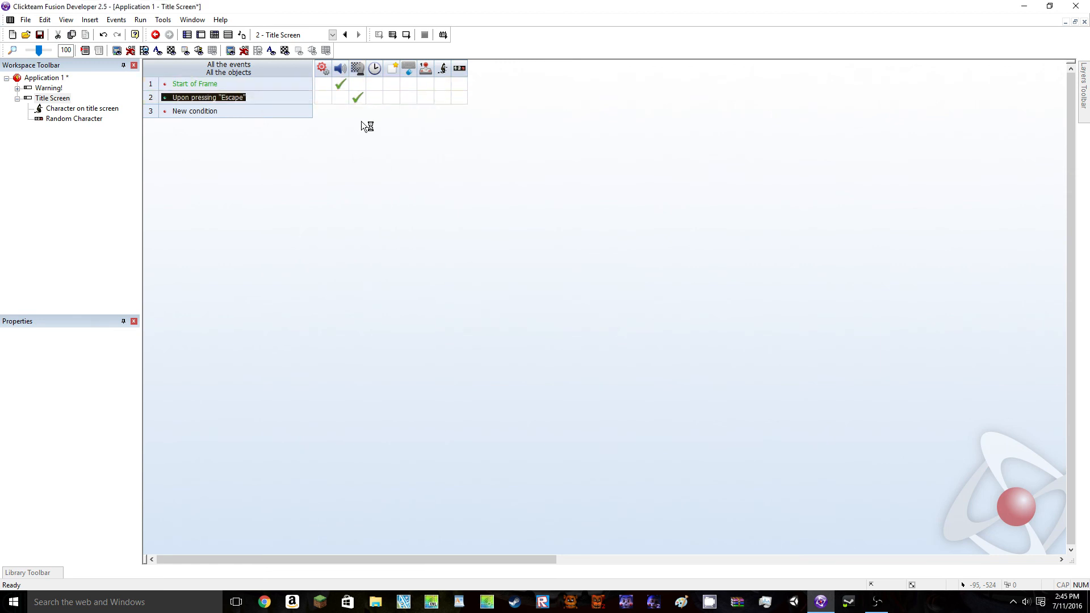
left_click(408, 33)
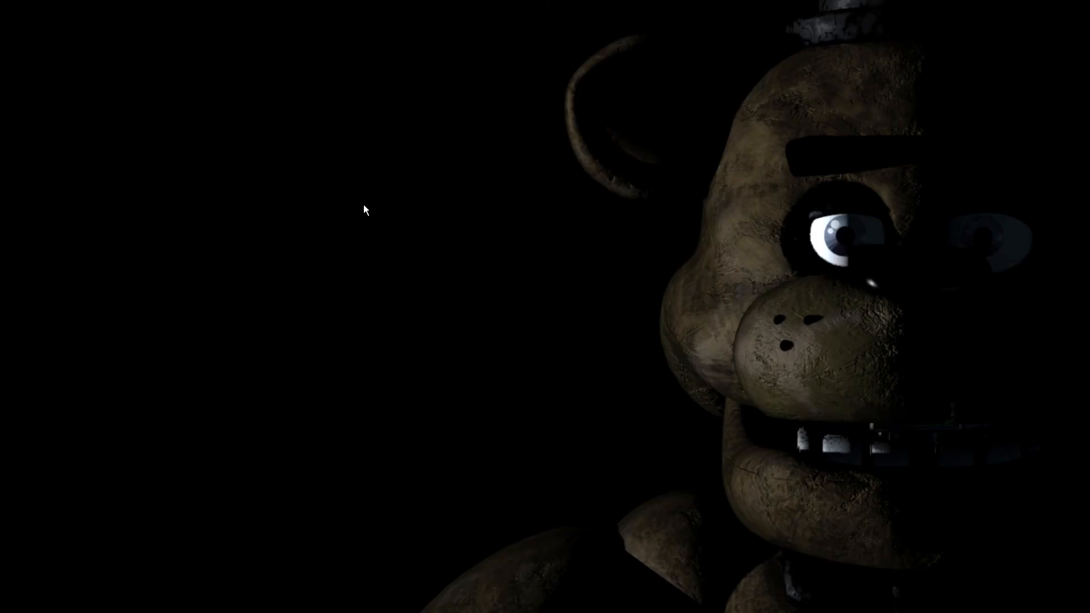
key("Escape")
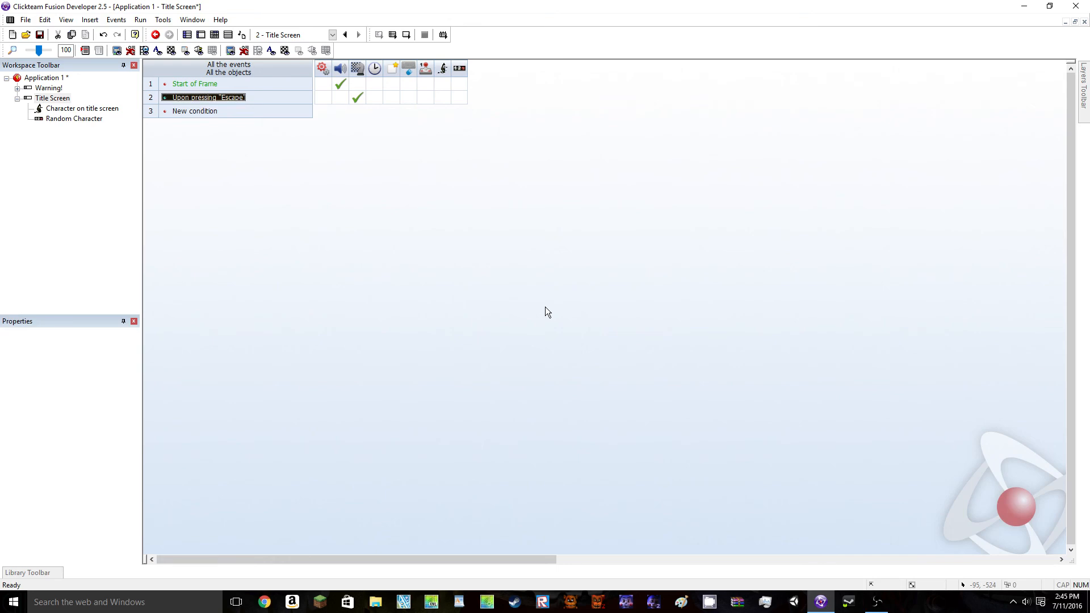
In the Warning! frame's events, add an Upon pressing "Escape" event that ends the application
left_click(17, 99)
double_click(48, 88)
left_click(215, 34)
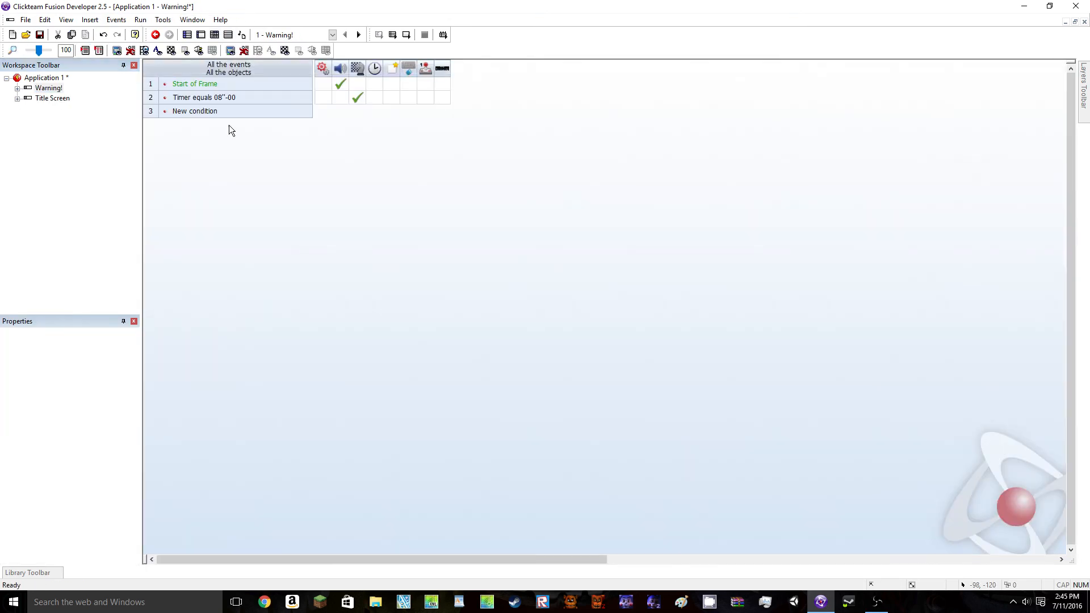
double_click(211, 110)
left_click(606, 380)
mouse_move(638, 388)
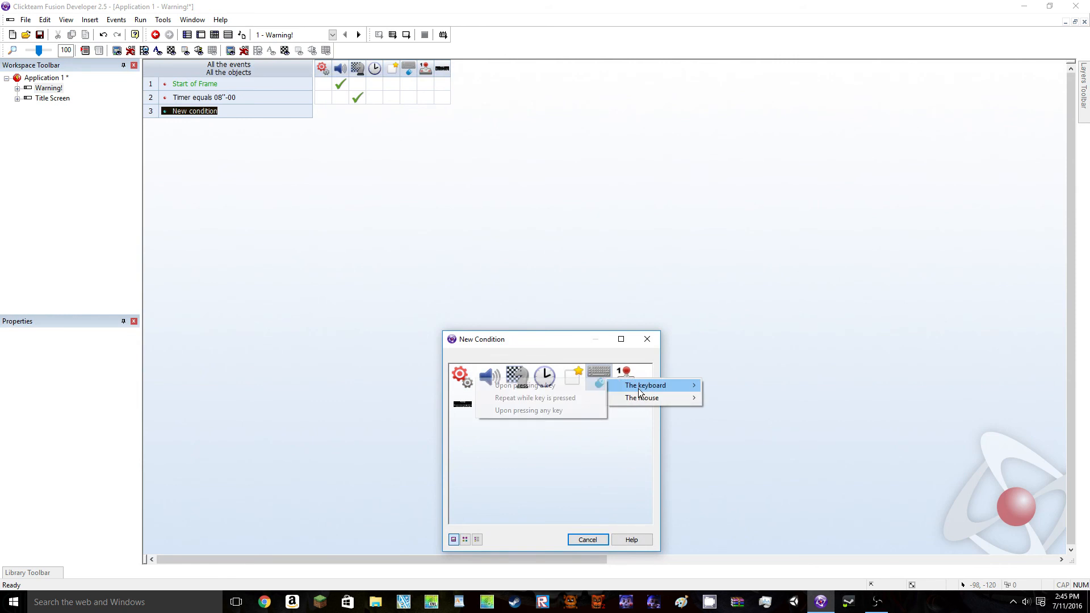
left_click(568, 384)
key("Escape")
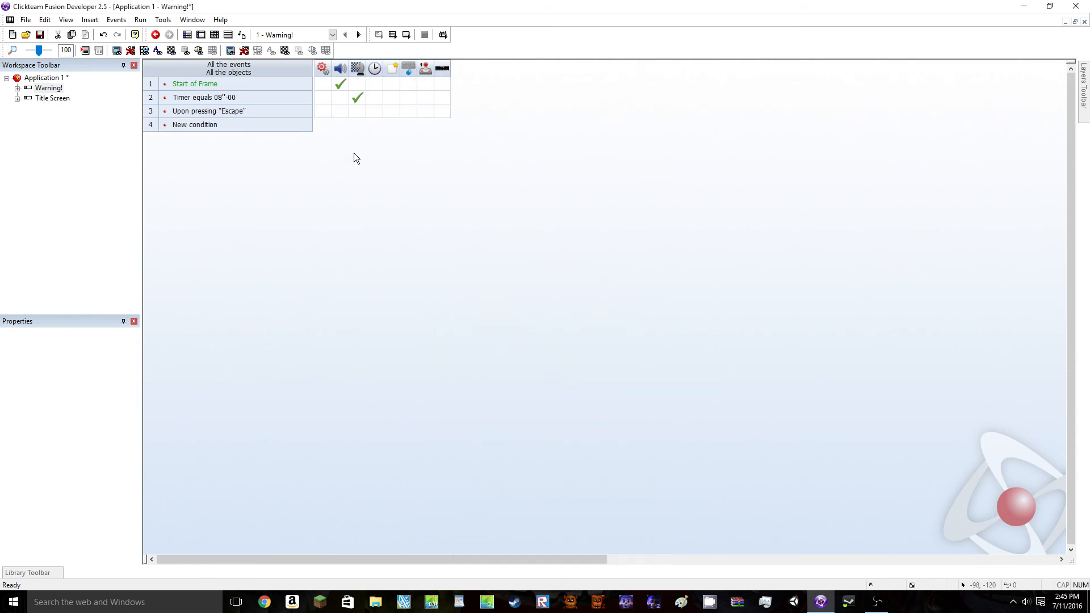
left_click(357, 111)
left_click(404, 184)
In the Title Screen frame's events, add a condition comparing two general values so that Random(20) equals 1
double_click(52, 98)
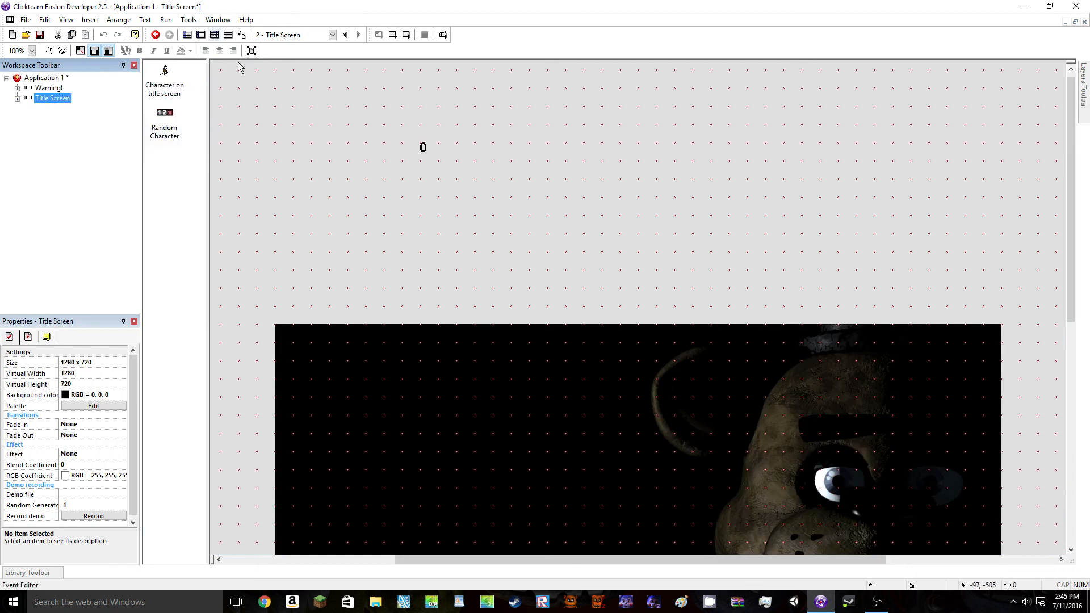
left_click(214, 35)
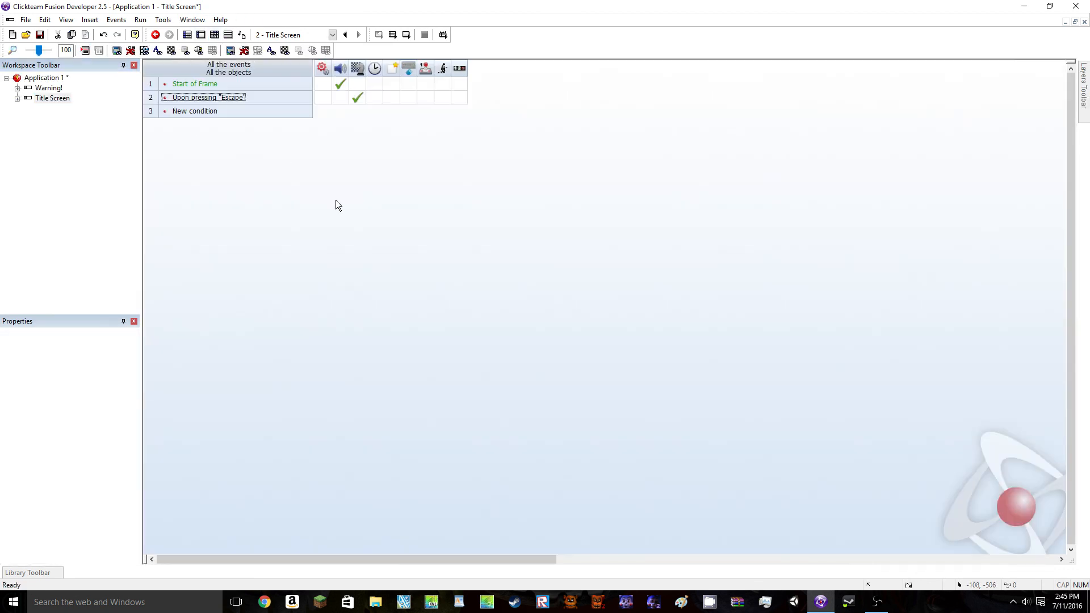
left_click(186, 112)
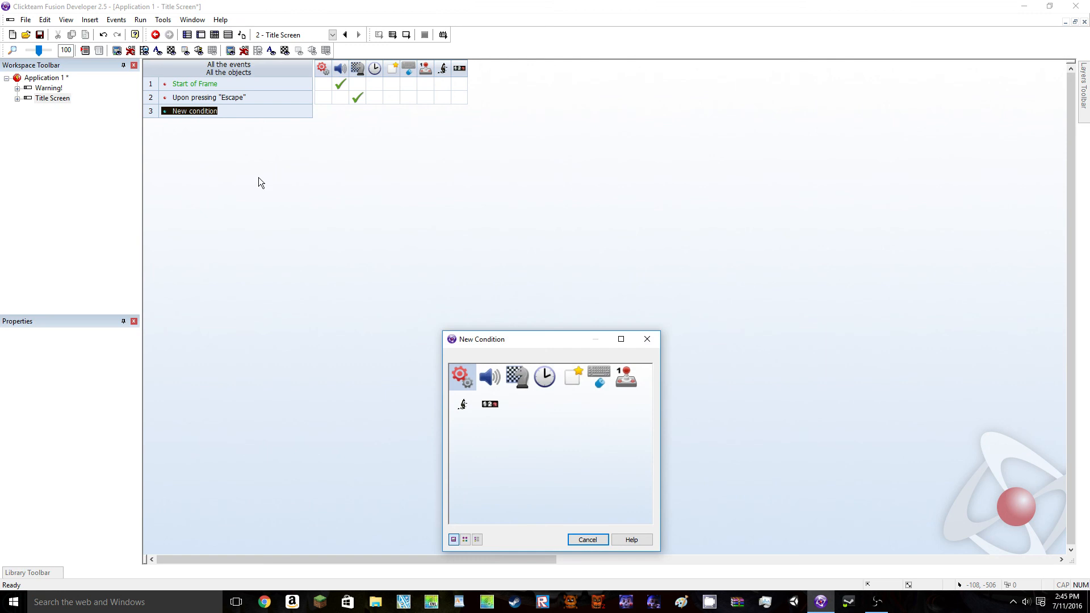
right_click(459, 377)
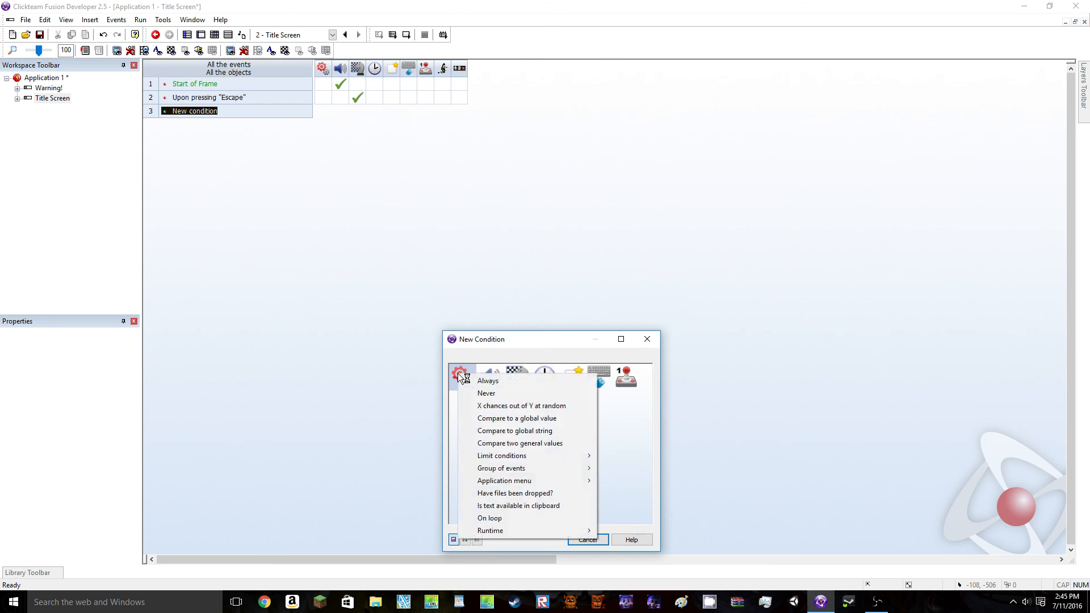
left_click(514, 442)
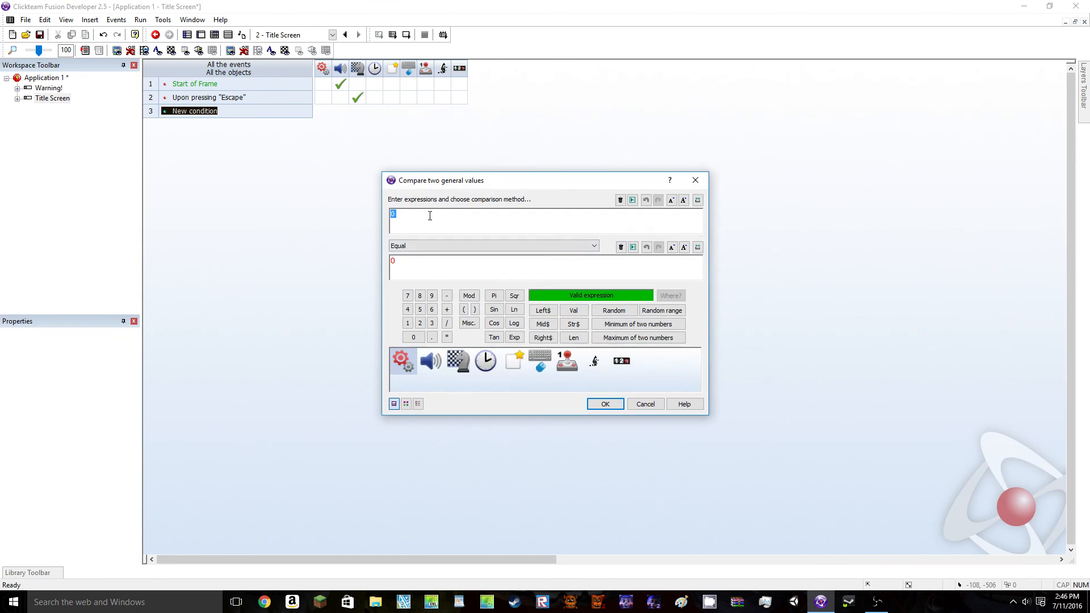
type("Rando")
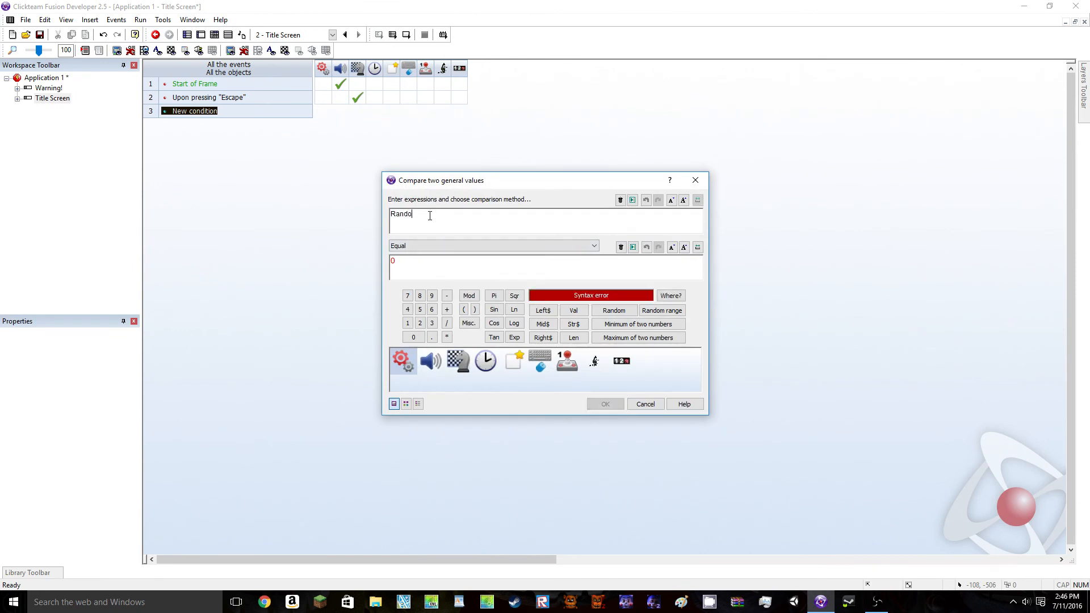
type("m(20)")
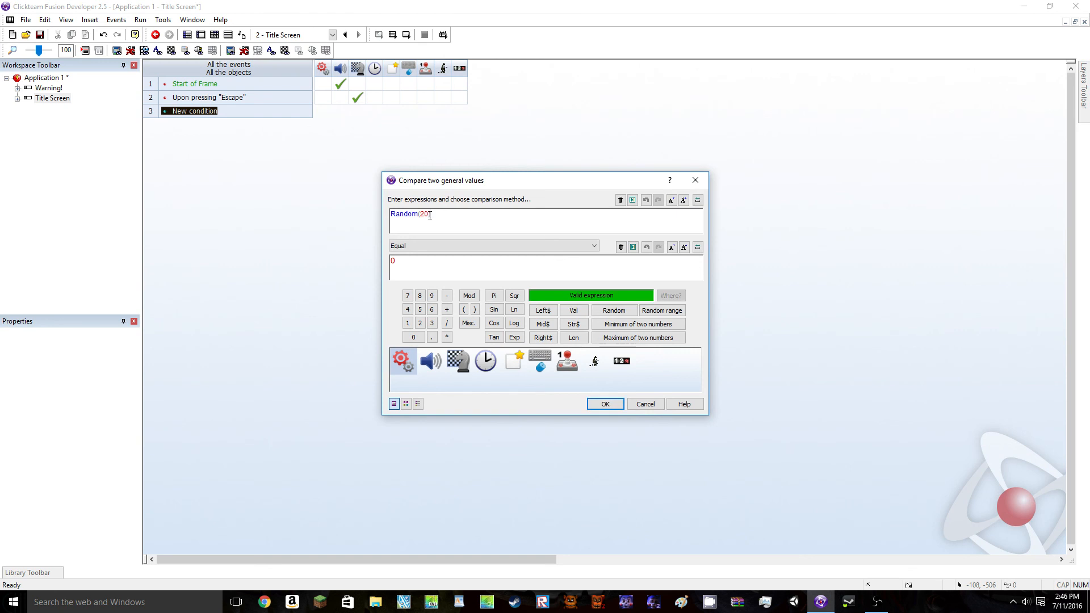
left_click_drag(423, 269, 327, 267)
type("1")
key("Return")
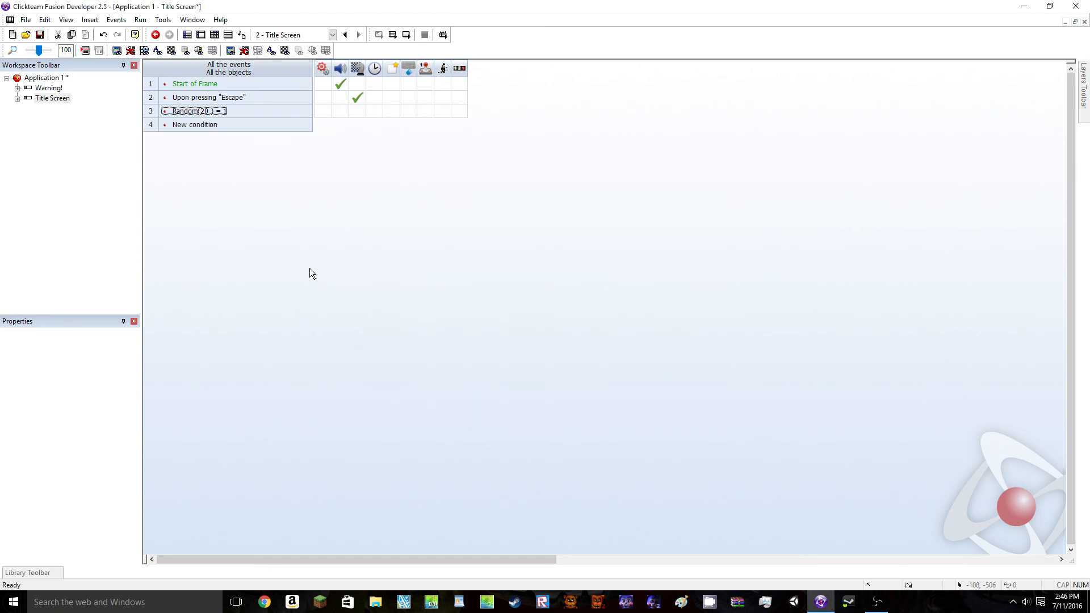
Edit the random comparison condition so its first expression is Random(50)
double_click(206, 109)
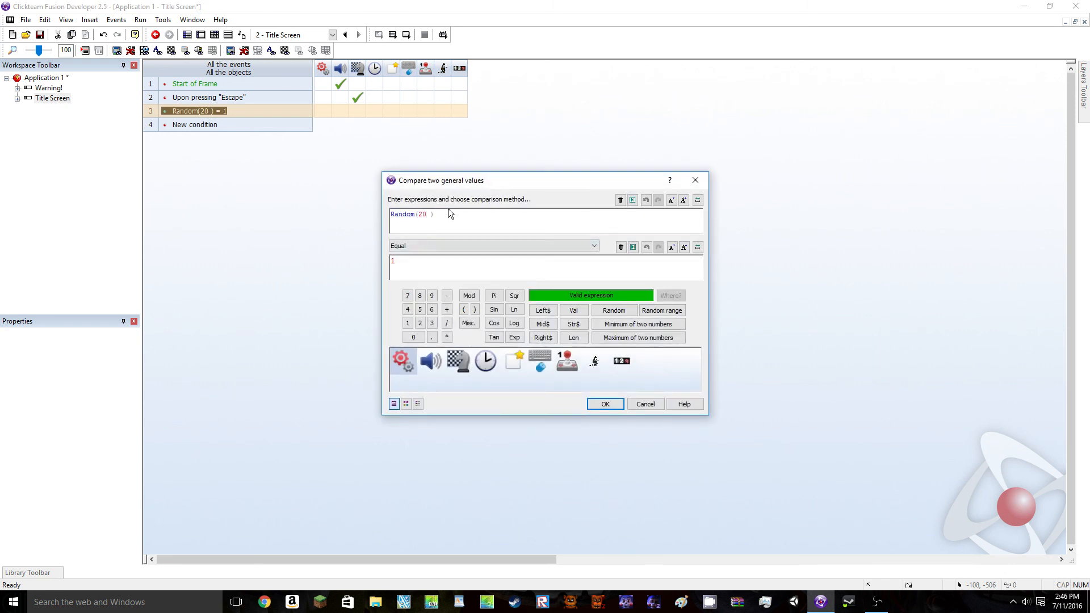
key("BackSpace")
key("BackSpace")
type("50")
key("Return")
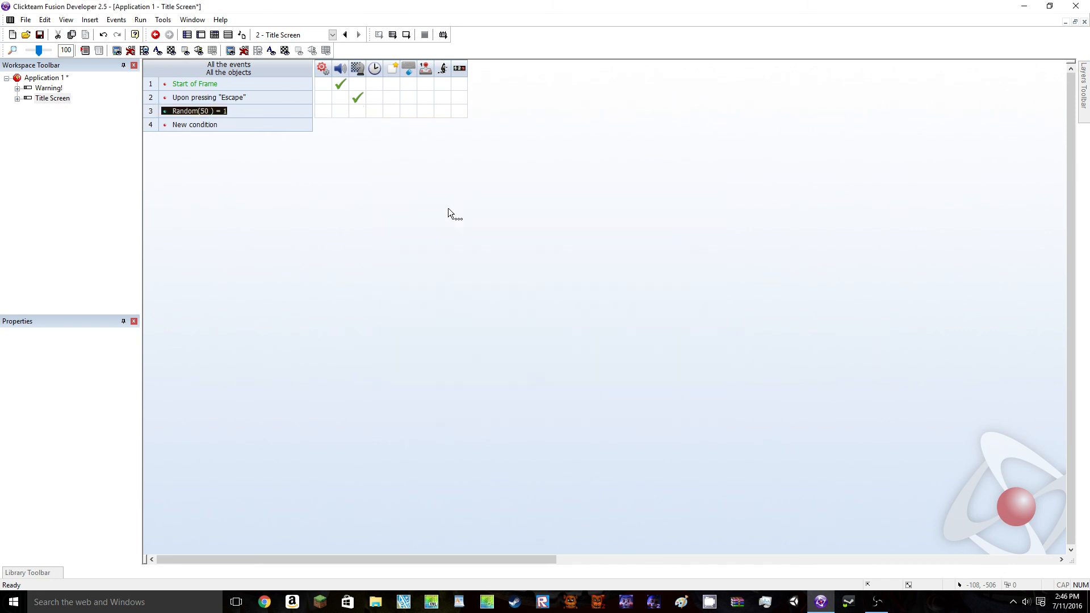
For the Random(50) = 1 event, add an action that sets the Random Character counter to Random(5)
left_click(457, 112)
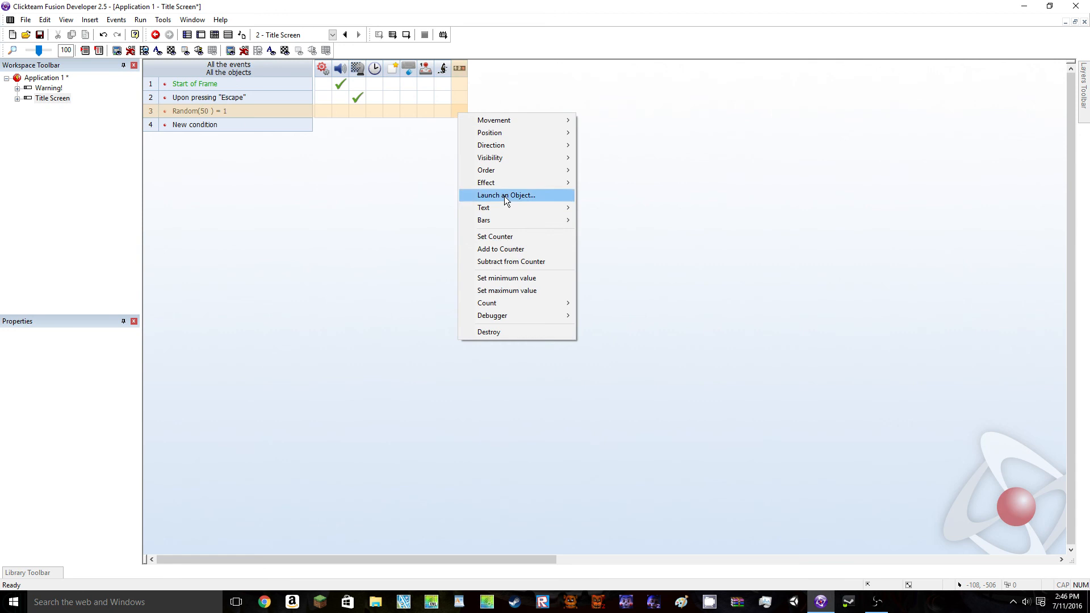
left_click(503, 236)
key("BackSpace")
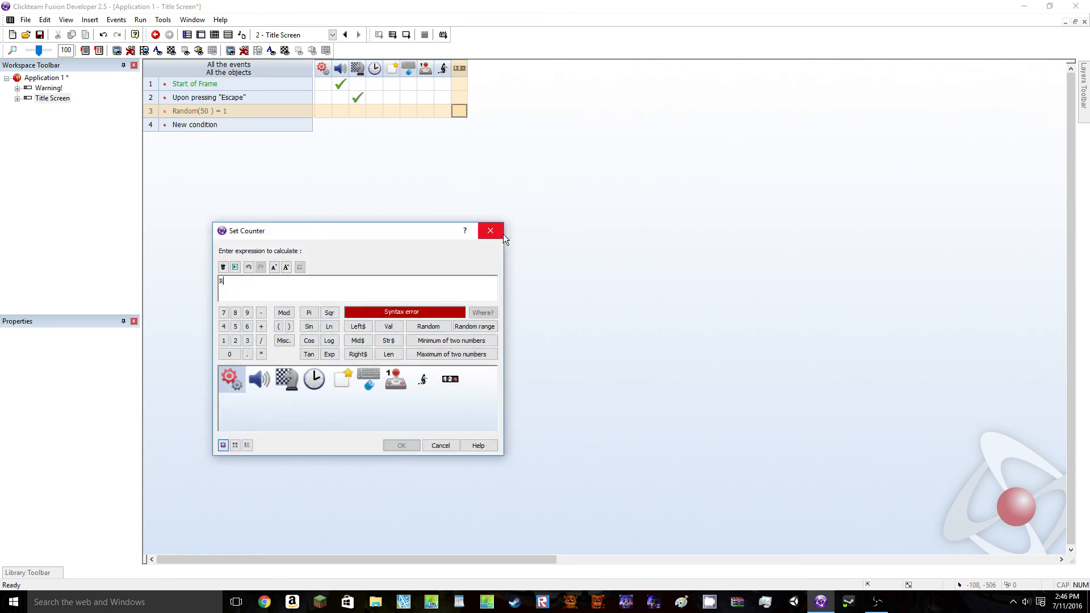
type("Random(50 )")
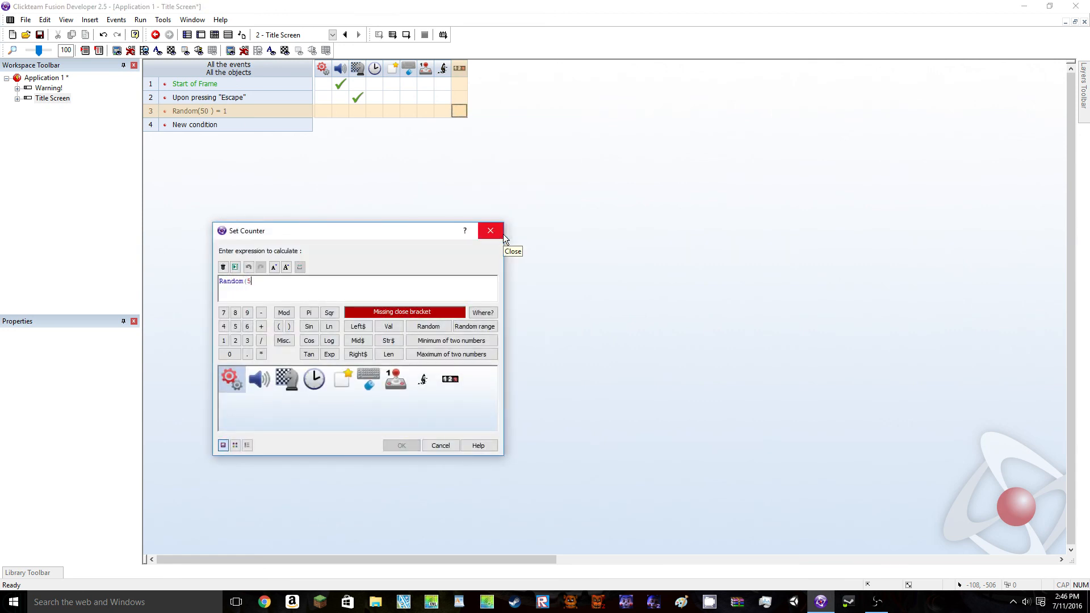
key("Return")
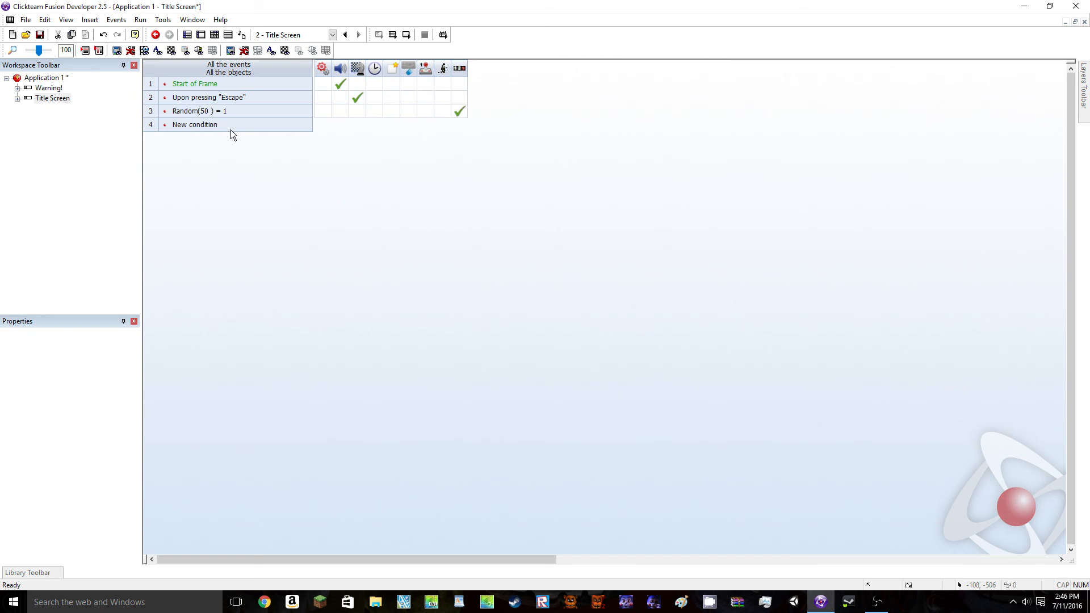
mouse_move(459, 114)
Add a new event whose condition compares the Random Character counter as equal to 1
left_click(201, 126)
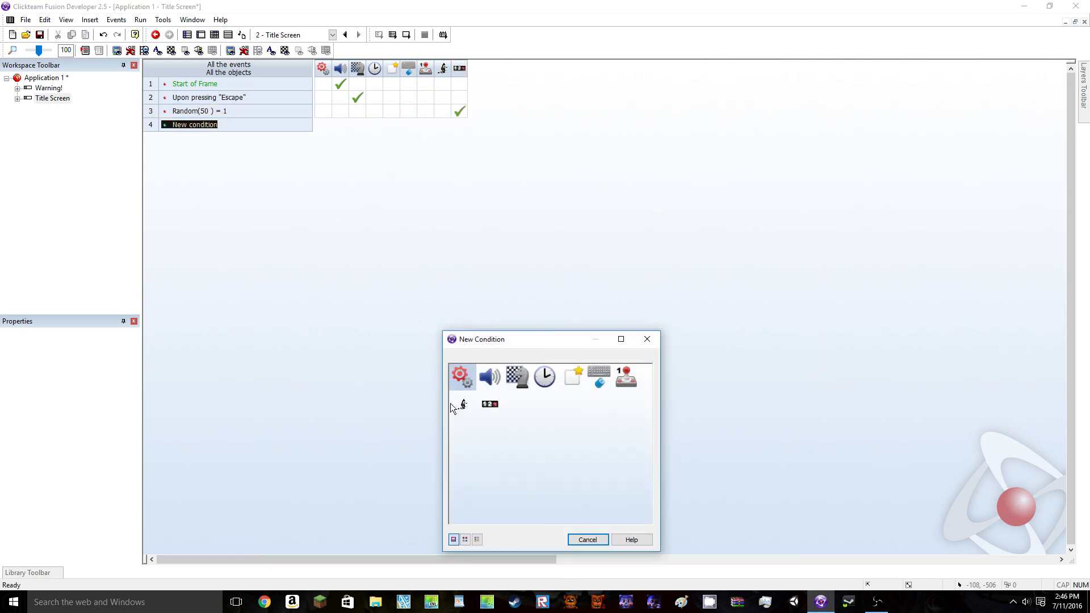
left_click(489, 405)
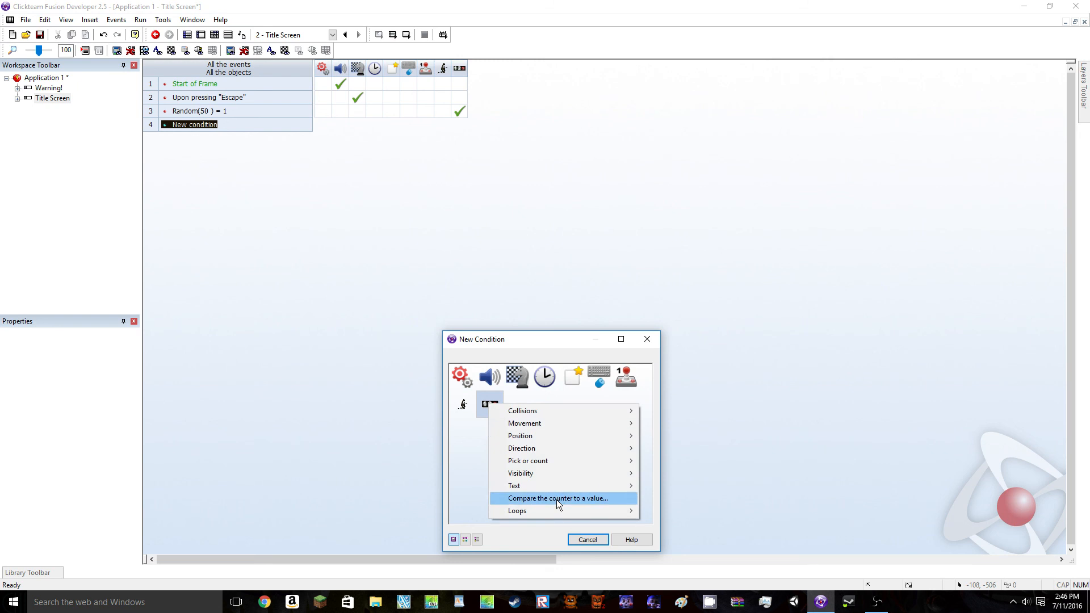
left_click(556, 499)
key("Return")
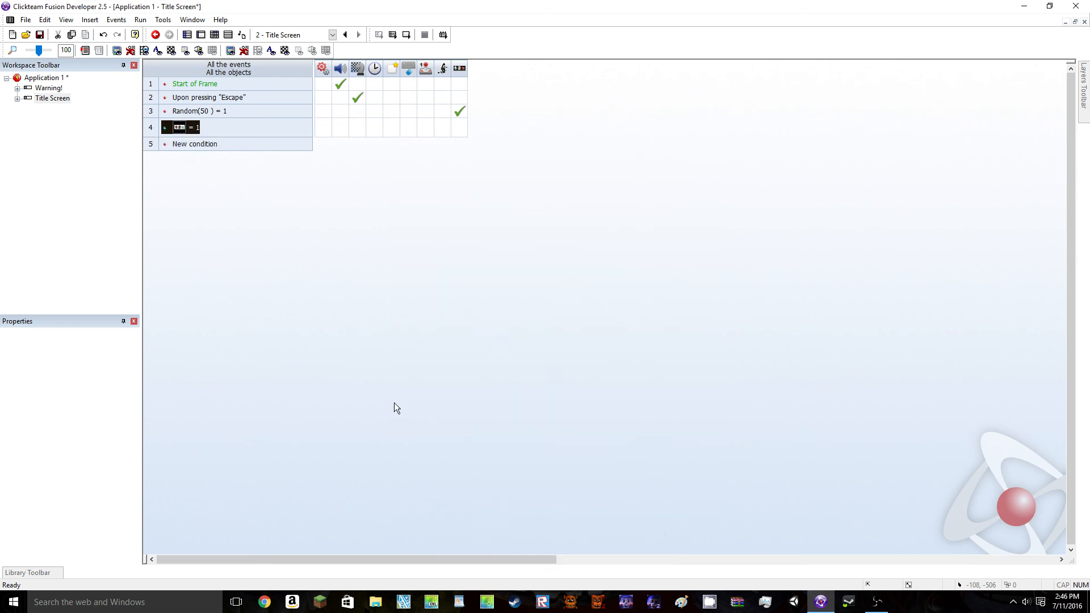
Duplicate the counter condition into two further events, comparing the counter with 2 and 3
left_click_drag(195, 125, 159, 165)
double_click(196, 148)
type("2")
key("Return")
double_click(196, 167)
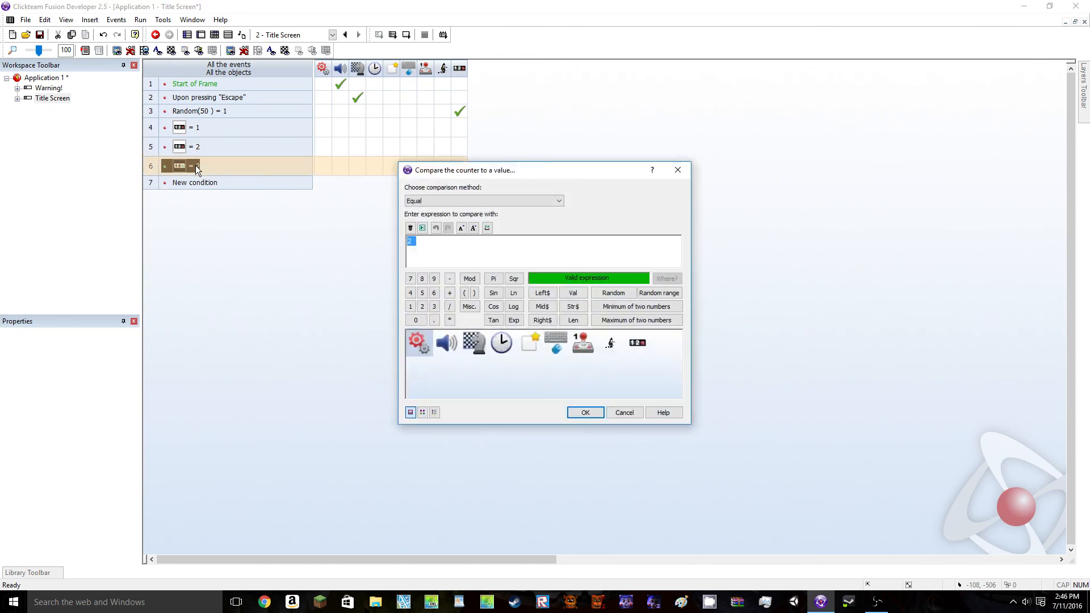
type("3")
key("Return")
Copy the counter condition into two more events and set their comparison values to 4 and 5
left_click_drag(196, 166, 179, 209)
double_click(193, 184)
type("4")
key("Return")
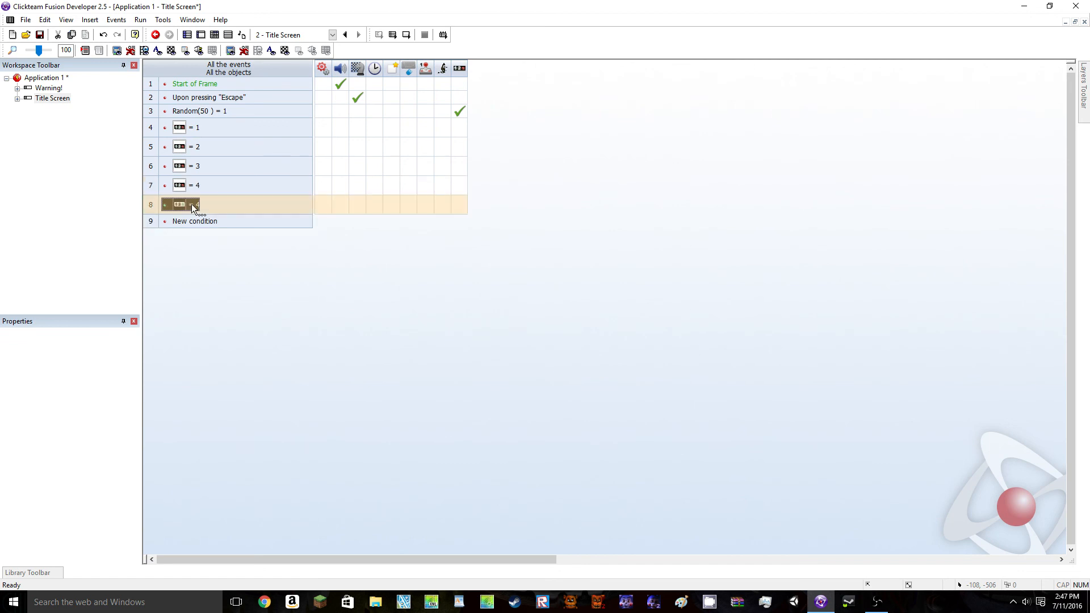
double_click(191, 204)
type("5")
key("Return")
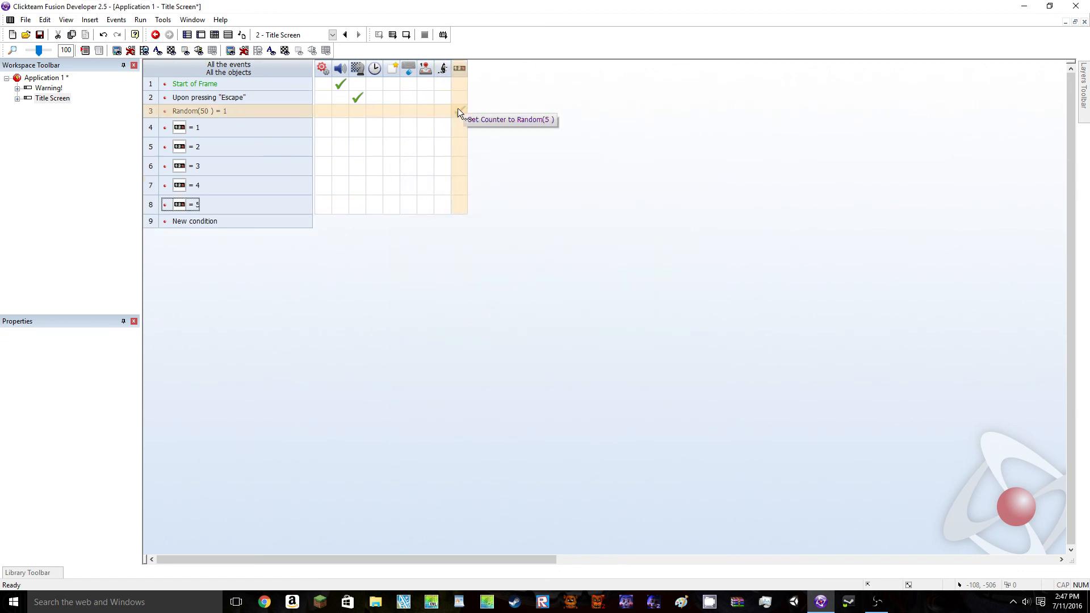
Edit the Set Counter action of the Random(50) = 1 event to use Random(4)
right_click(460, 111)
left_click(509, 344)
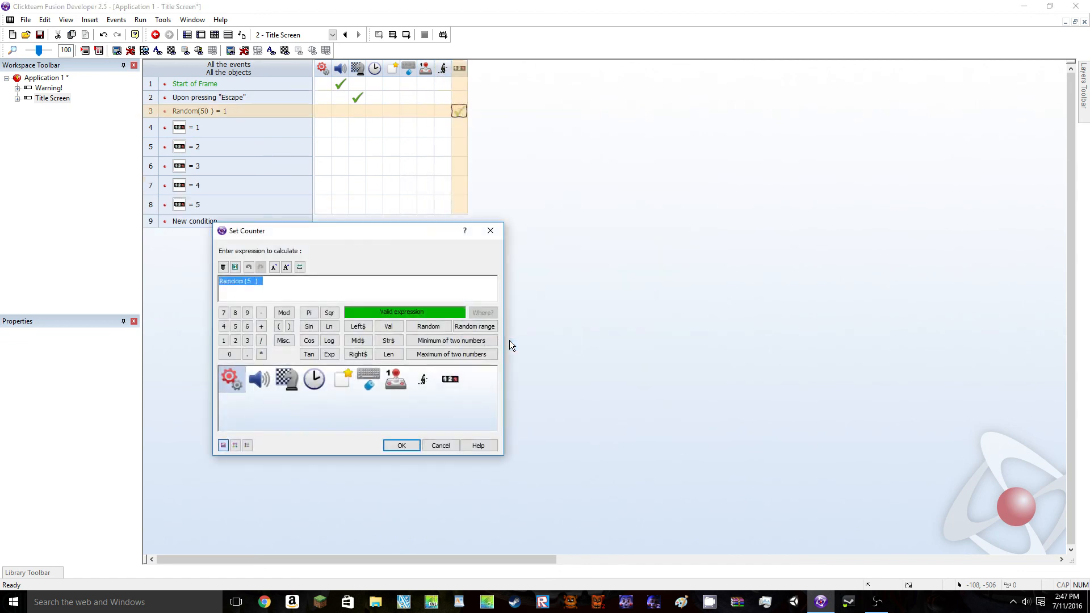
type("Random(4)")
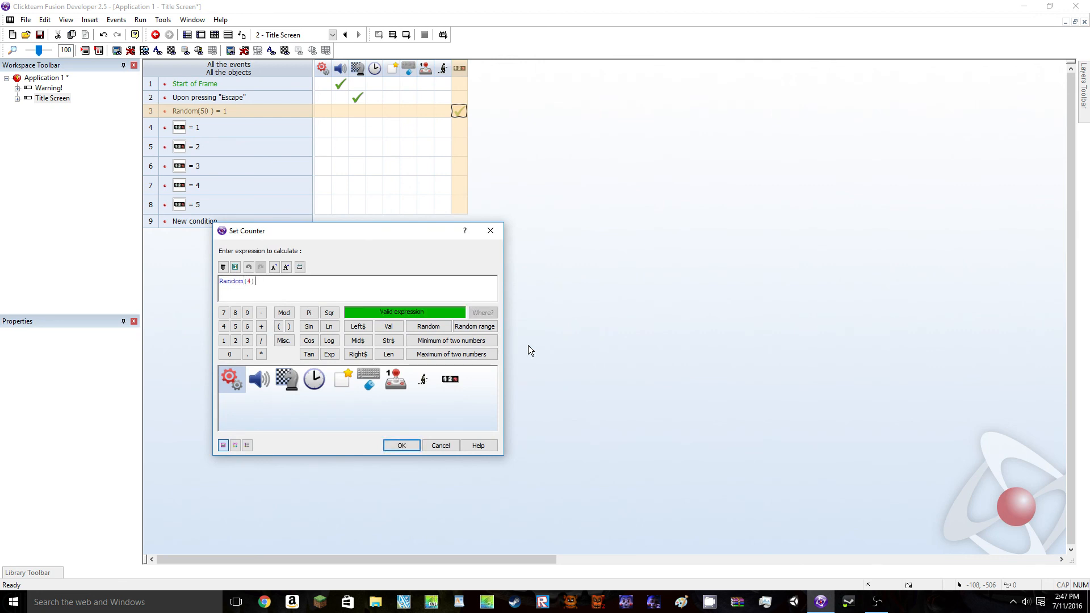
key("Return")
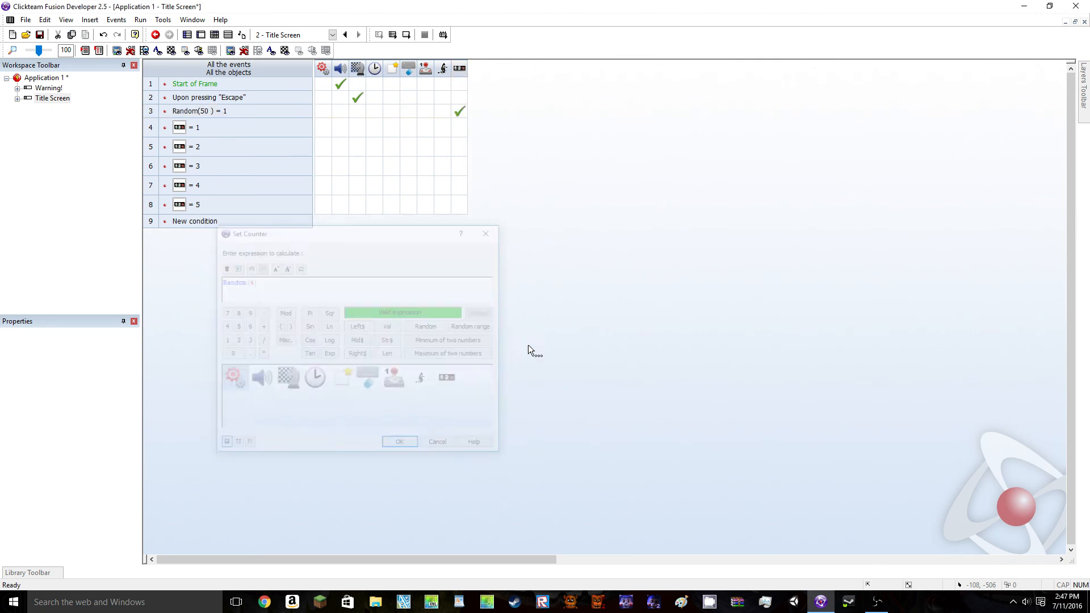
Delete the counter-equals-5 event and add a copy of the counter condition that compares with 0
right_click(154, 207)
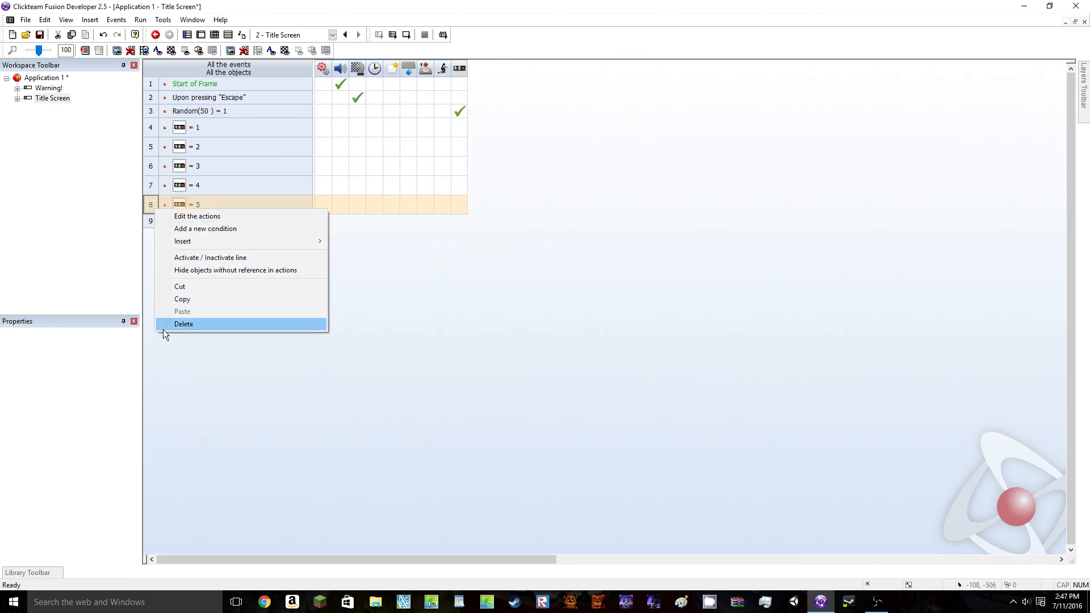
left_click(163, 327)
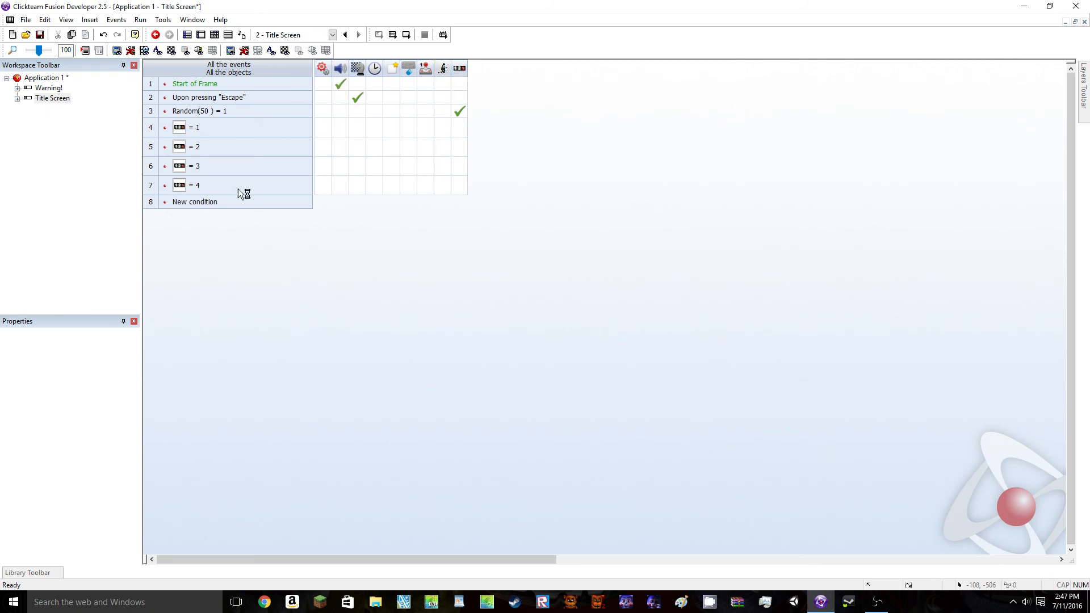
left_click_drag(192, 128, 193, 202)
key("Return")
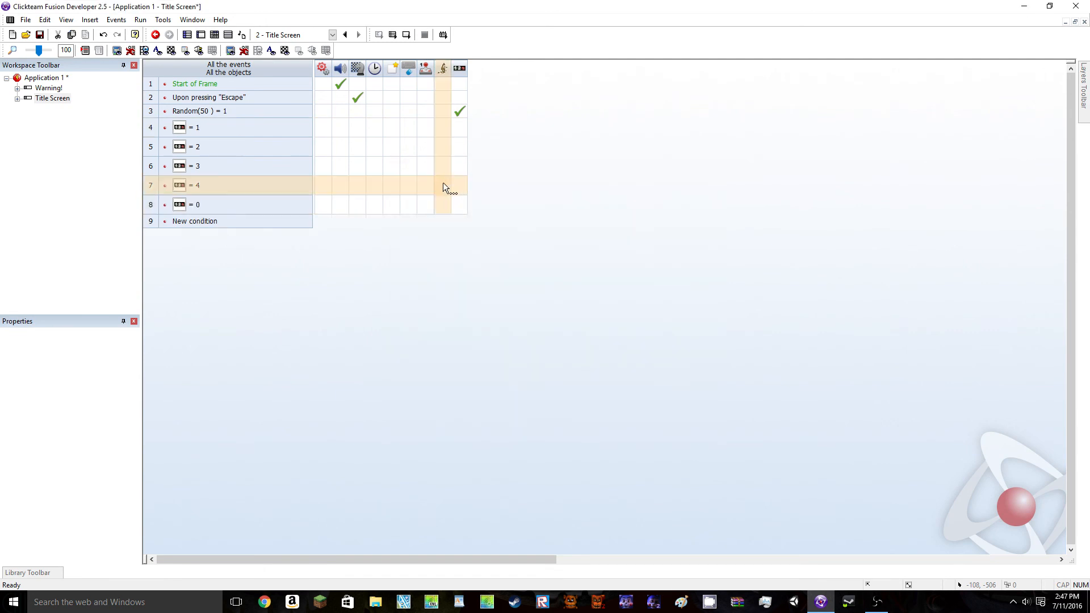
For the counter-equals-0 event, add an action changing the title screen character's animation sequence to Stopped
left_click(443, 206)
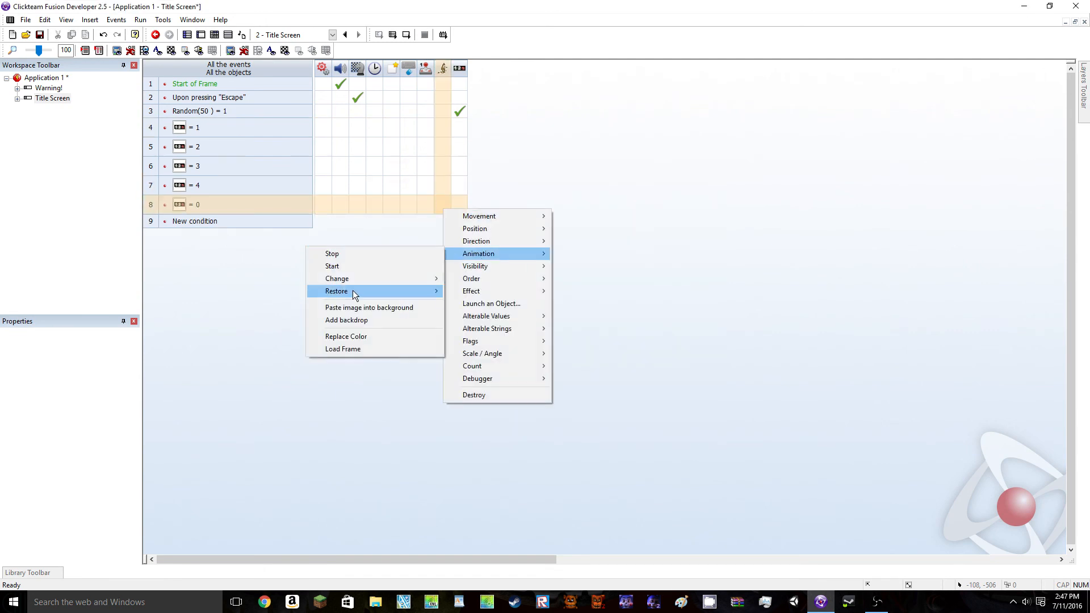
left_click(740, 200)
left_click(444, 206)
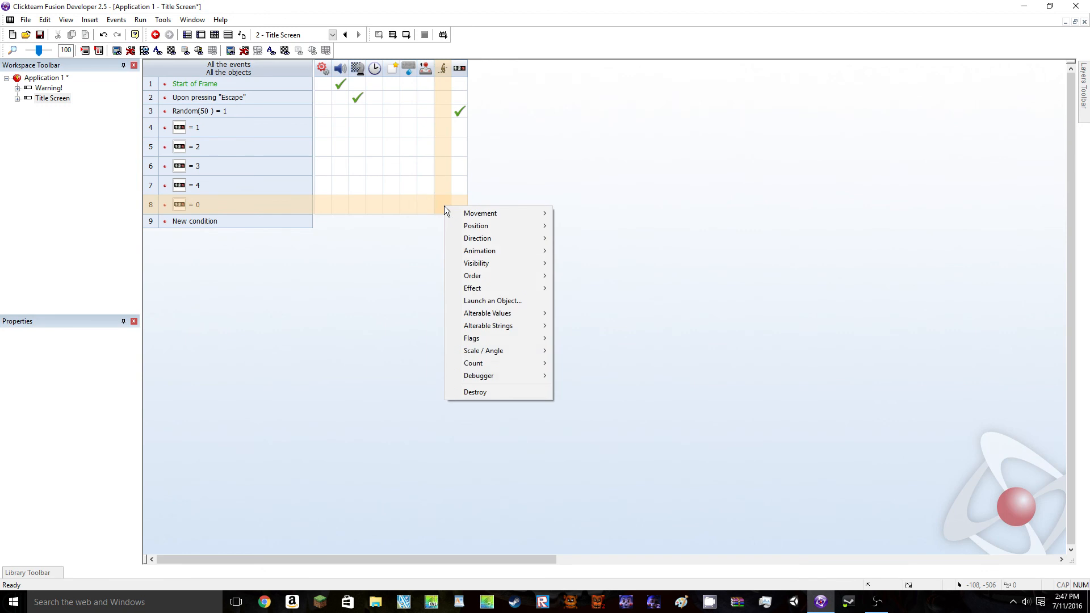
mouse_move(480, 251)
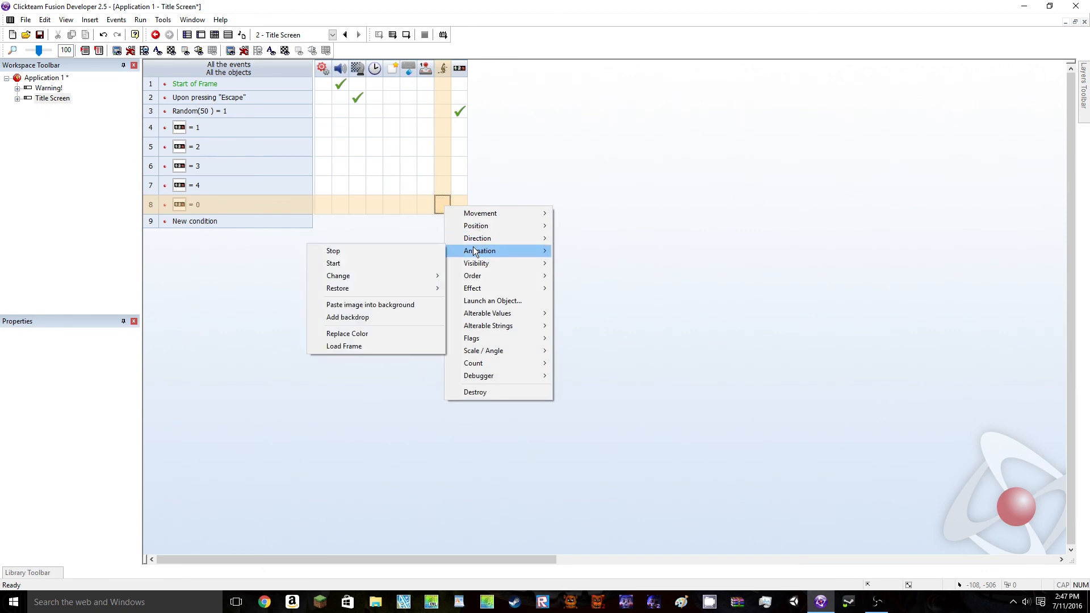
mouse_move(341, 276)
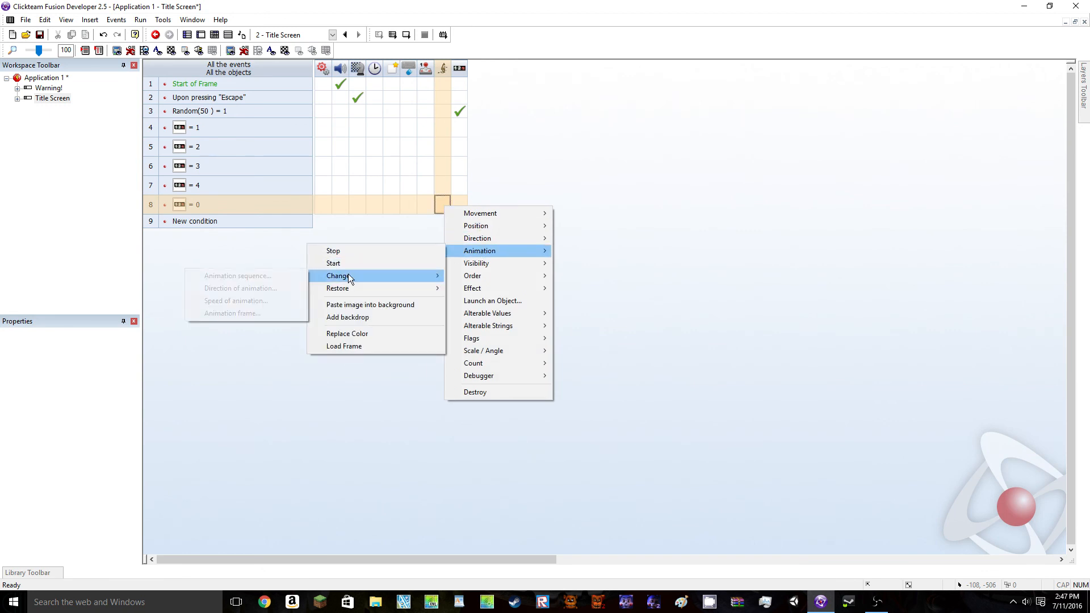
left_click(295, 277)
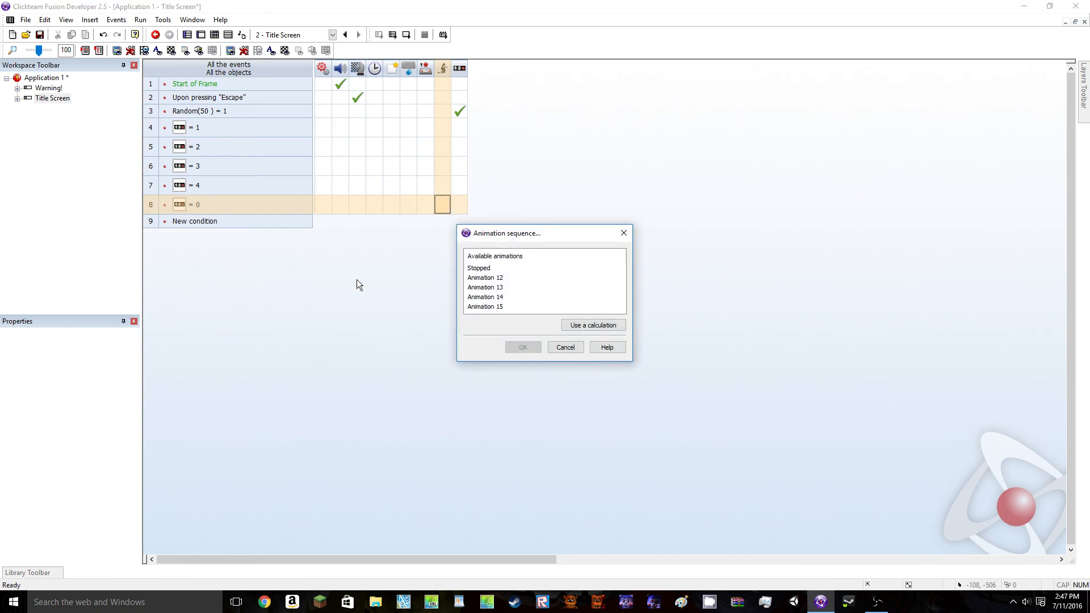
double_click(479, 268)
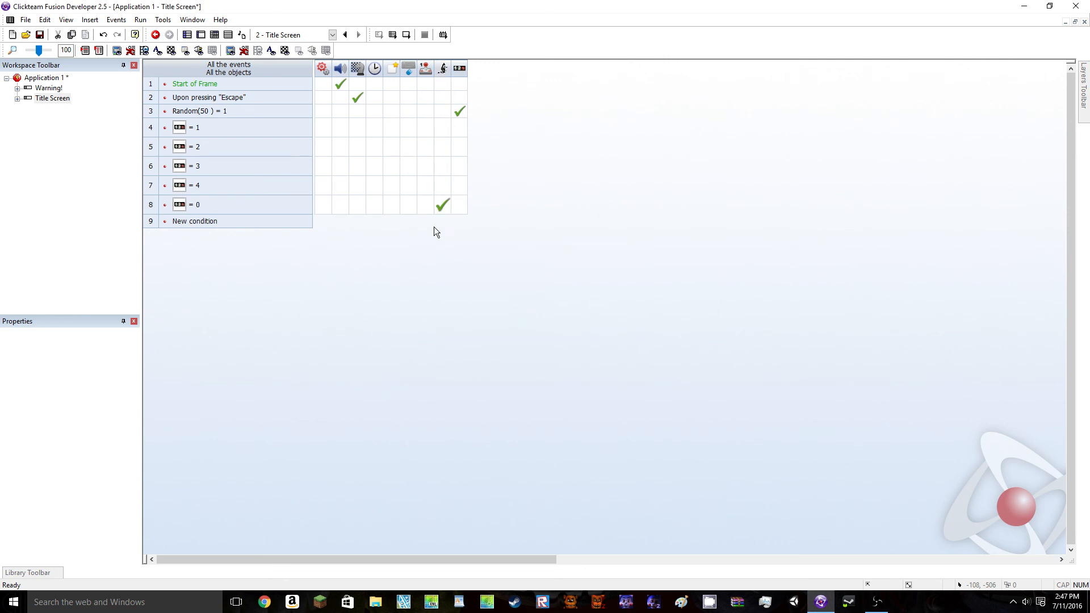
Copy the animation action to the counter-equals-1 event and change its animation sequence to Animation 12
left_click_drag(449, 202, 444, 132)
left_click(444, 131)
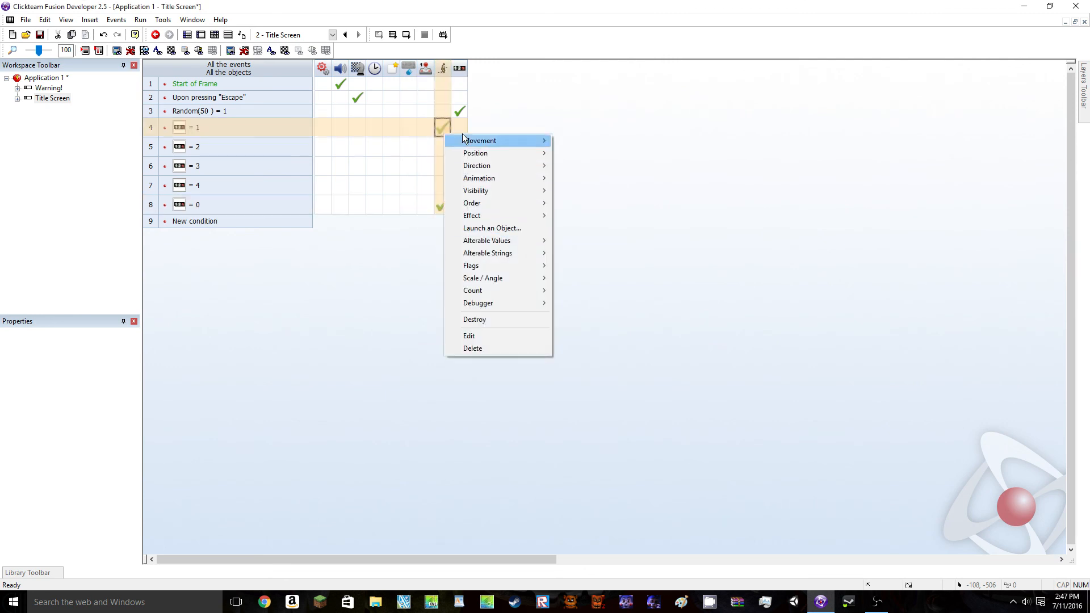
left_click(476, 336)
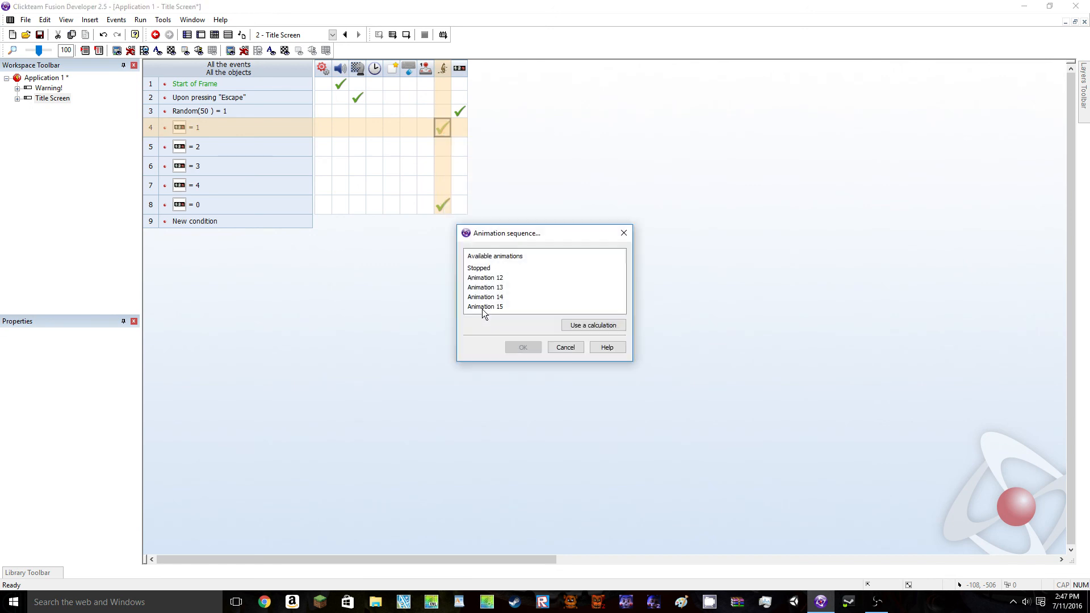
double_click(478, 277)
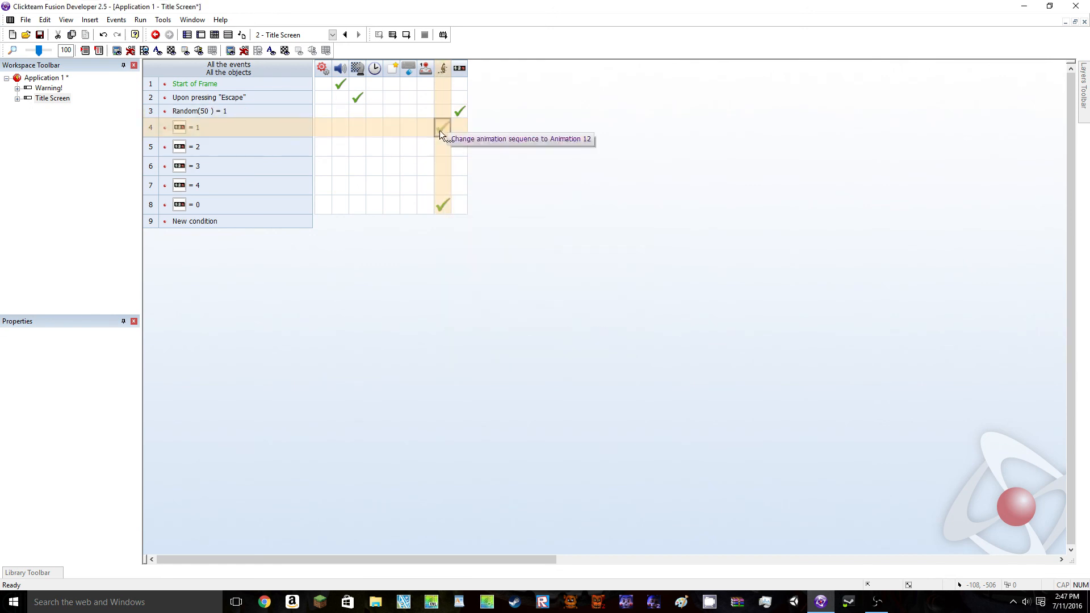
Change the animation sequence to Animation 13 for the counter-equals-2 event and to Animation 14 for the counter-equals-3 event
left_click(440, 148)
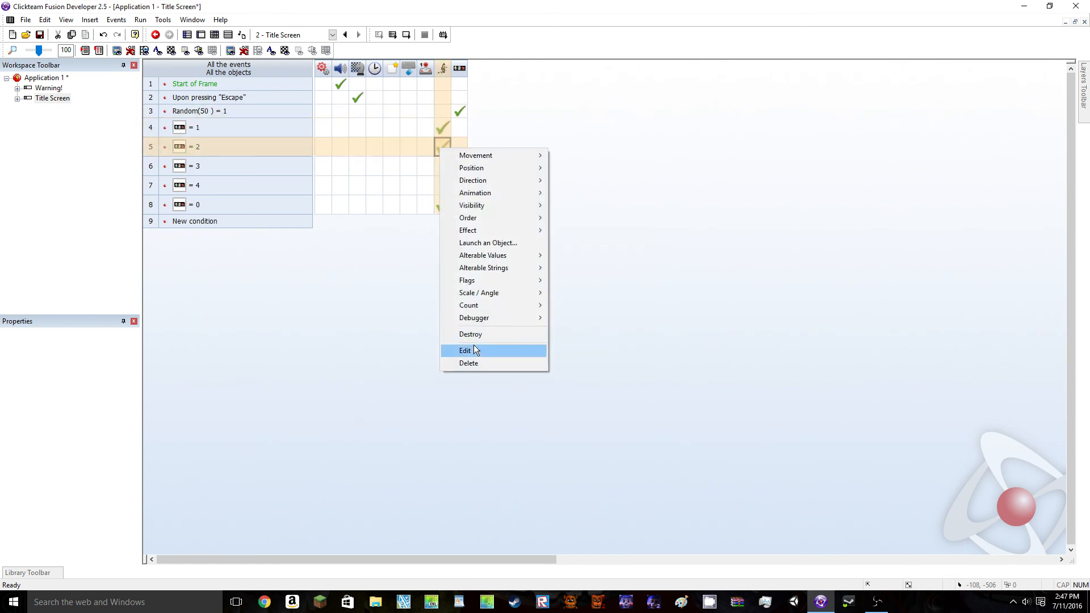
left_click(475, 346)
double_click(480, 287)
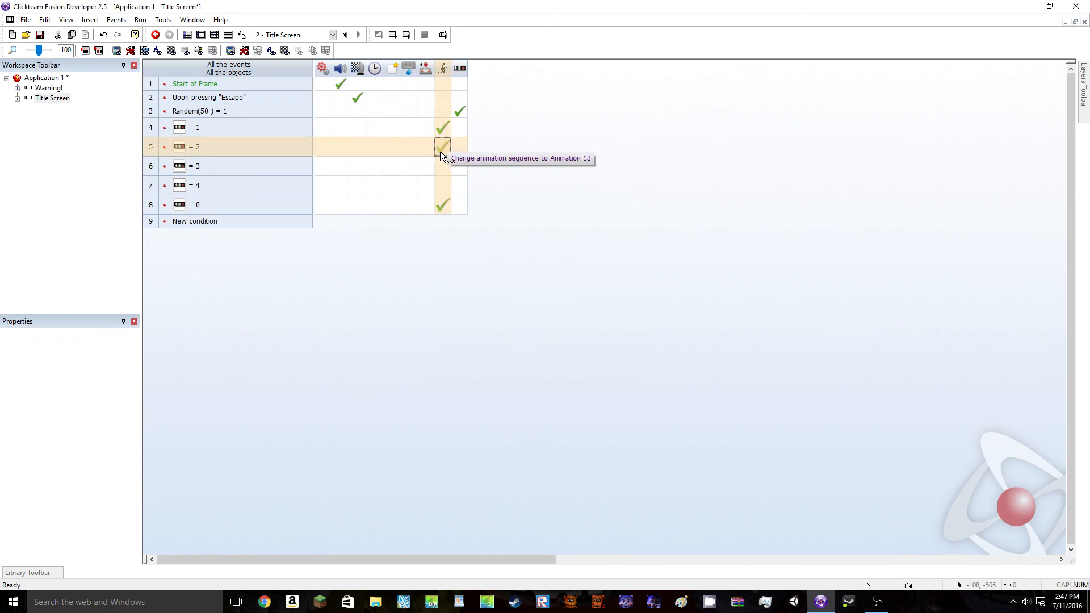
left_click(440, 167)
left_click(475, 372)
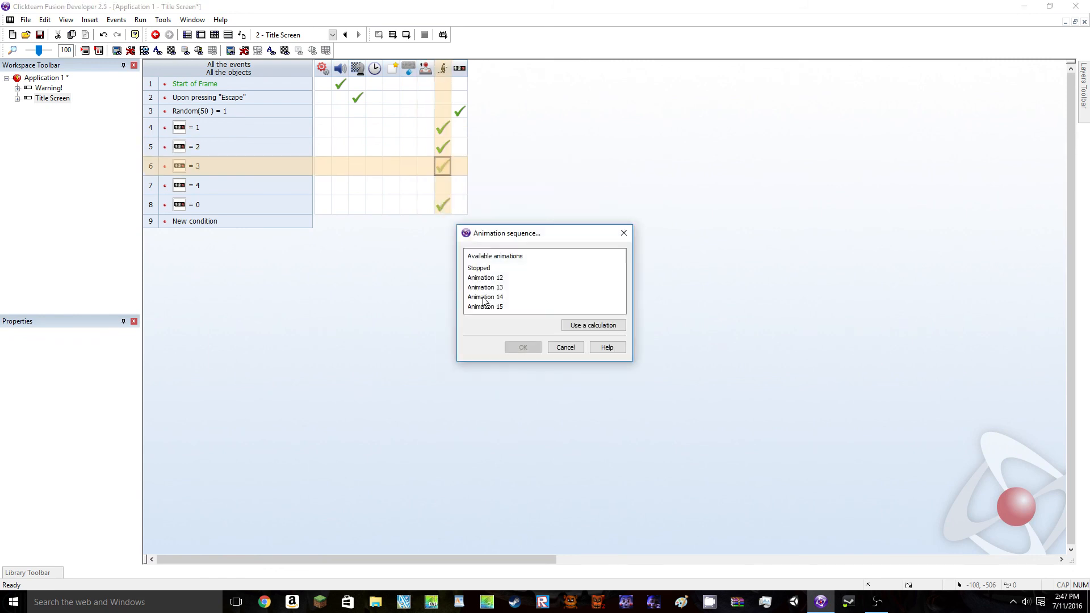
double_click(480, 298)
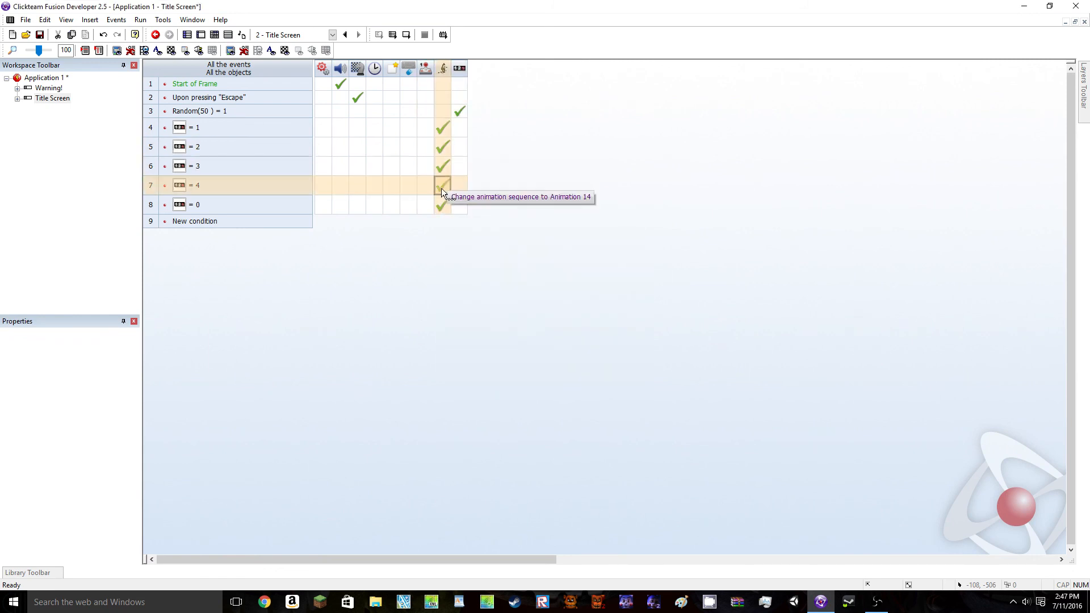
Change the counter-equals-4 event's animation sequence to Animation 15 and test-run the title screen frame
left_click(441, 187)
left_click(489, 391)
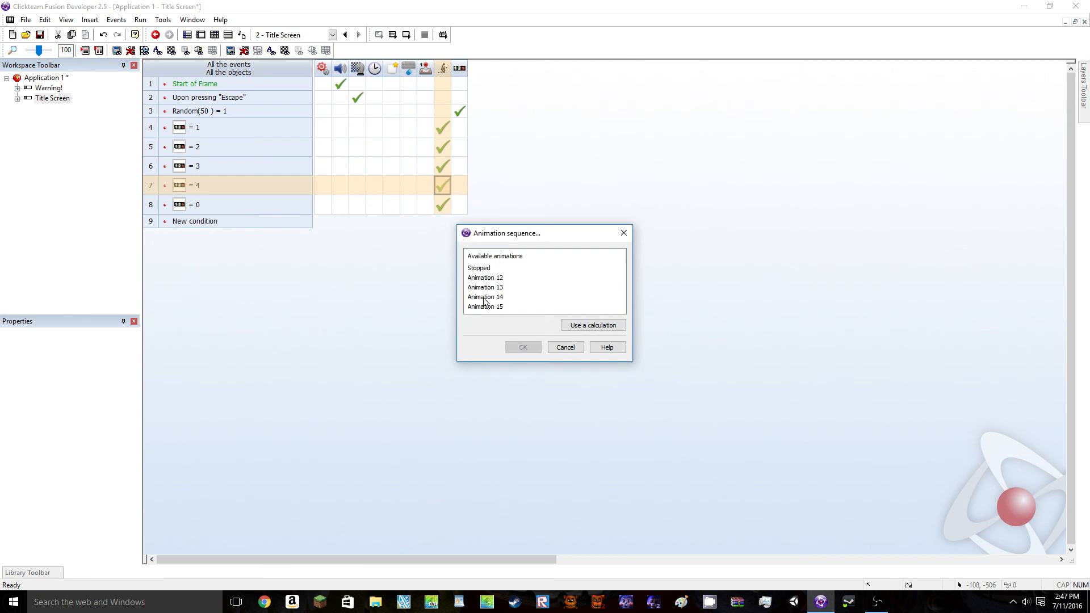
double_click(479, 307)
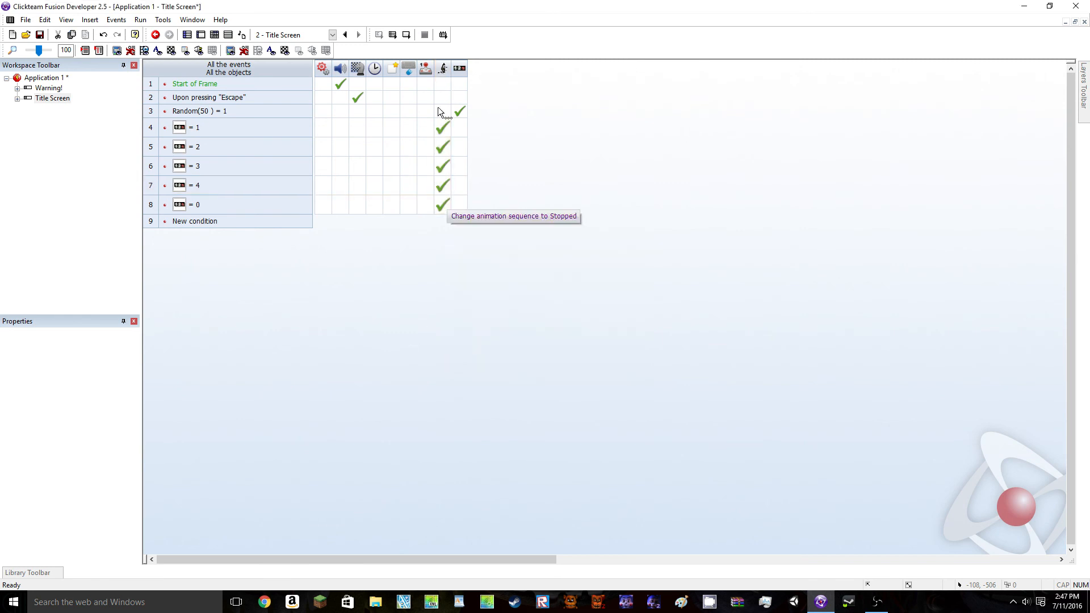
left_click(406, 34)
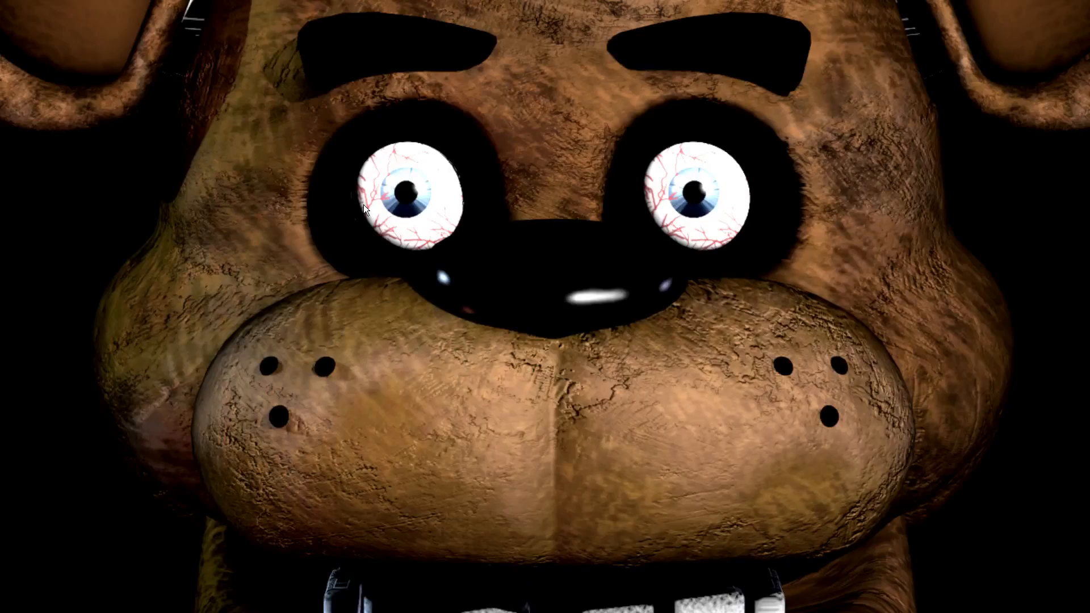
key("Escape")
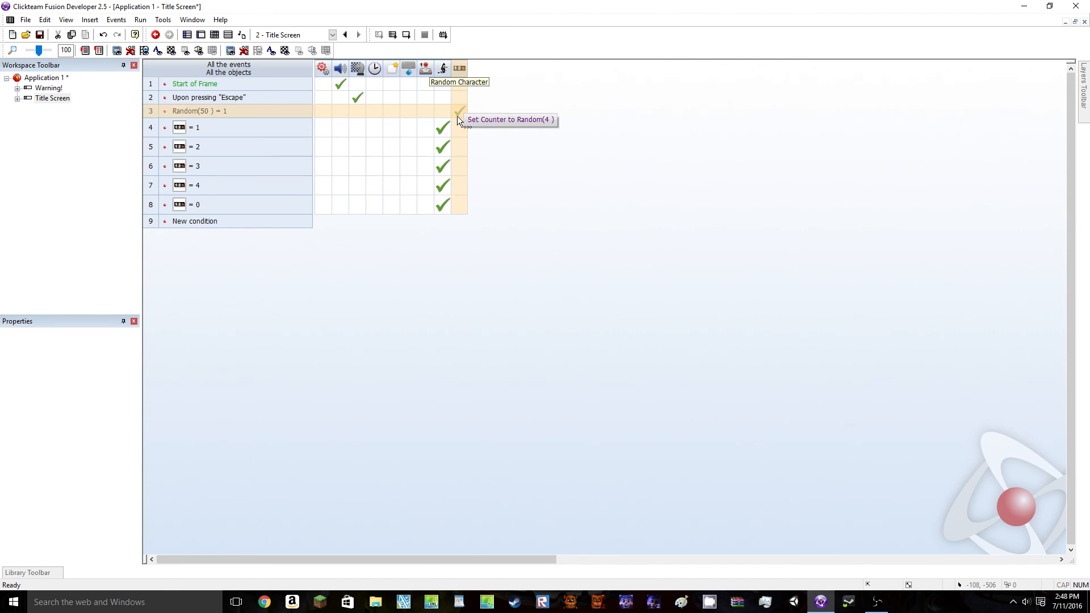
Copy the Random(50) = 1 condition into a new event and change its expression to Random(5)
left_click_drag(198, 115, 170, 222)
double_click(206, 220)
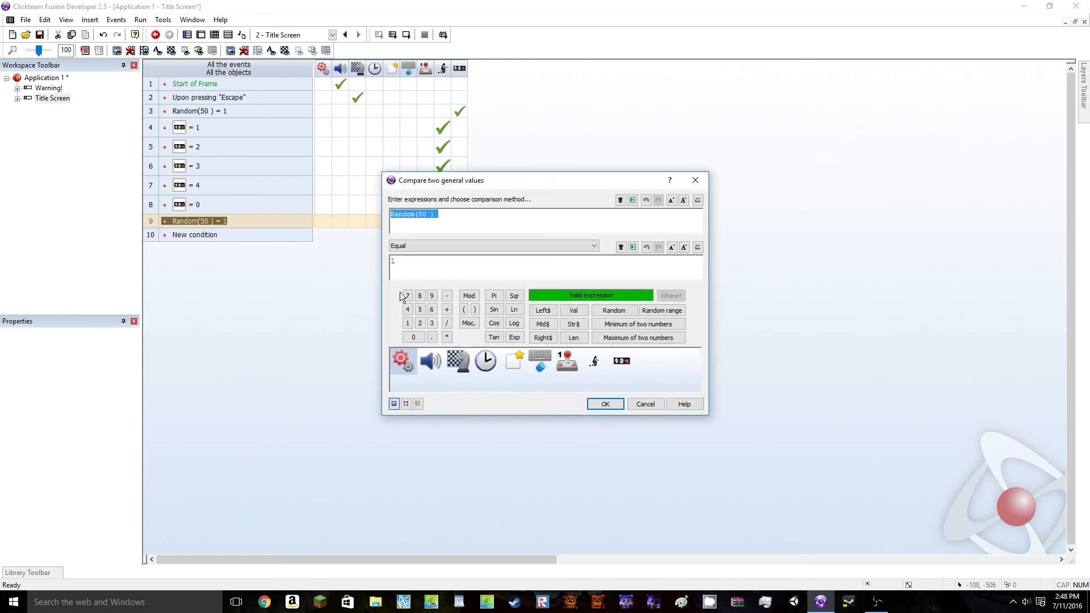
key("BackSpace")
key("BackSpace")
type("5")
key("Return")
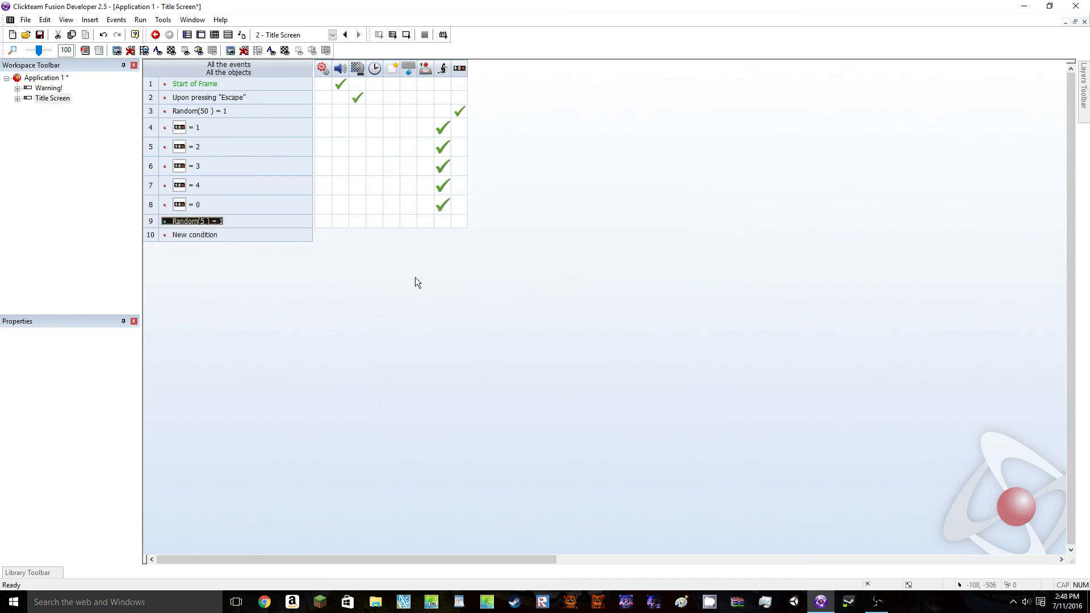
Add a Set Counter action for the Random Character counter to the Random(5) = 1 event and test-run the frame
right_click(463, 222)
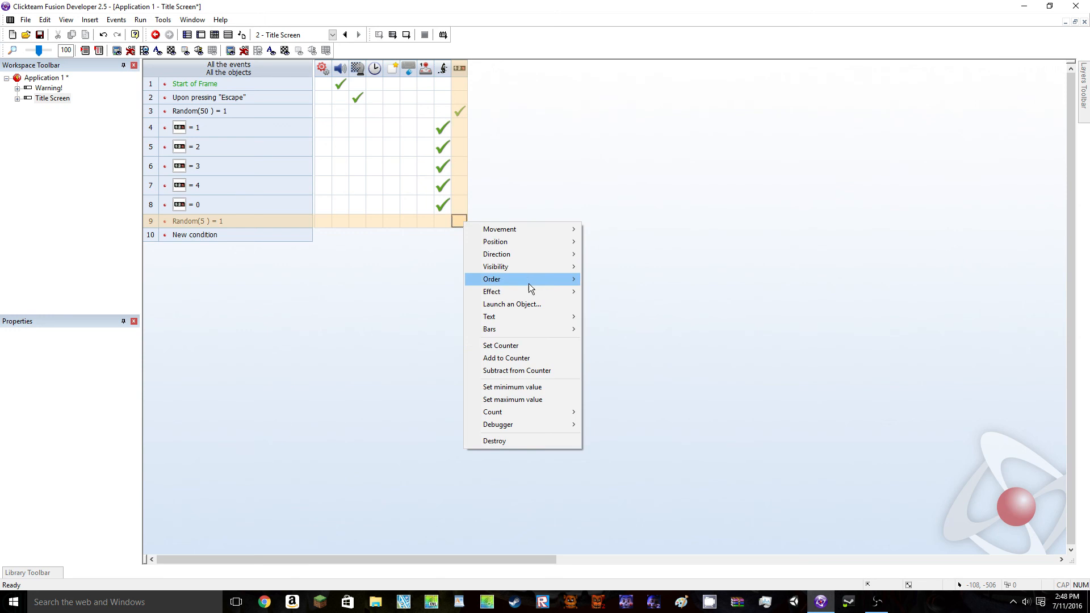
left_click(514, 345)
key("Return")
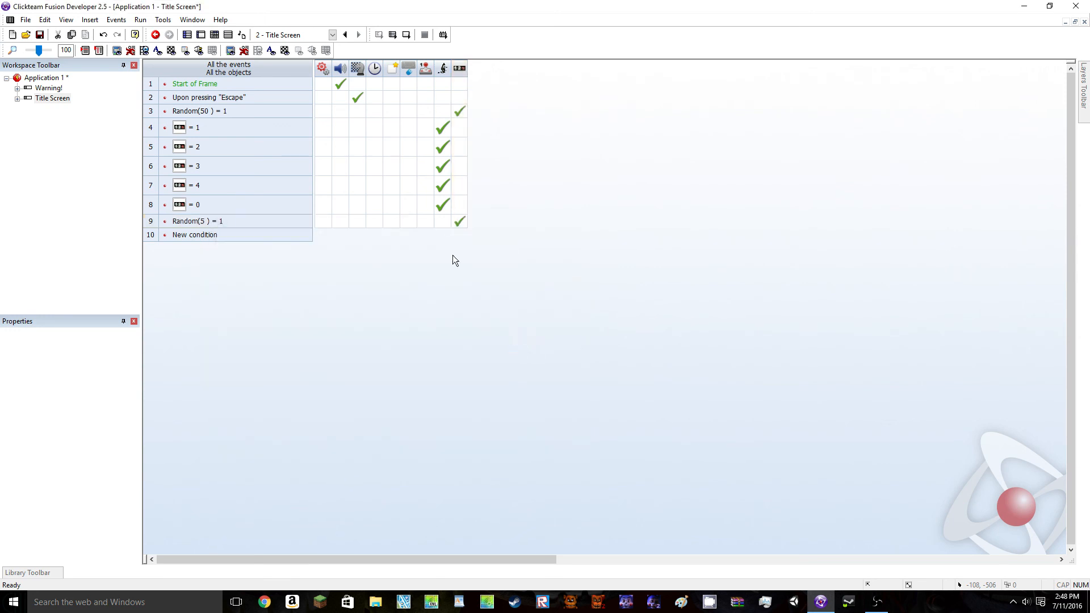
left_click(404, 36)
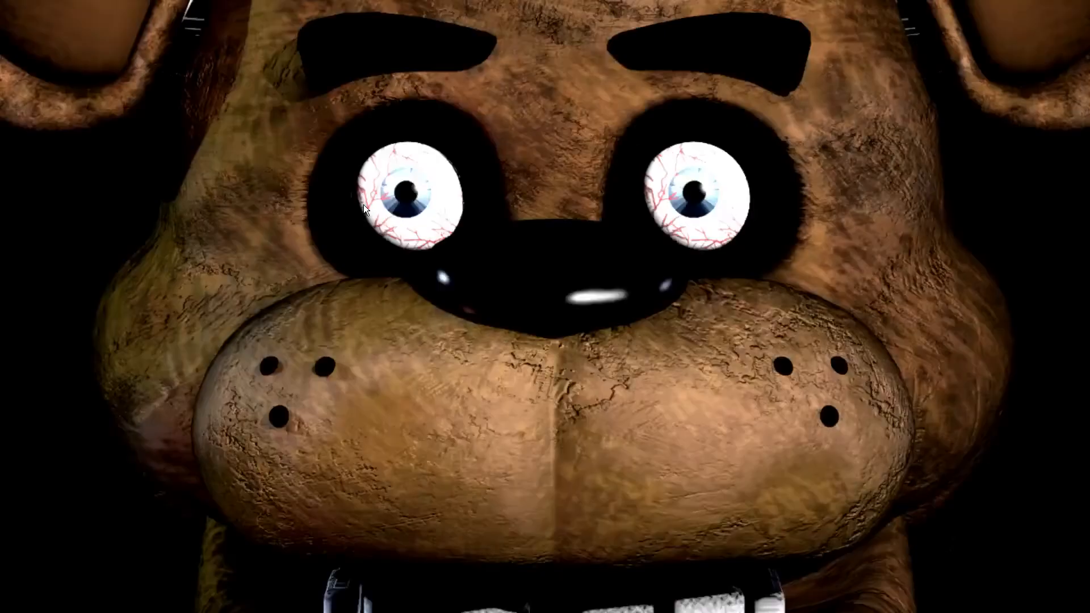
key("Escape")
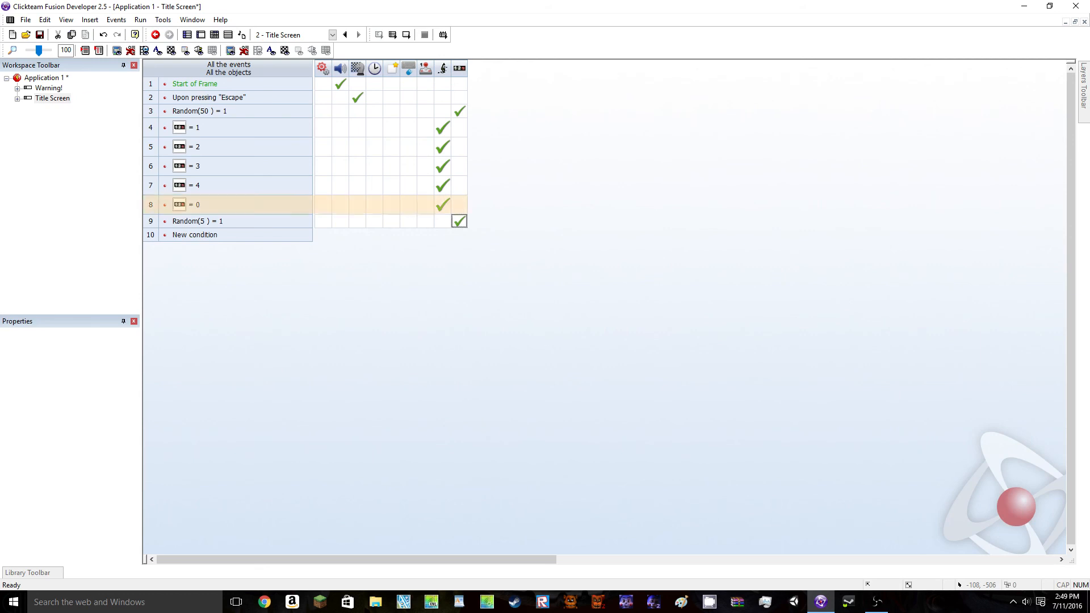
Insert a new Active object near the upper-left corner of the title screen frame and open its image for editing
left_click(202, 35)
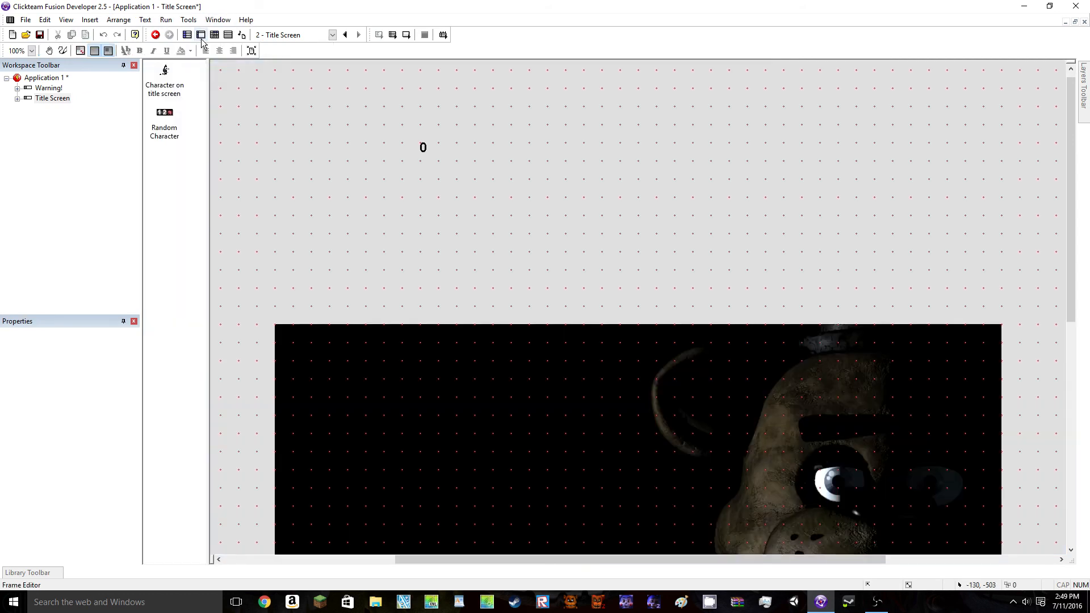
right_click(321, 292)
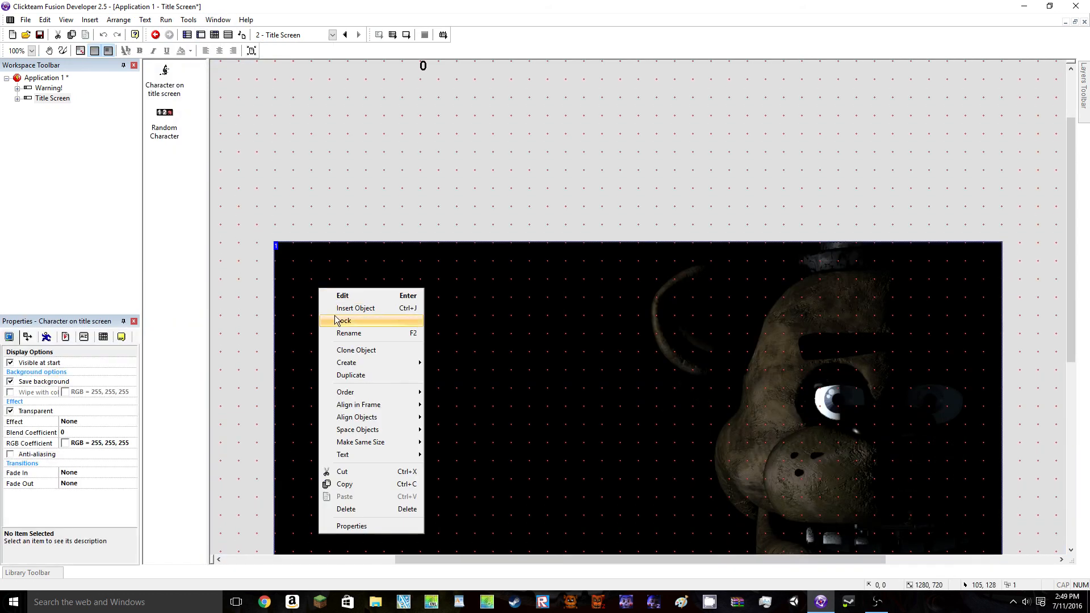
left_click(339, 308)
double_click(247, 62)
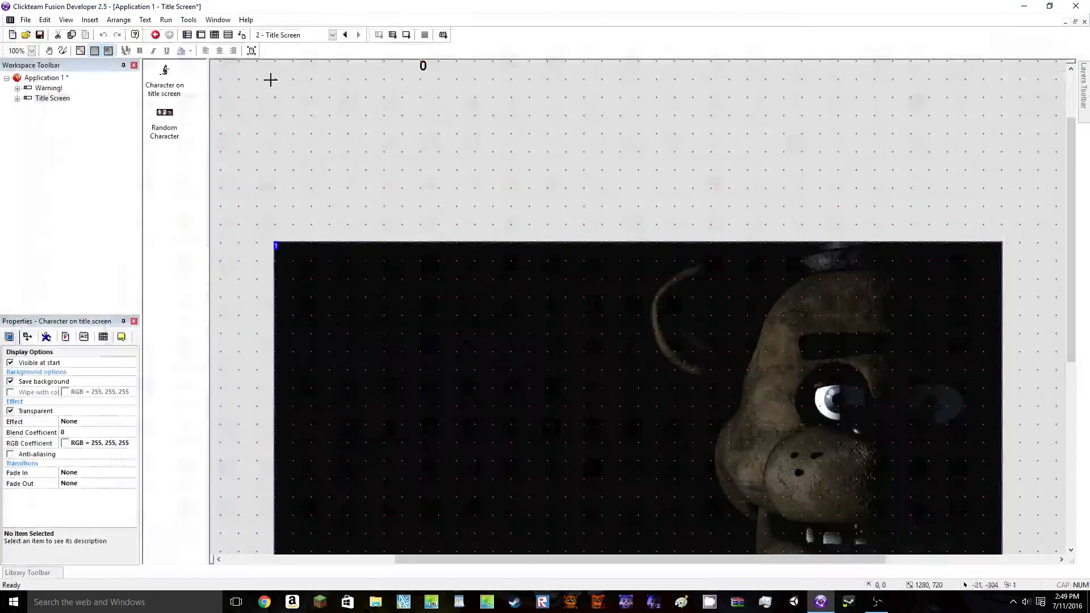
left_click(311, 279)
double_click(311, 279)
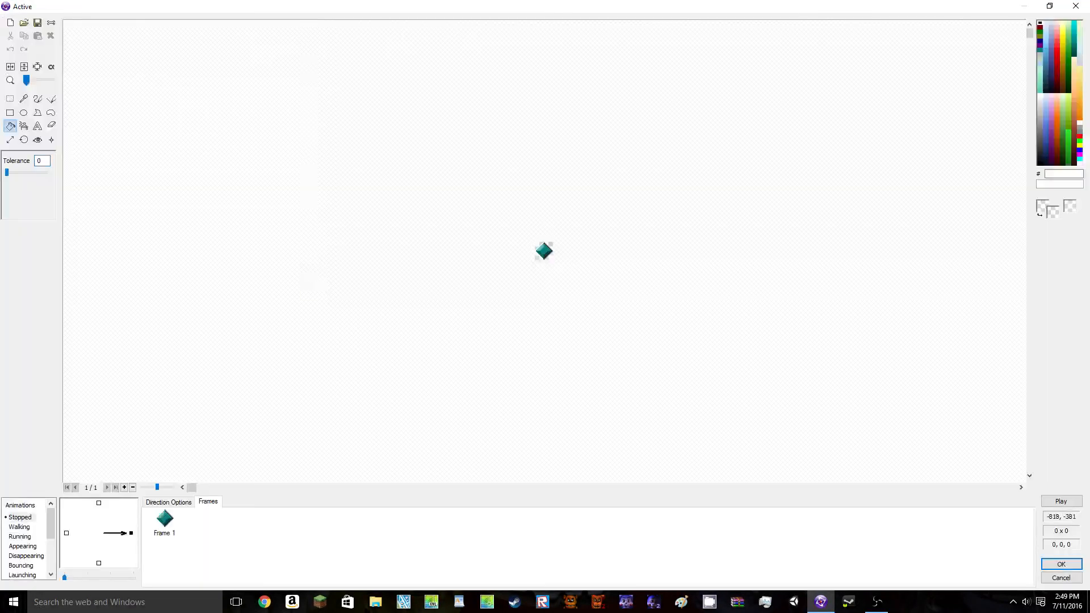
left_click(23, 23)
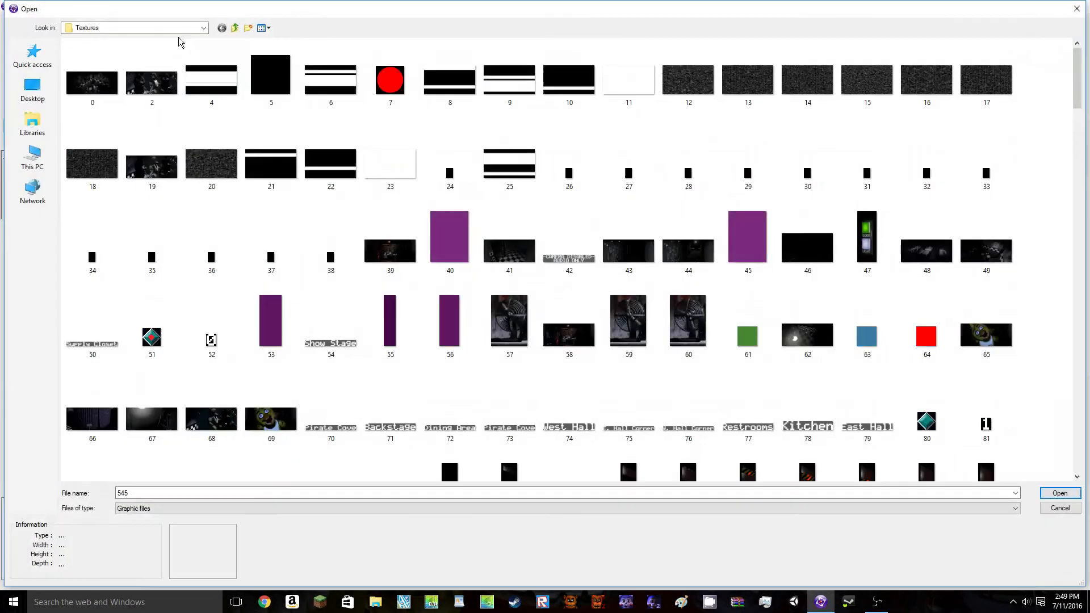
left_click(235, 28)
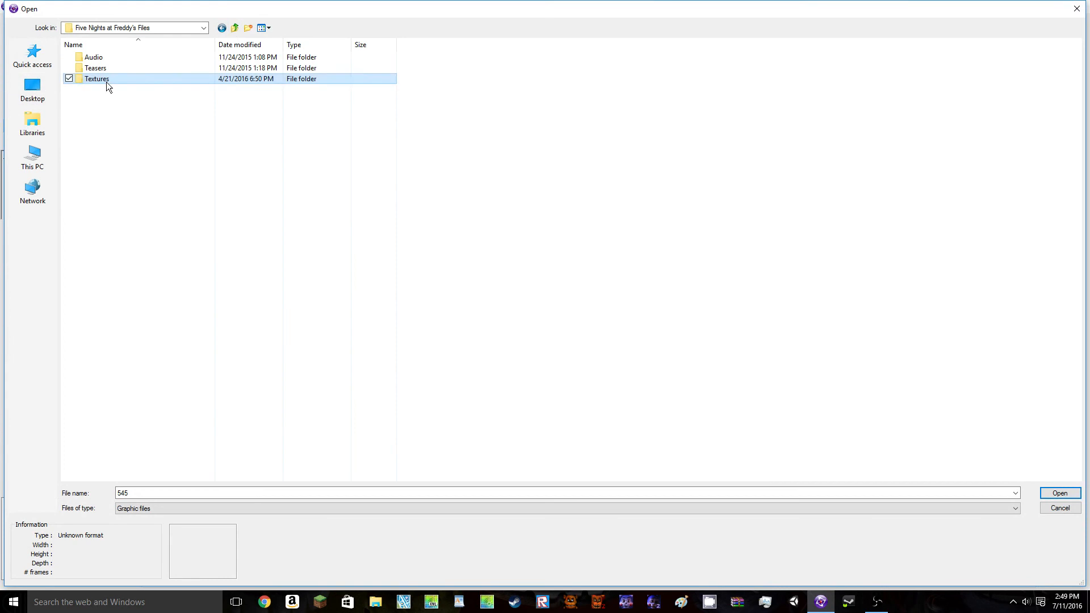
left_click(1055, 506)
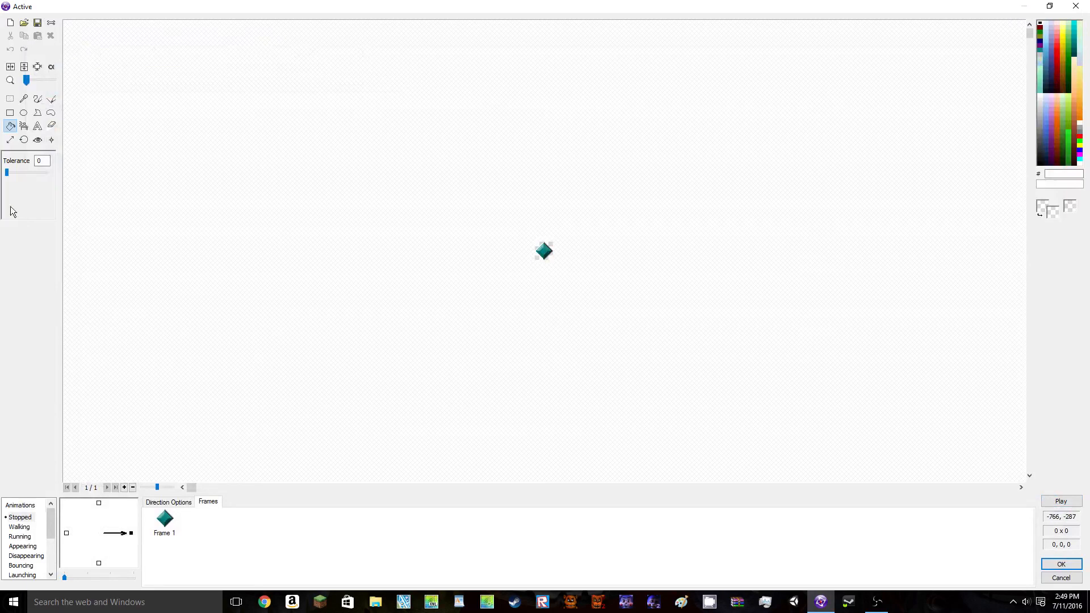
Resize the Active object's image canvas to a width of 300 and clear the default picture
left_click(10, 140)
double_click(28, 160)
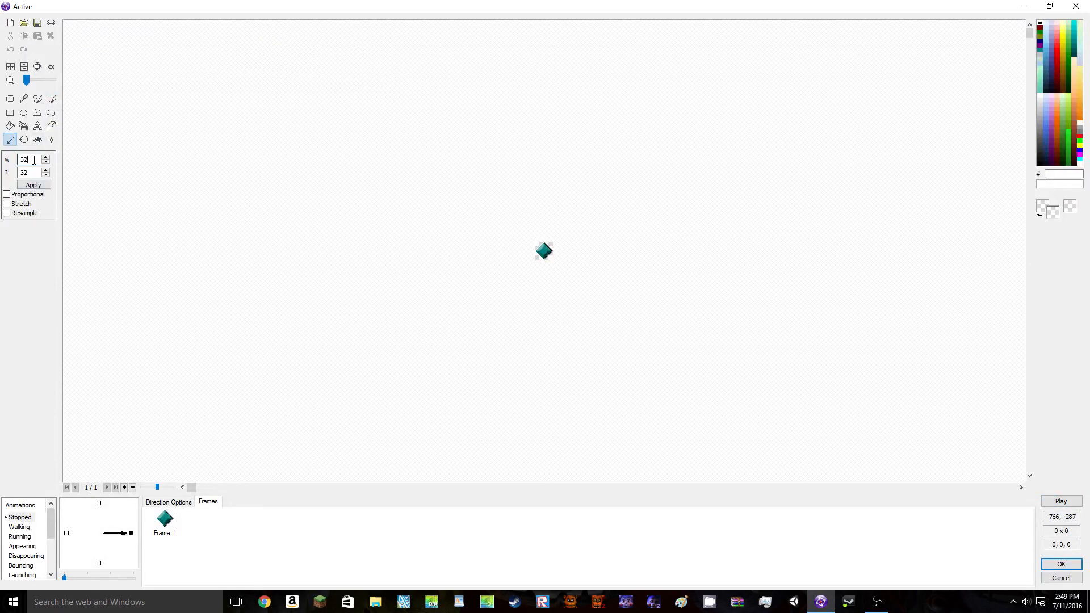
type("128")
left_click(33, 185)
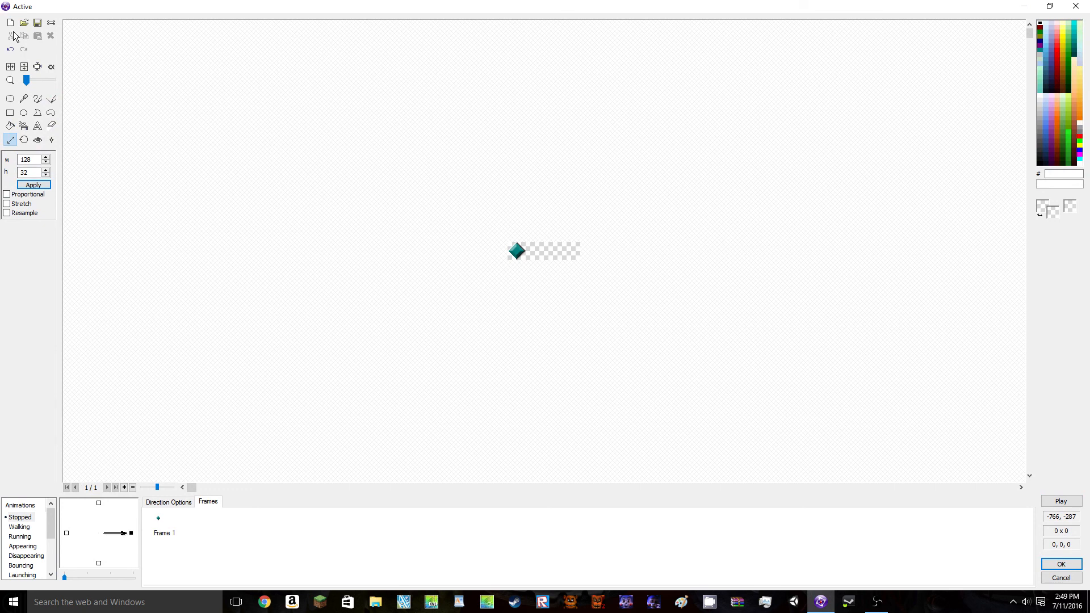
double_click(29, 160)
type("300")
left_click(31, 185)
left_click(10, 24)
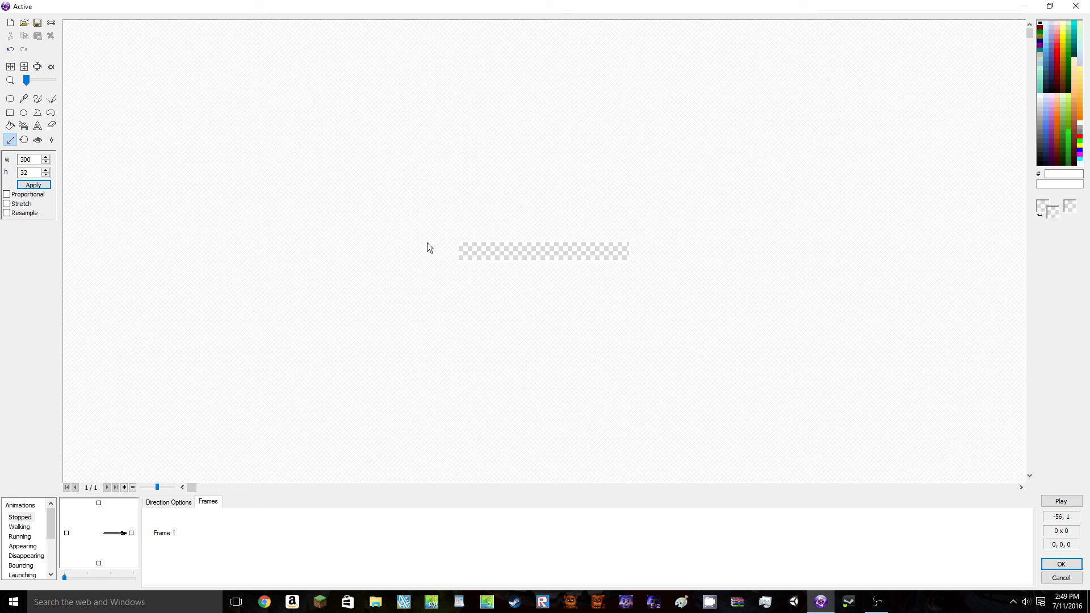
With the Text tool and red (FF0000), place the trial text "jj" at the upper-left corner of the canvas
scroll(427, 243, "up", 2)
left_click(37, 125)
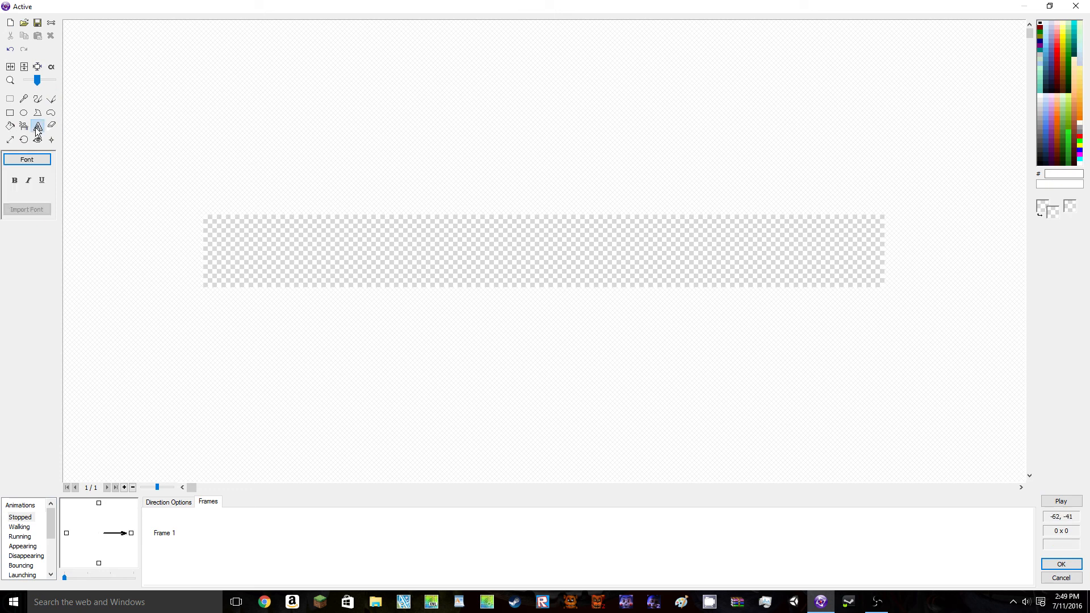
left_click(1079, 136)
left_click(205, 215)
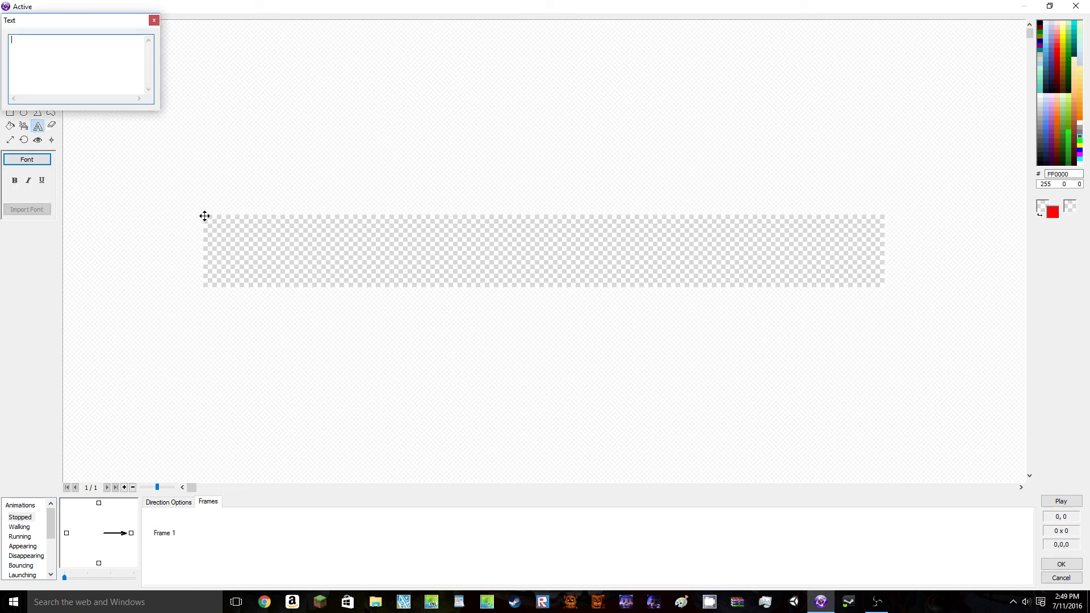
type("jj")
Set the text's font size to 20 and nudge it slightly up and right so it fits the canvas
left_click(23, 159)
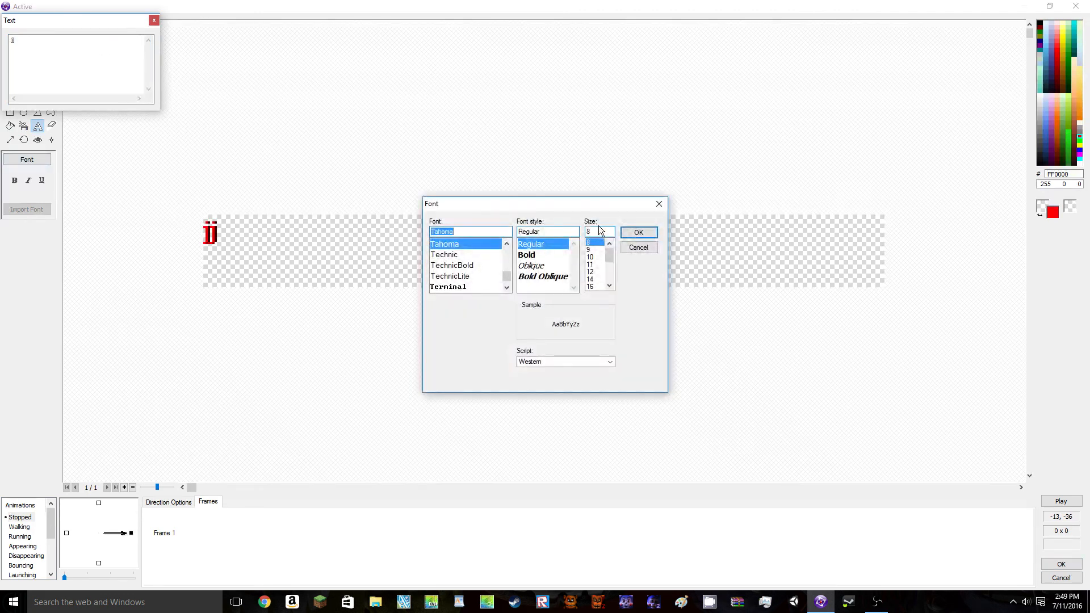
left_click_drag(594, 233, 551, 232)
type("20")
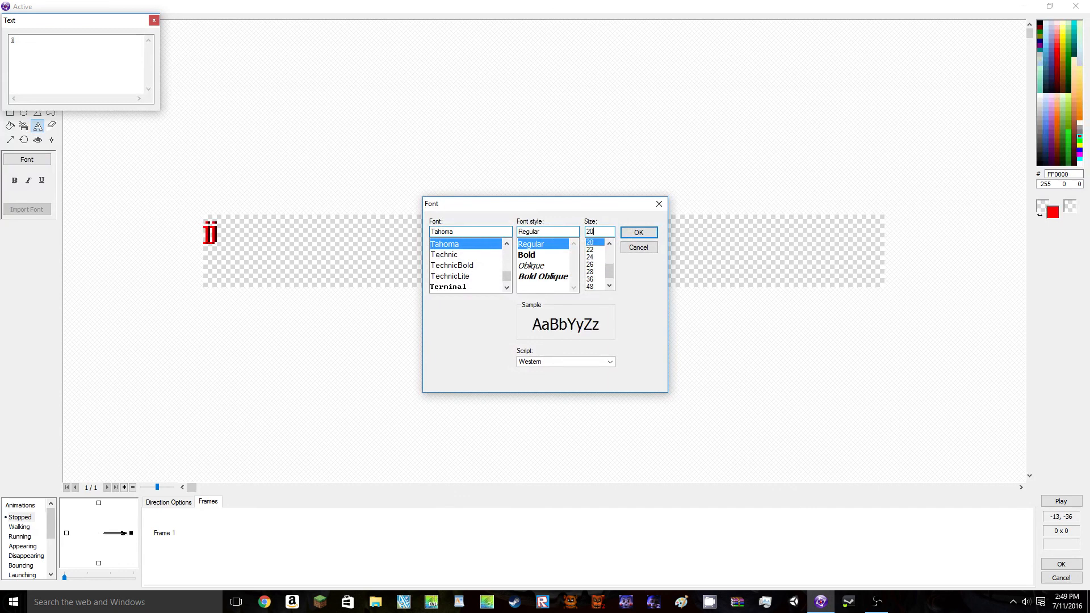
key("Return")
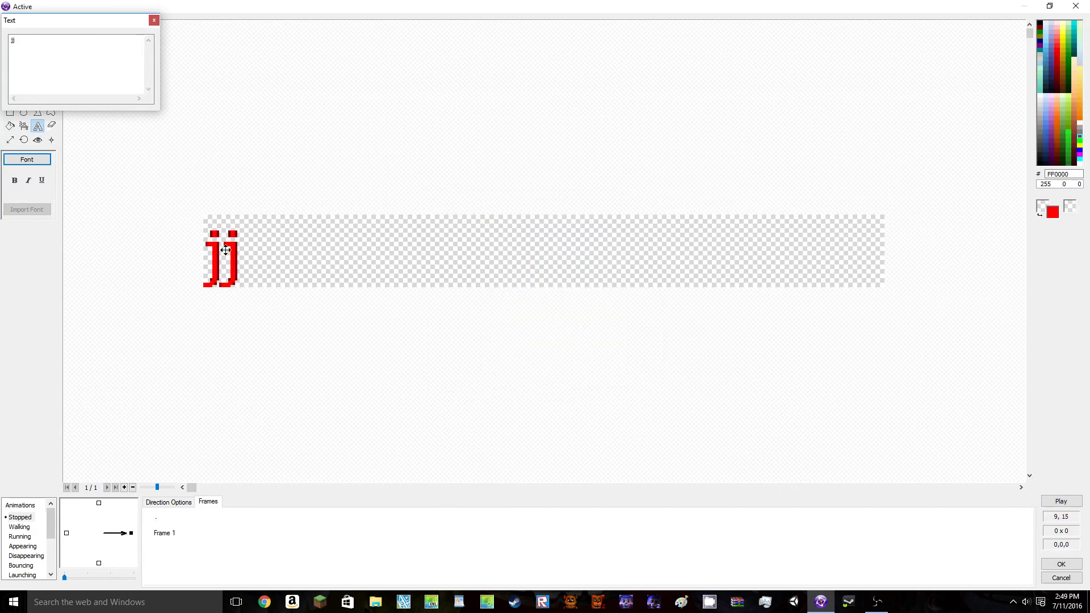
left_click_drag(225, 251, 228, 245)
Replace the trial text with the title "Horror at Freddy's"
left_click(74, 55)
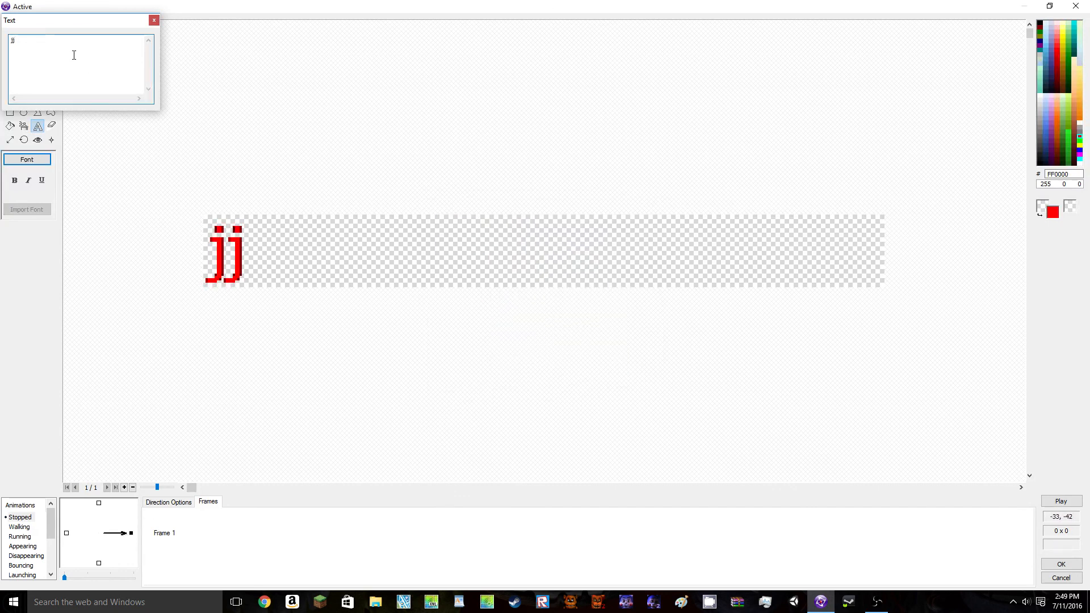
key("BackSpace")
key("BackSpace")
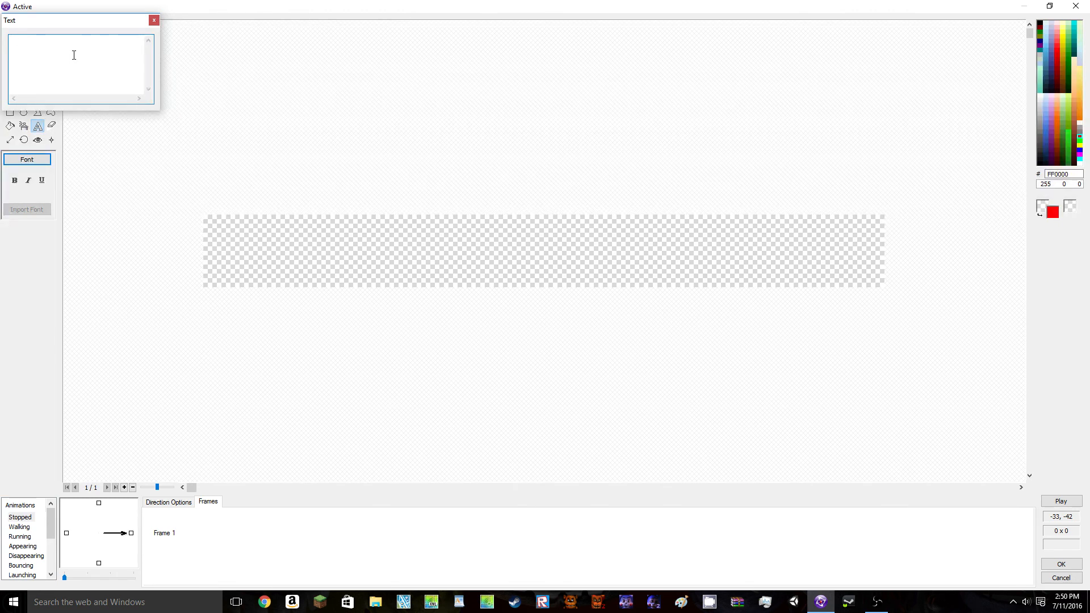
type("Hor")
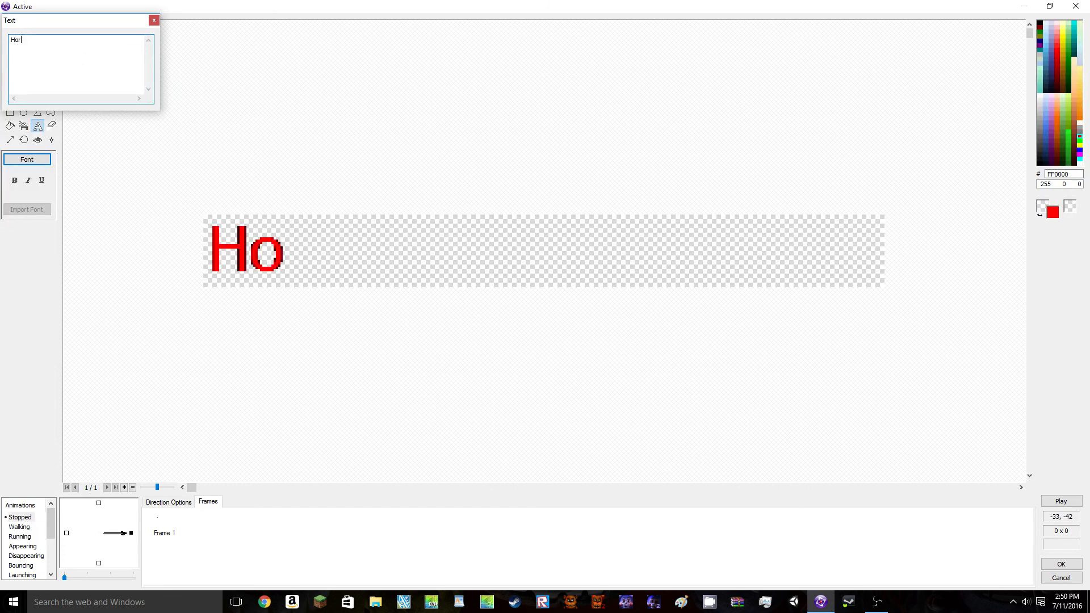
type("ror ")
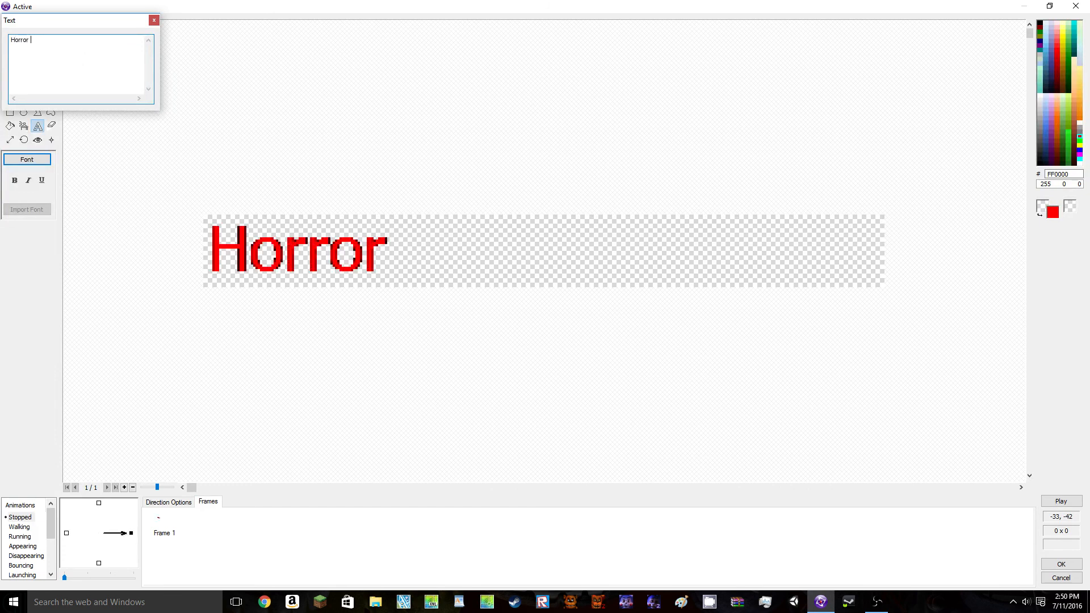
type("at Freddt")
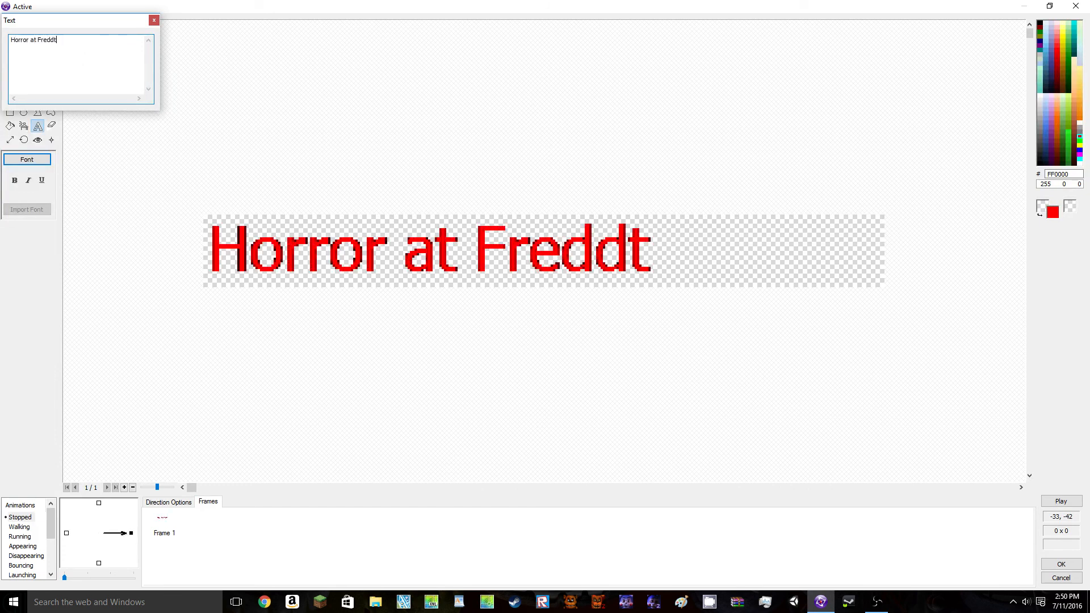
key("BackSpace")
type("y's")
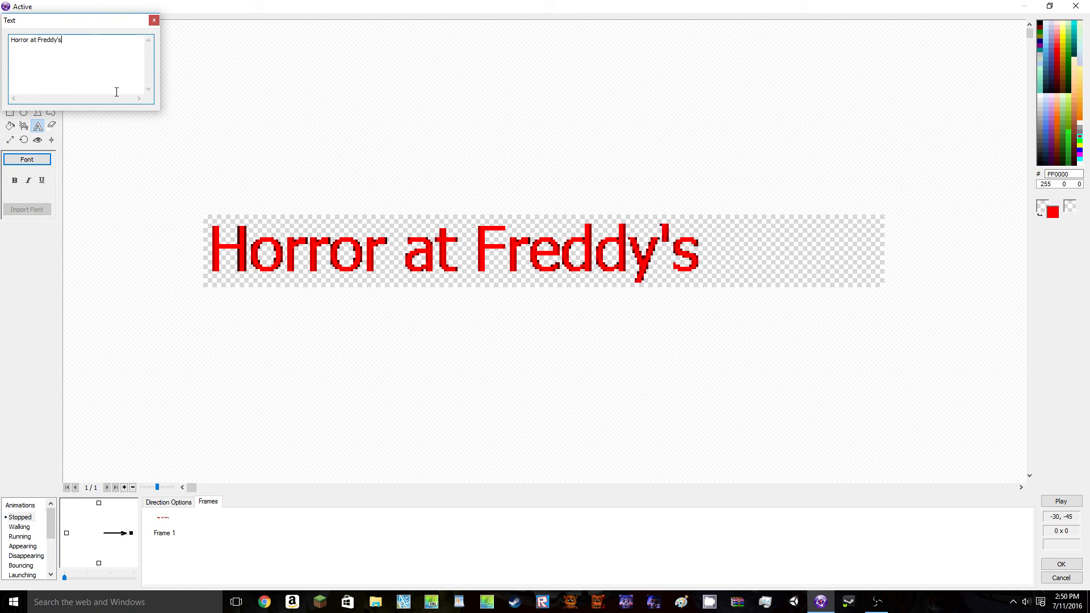
Trim the title image's canvas width in two passes, 250 and 225, and accept the edited image
left_click(154, 21)
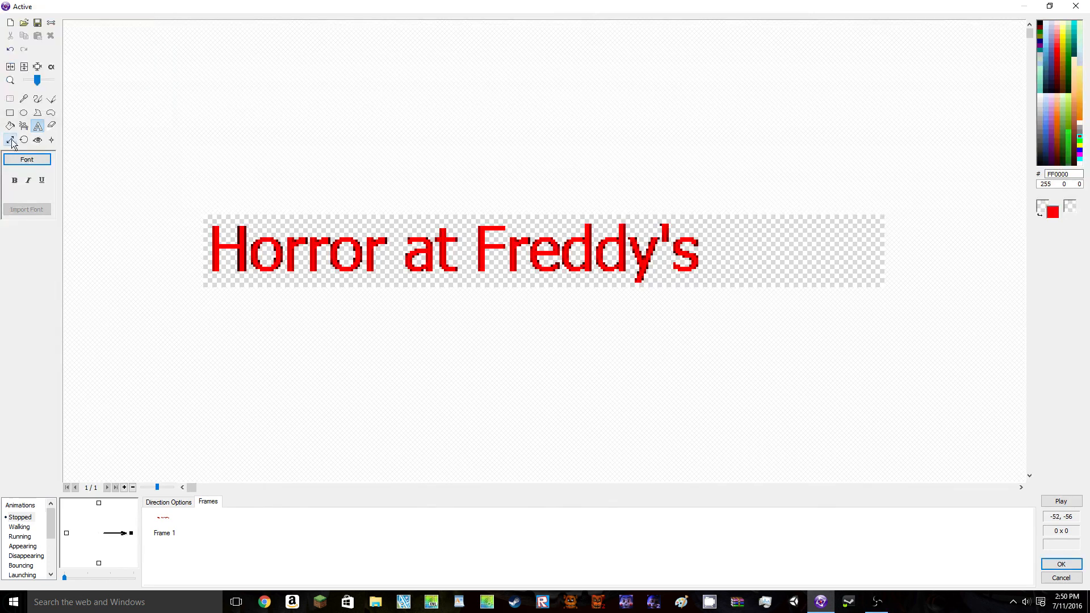
left_click(9, 140)
double_click(28, 159)
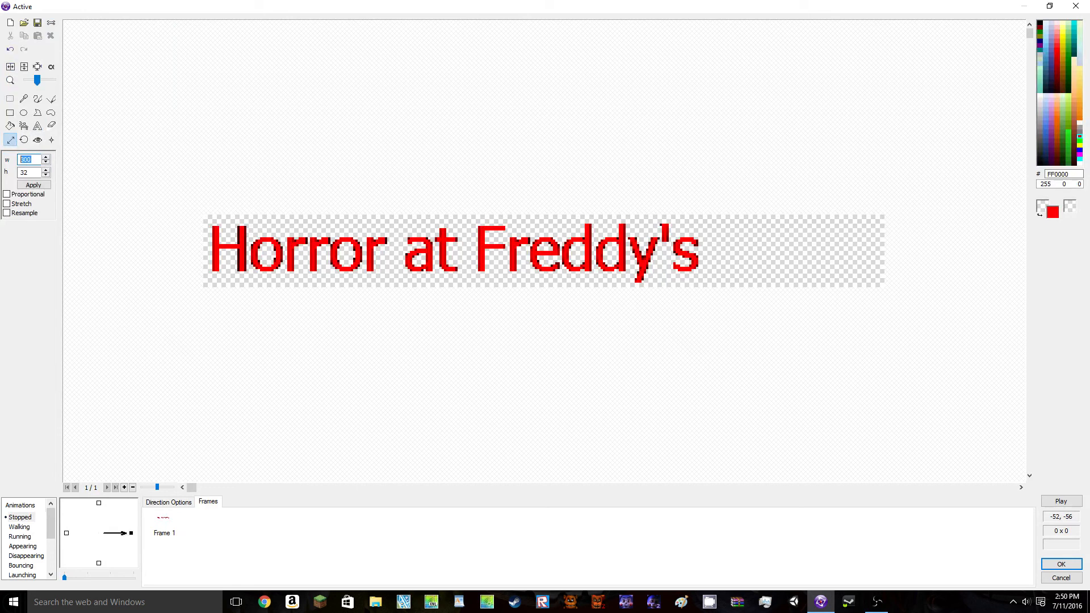
type("250")
left_click(32, 187)
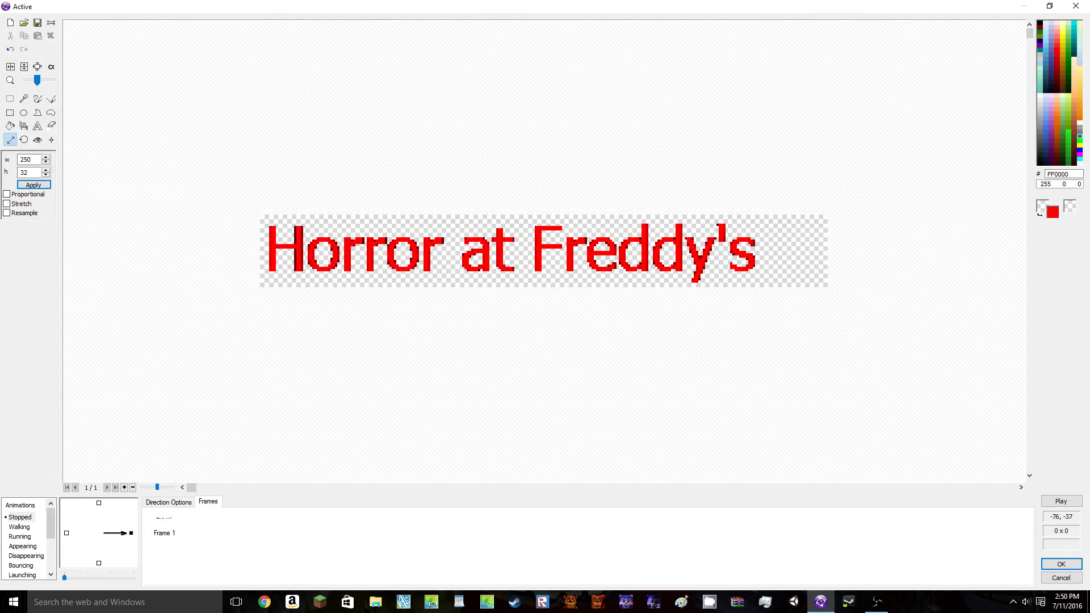
double_click(32, 159)
type("225")
left_click(32, 185)
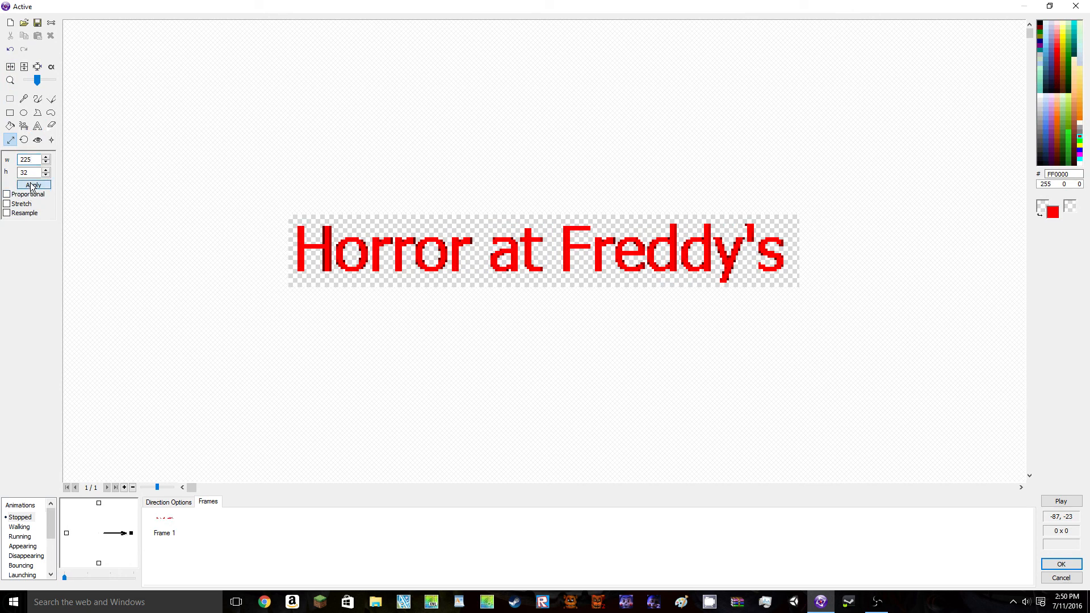
left_click(1060, 563)
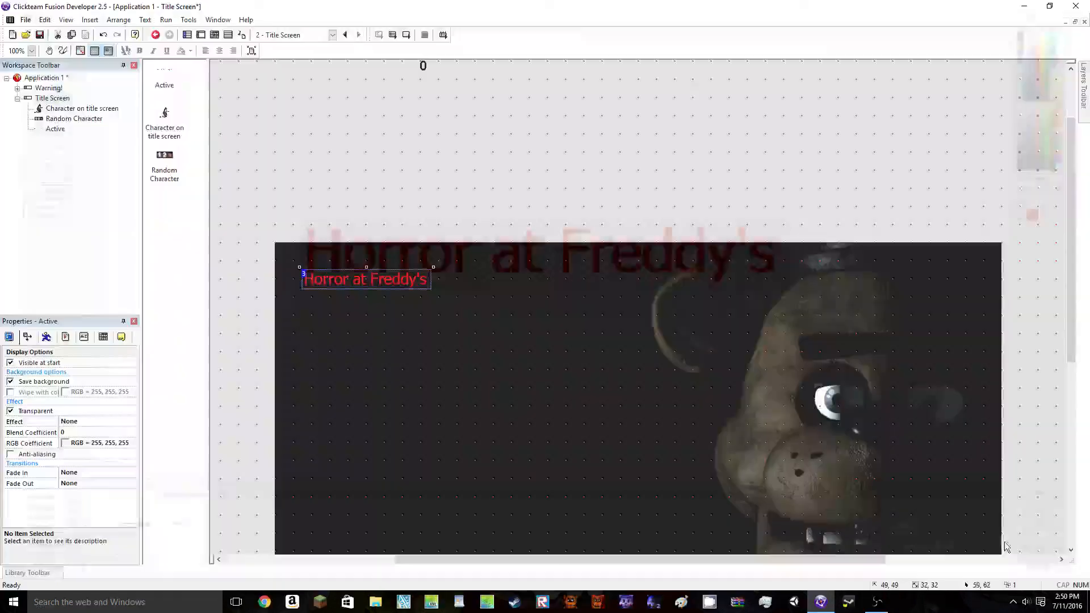
Enlarge the "Horror at Freddy's" title on the frame to about 388 by 55 pixels and deselect it
left_click_drag(431, 292, 525, 357)
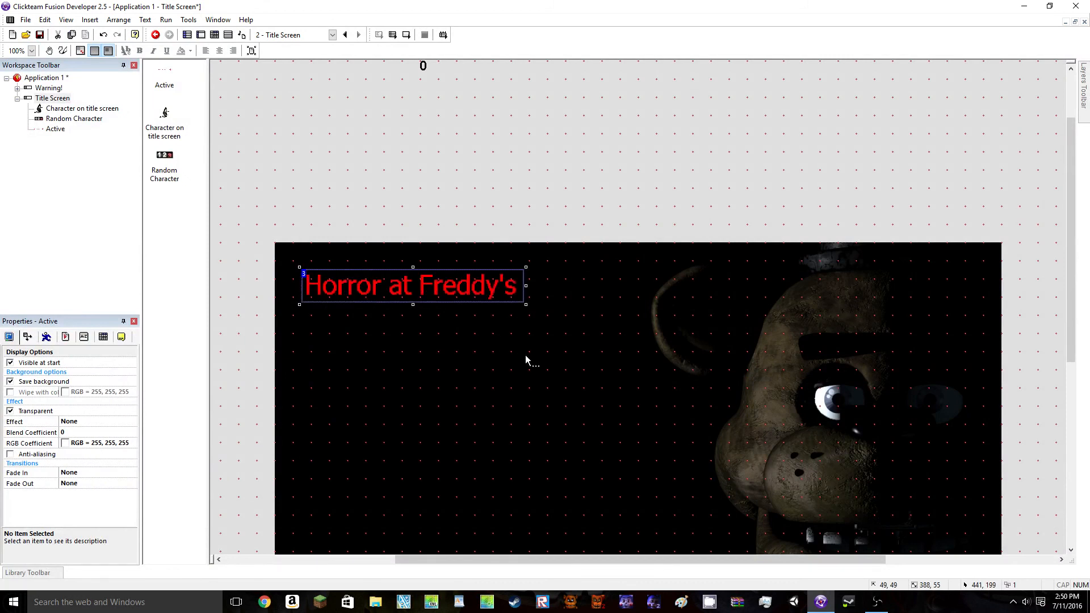
left_click(548, 222)
scroll(568, 213, "down", 4)
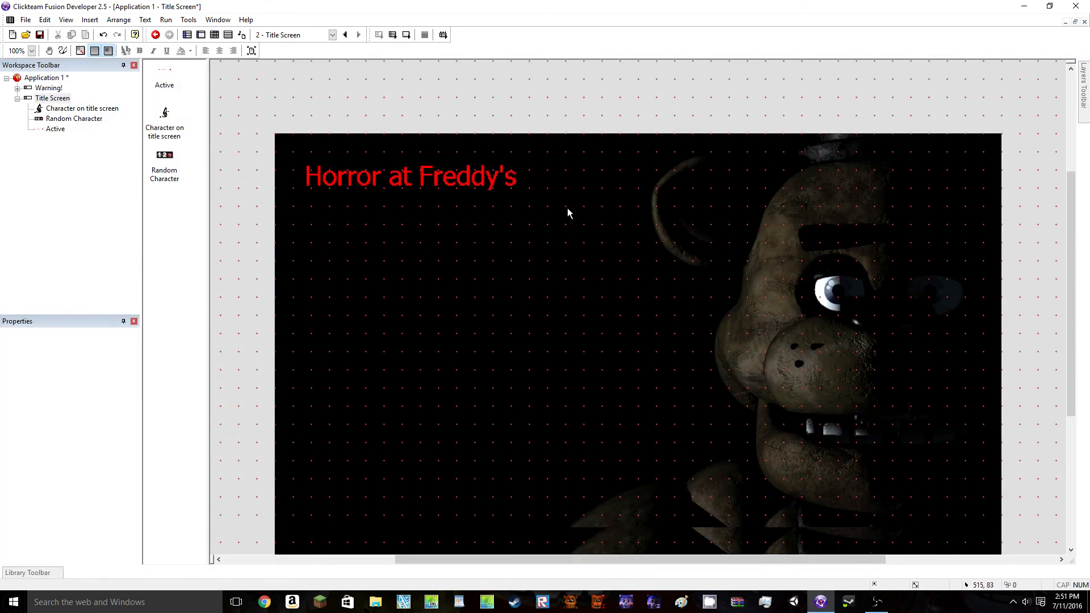
Edit the title image and draw thin red (FF0000) size 1 blood drips hanging from the letters of "Horror"
double_click(484, 182)
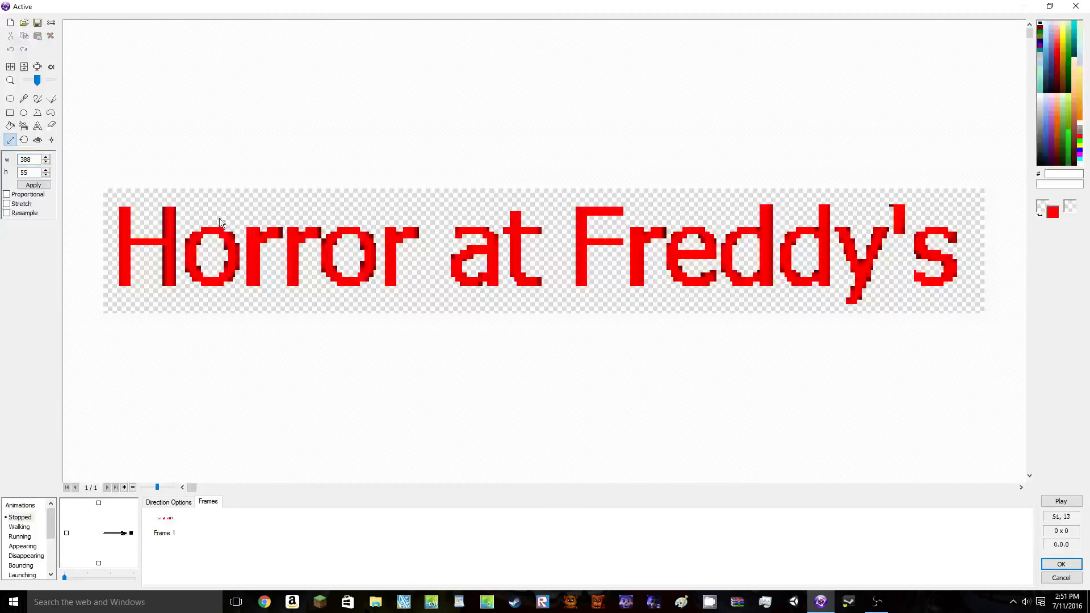
left_click(37, 99)
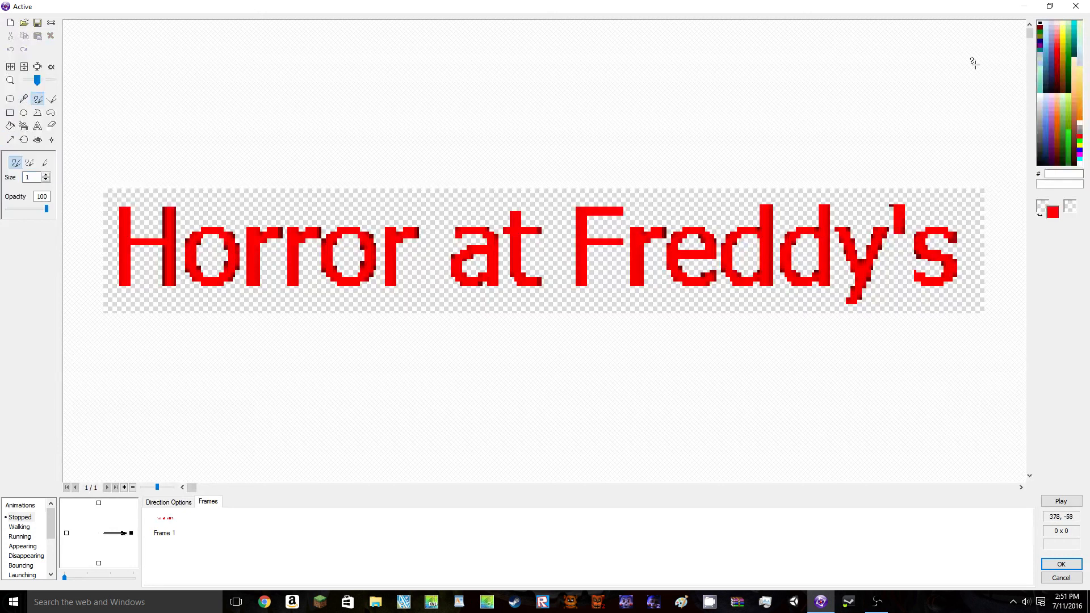
left_click(1079, 136)
left_click(51, 99)
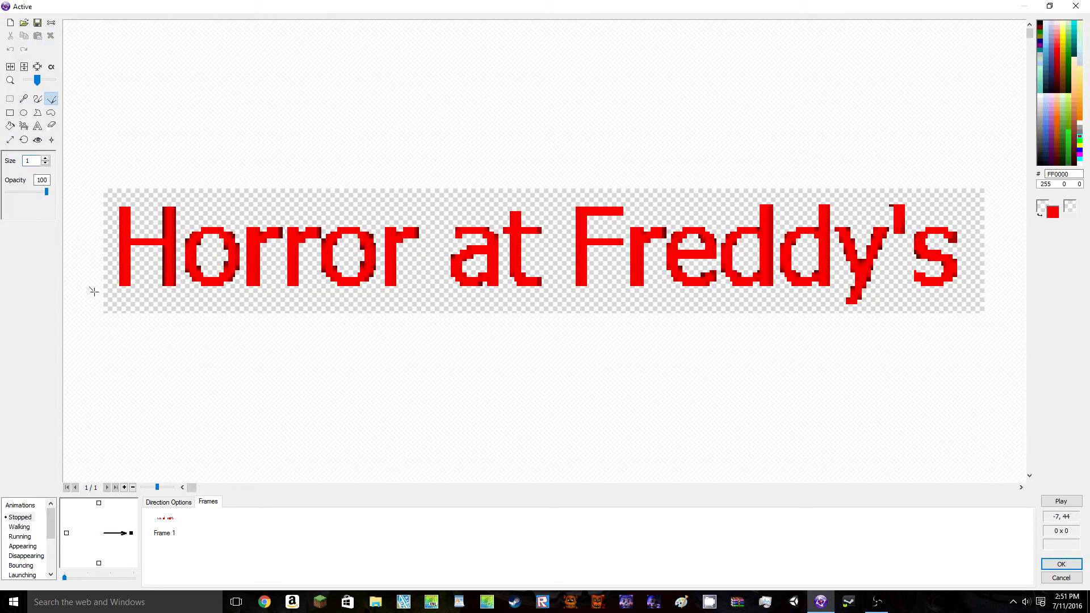
left_click_drag(124, 286, 125, 308)
mouse_move(149, 245)
left_mouse_down()
mouse_move(151, 304)
mouse_move(250, 302)
left_mouse_up()
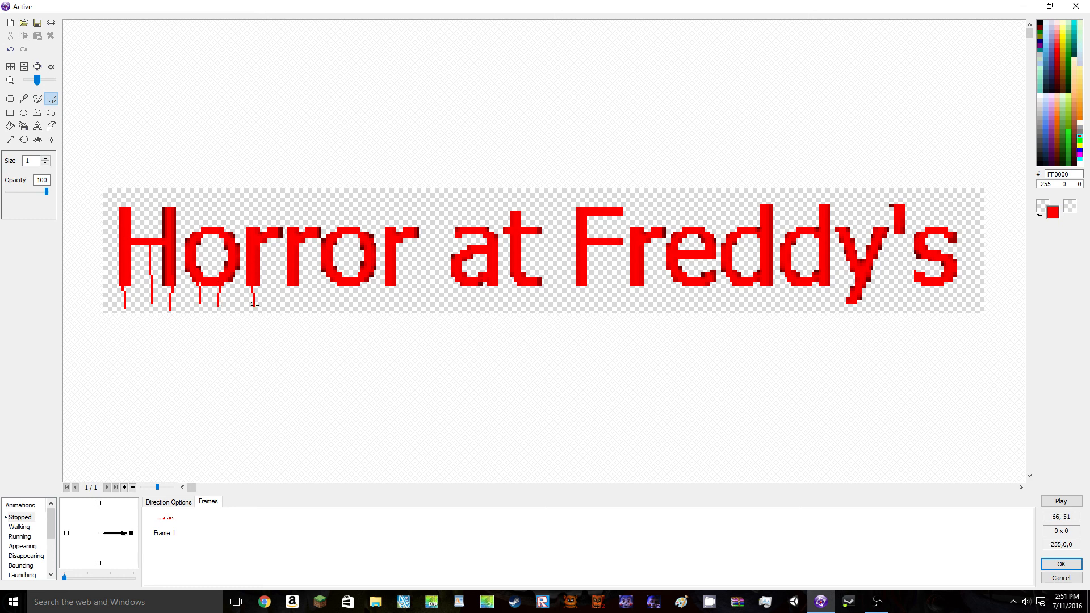
mouse_move(275, 238)
left_mouse_down()
mouse_move(270, 286)
mouse_move(299, 304)
left_mouse_up()
mouse_move(307, 240)
left_mouse_down()
mouse_move(334, 302)
mouse_move(391, 303)
left_mouse_up()
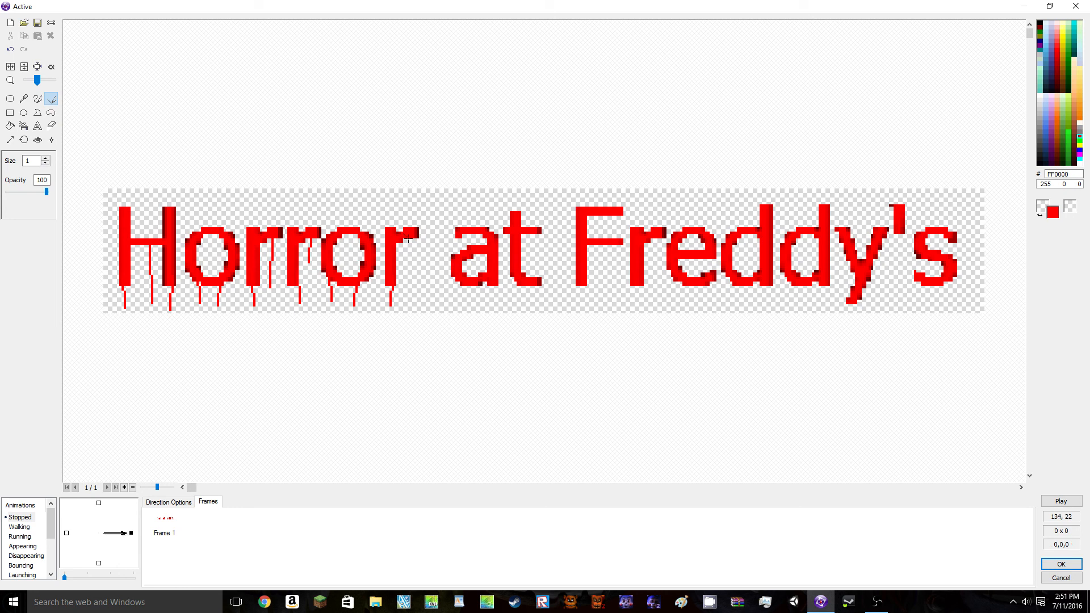
left_click_drag(411, 237, 411, 281)
left_click(1061, 563)
left_click(326, 127)
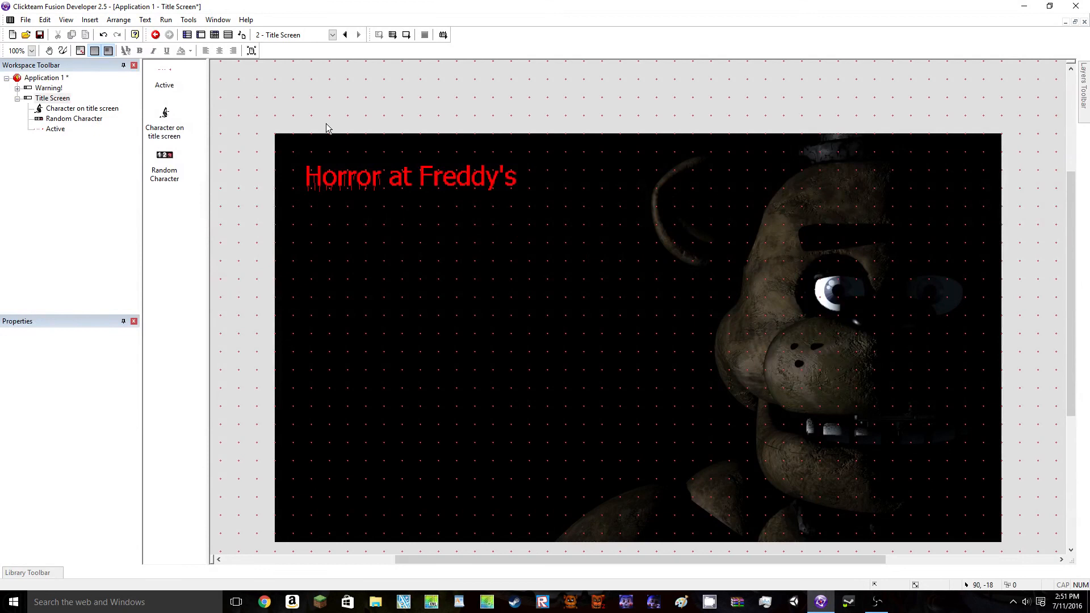
Insert a new Active object near the frame's left edge, well below the title
scroll(766, 243, "down", 3)
scroll(766, 244, "up", 4)
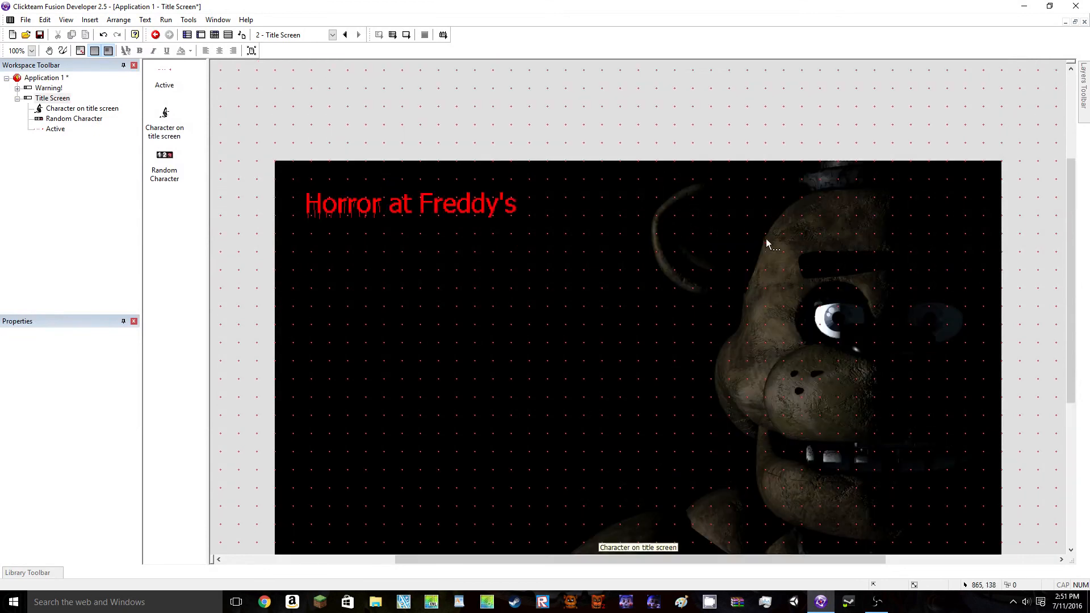
scroll(766, 244, "down", 1)
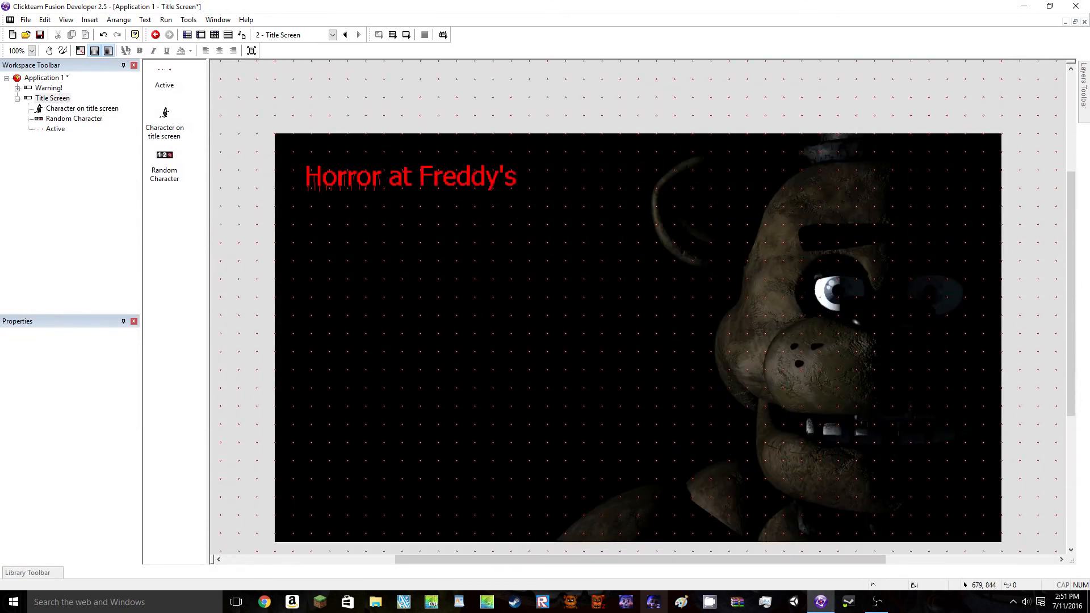
left_click(341, 252)
right_click(350, 253)
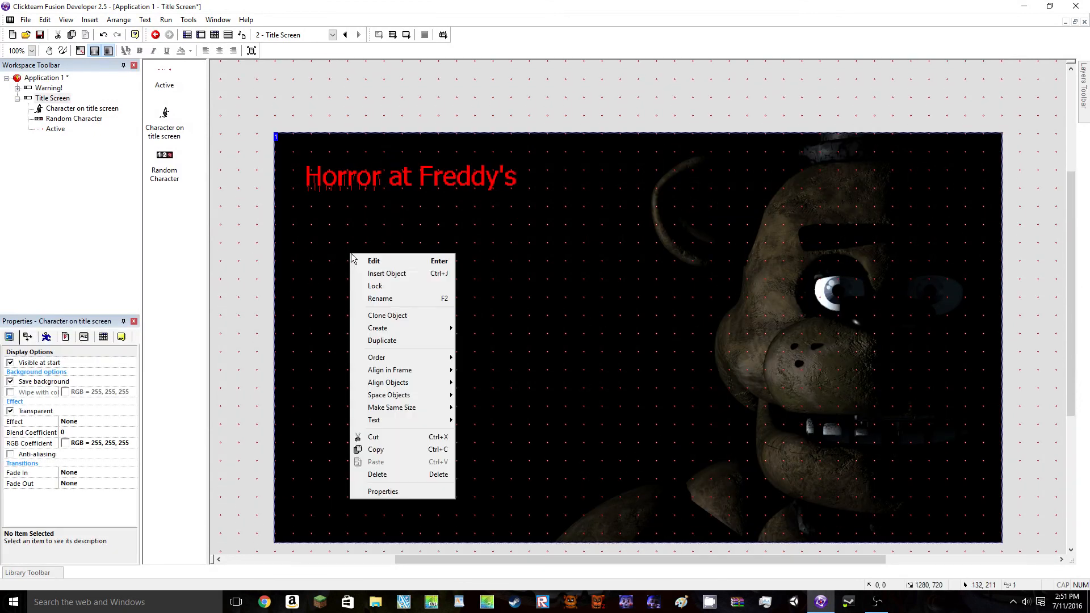
left_click(414, 273)
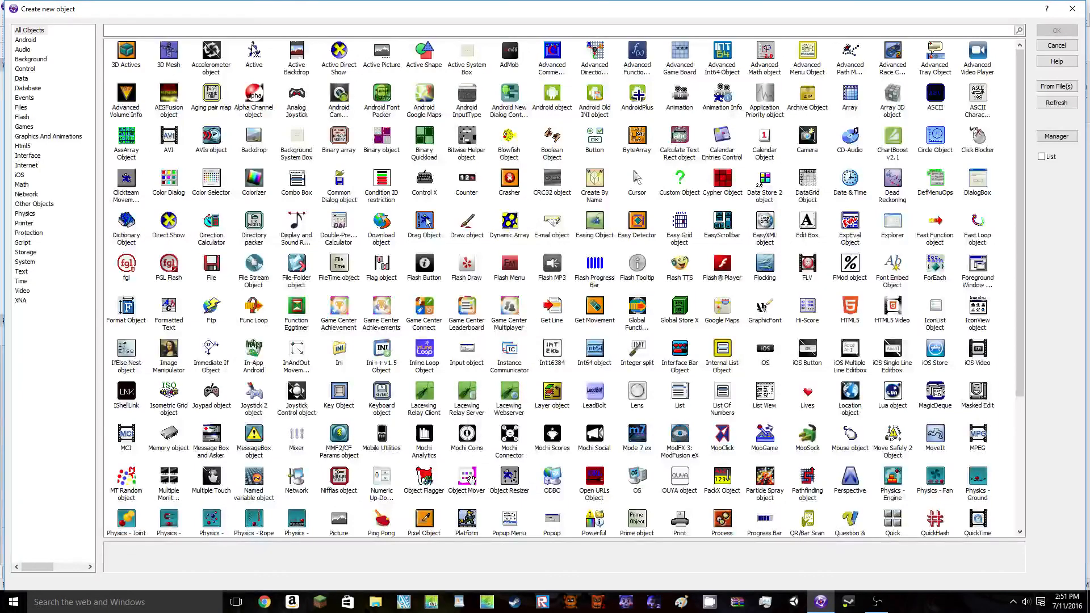
double_click(254, 50)
left_click(294, 334)
Clear the new Active object's default picture and resize its image canvas to a width of 250
double_click(293, 334)
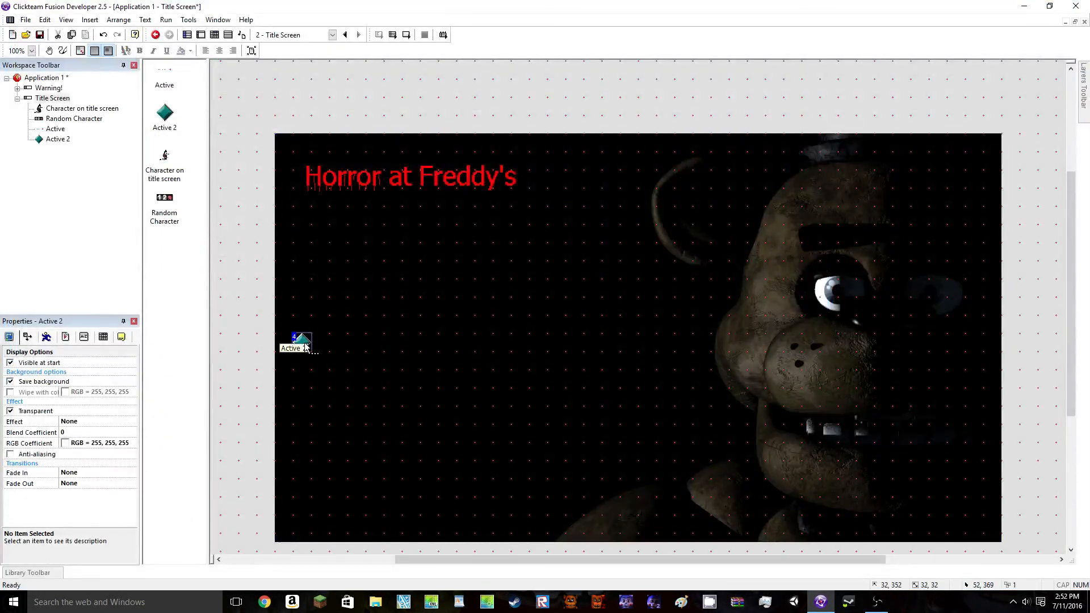
left_click(11, 23)
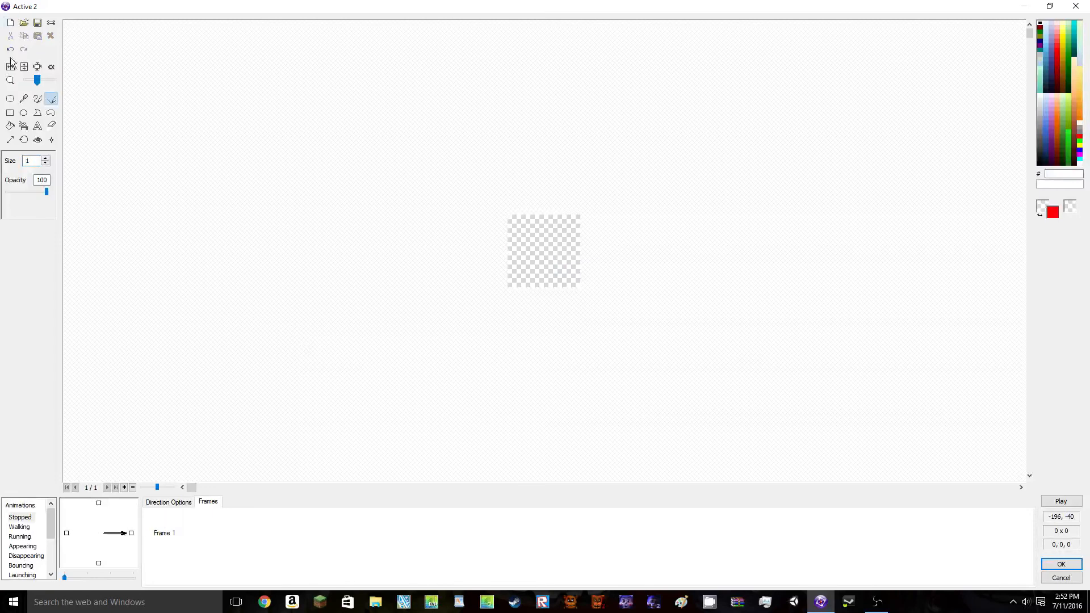
left_click(11, 140)
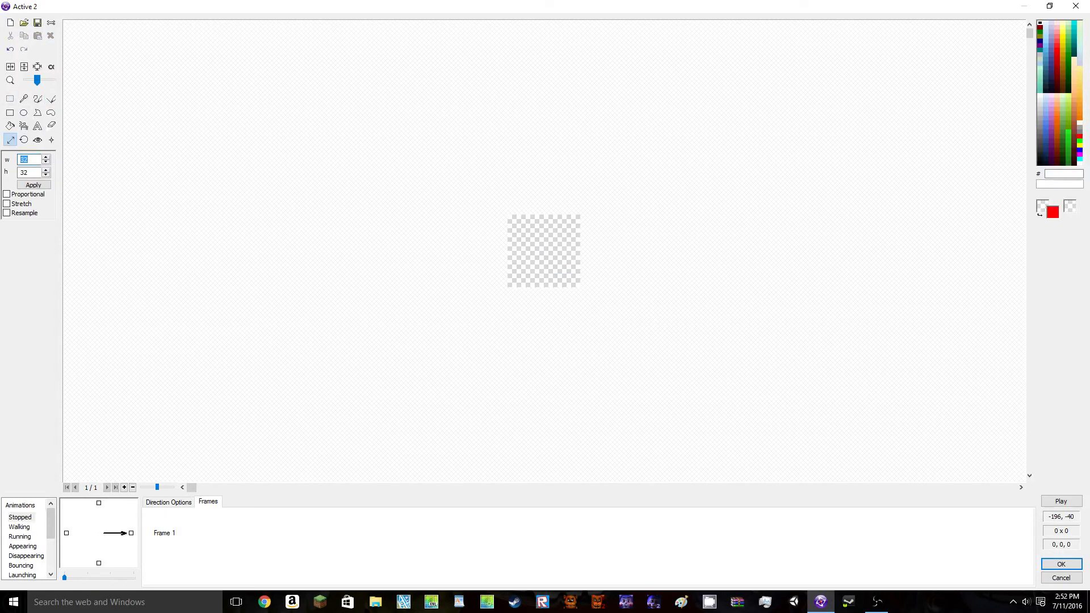
left_click(33, 185)
With the Text tool, place the red text "New Game" at the upper-left corner of the canvas
left_click(38, 125)
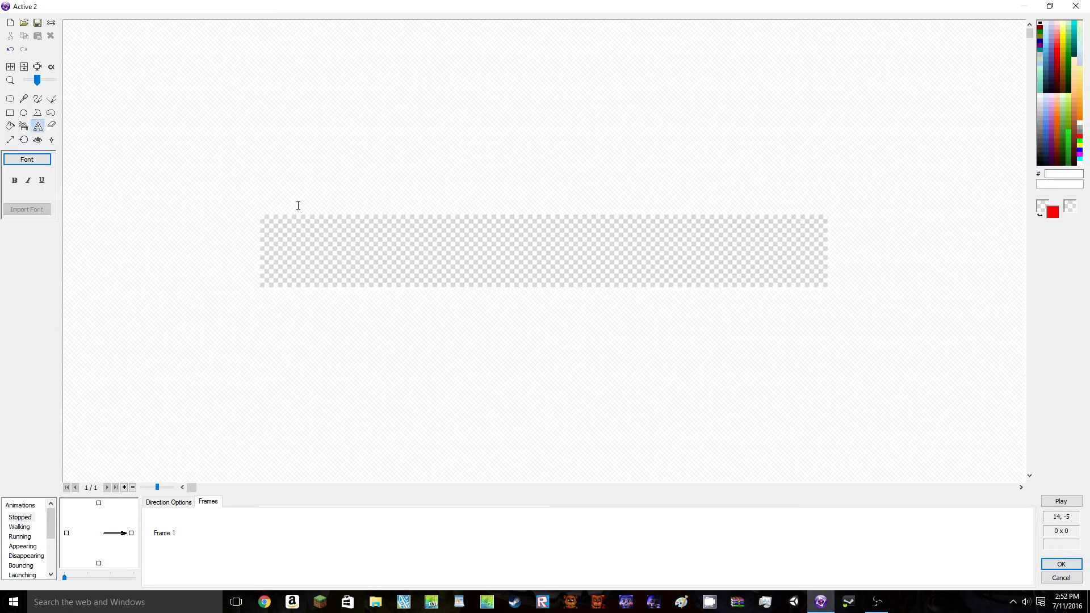
left_click(261, 217)
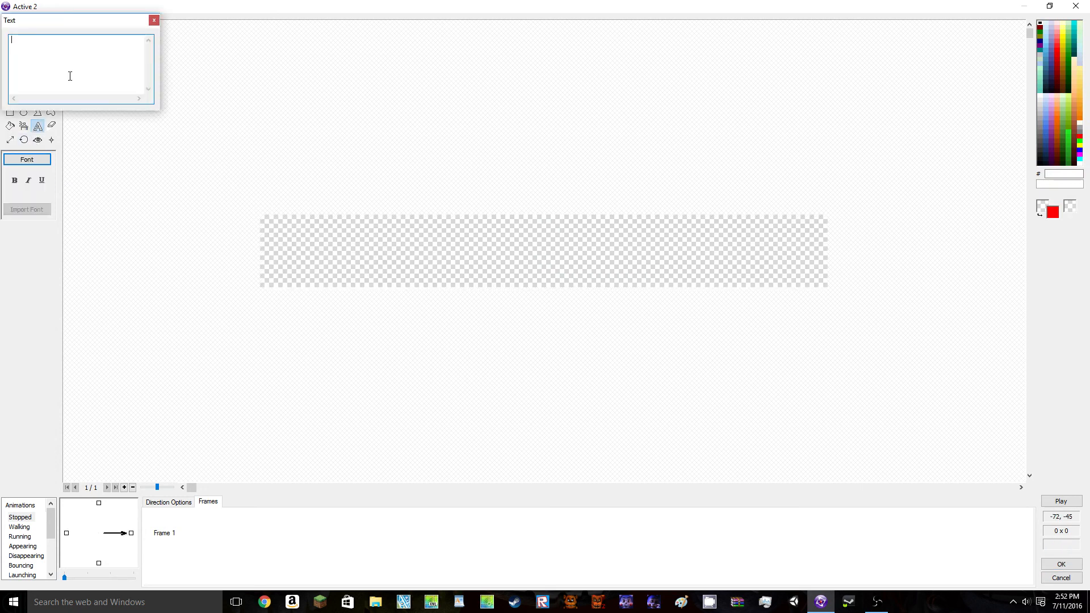
type("New Game")
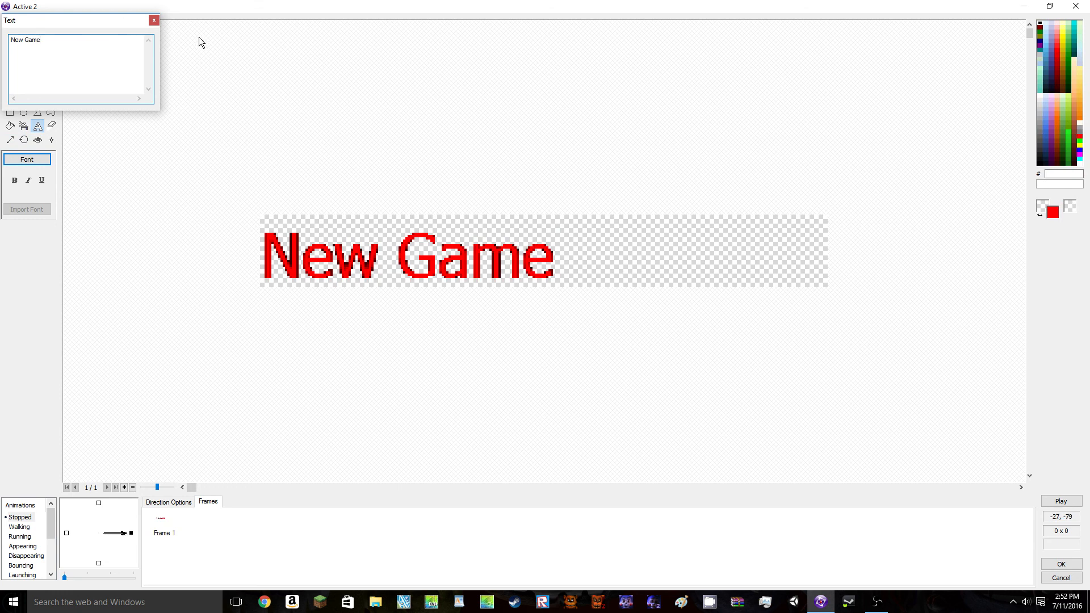
left_click(154, 20)
Try trimming the "New Game" canvas to a width of 128 and undo that resize
left_click(10, 140)
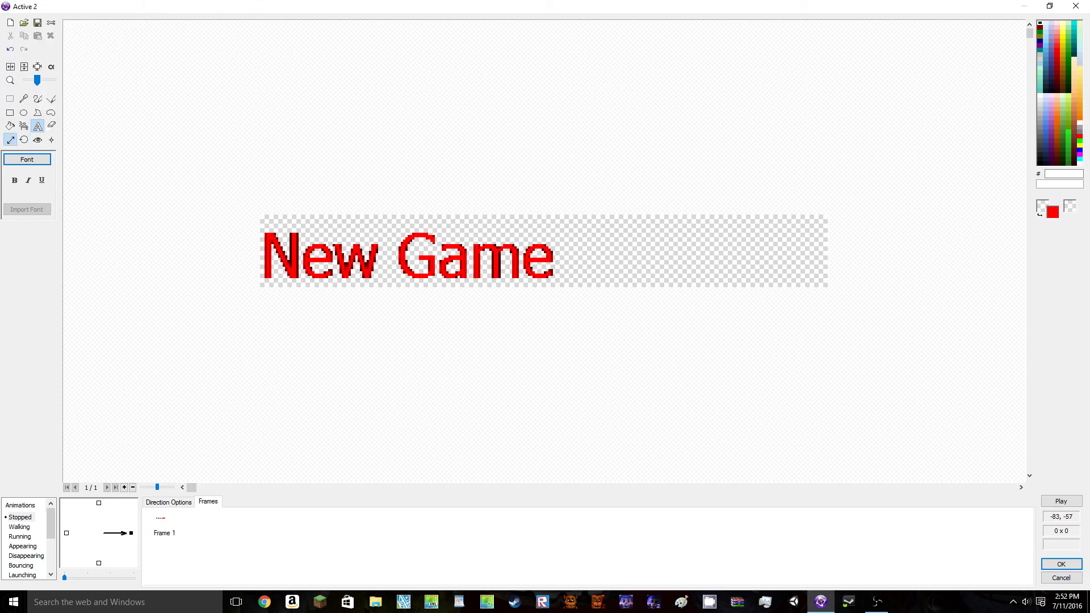
left_click_drag(37, 159, 12, 158)
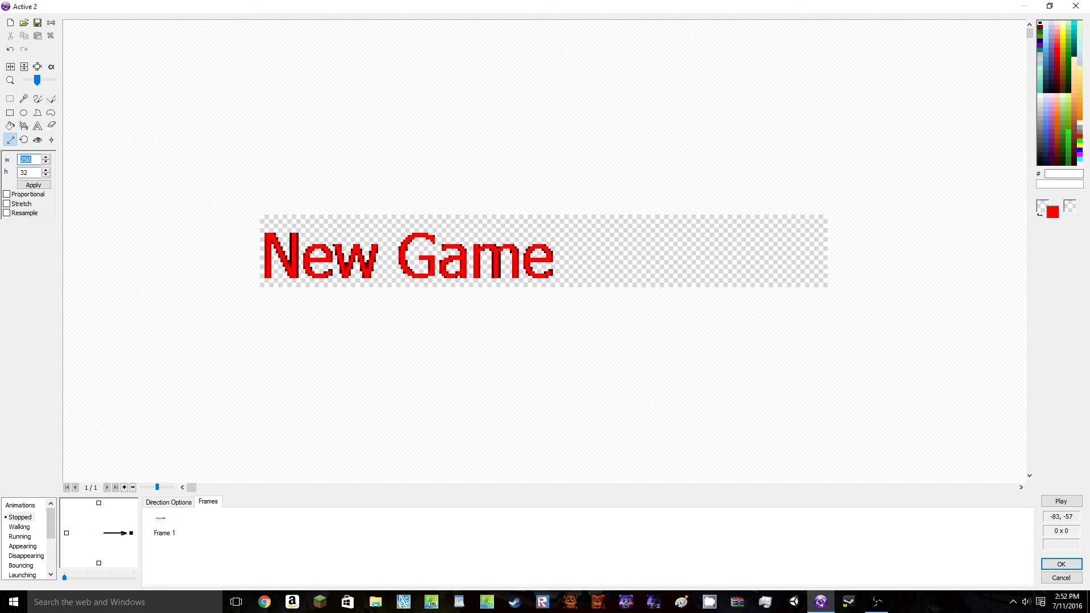
type("128")
left_click(32, 186)
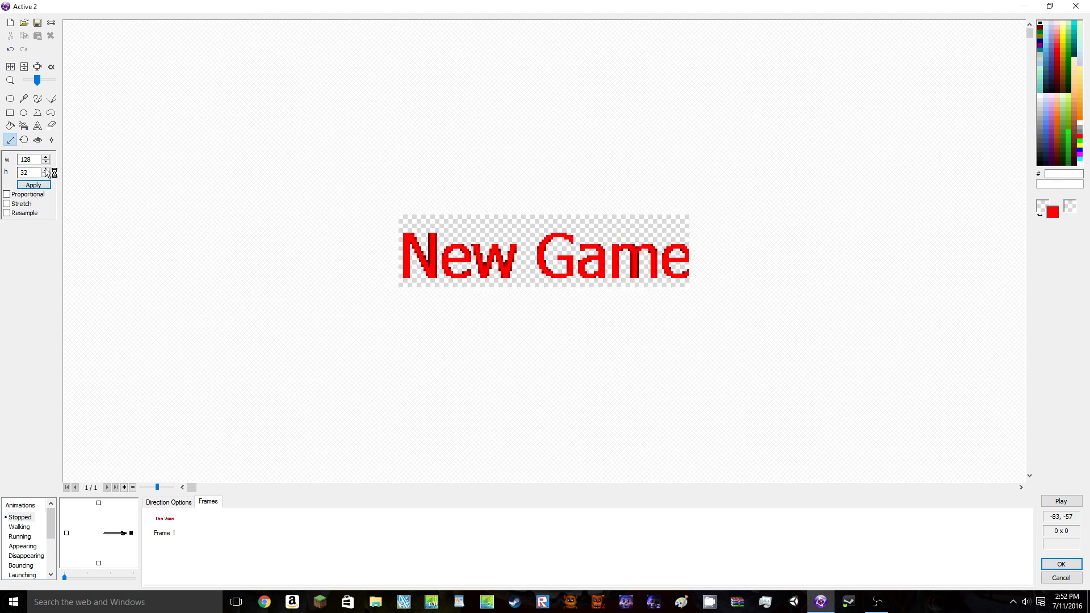
left_click(10, 49)
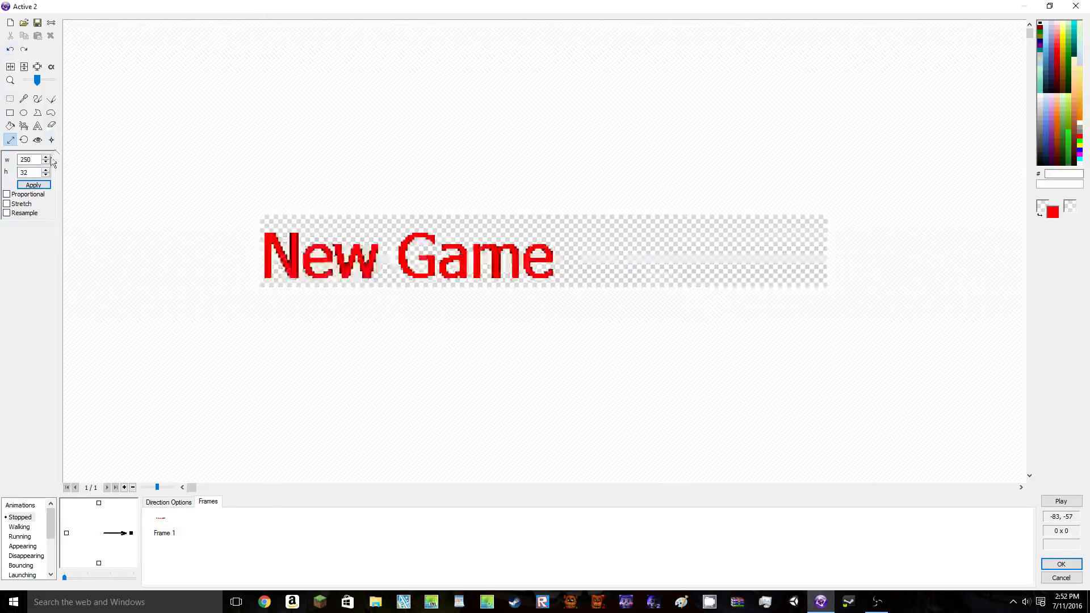
Trim the "New Game" canvas to a width of 135 and accept the edited image
left_click_drag(36, 159, 6, 156)
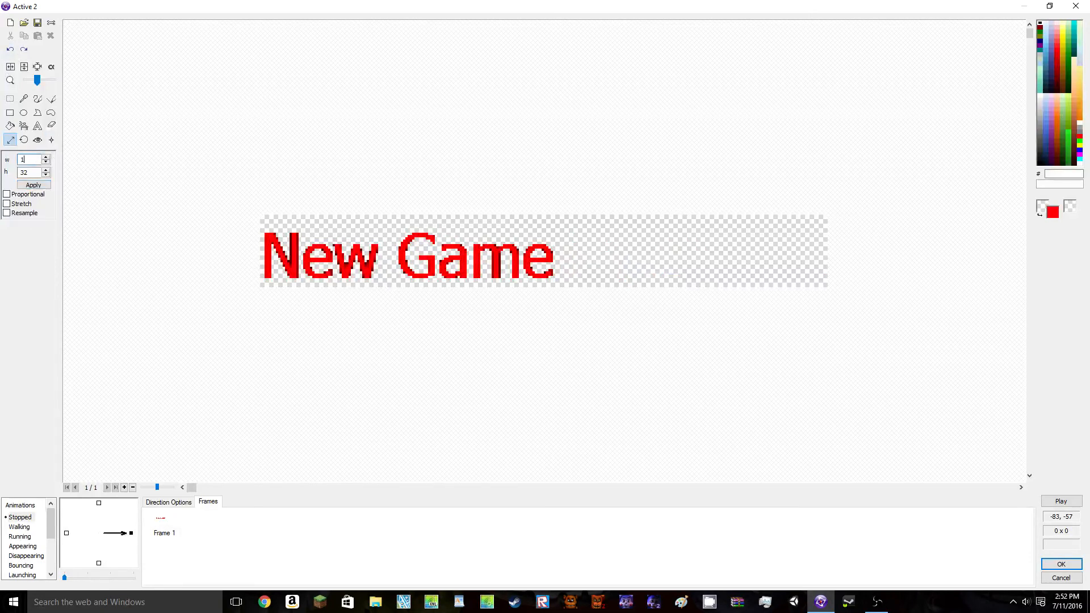
left_click(29, 186)
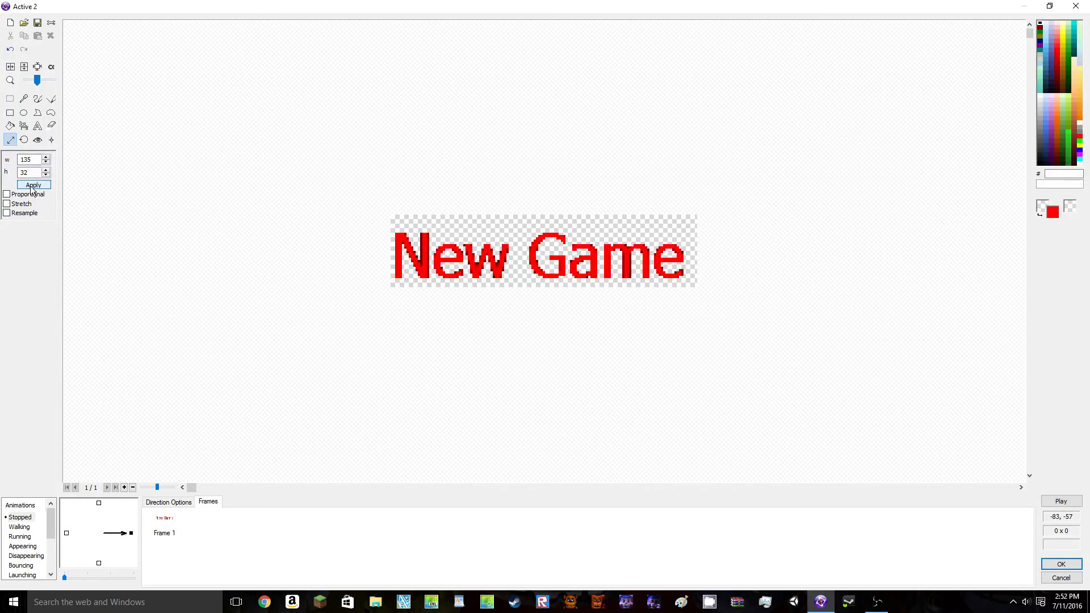
left_click(1061, 563)
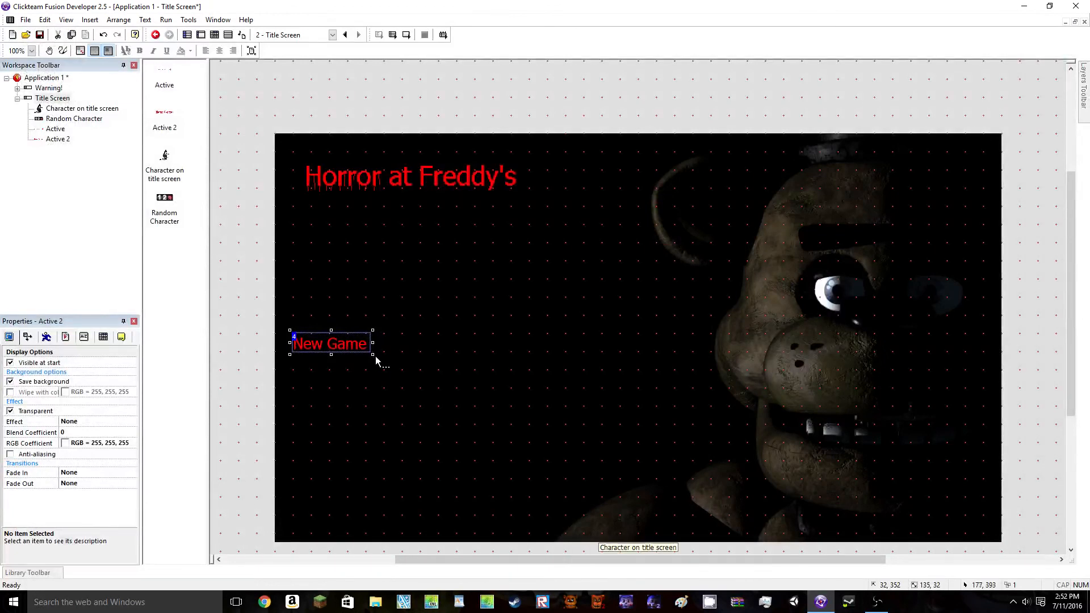
Enlarge the "New Game" object to about 220 by 52 pixels and shift it slightly right to line up beneath the title
left_click_drag(373, 356, 422, 395)
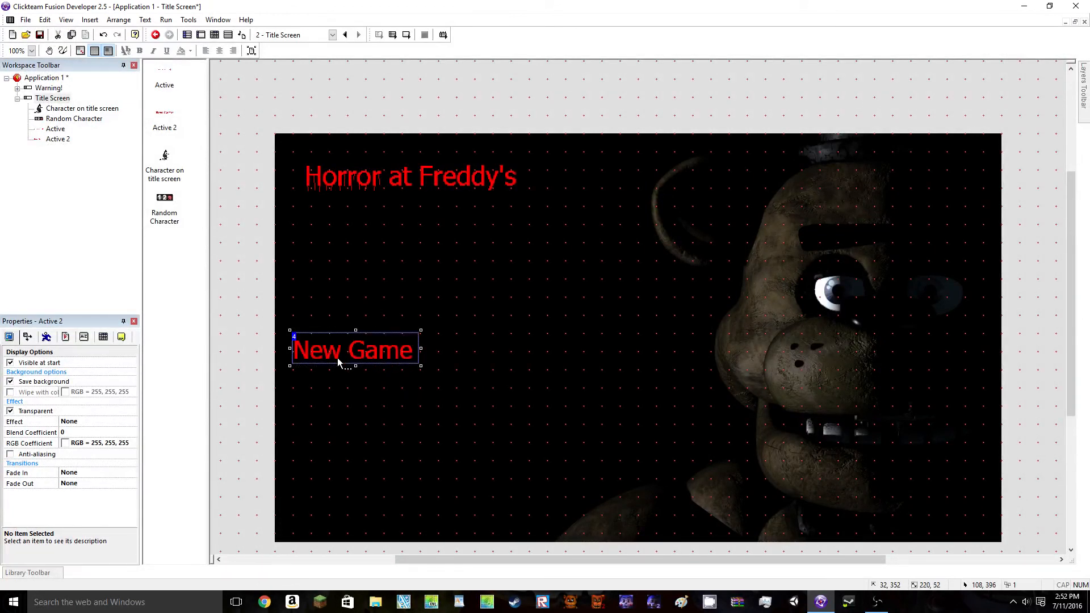
left_click_drag(337, 355, 355, 355)
left_click(270, 267)
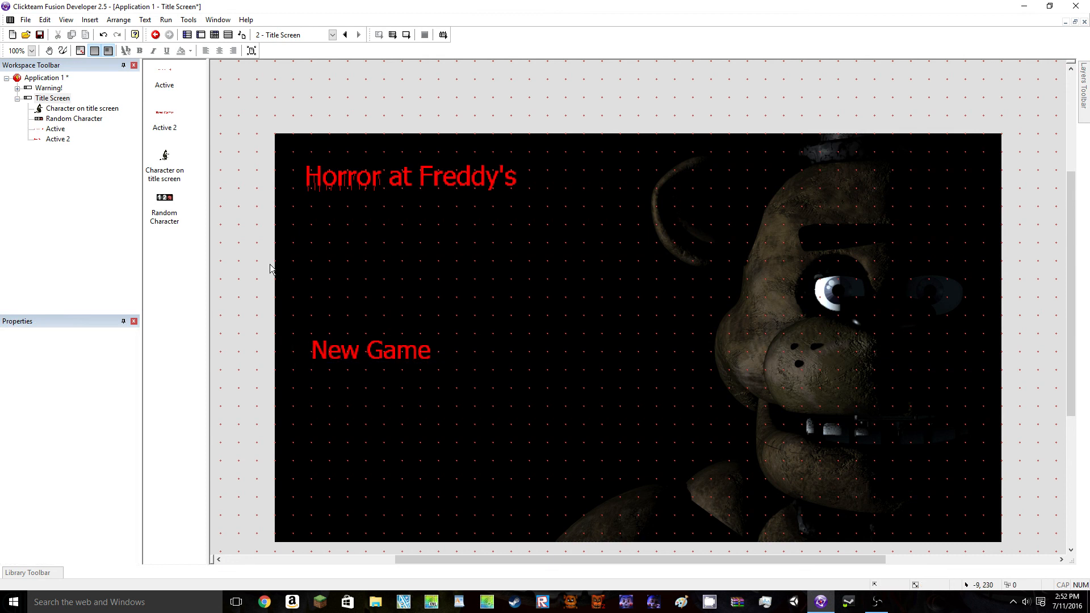
Insert another Active object on the frame, directly below the start of the "New Game" text
right_click(330, 384)
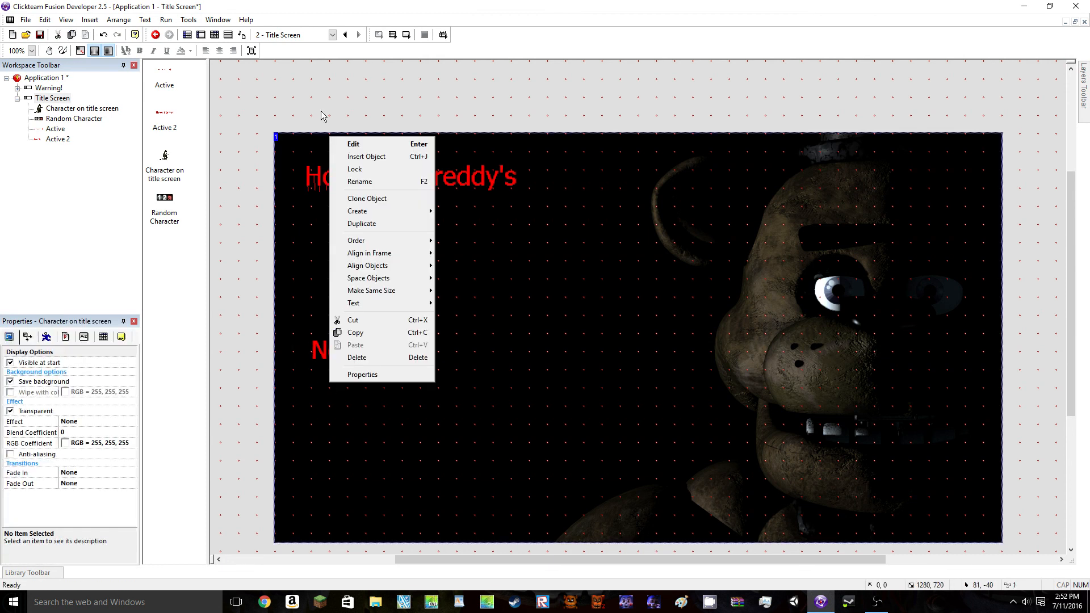
left_click(368, 155)
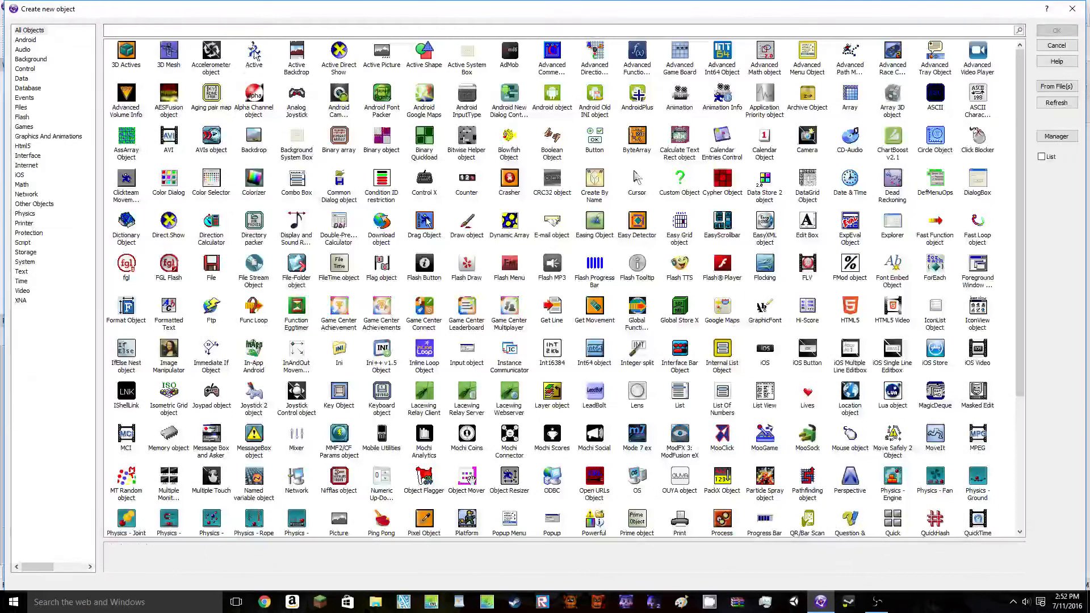
double_click(250, 61)
left_click(311, 371)
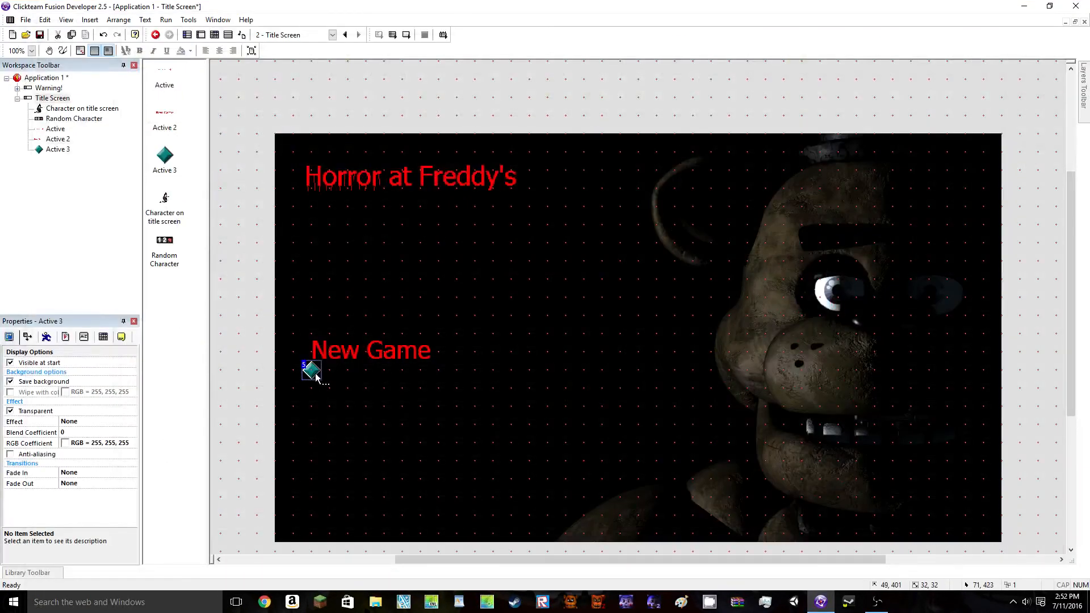
Clear the image of the new Active object below "New Game" and set its canvas width to 190
double_click(320, 385)
left_click(10, 25)
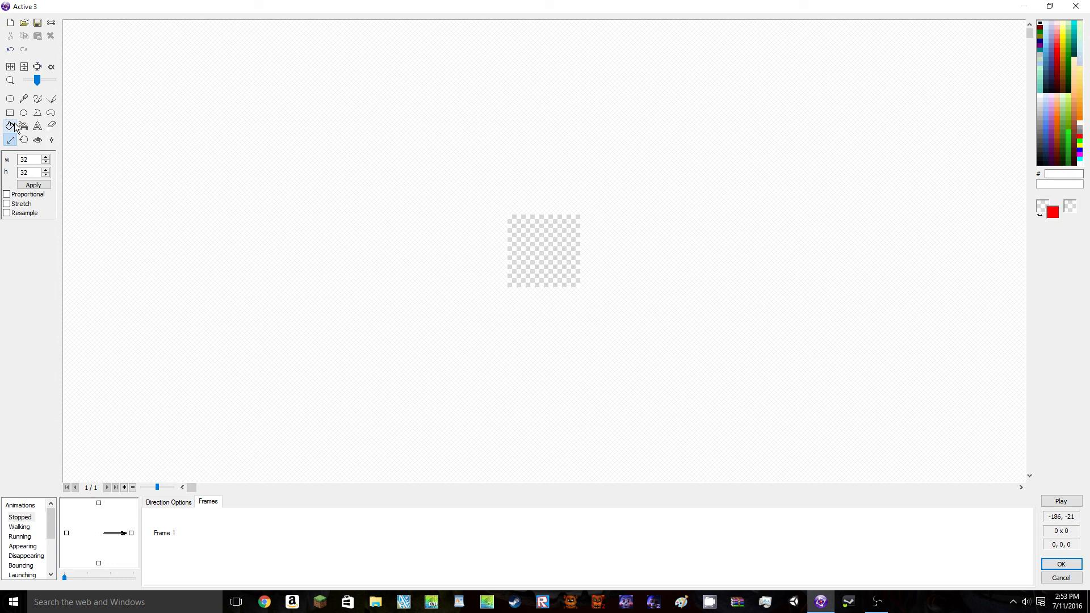
left_click(41, 160)
left_click_drag(41, 160, 22, 159)
type("190")
left_click(33, 185)
Write the red text "Continue" on the blank canvas, starting at its upper-left corner
left_click(38, 125)
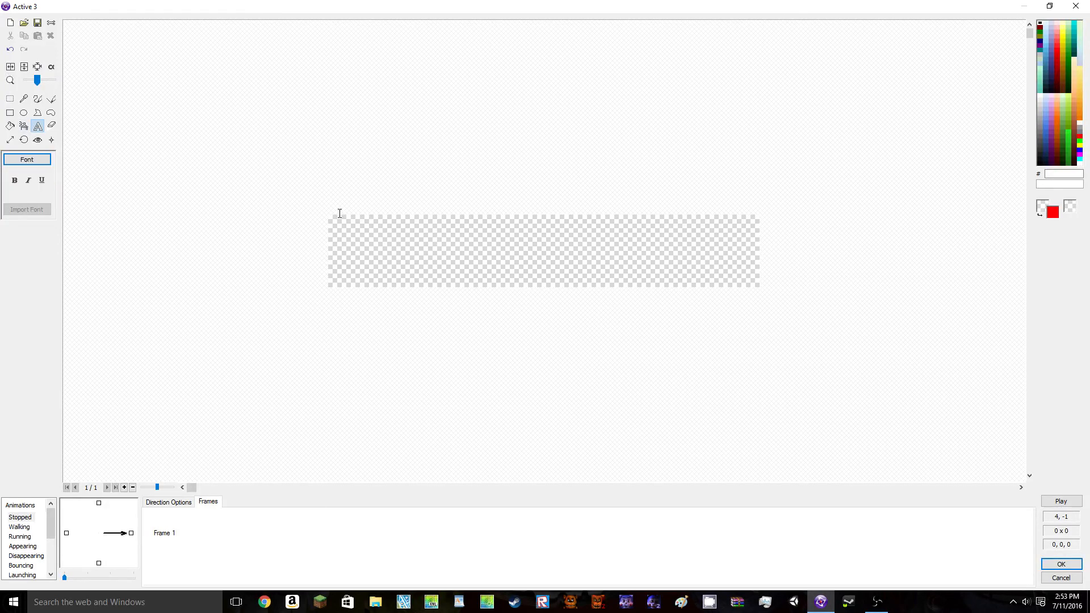
left_click(328, 214)
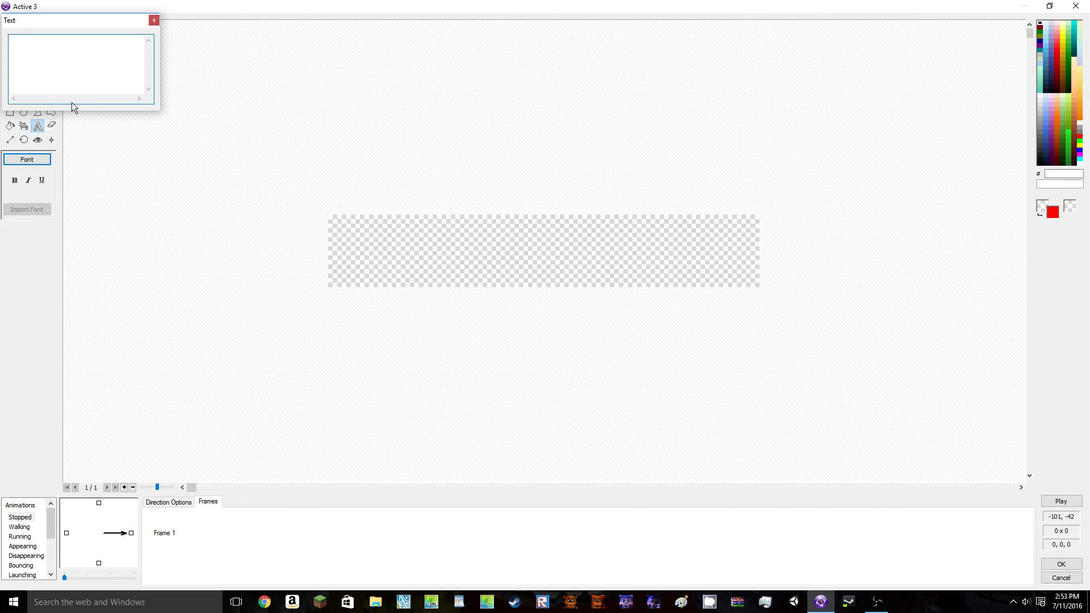
type("Continue")
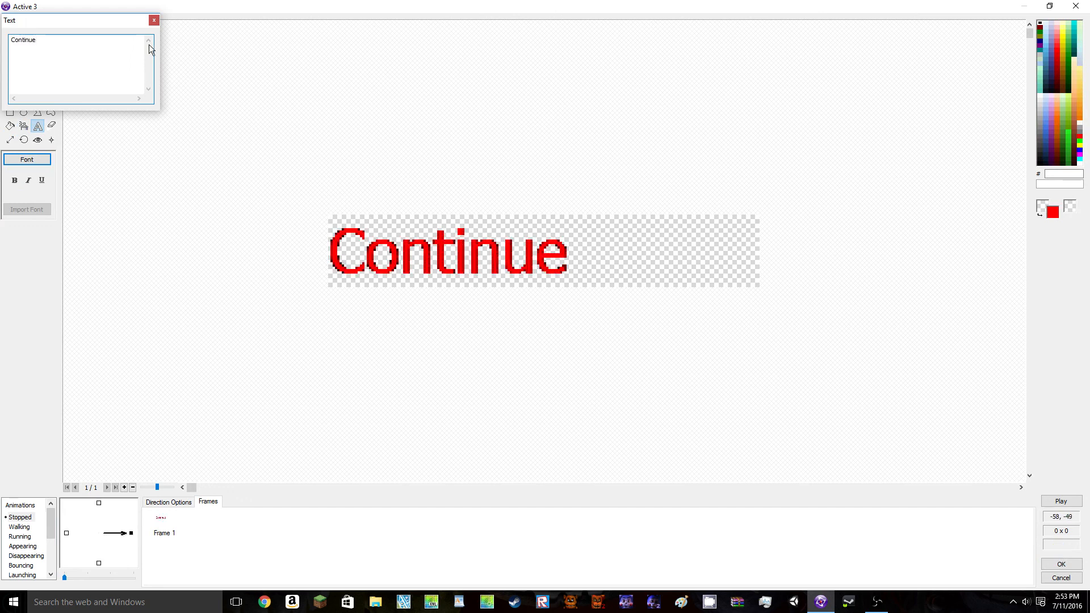
left_click(154, 20)
Try trimming the "Continue" canvas to a width of 128, then 100, and undo the last resize
left_click(10, 139)
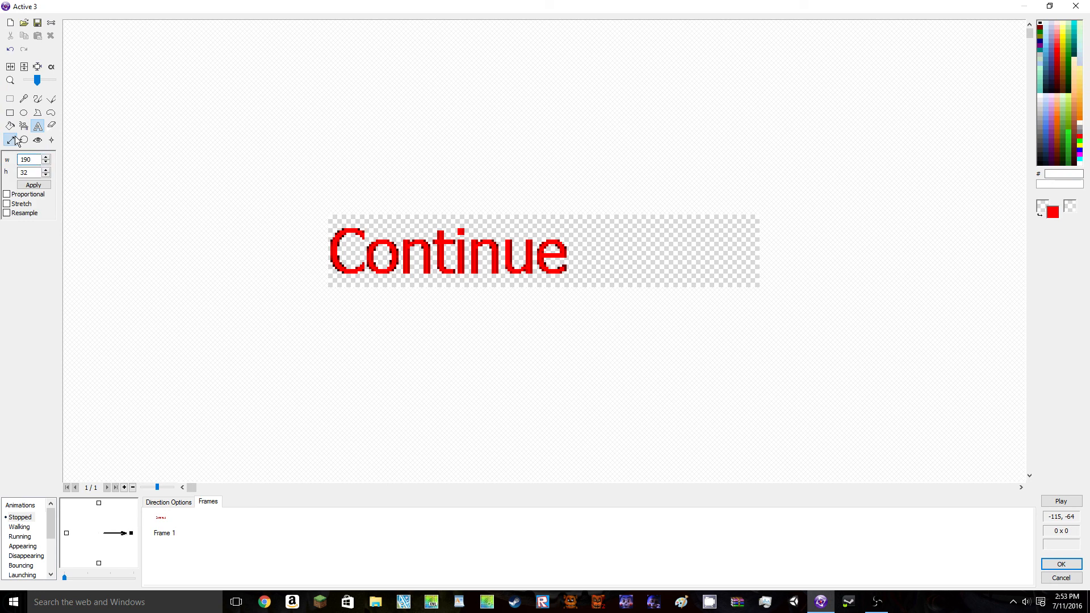
double_click(27, 160)
left_click(33, 185)
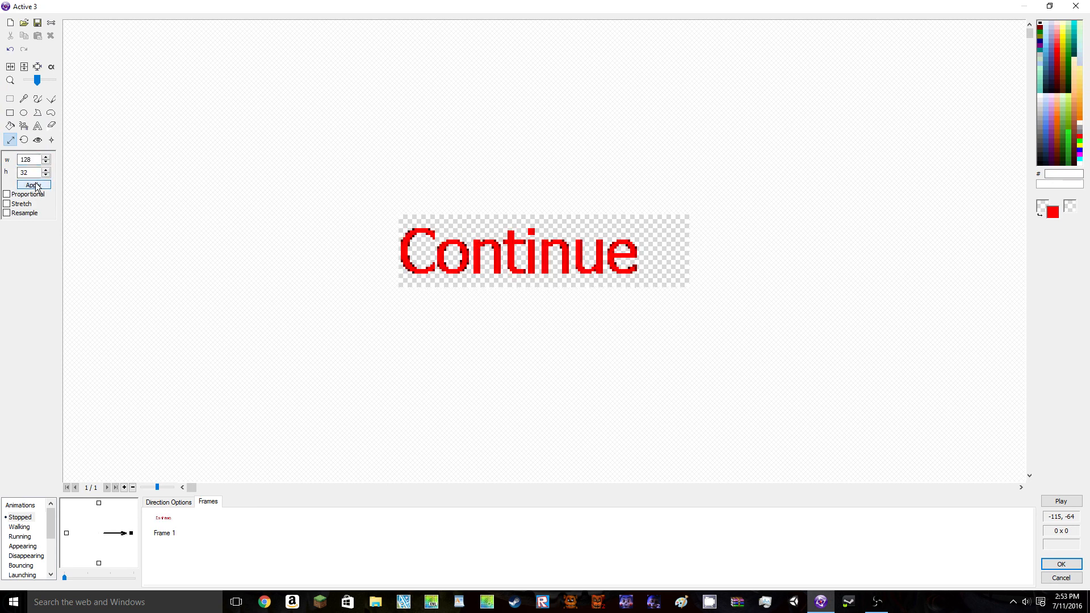
double_click(27, 160)
left_click(26, 185)
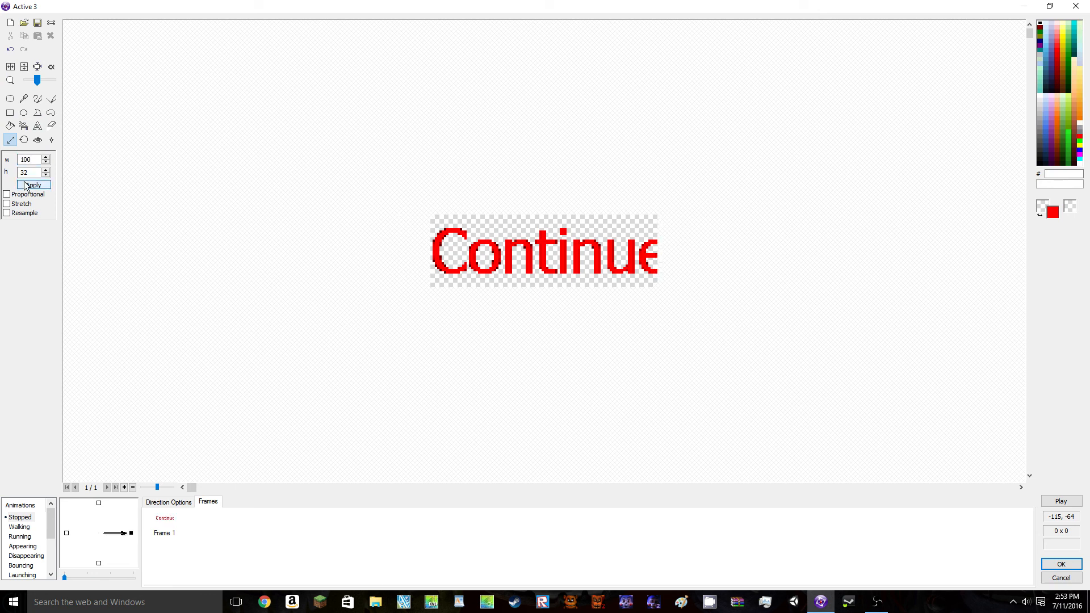
left_click(10, 50)
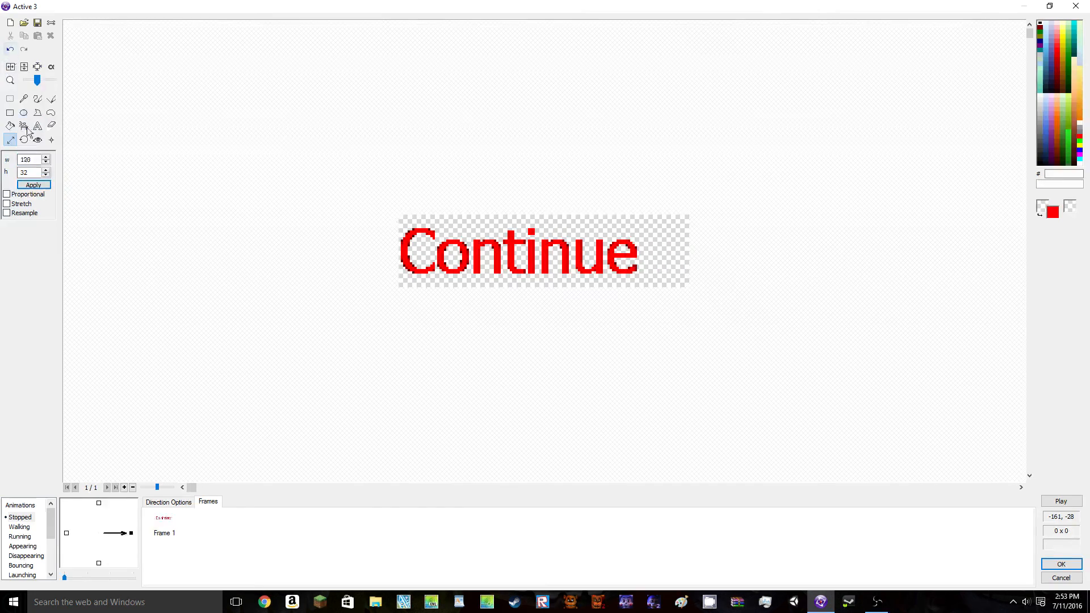
Trim the "Continue" canvas to a width of 115, then to 110, and accept the edited image
double_click(36, 161)
type("115")
left_click(39, 185)
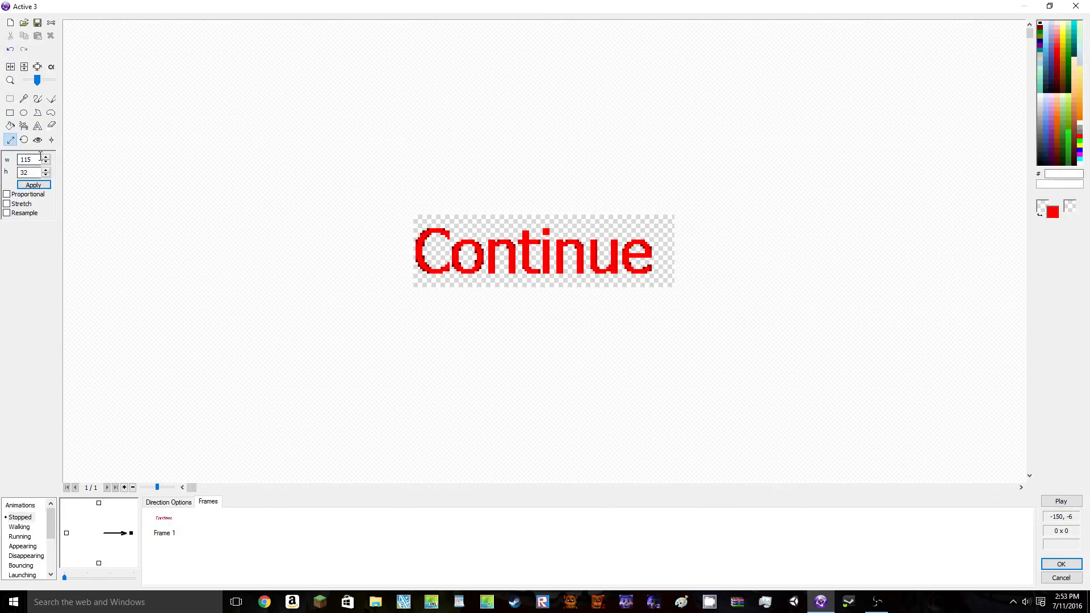
left_click_drag(38, 158, 28, 159)
type("0")
left_click(34, 185)
left_click(1060, 563)
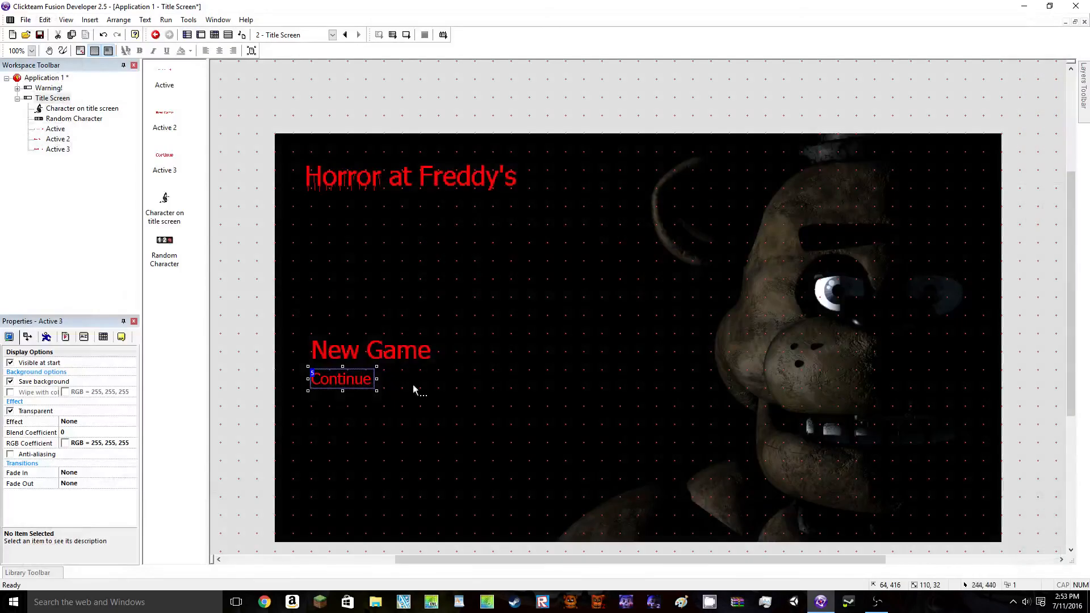
Enlarge the "Continue" object to about 203 by 59 pixels and shift both "New Game" and "Continue" slightly right, keeping them aligned
left_click_drag(376, 390, 429, 405)
left_click(467, 379)
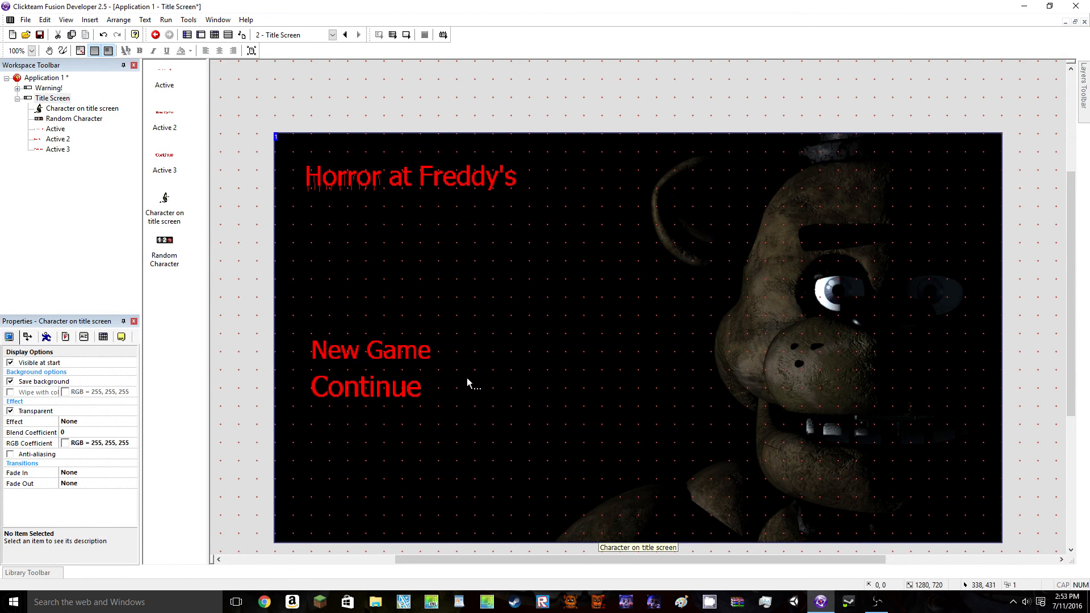
scroll(467, 377, "down", 1)
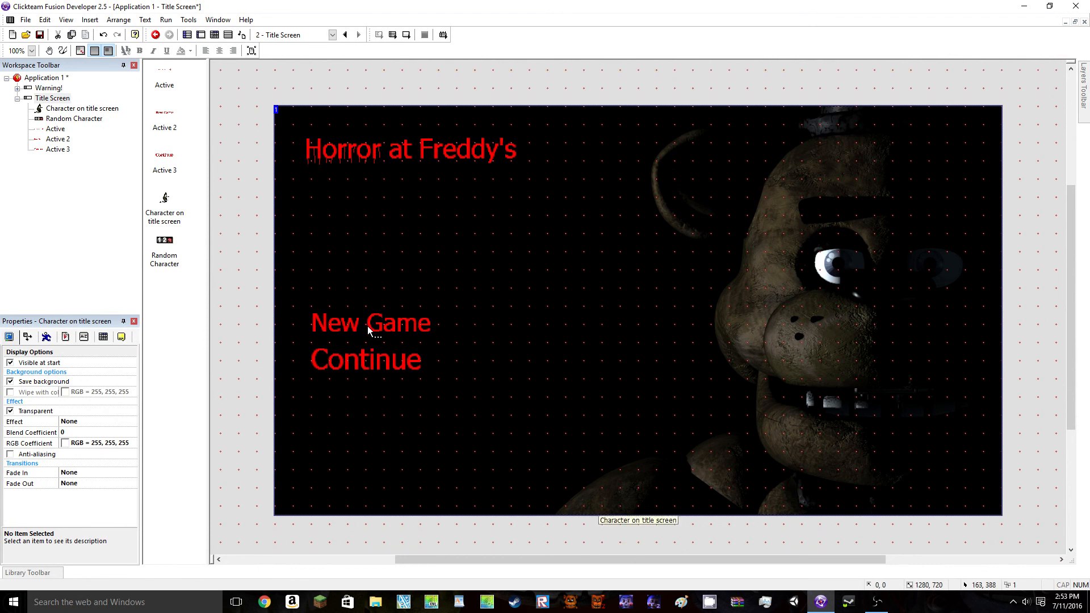
left_click_drag(370, 330, 409, 365)
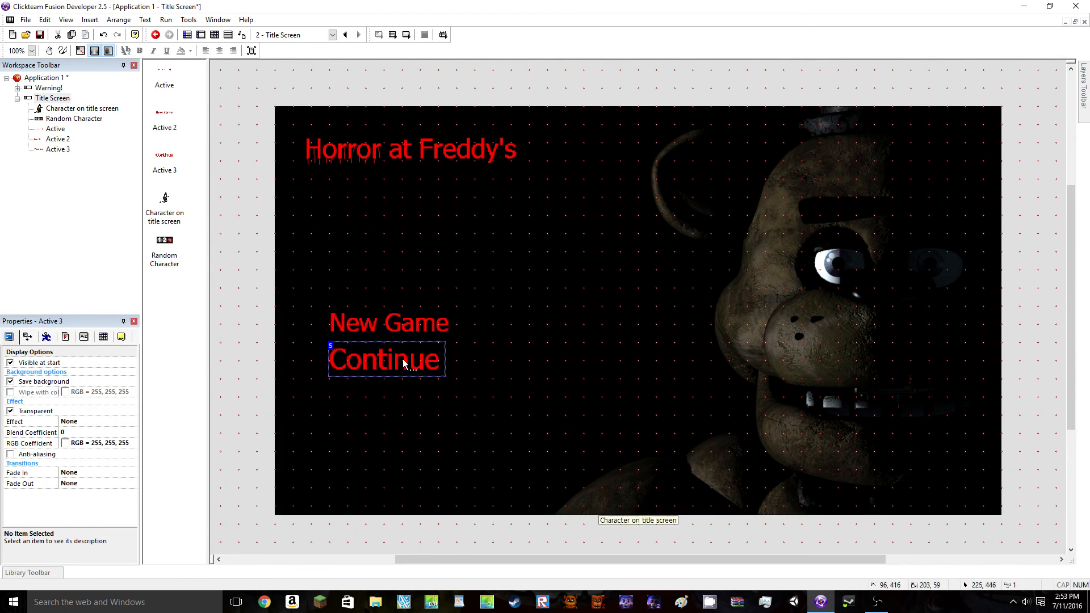
left_click(653, 213)
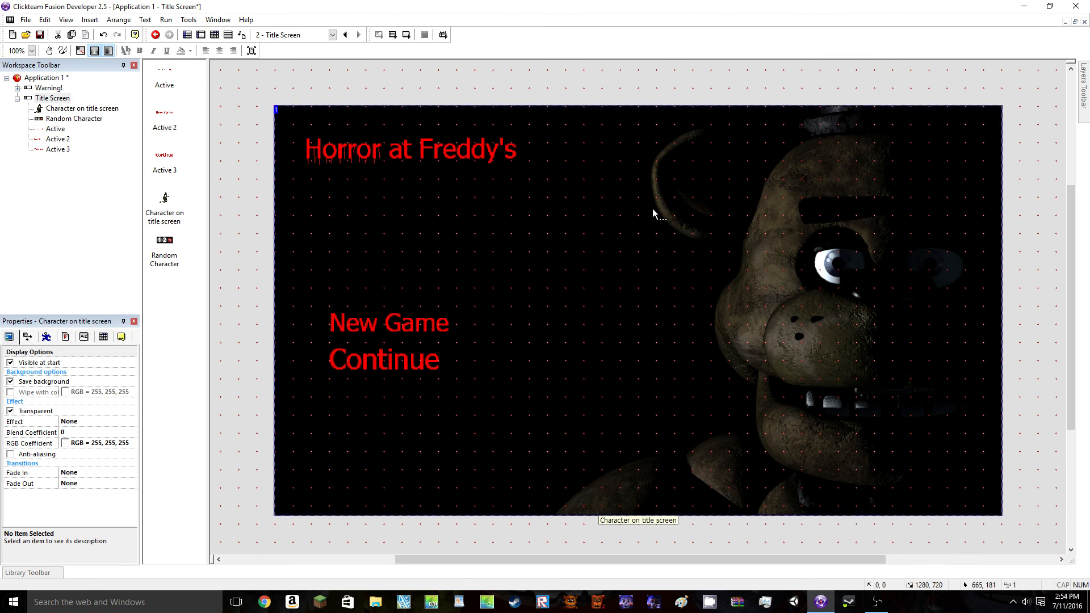
Insert another Active object on the title screen, directly below the start of the "Continue" text
right_click(351, 372)
left_click(383, 157)
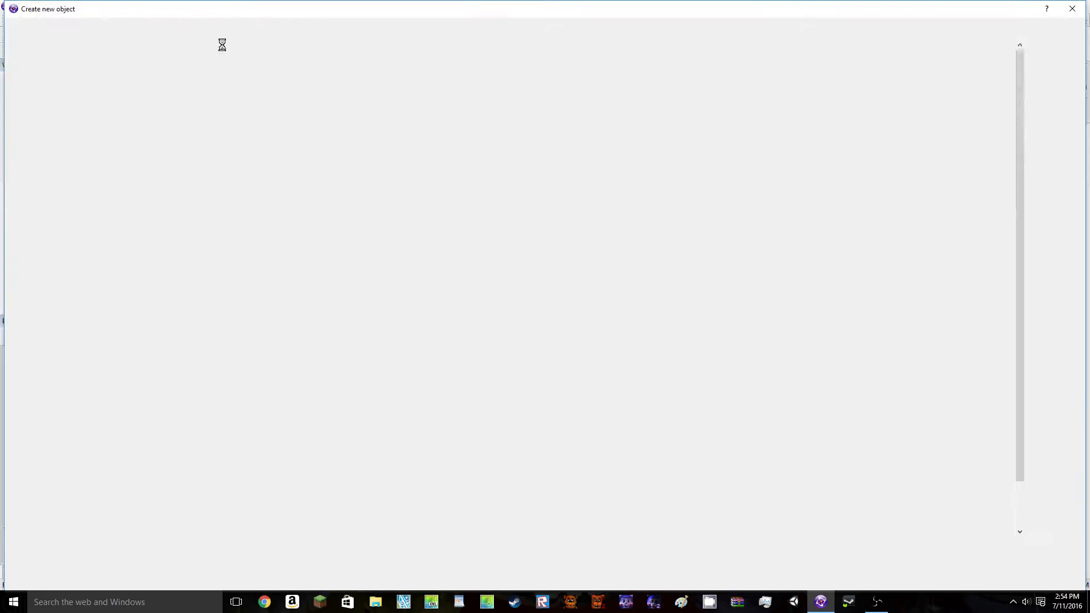
key("Escape")
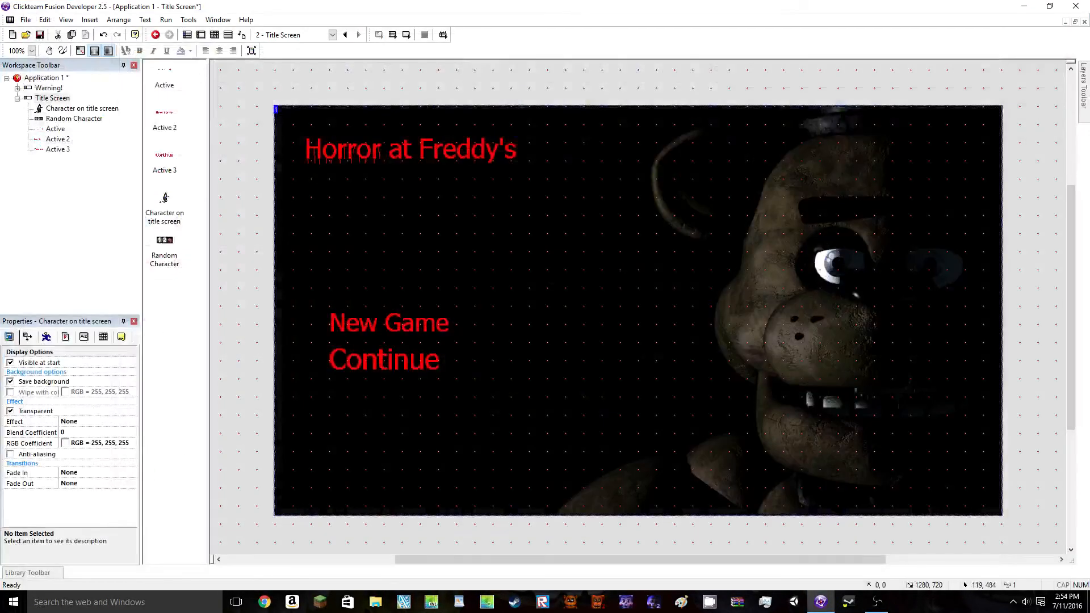
left_click(329, 379)
Clear the image of the Active object below "Continue" and set its canvas width to 120
double_click(339, 384)
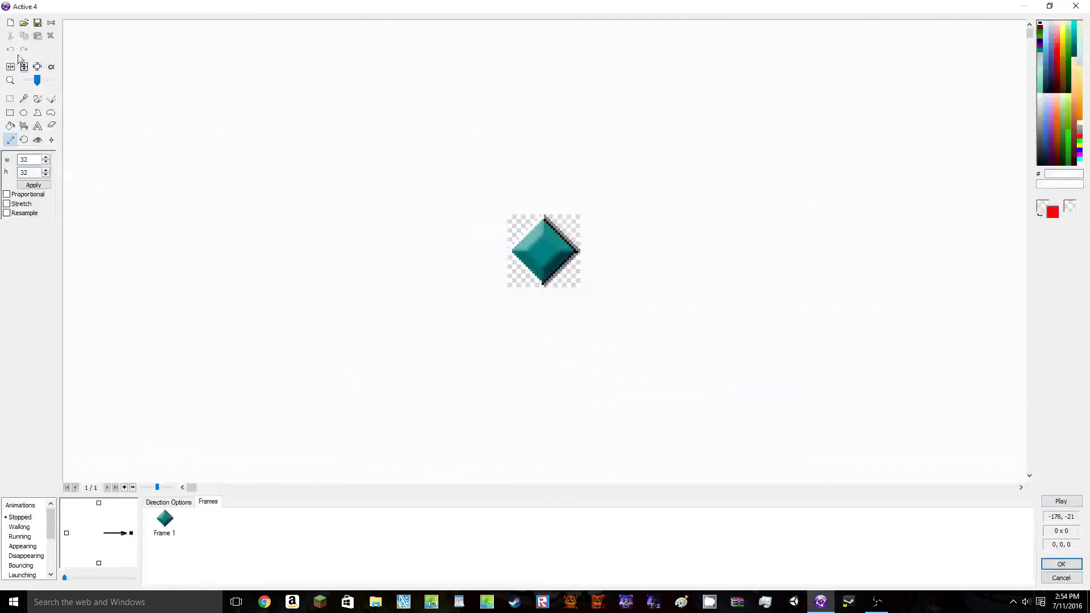
left_click(10, 22)
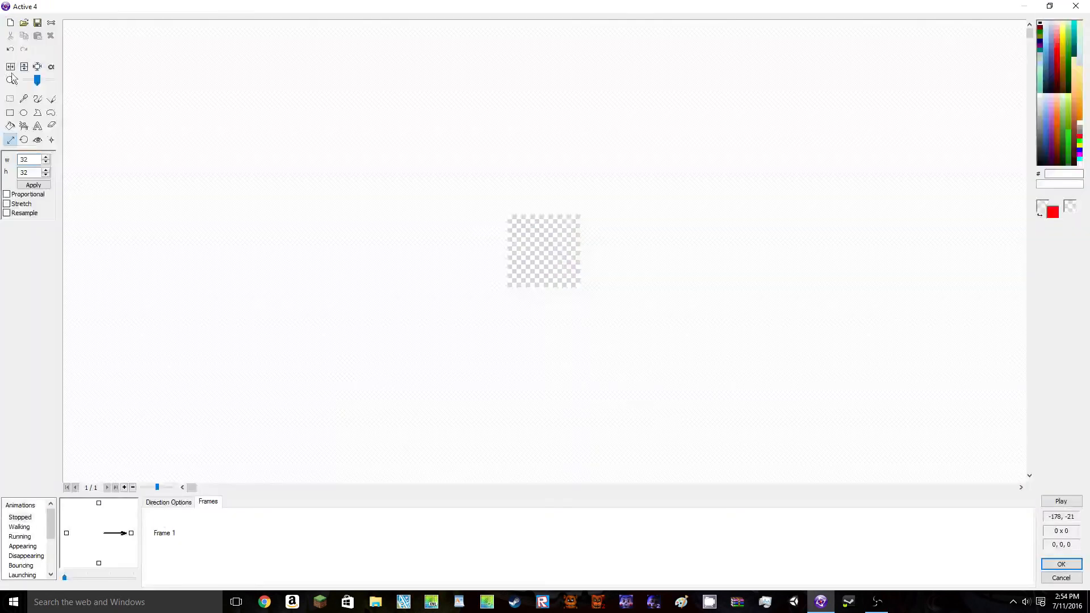
double_click(24, 160)
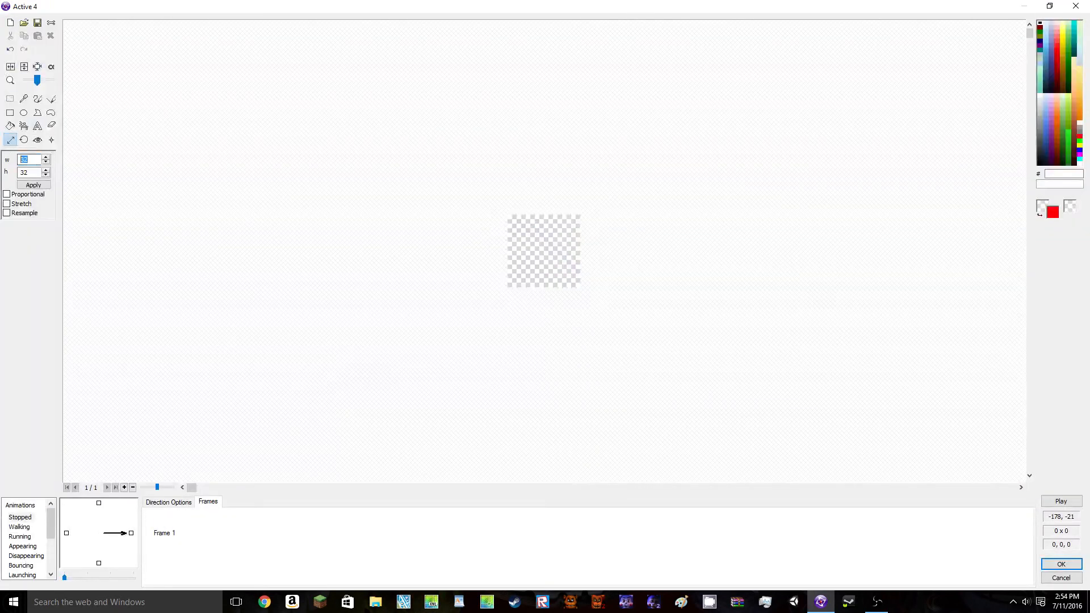
left_click(25, 189)
Write the red text "6th Night" on the canvas and enlarge the finished object on the frame to about 210 by 56 pixels
left_click(38, 126)
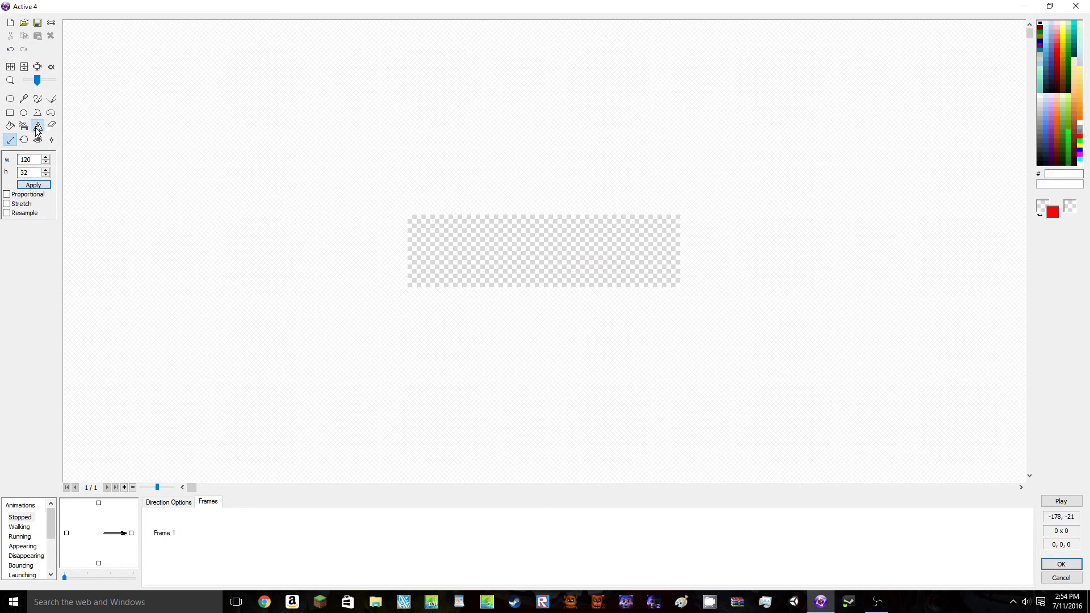
left_click(410, 216)
type("6")
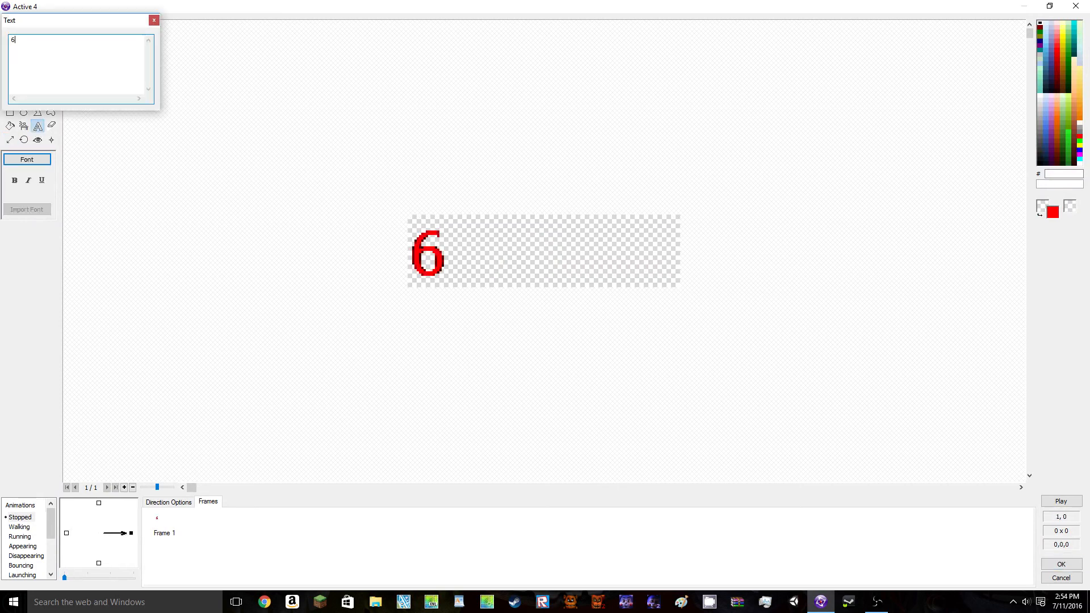
type("th Night")
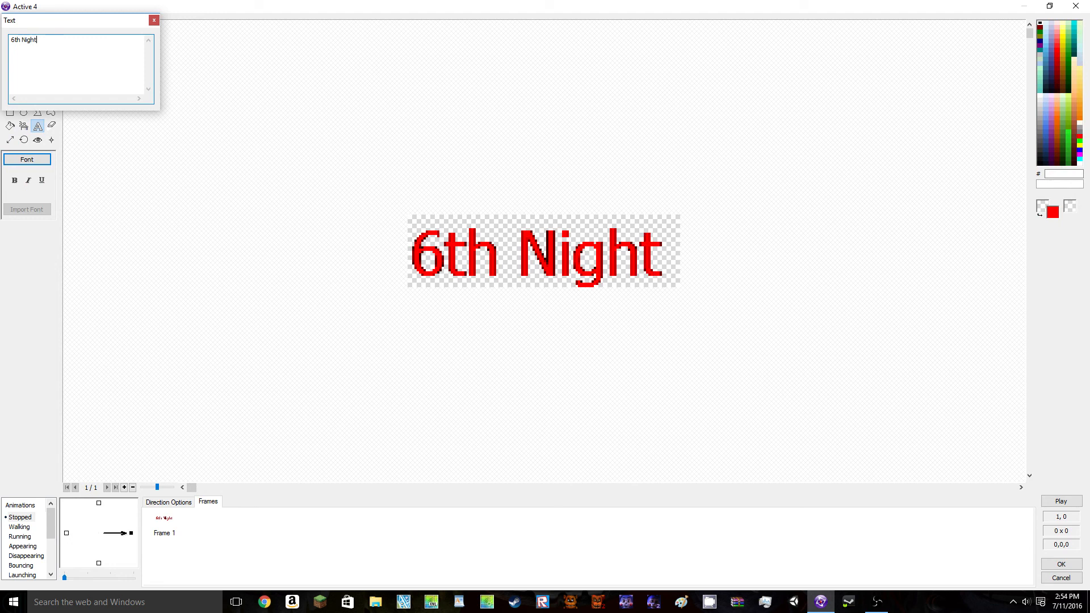
left_click(153, 20)
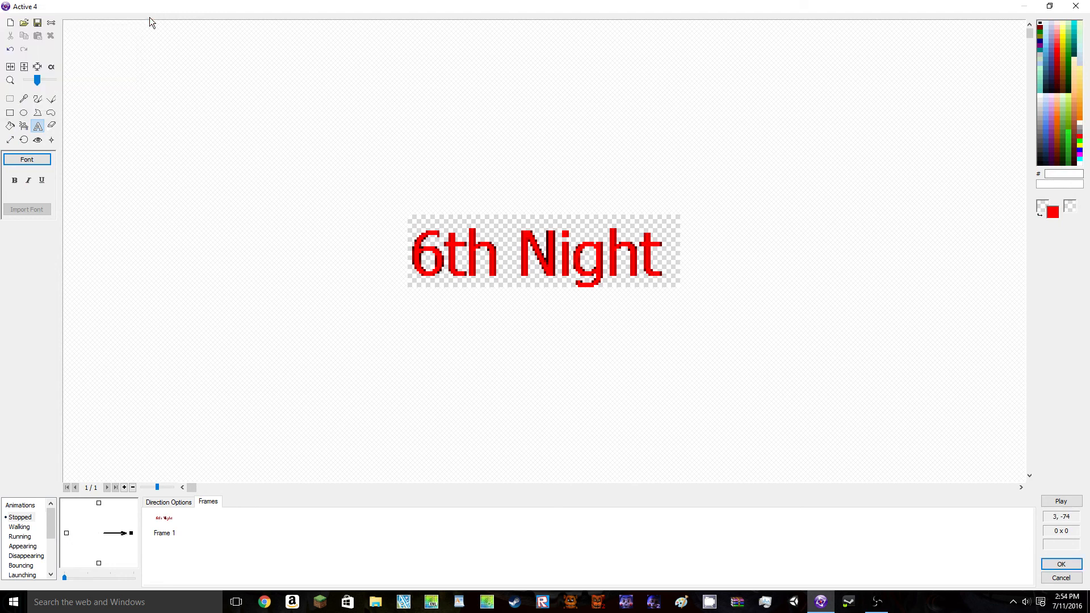
left_click(1061, 564)
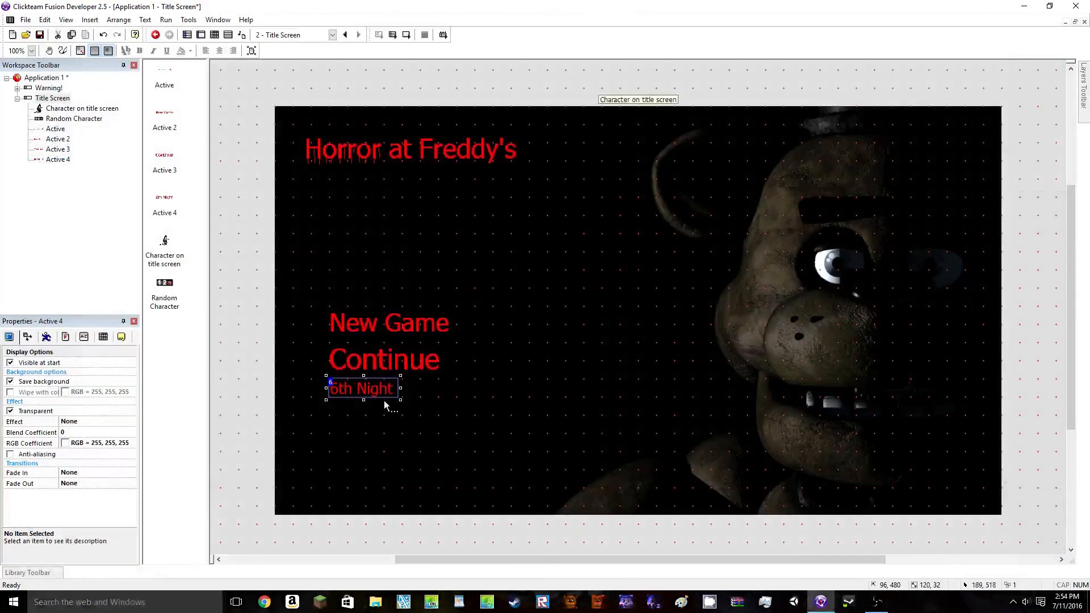
left_click_drag(401, 401, 450, 414)
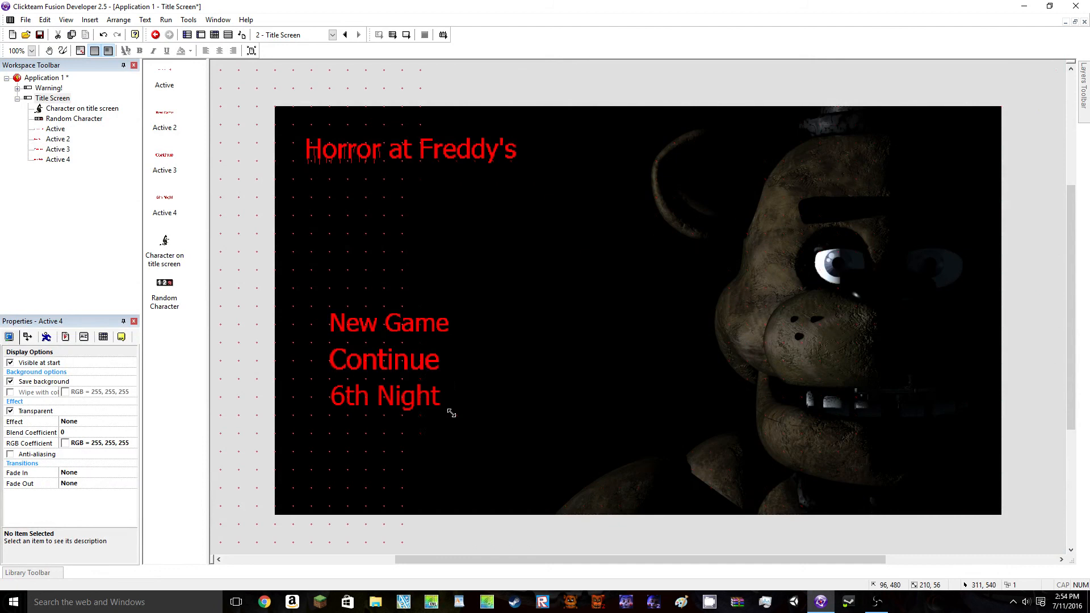
left_click(543, 364)
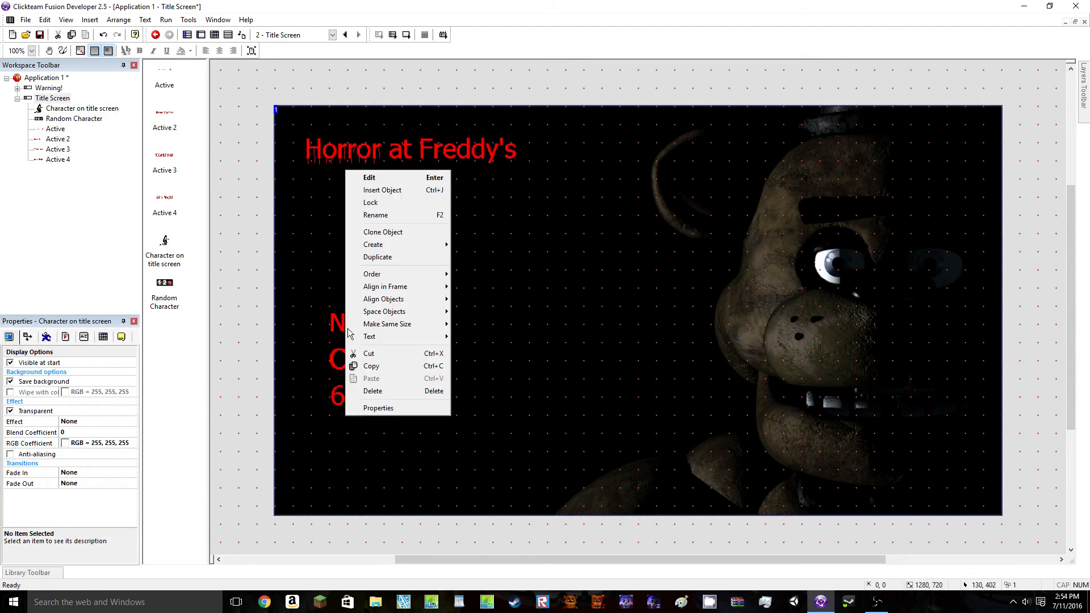
Insert another Active object on the title screen, directly below the start of the "6th Night" text
right_click(346, 415)
left_click(384, 189)
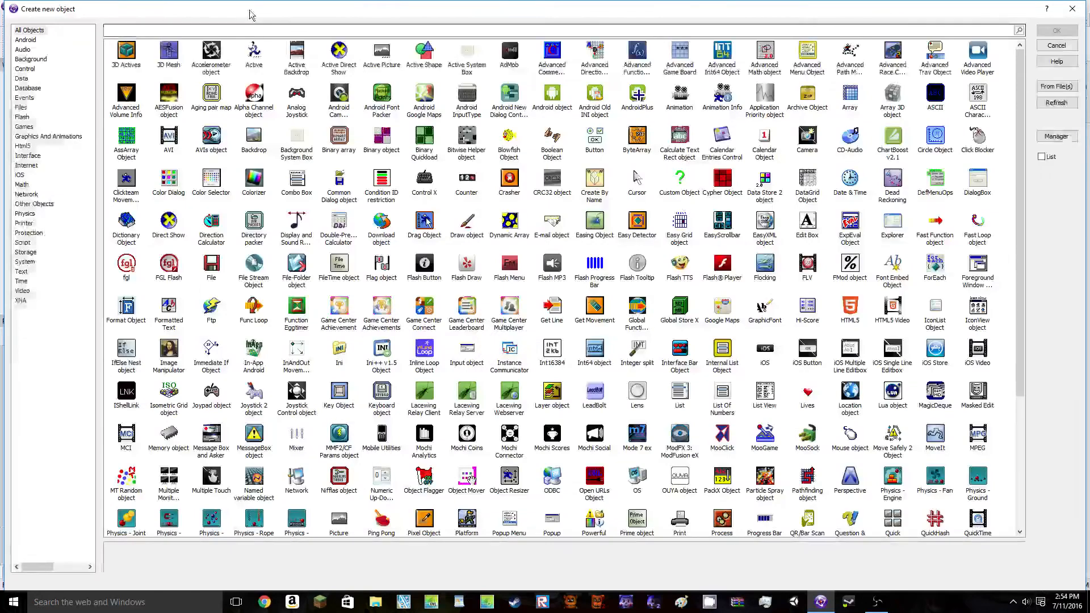
key("Escape")
left_click(324, 414)
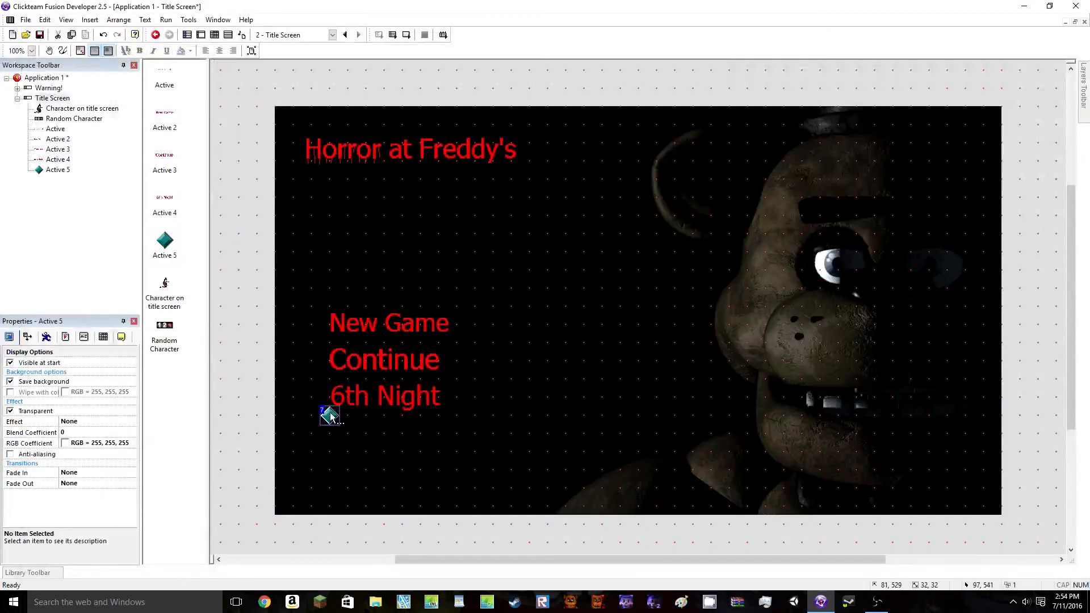
Clear the image of the Active object below "6th Night" and set its canvas width to 170
double_click(329, 420)
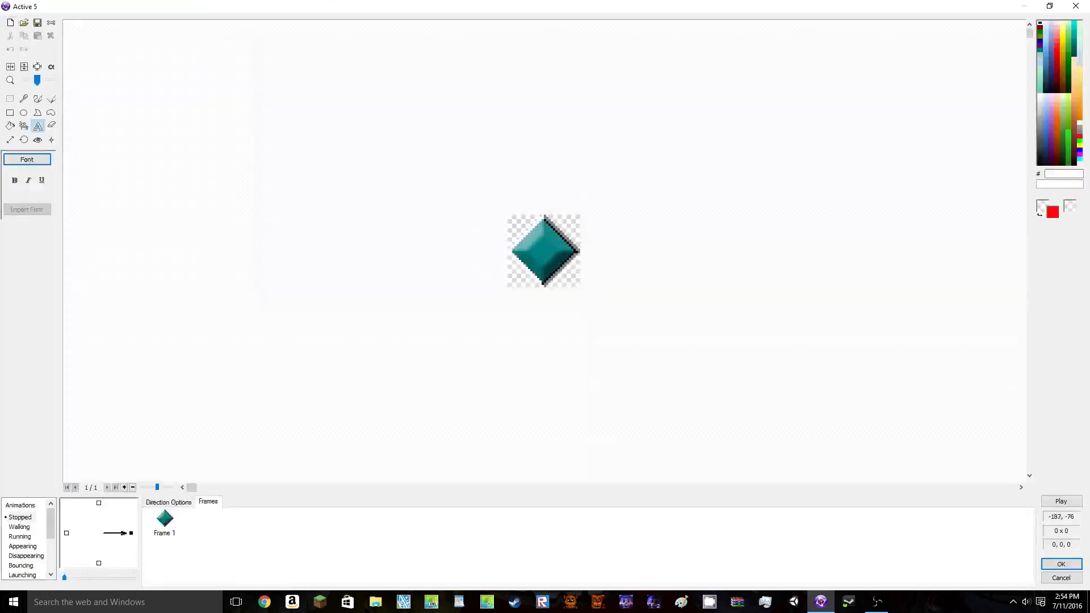
left_click(11, 23)
left_click(11, 140)
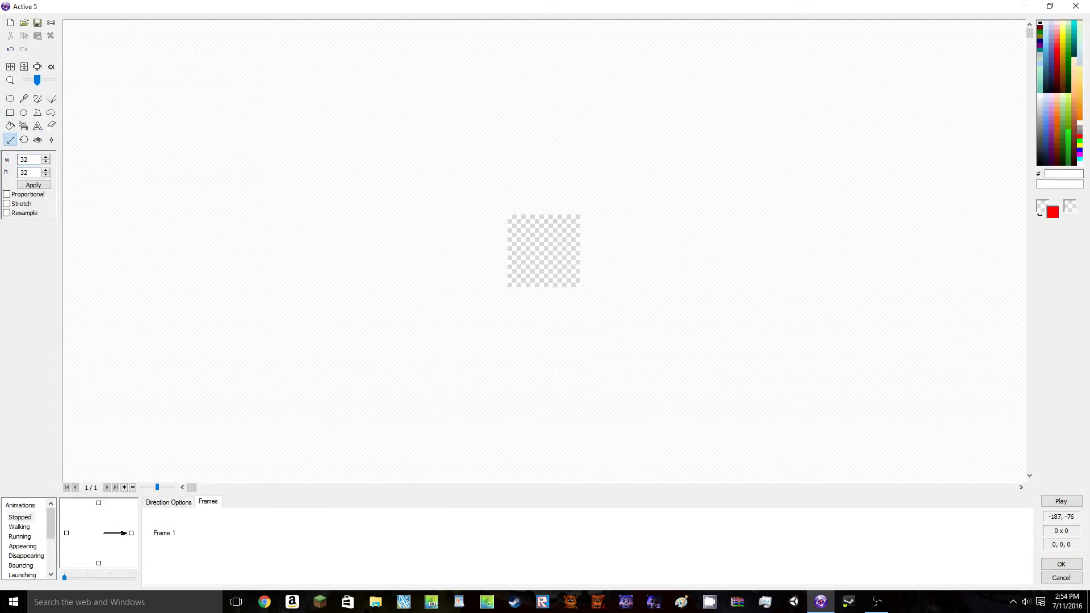
double_click(24, 160)
type("170")
left_click(45, 187)
Write the red text "Custom Night" on the blank canvas and accept the edited image
left_click(37, 127)
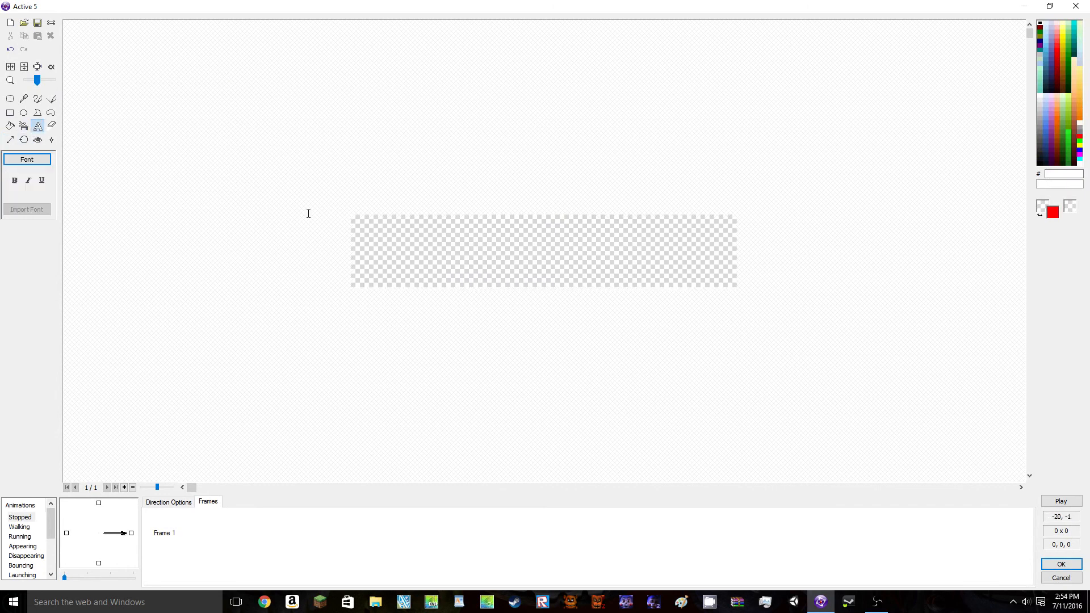
left_click(352, 215)
type("C")
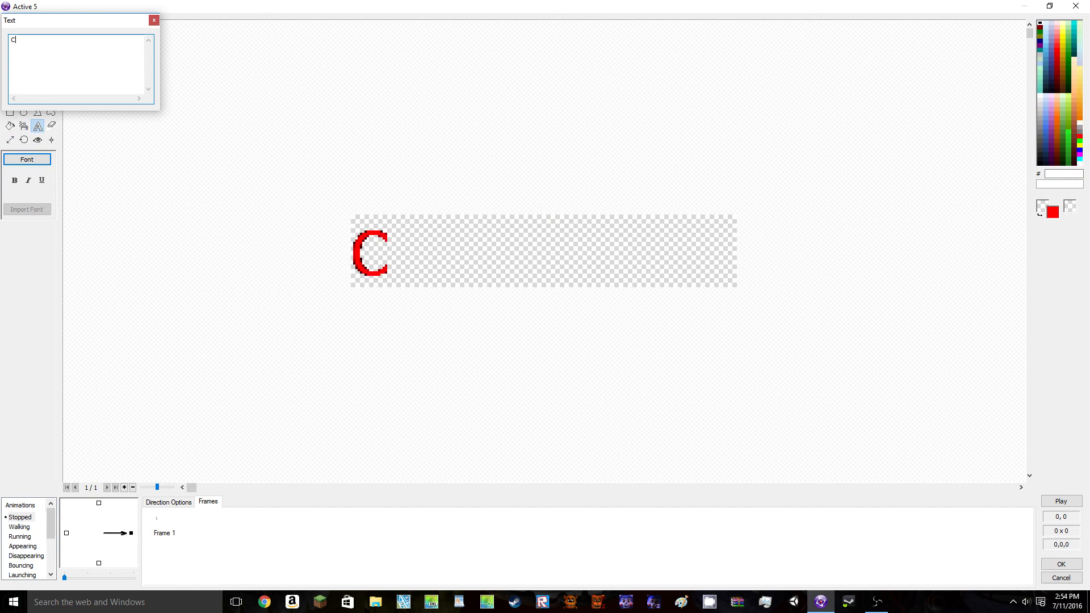
type("ustom Night")
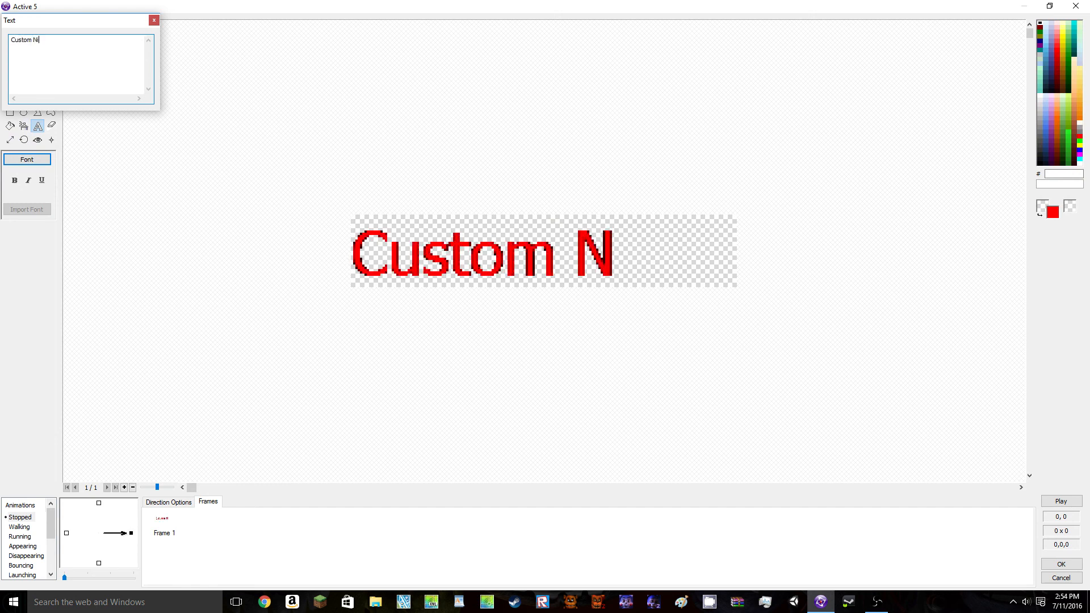
left_click(154, 20)
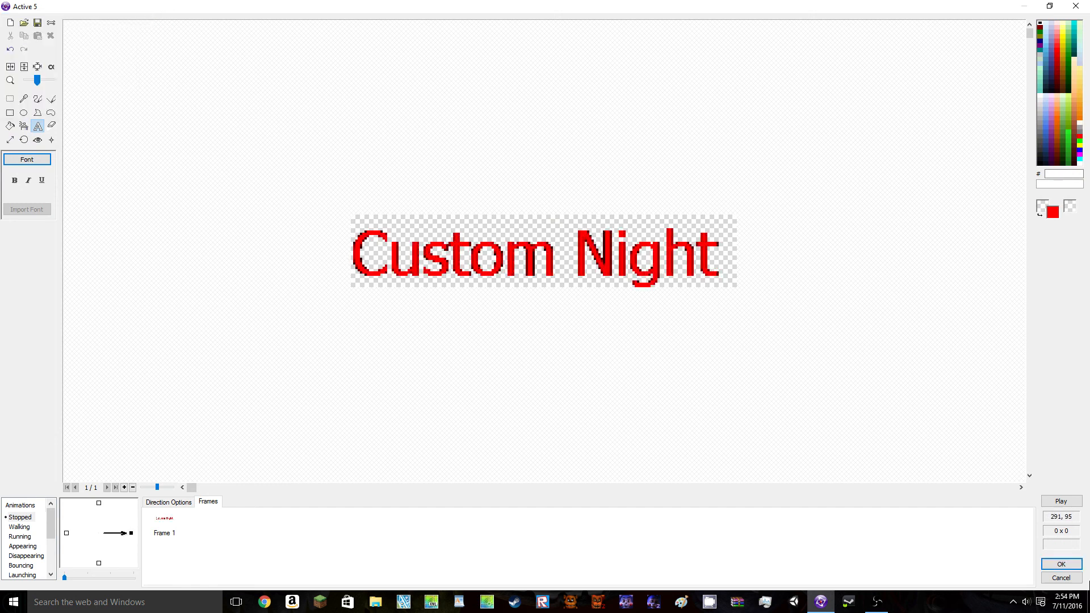
left_click(1060, 564)
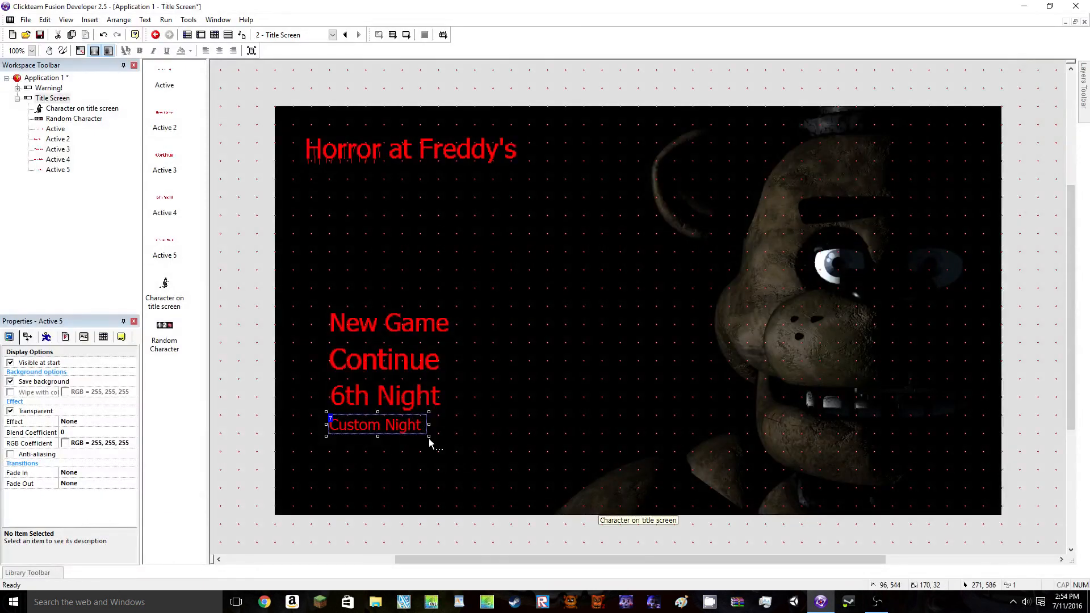
Enlarge the "Custom Night" text object so its lettering roughly matches the size of the menu texts above it
left_click_drag(429, 436, 481, 452)
left_click(635, 318)
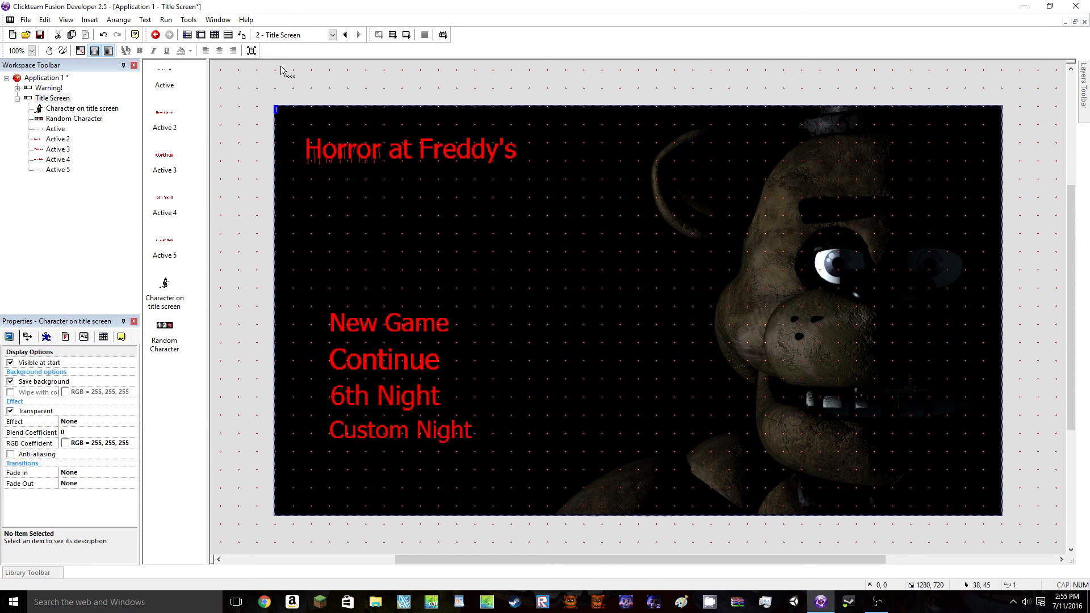
Insert another Active object on the title screen, below the "Horror at Freddy's" title at about 128, 160
right_click(377, 221)
left_click(428, 244)
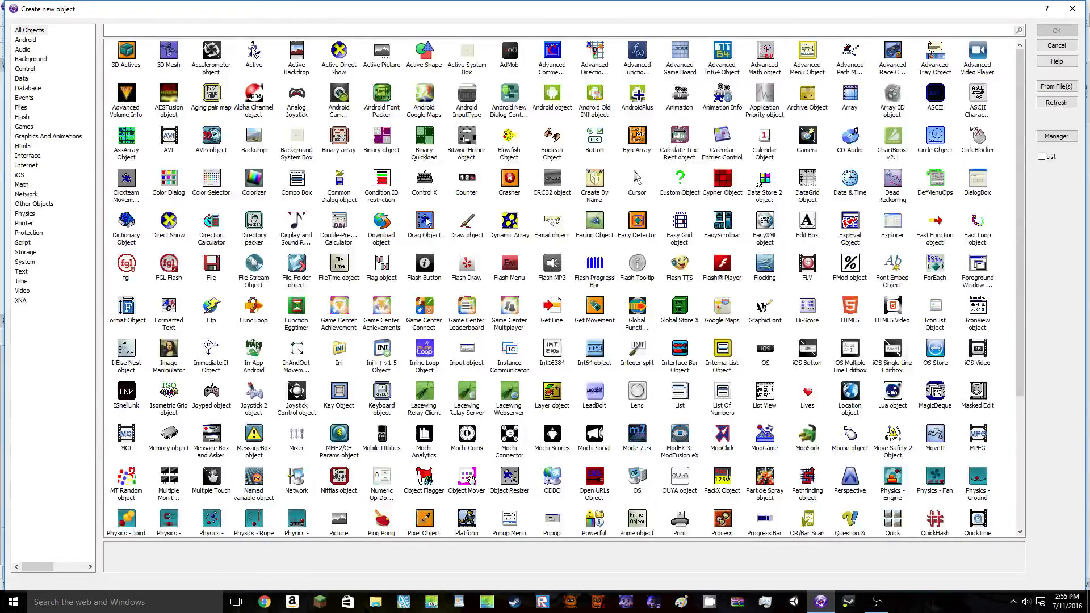
double_click(254, 52)
left_click(329, 179)
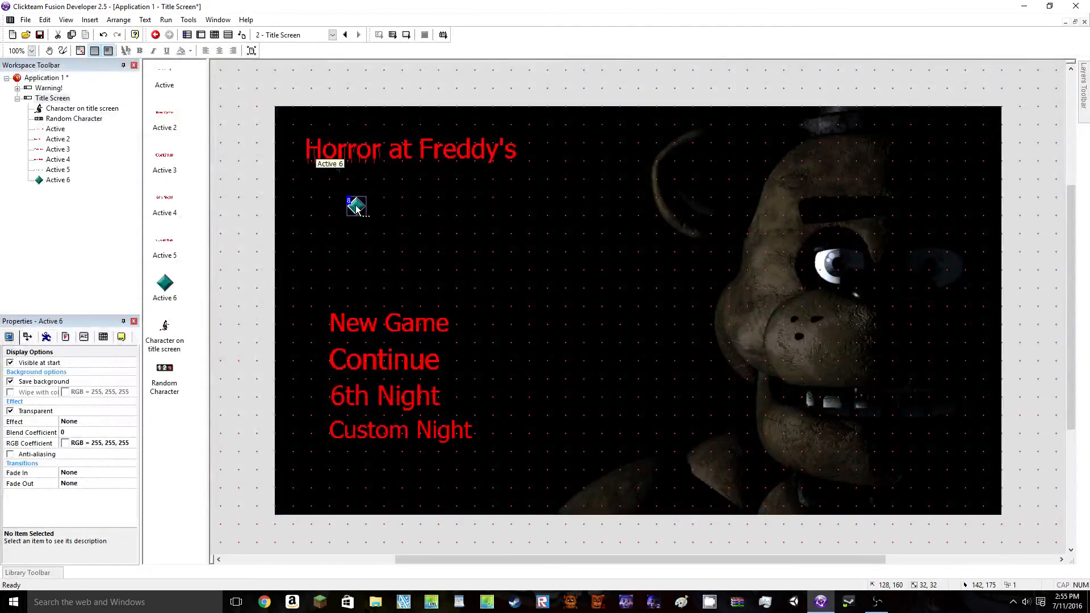
Clear the image of the Active object below the game title and set its canvas width to 170
double_click(329, 179)
left_click(11, 23)
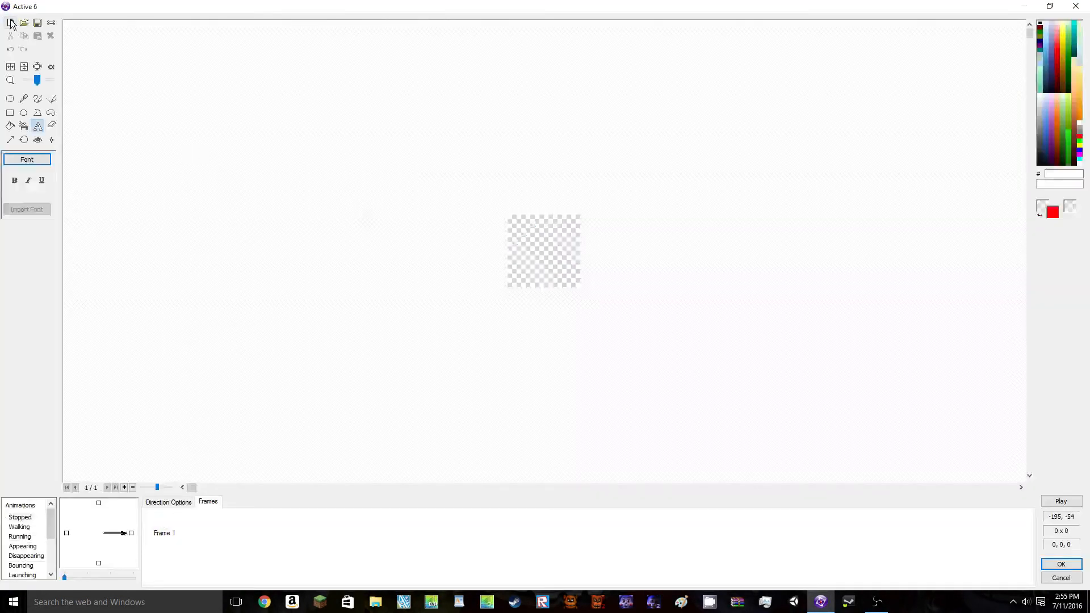
left_click(10, 140)
left_click(37, 160)
left_click_drag(37, 160, 1, 160)
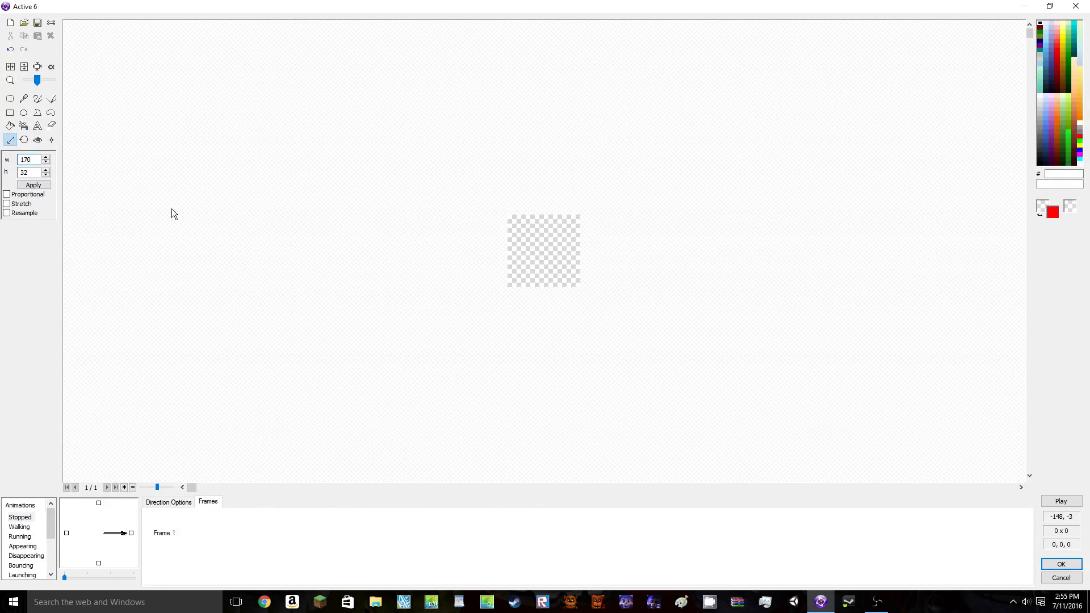
left_click(33, 185)
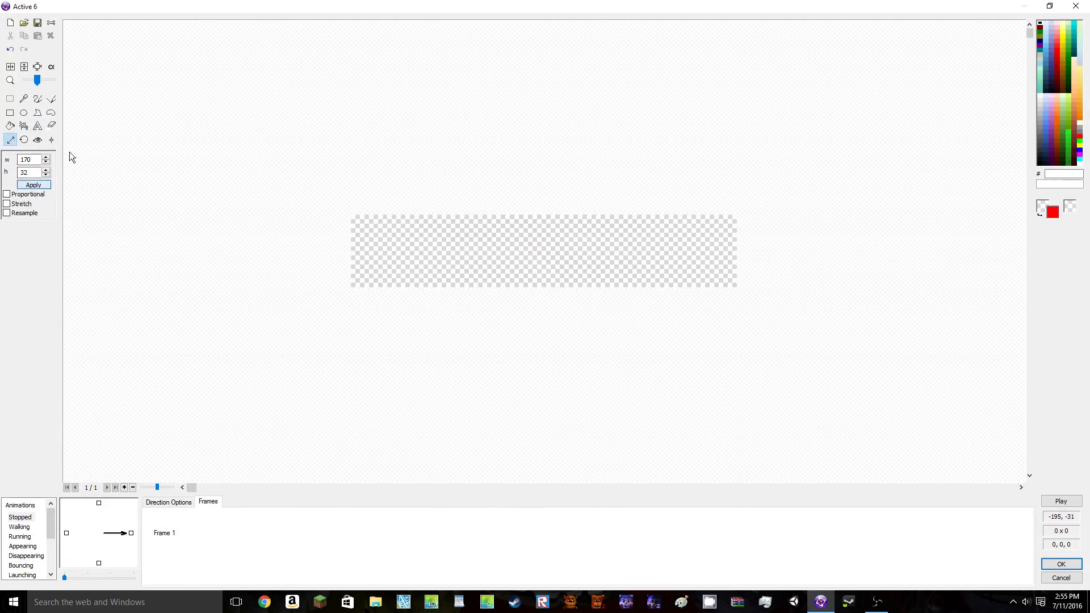
Write "Horror Mode" in blue (0000FF) on the blank canvas, shift it towards the canvas centre and accept the edited image
left_click(37, 125)
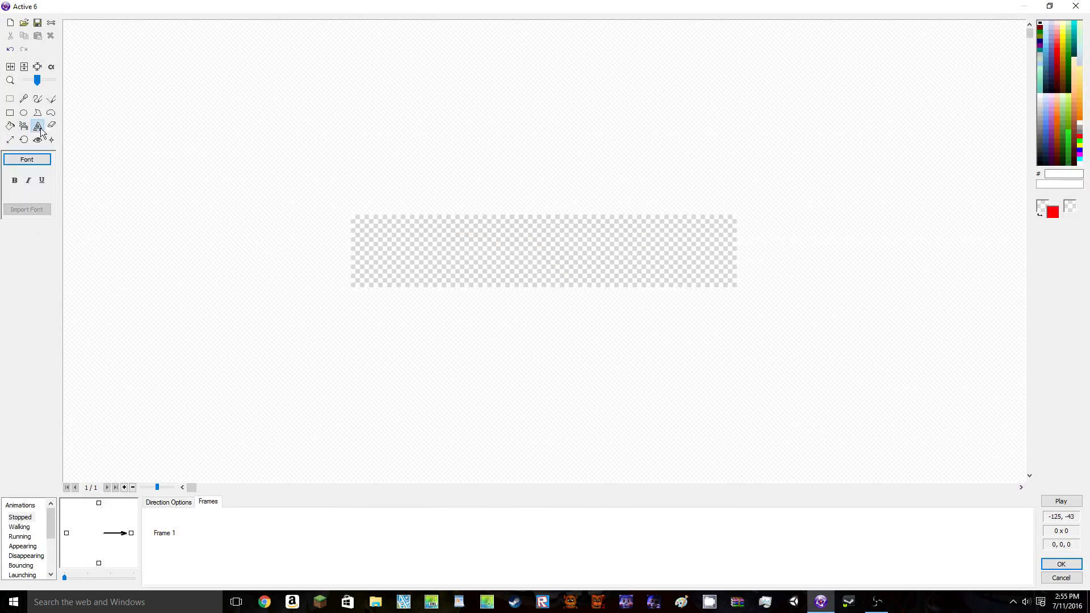
left_click(1079, 151)
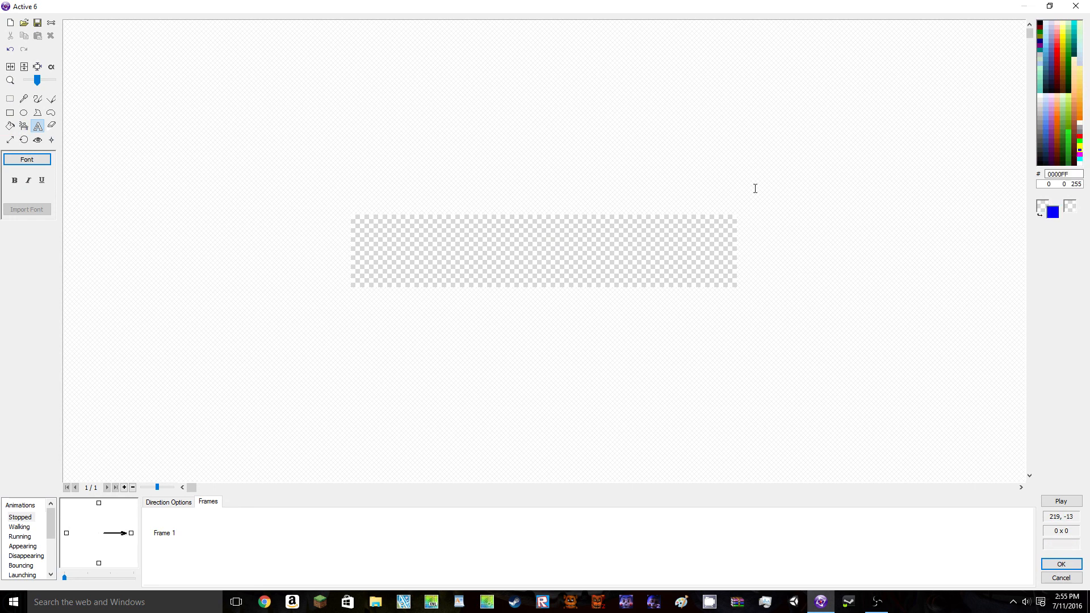
left_click(356, 224)
type("Ho")
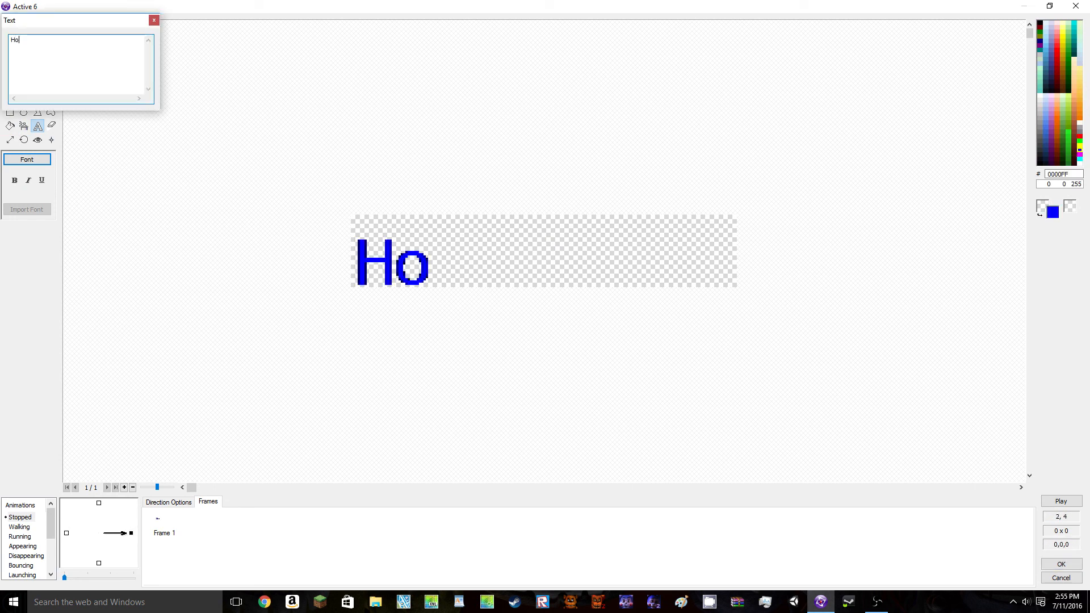
type("rror Mode")
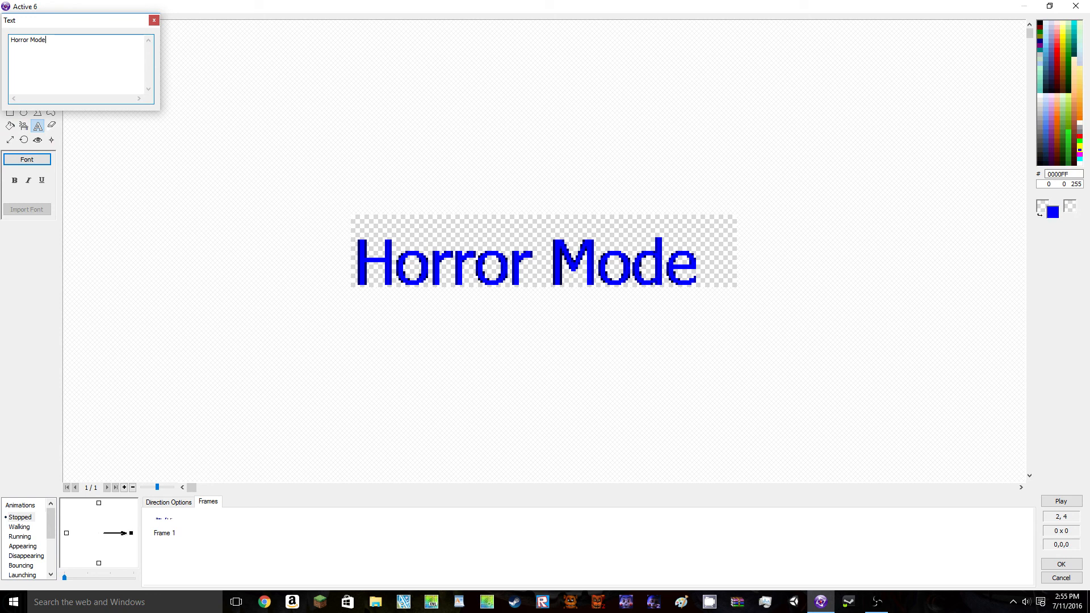
mouse_move(450, 281)
left_mouse_down()
mouse_move(461, 261)
mouse_move(455, 273)
left_mouse_up()
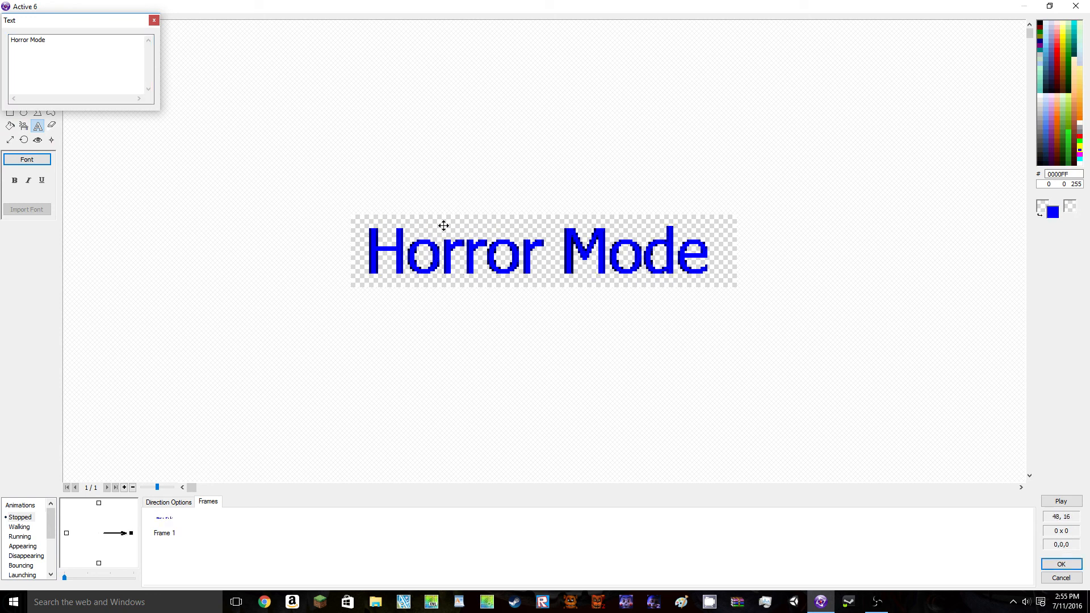
left_click(154, 20)
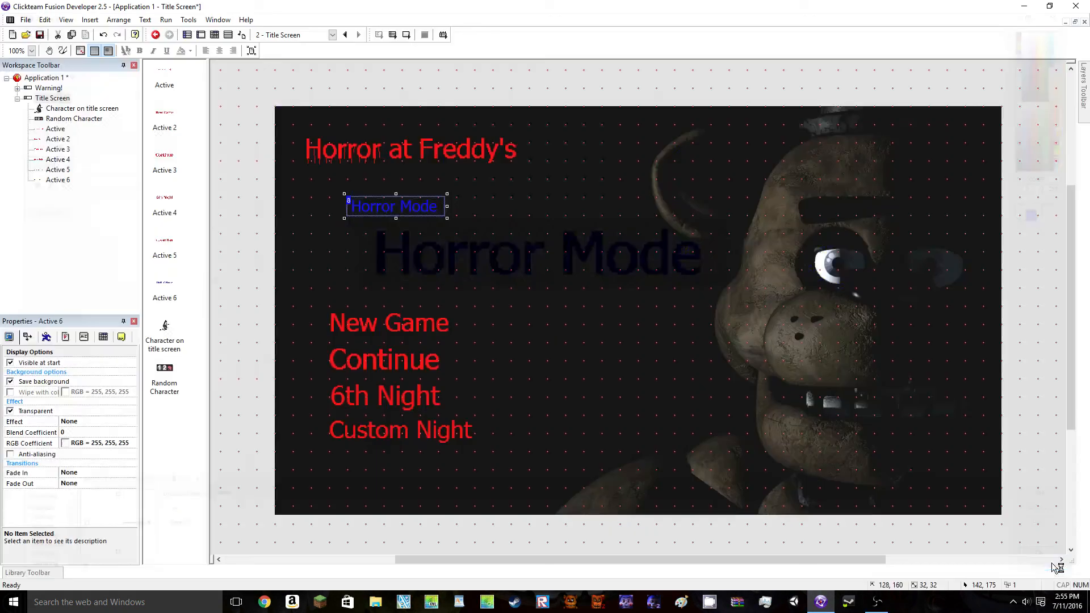
left_click(1061, 564)
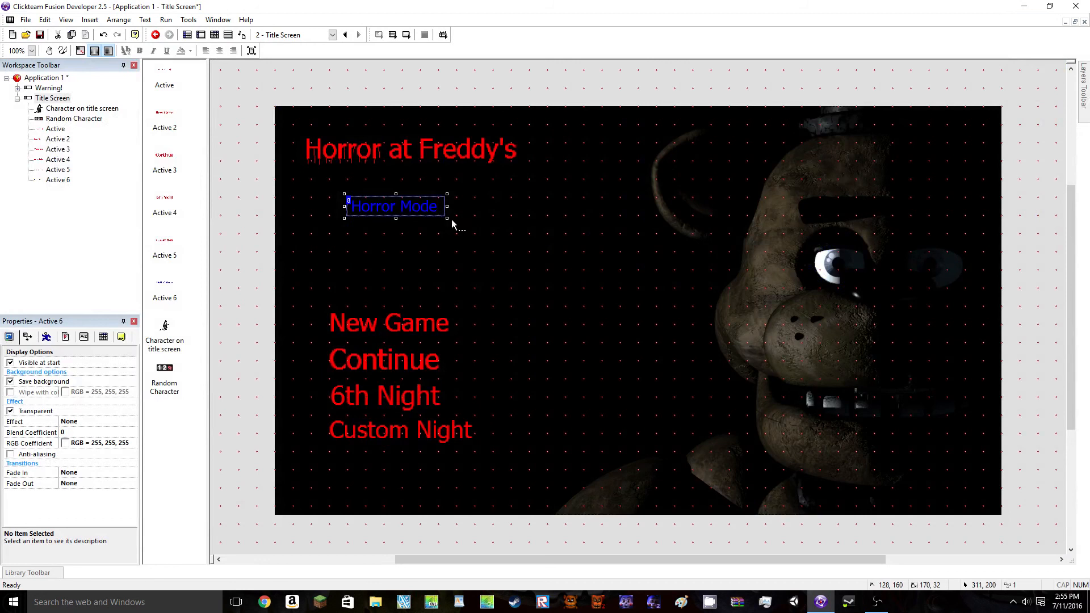
Enlarge the "Horror Mode" object on the frame to about 274 by 51 pixels
left_click_drag(452, 219, 507, 249)
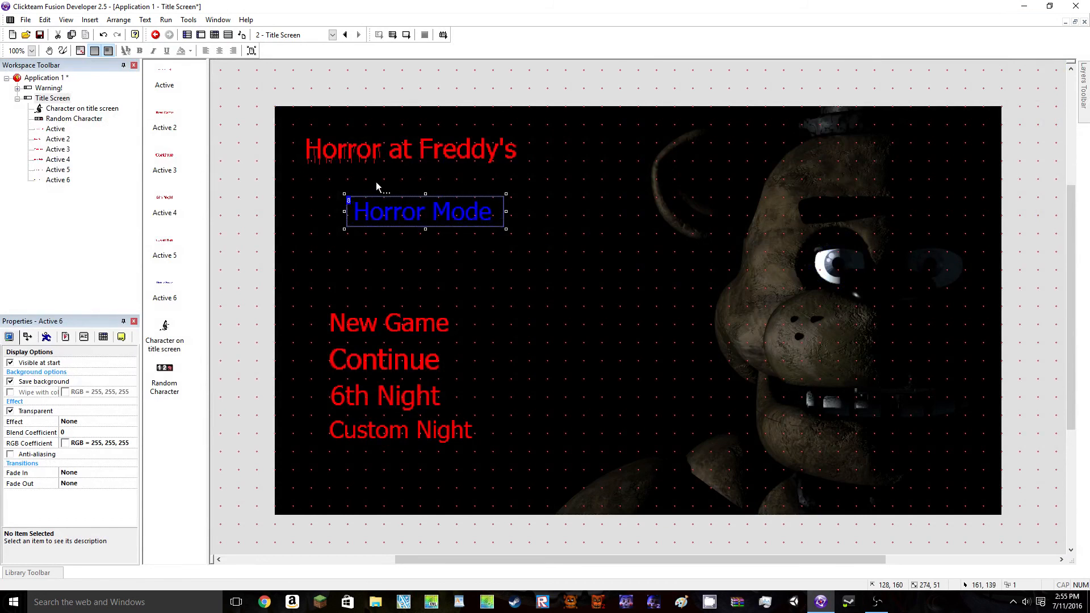
left_click(531, 176)
left_click(460, 85)
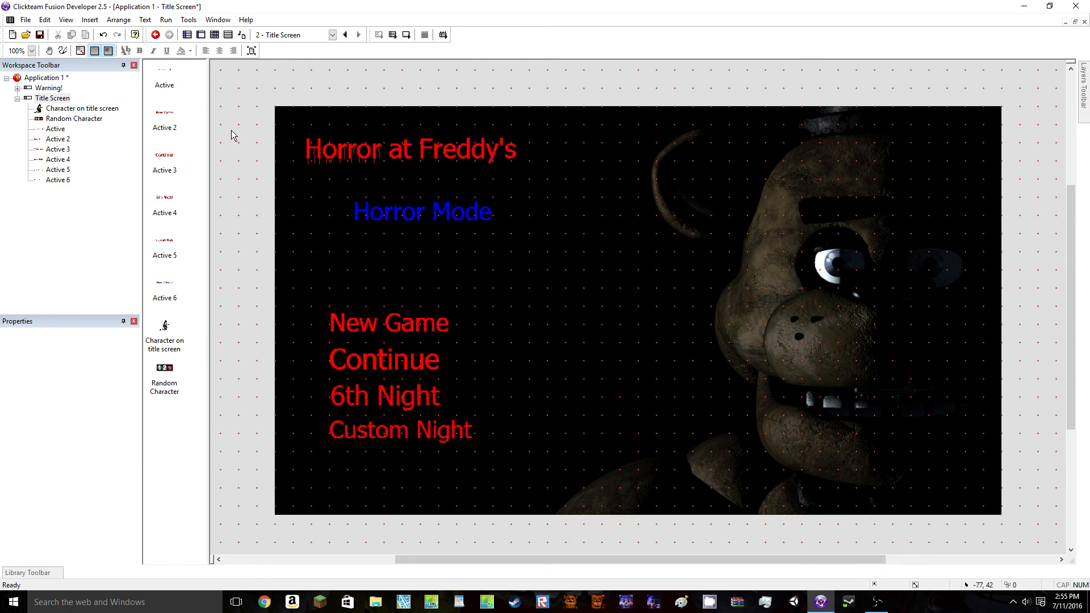
Collapse the Title Screen frame's object list and move the "Horror Mode" text to 96, 160, in line with the menu texts
left_click(17, 98)
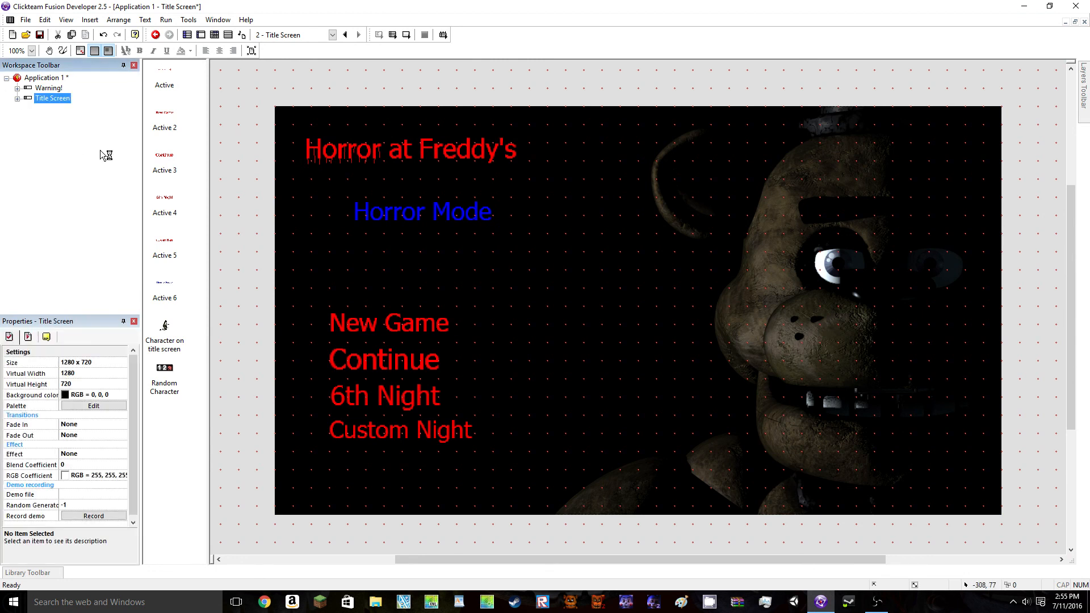
left_click(234, 105)
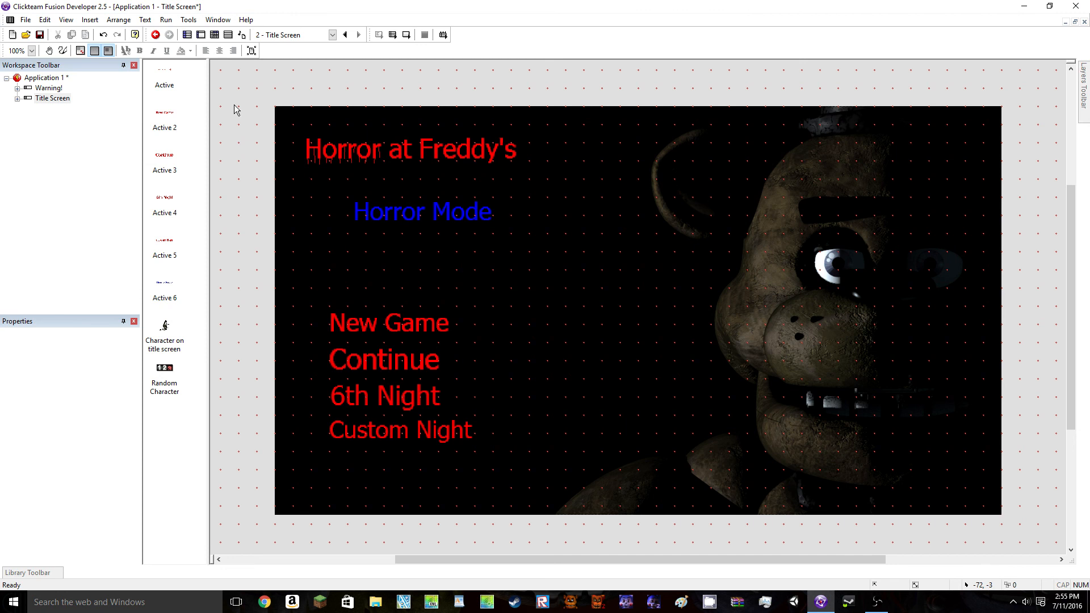
left_click_drag(419, 215, 395, 216)
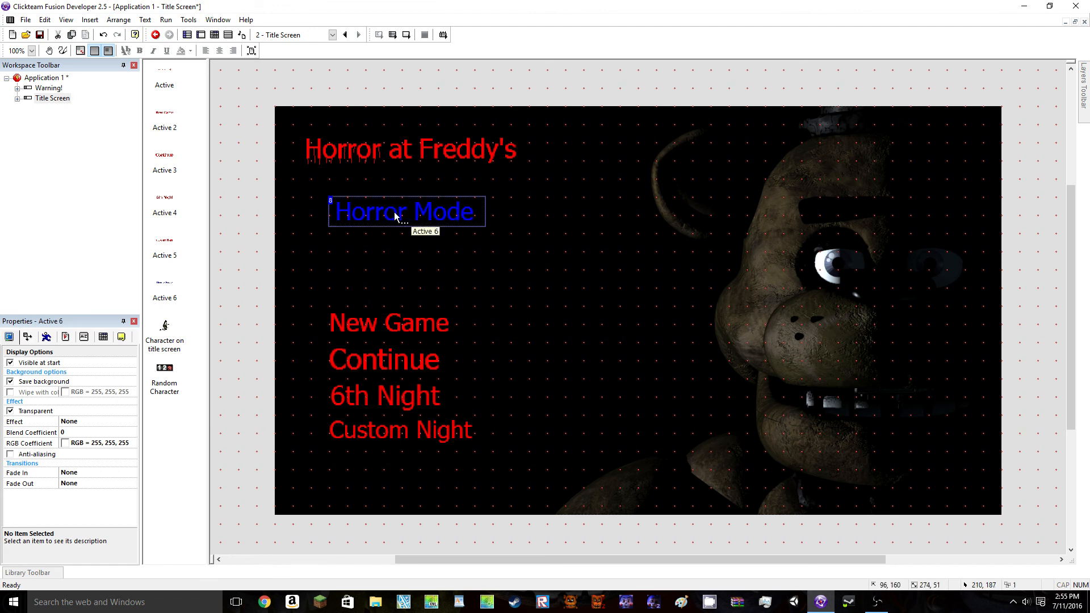
left_click(635, 202)
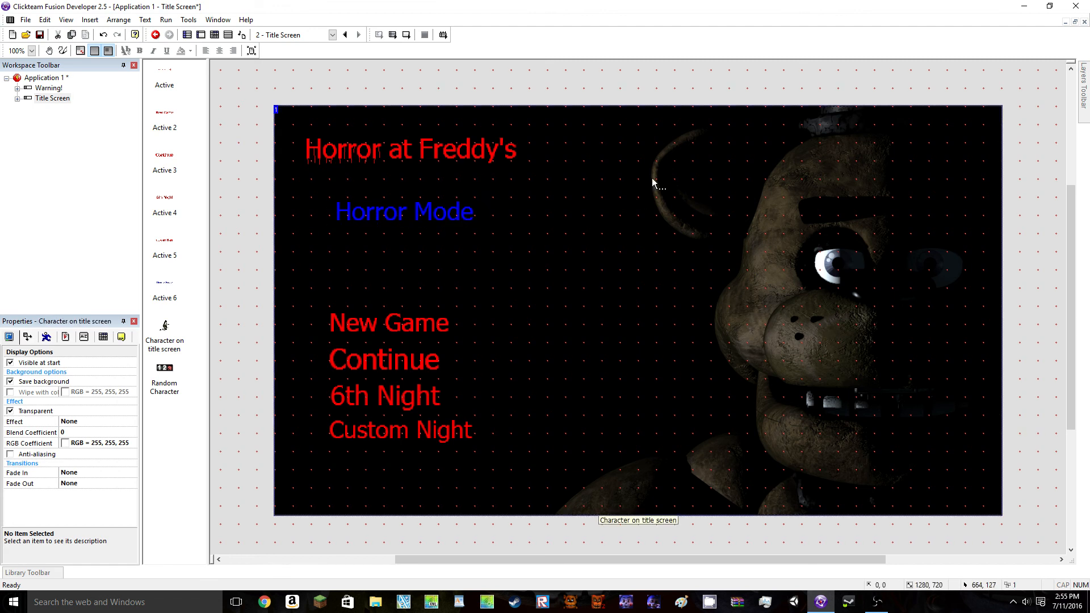